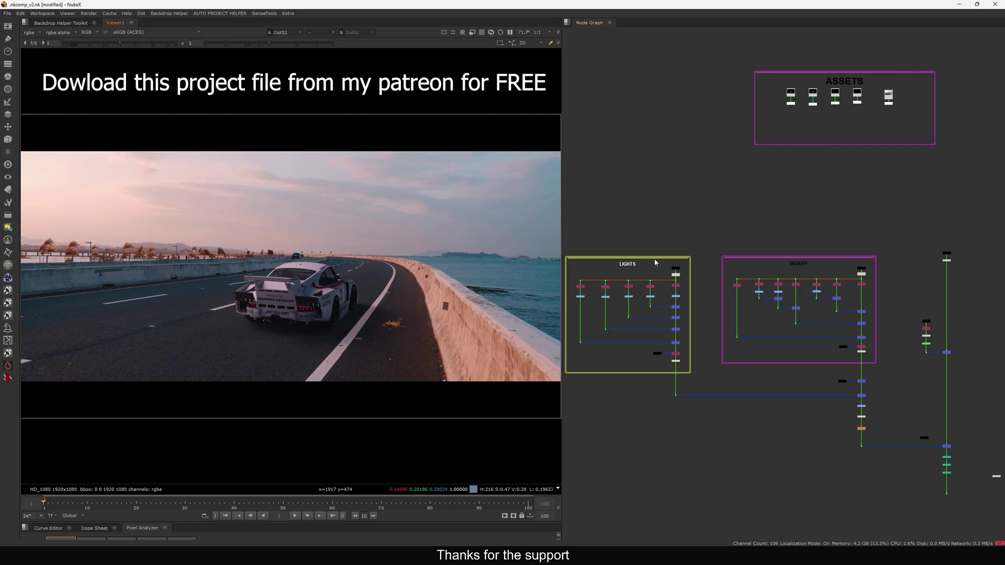
# Step: View the beauty render at the start of the LIGHTS group and the main column's light shuffle below it
pyautogui.moveTo(651, 243); pyautogui.dragTo(690, 272)
pyautogui.press('1')
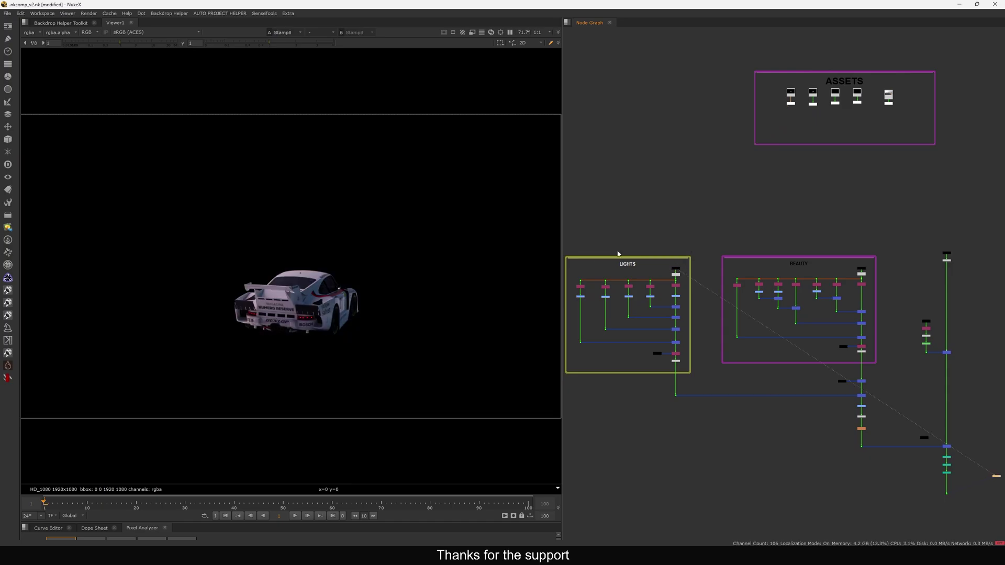
pyautogui.scroll(3, 675, 290)
pyautogui.moveTo(678, 284); pyautogui.dragTo(729, 293, button='middle')
pyautogui.click(731, 291)
pyautogui.press('1')
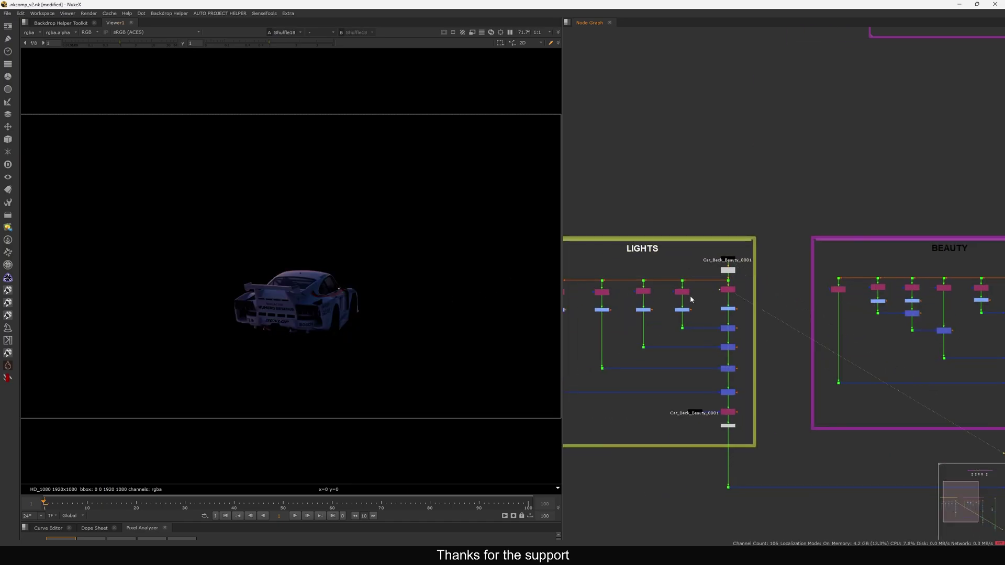
# Step: View each of the other light passes in the LIGHTS group, followed by the last Merge that combines them
pyautogui.moveTo(660, 297); pyautogui.dragTo(731, 290, button='middle')
pyautogui.press('1')
pyautogui.click(715, 287)
pyautogui.press('1')
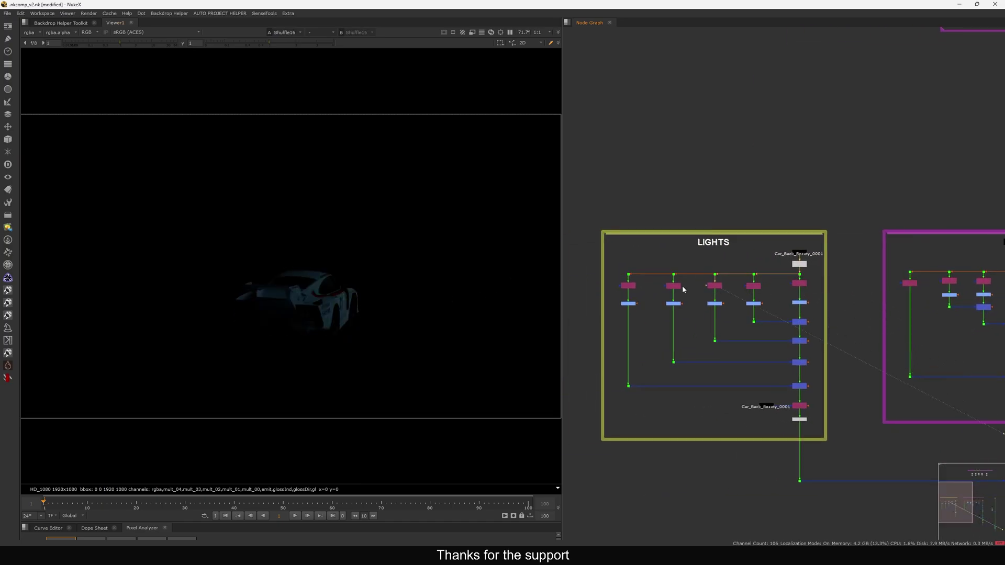
pyautogui.press('1')
pyautogui.moveTo(663, 343); pyautogui.dragTo(624, 302, button='middle')
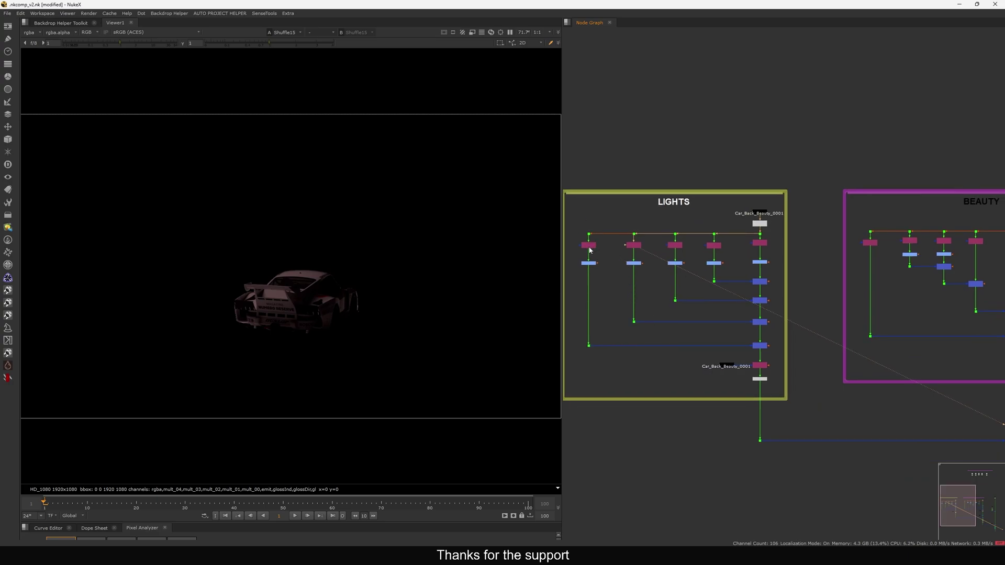
pyautogui.click(590, 248)
pyautogui.press('1')
pyautogui.click(756, 345)
pyautogui.press('1')
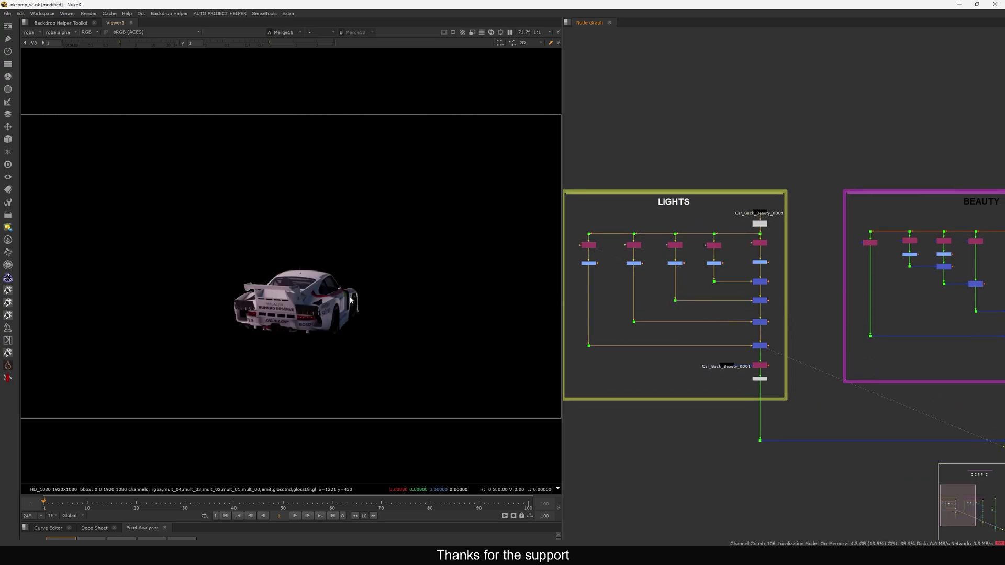
# Step: Disable the five Grade nodes in the LIGHTS group and view the Unpremult node's output for comparison
pyautogui.moveTo(788, 255); pyautogui.dragTo(573, 271)
pyautogui.press('d')
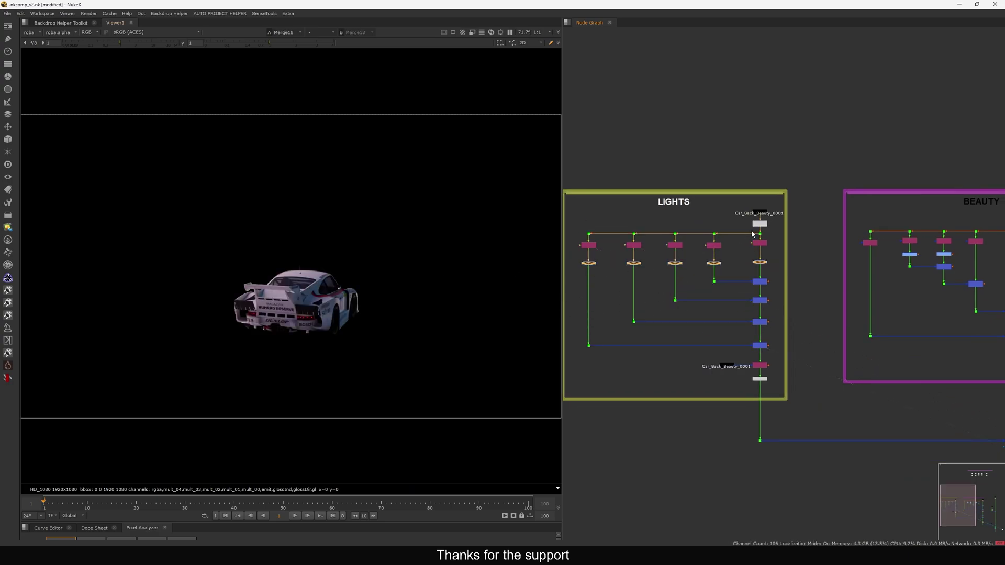
pyautogui.click(763, 226)
pyautogui.press('1')
pyautogui.scroll(2, 784, 331)
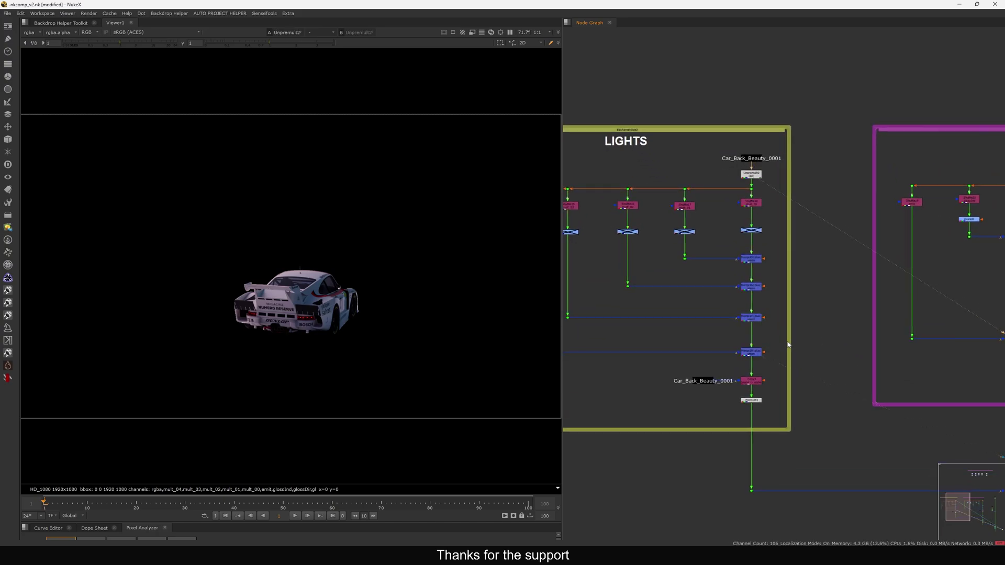
# Step: View the output of the Shuffle17 light pass in the LIGHTS group
pyautogui.moveTo(787, 343); pyautogui.dragTo(826, 378, button='middle')
pyautogui.moveTo(766, 248); pyautogui.dragTo(808, 238)
pyautogui.click(788, 239)
pyautogui.press('1')
pyautogui.scroll(-5, 770, 239)
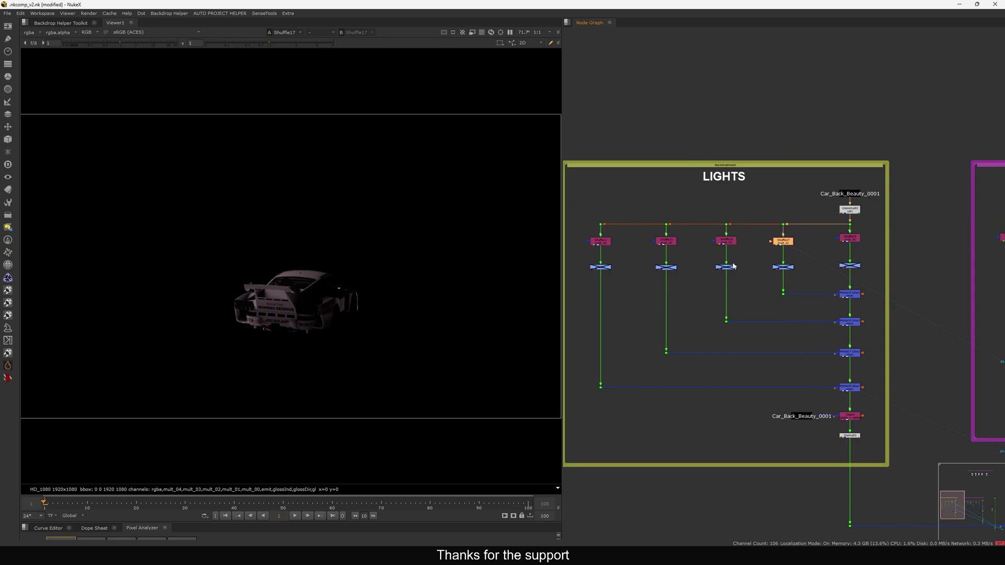
pyautogui.scroll(3, 775, 343)
pyautogui.moveTo(789, 332); pyautogui.dragTo(739, 353)
pyautogui.press('1')
# Step: View the source render of the BEAUTY group and step through its individual shuffle passes
pyautogui.moveTo(809, 352); pyautogui.dragTo(510, 395, button='middle')
pyautogui.click(830, 249)
pyautogui.press('1')
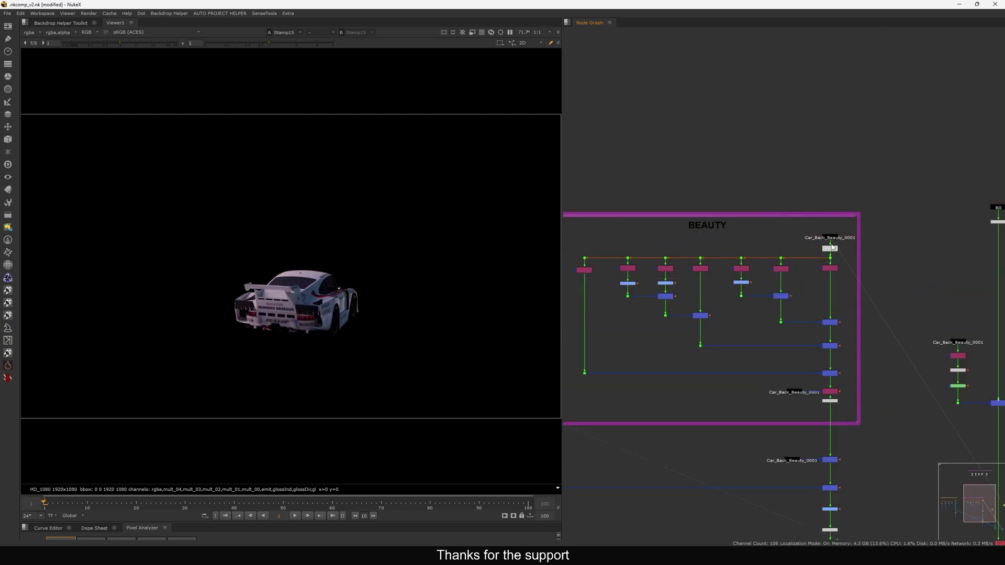
pyautogui.click(830, 269)
pyautogui.press('1')
pyautogui.click(781, 269)
pyautogui.press('1')
pyautogui.click(746, 269)
pyautogui.press('1')
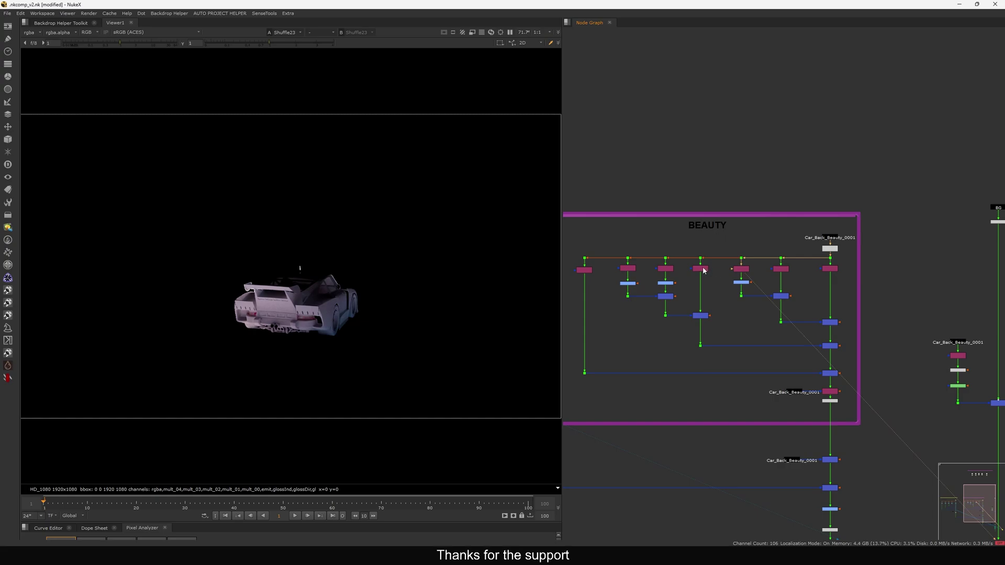
pyautogui.click(665, 269)
pyautogui.press('1')
pyautogui.click(628, 269)
pyautogui.press('1')
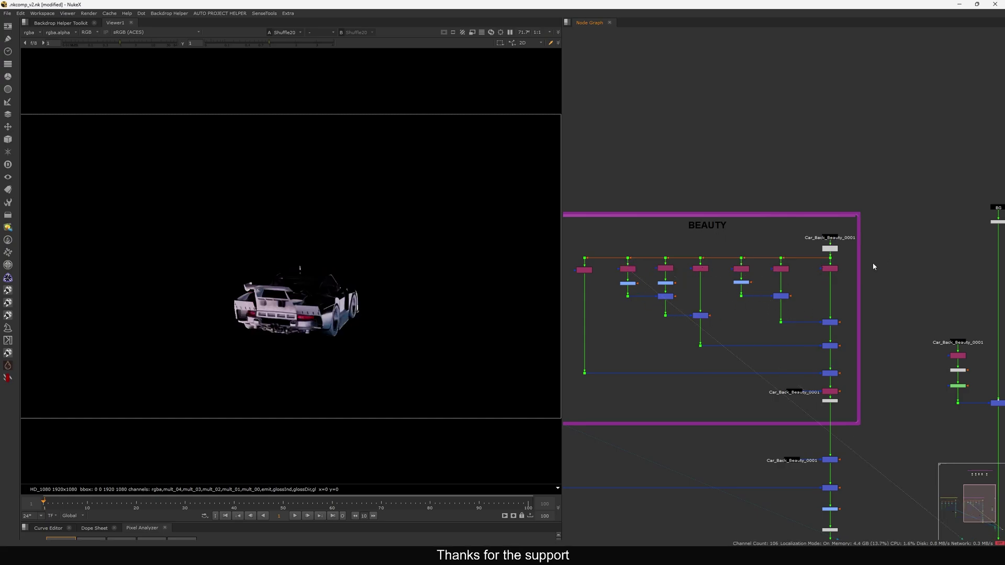
# Step: View the final composite output at the end of the main comp tree
pyautogui.scroll(-8, 771, 327)
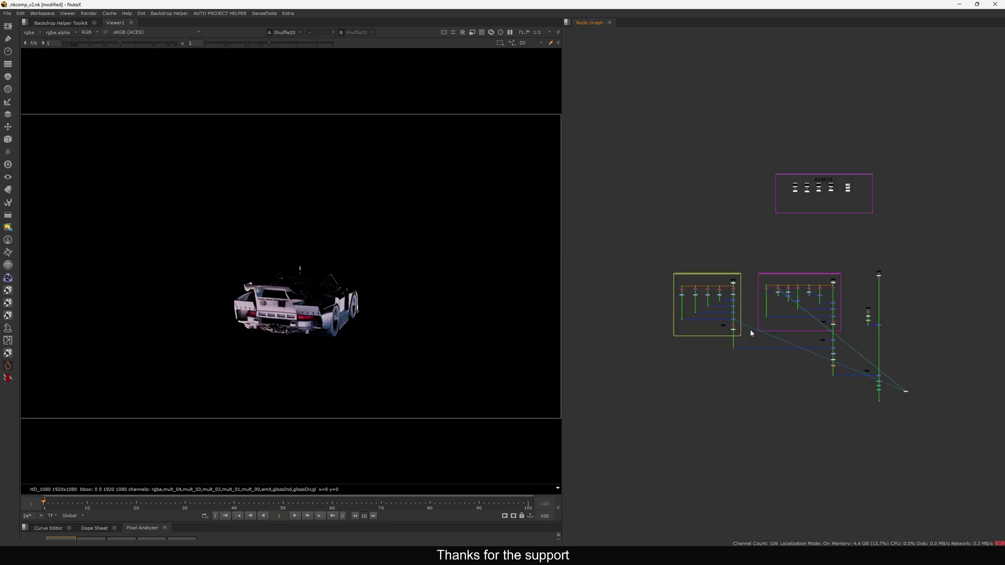
pyautogui.moveTo(777, 343); pyautogui.dragTo(721, 321, button='middle')
pyautogui.scroll(2, 788, 343)
pyautogui.click(817, 372)
pyautogui.press('1')
# Step: Open the properties of the Grade below Shuffle18 in the LIGHTS group and close them without edits
pyautogui.scroll(2, 848, 357)
pyautogui.moveTo(848, 367); pyautogui.dragTo(738, 404)
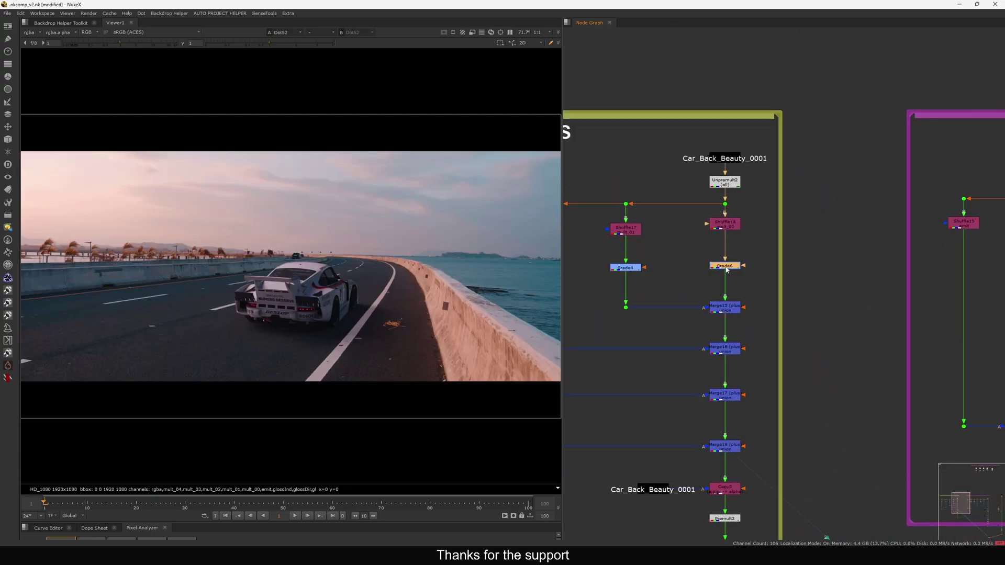
pyautogui.doubleClick(724, 265)
pyautogui.moveTo(603, 230)
pyautogui.mouseDown()
pyautogui.moveTo(584, 231)
pyautogui.moveTo(597, 231)
pyautogui.mouseUp()
pyautogui.click(690, 325)
pyautogui.scroll(-5, 714, 307)
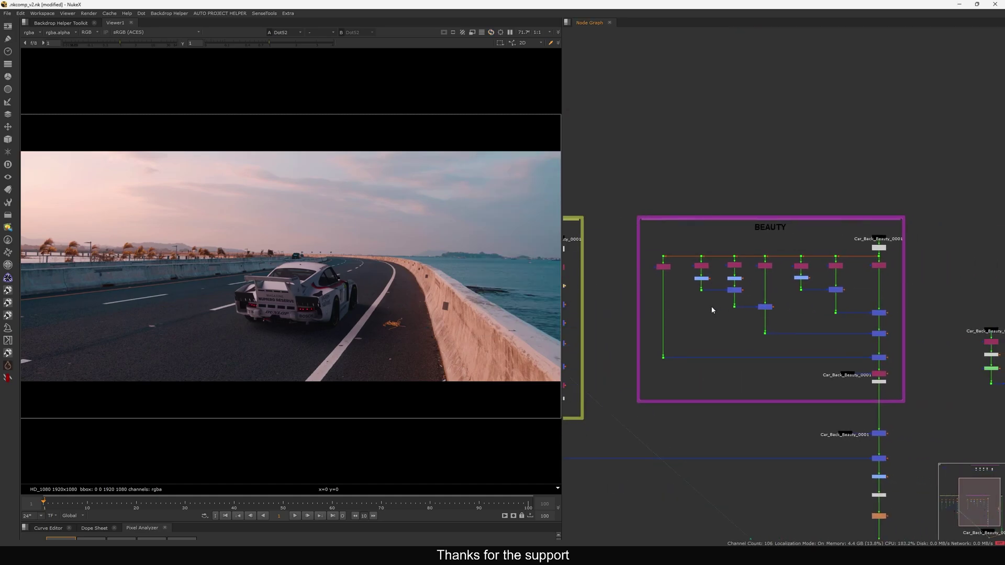
# Step: Add a Grade node between Shuffle24 and its Merge in the BEAUTY group, keeping its default settings
pyautogui.scroll(3, 789, 280)
pyautogui.click(749, 262)
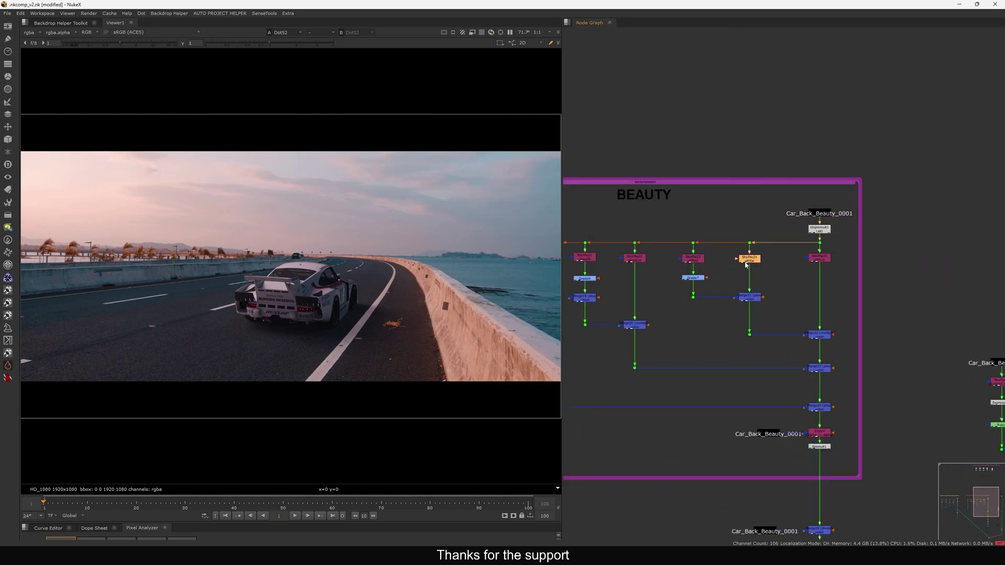
pyautogui.press('g')
pyautogui.moveTo(683, 210); pyautogui.dragTo(771, 184)
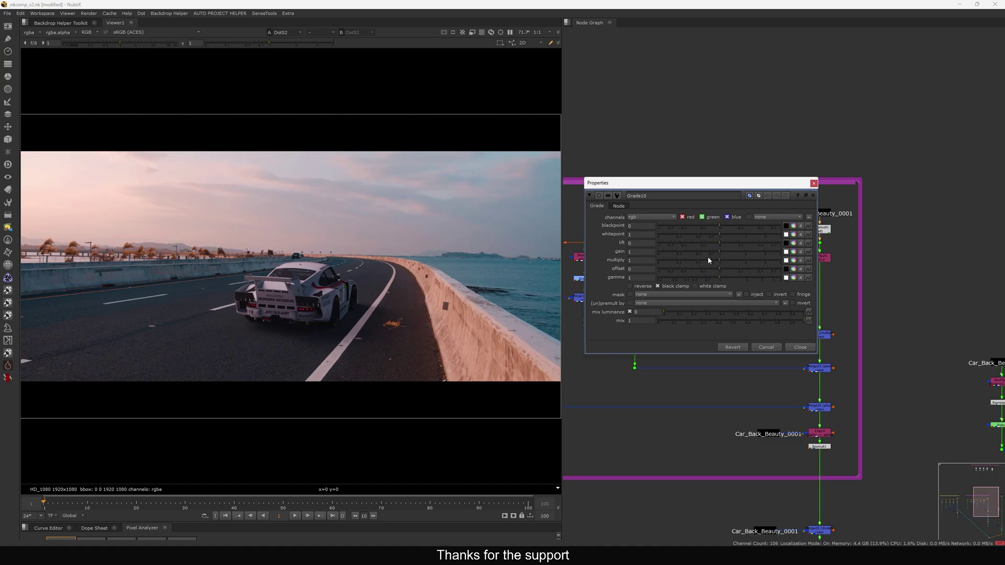
pyautogui.click(800, 347)
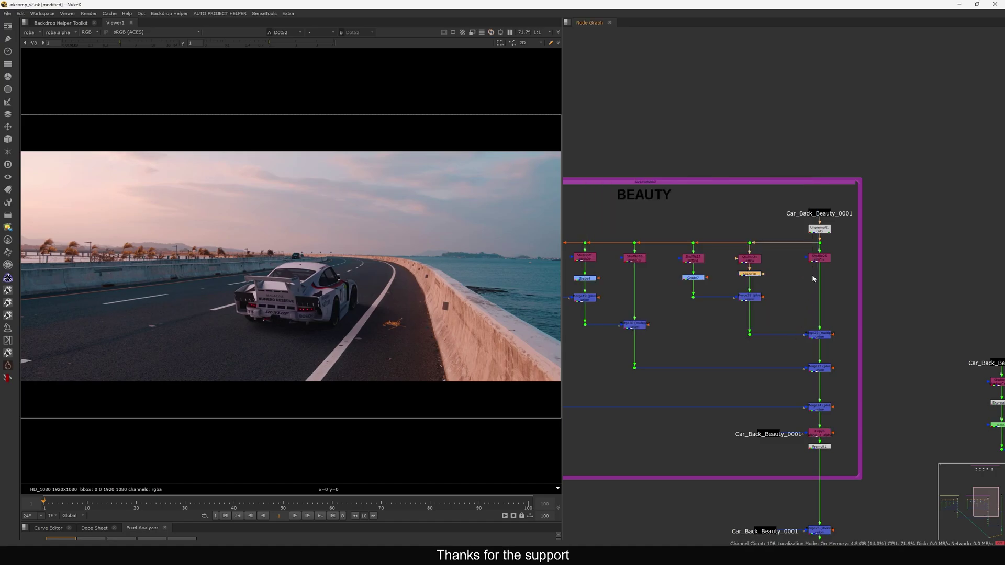
# Step: View Shuffle25 in the BEAUTY group and insert a Grade node directly below it
pyautogui.click(821, 262)
pyautogui.press('1')
pyautogui.click(772, 276)
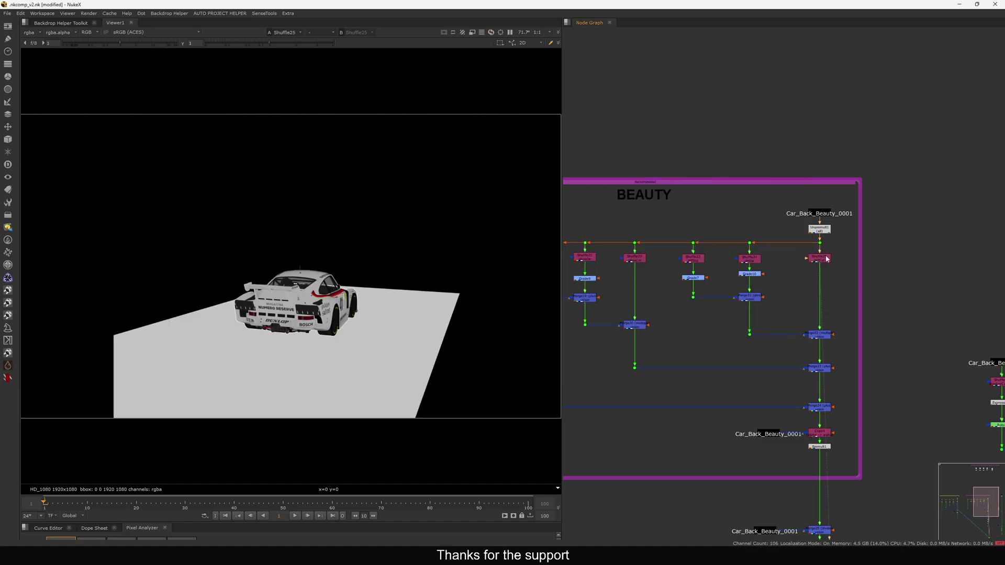
pyautogui.press('g')
pyautogui.scroll(-4, 922, 419)
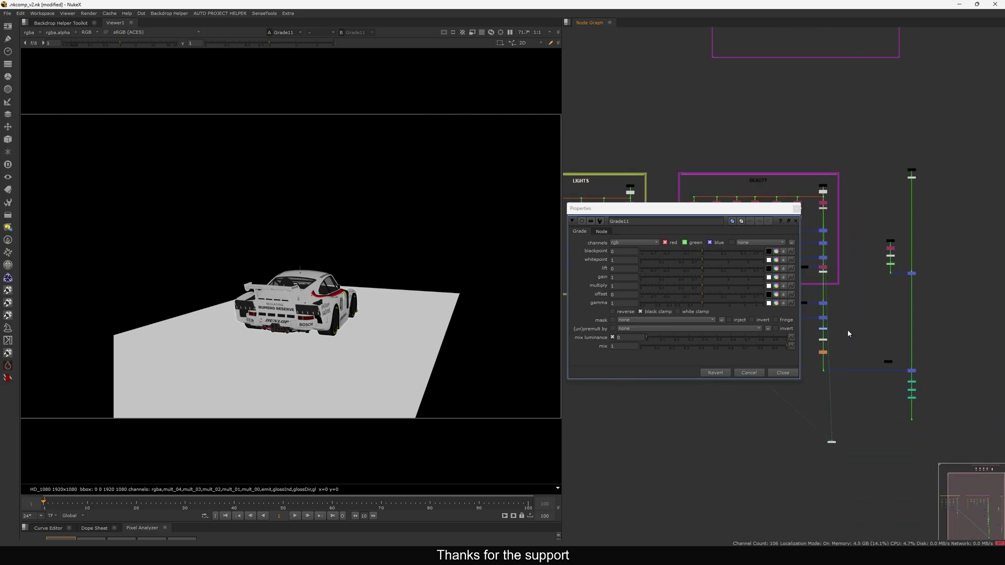
# Step: Shift the new Grade's gain colour towards a cooler blue tint while viewing the final composite
pyautogui.moveTo(922, 417); pyautogui.dragTo(933, 410)
pyautogui.press('1')
pyautogui.click(776, 277)
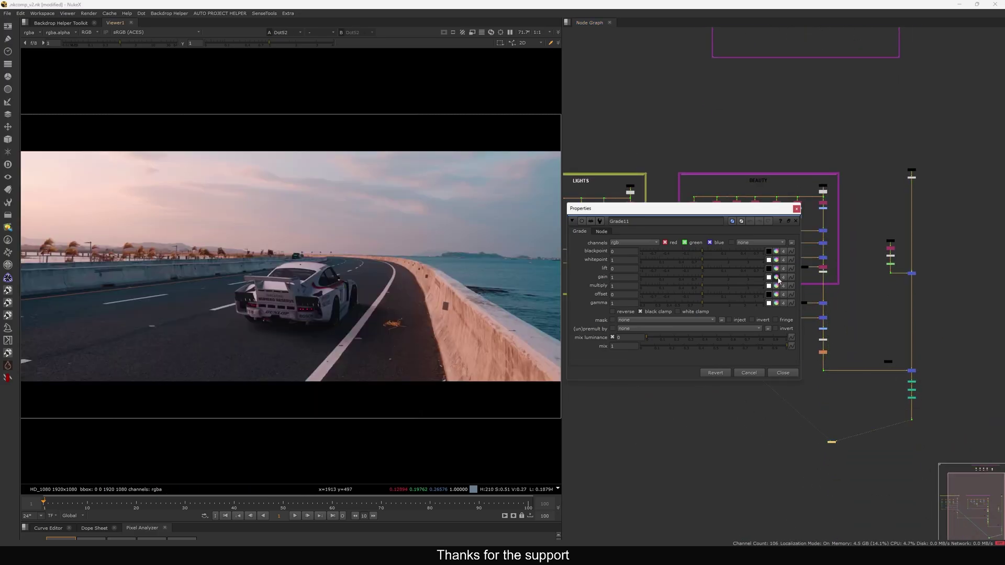
pyautogui.scroll(4, 343, 286)
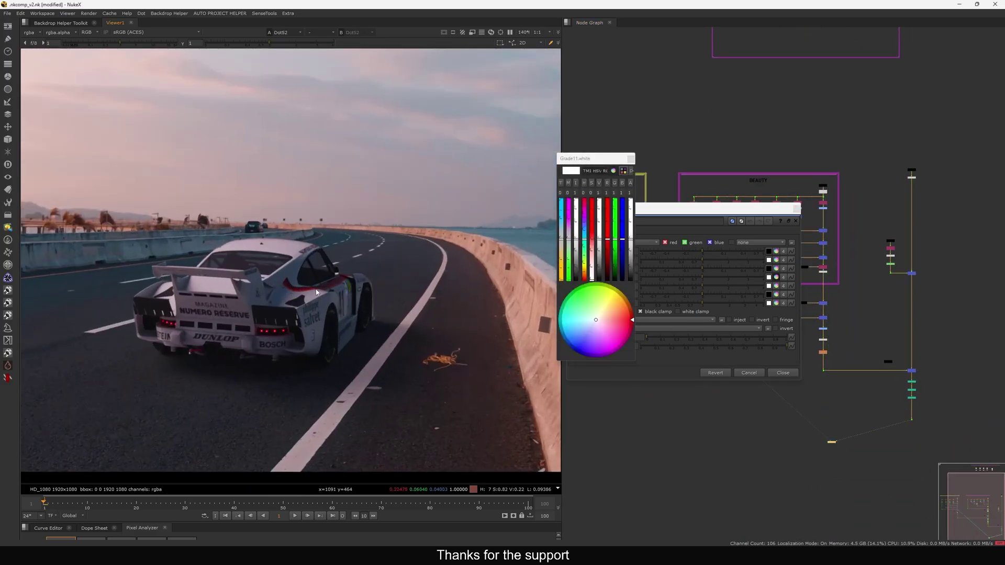
pyautogui.press('f')
pyautogui.moveTo(561, 239); pyautogui.dragTo(561, 225)
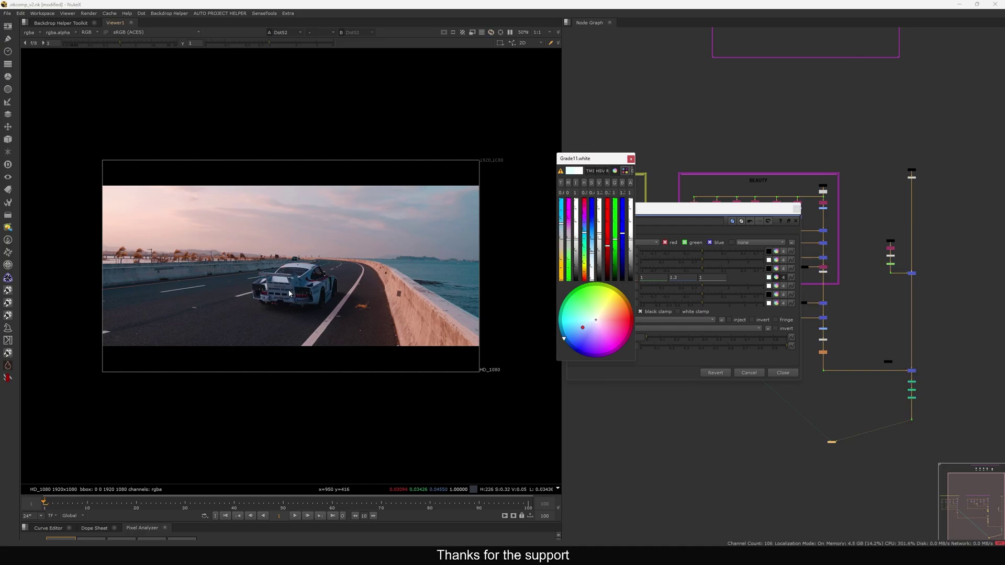
pyautogui.click(630, 158)
pyautogui.click(797, 209)
# Step: View the output of the tinted Grade node below Shuffle25
pyautogui.scroll(6, 817, 209)
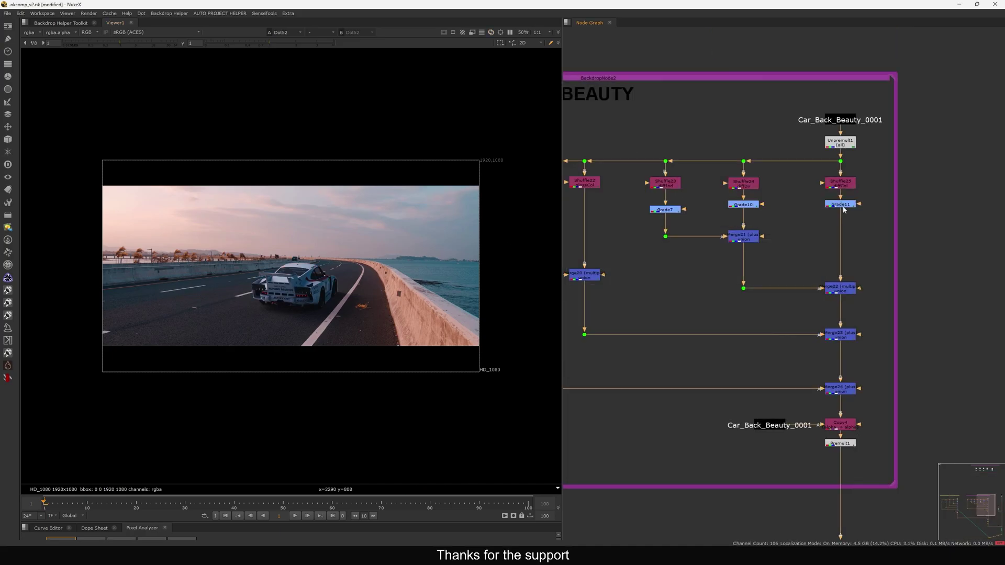
pyautogui.press('1')
pyautogui.scroll(-8, 807, 240)
pyautogui.moveTo(778, 271); pyautogui.dragTo(770, 249, button='middle')
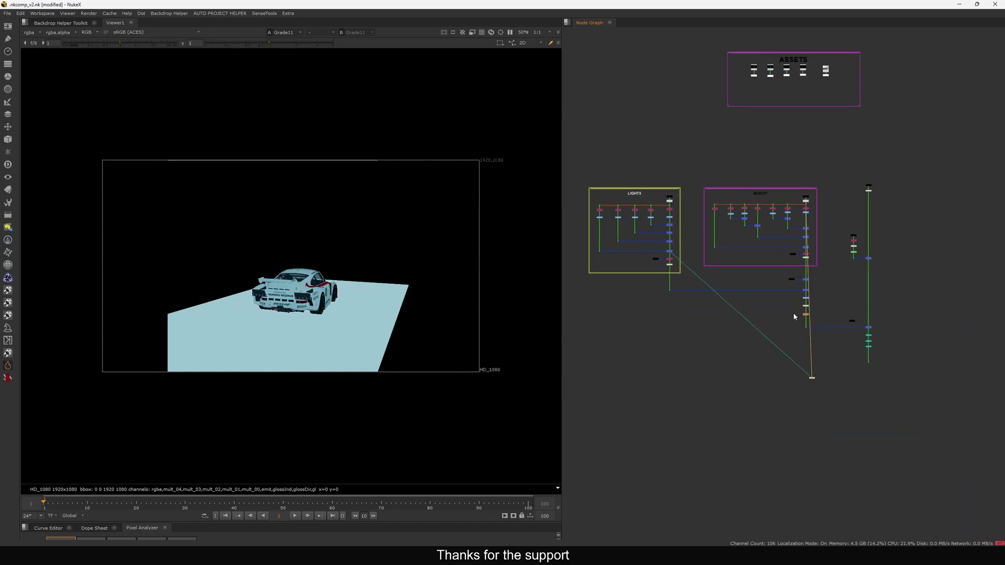
# Step: View successive nodes of the comp tree downstream of the BEAUTY group, ending at the final composite
pyautogui.scroll(5, 793, 284)
pyautogui.moveTo(792, 291); pyautogui.dragTo(853, 309)
pyautogui.press('1')
pyautogui.moveTo(857, 329); pyautogui.dragTo(801, 300, button='middle')
pyautogui.moveTo(749, 386); pyautogui.dragTo(788, 351)
pyautogui.press('1')
pyautogui.moveTo(891, 379); pyautogui.dragTo(815, 364, button='middle')
pyautogui.moveTo(791, 450); pyautogui.dragTo(899, 408)
pyautogui.press('1')
pyautogui.moveTo(700, 60); pyautogui.dragTo(759, 303, button='middle')
pyautogui.scroll(1, 758, 303)
pyautogui.moveTo(736, 311); pyautogui.dragTo(790, 291)
pyautogui.scroll(-5, 798, 296)
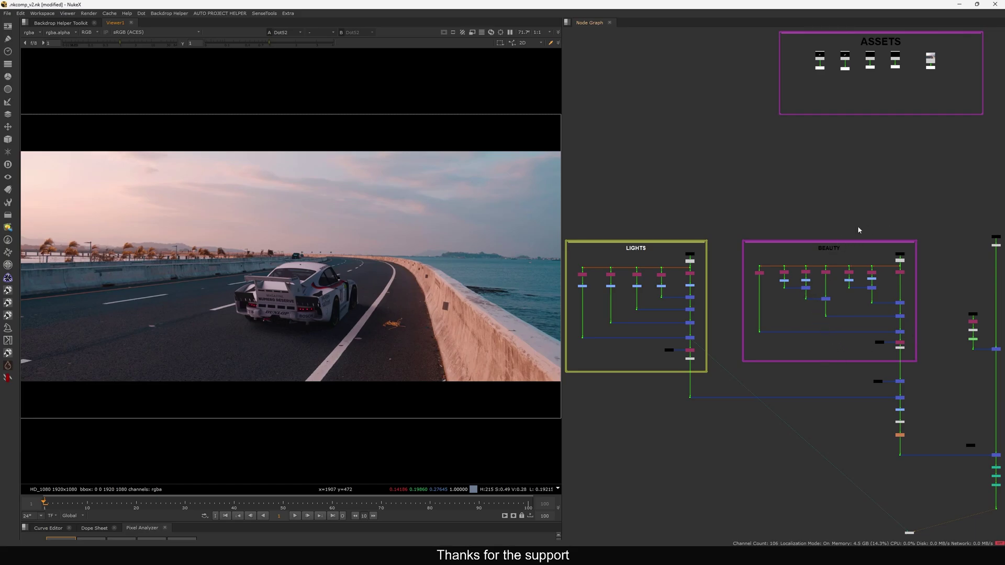
# Step: Paste the copied Car_Back_Beauty_0001 shuffle setup into an empty area of the node graph and view its source render
pyautogui.moveTo(858, 230); pyautogui.dragTo(852, 229, button='middle')
pyautogui.moveTo(933, 211); pyautogui.dragTo(722, 275)
pyautogui.click(804, 231)
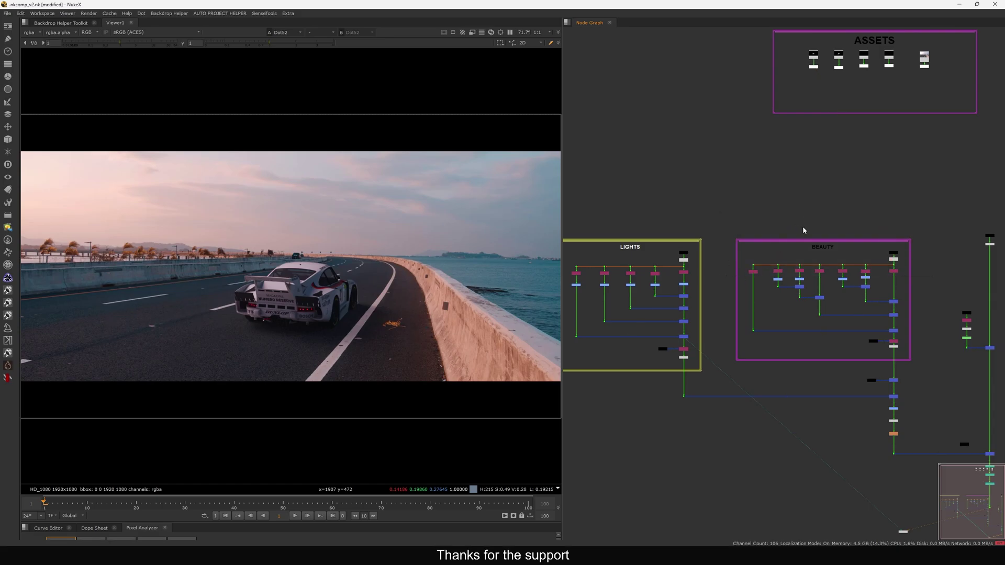
pyautogui.scroll(-5, 823, 223)
pyautogui.moveTo(799, 398); pyautogui.dragTo(817, 318, button='middle')
pyautogui.hotkey('ctrl', 'v')
pyautogui.scroll(12, 808, 306)
pyautogui.click(817, 302)
pyautogui.click(830, 202)
pyautogui.press('1')
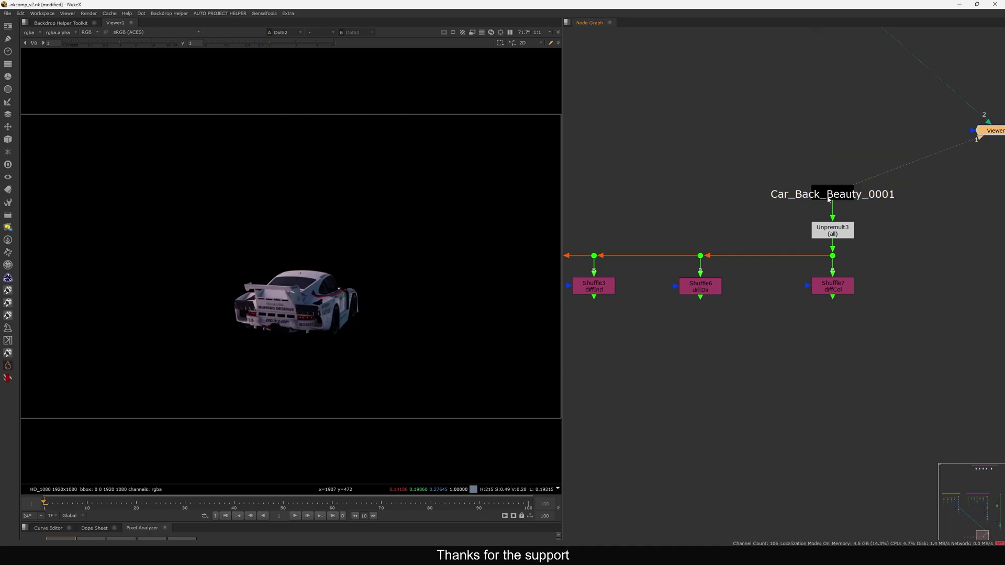
# Step: View the diffCol, diffDir and diffInd shuffle passes of the pasted setup in turn
pyautogui.click(837, 292)
pyautogui.press('1')
pyautogui.moveTo(713, 316); pyautogui.dragTo(799, 300, button='middle')
pyautogui.moveTo(823, 272); pyautogui.dragTo(759, 300)
pyautogui.press('1')
pyautogui.moveTo(694, 297); pyautogui.dragTo(759, 295, button='middle')
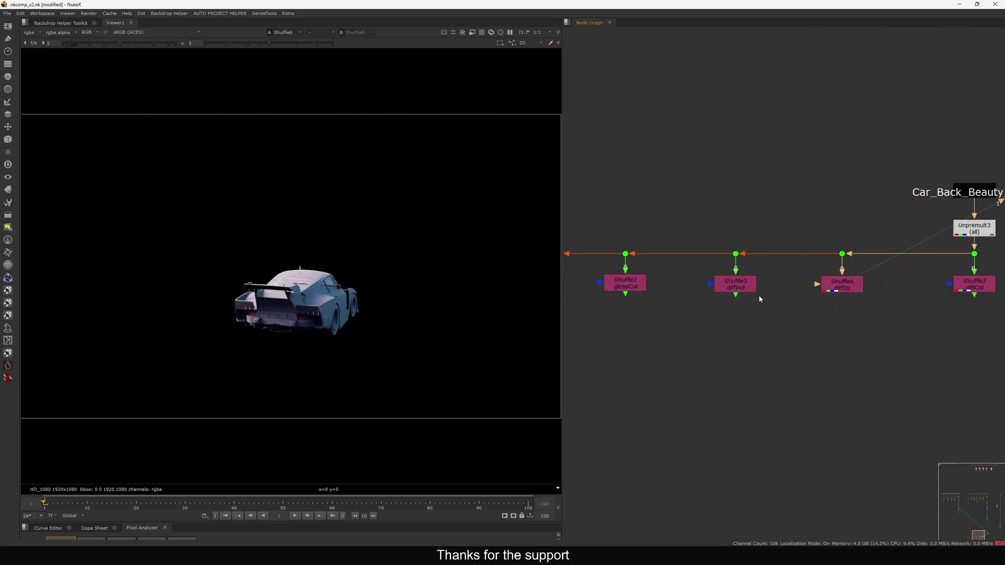
pyautogui.moveTo(760, 273); pyautogui.dragTo(696, 307)
pyautogui.press('1')
# Step: View the glossCol and glossDir passes of the pasted setup, followed by its two remaining shuffles
pyautogui.moveTo(642, 298); pyautogui.dragTo(735, 304, button='middle')
pyautogui.moveTo(761, 272); pyautogui.dragTo(675, 317)
pyautogui.press('1')
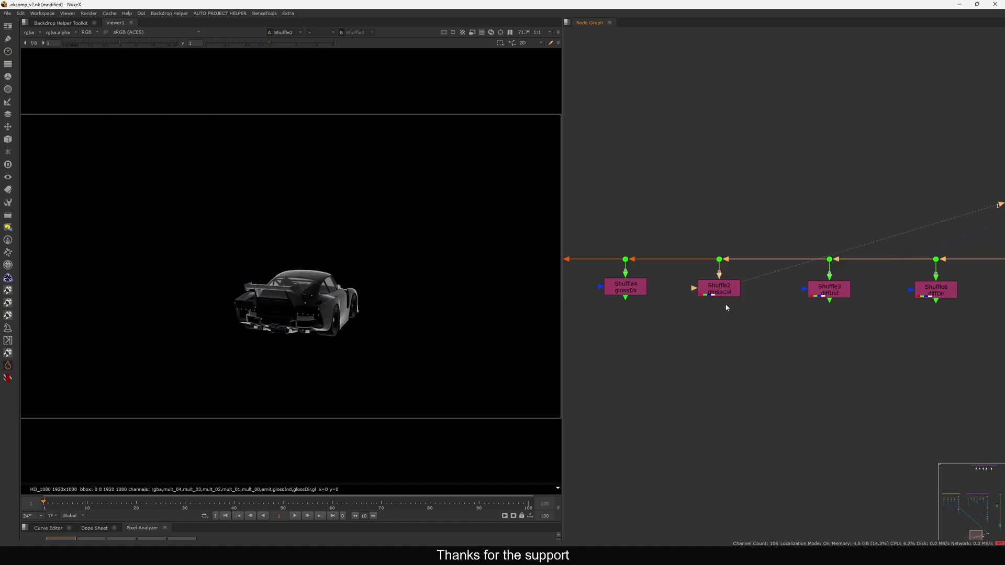
pyautogui.moveTo(684, 316); pyautogui.dragTo(793, 322, button='middle')
pyautogui.moveTo(767, 275); pyautogui.dragTo(673, 321)
pyautogui.press('1')
pyautogui.moveTo(673, 321); pyautogui.dragTo(761, 301, button='middle')
pyautogui.moveTo(777, 262); pyautogui.dragTo(677, 309)
pyautogui.press('1')
pyautogui.moveTo(678, 308); pyautogui.dragTo(771, 312, button='middle')
pyautogui.moveTo(745, 266); pyautogui.dragTo(676, 309)
pyautogui.press('1')
# Step: Add a Merge node below the diffDir shuffle of the pasted setup
pyautogui.scroll(-3, 724, 317)
pyautogui.moveTo(926, 325); pyautogui.dragTo(787, 298, button='middle')
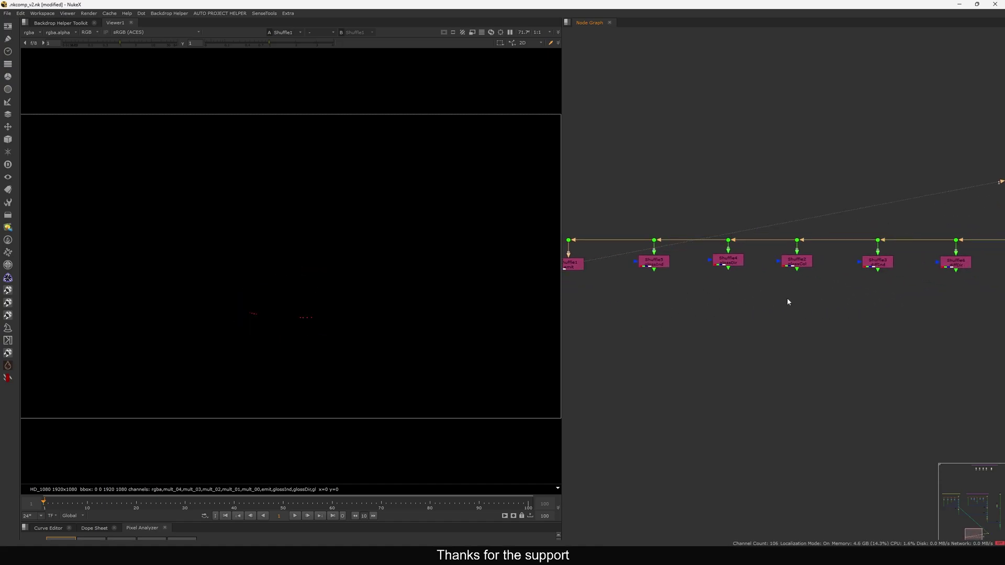
pyautogui.scroll(2, 788, 298)
pyautogui.moveTo(998, 288); pyautogui.dragTo(813, 276, button='middle')
pyautogui.click(843, 248)
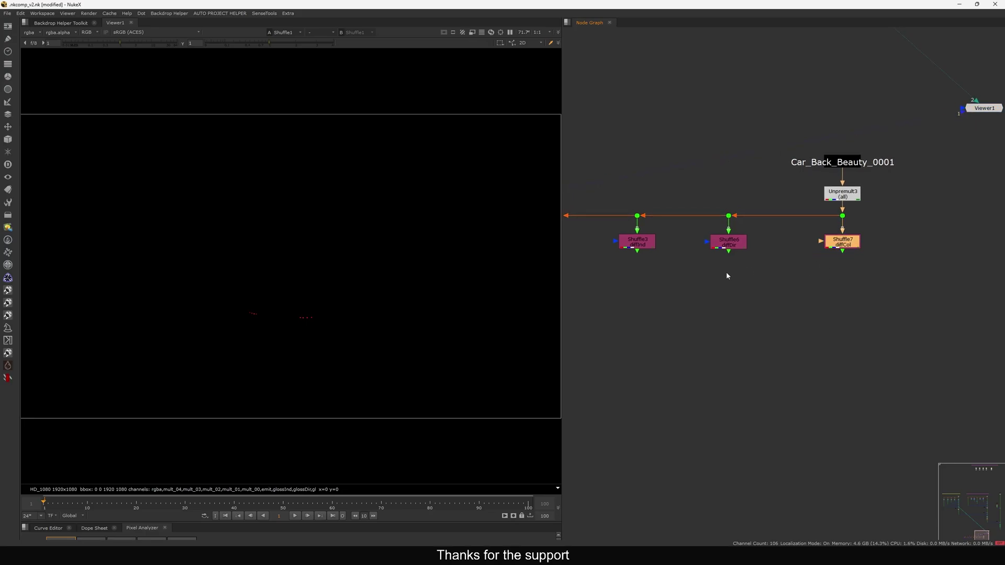
pyautogui.click(730, 291)
pyautogui.press('m')
pyautogui.click(700, 237)
pyautogui.moveTo(690, 268); pyautogui.dragTo(704, 274, button='middle')
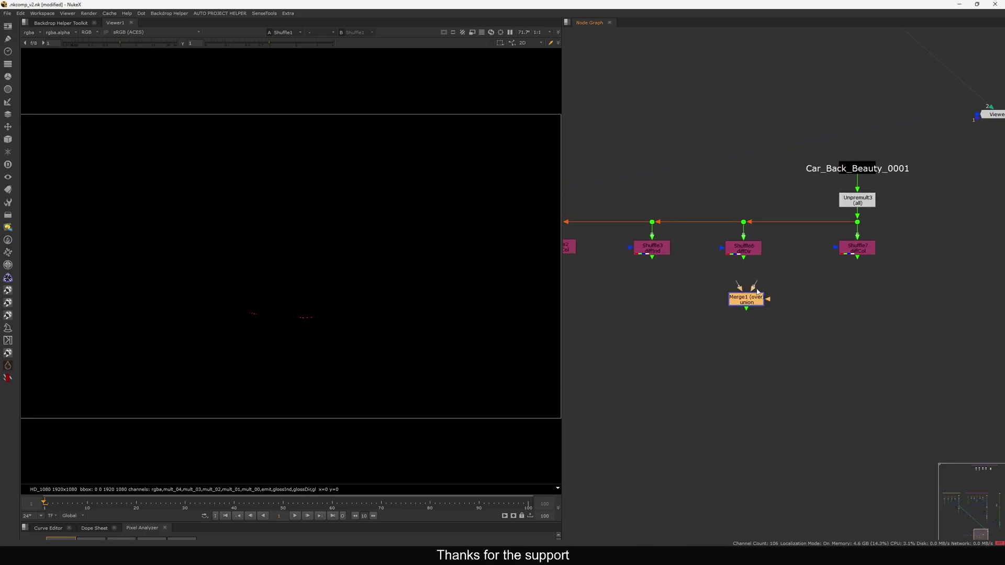
# Step: Connect the Merge's A input to the diffInd shuffle and its B input to diffDir, and view the result
pyautogui.moveTo(727, 281); pyautogui.dragTo(663, 256)
pyautogui.moveTo(750, 297); pyautogui.dragTo(748, 305)
pyautogui.press('1')
# Step: Set the Merge node's operation to plus and close its properties
pyautogui.doubleClick(748, 309)
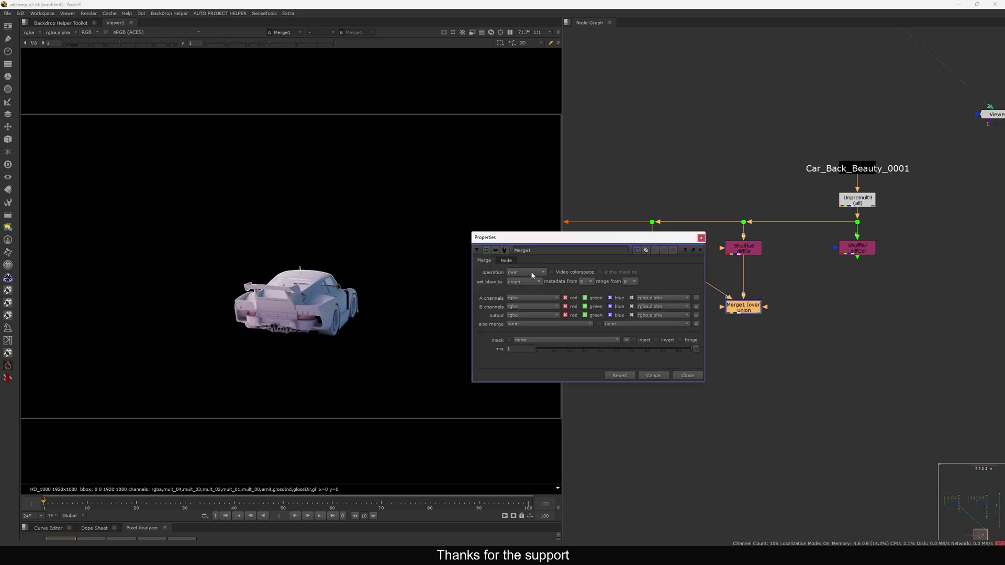
pyautogui.click(526, 273)
pyautogui.press('Escape')
pyautogui.click(687, 375)
# Step: Move the plus Merge lower beneath diffDir and route its A pipe through a Dot below the diffInd shuffle
pyautogui.moveTo(745, 310); pyautogui.dragTo(747, 325)
pyautogui.click(748, 327)
pyautogui.click(747, 328)
pyautogui.hotkey('alt', '.')
pyautogui.click(740, 352)
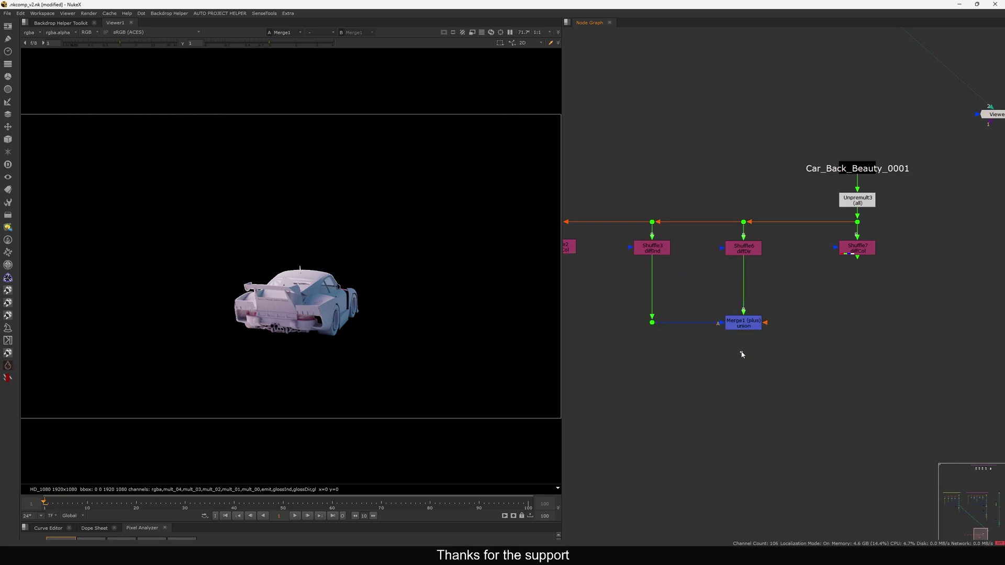
# Step: Add a second, unconnected Merge node below the plus Merge
pyautogui.click(746, 324)
pyautogui.click(771, 367)
pyautogui.press('m')
pyautogui.click(740, 312)
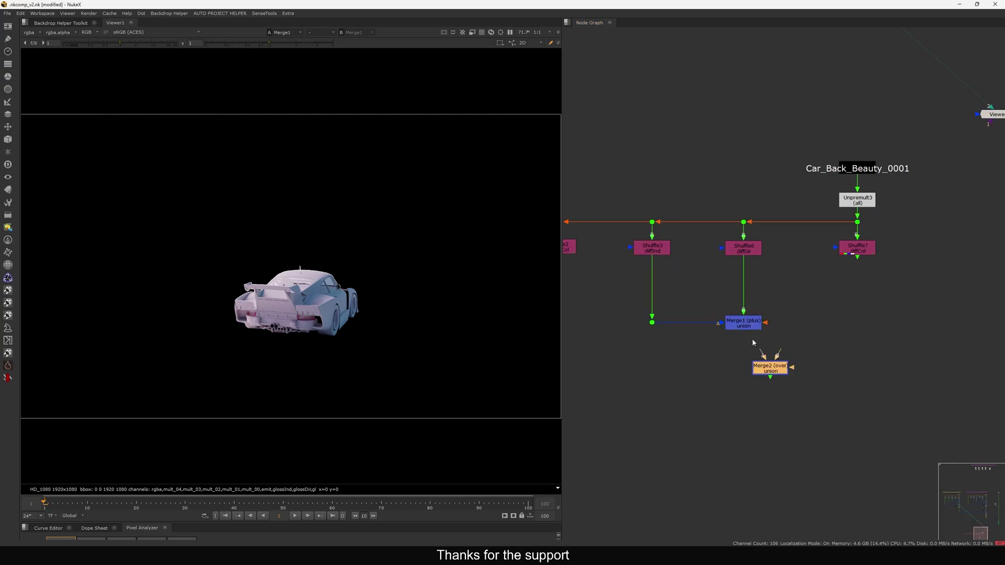
# Step: Connect the new Merge's B input to the diffCol shuffle and its A input to the plus Merge, align it below diffCol, and view it
pyautogui.moveTo(778, 366); pyautogui.dragTo(858, 253)
pyautogui.moveTo(844, 326); pyautogui.dragTo(854, 330)
pyautogui.press('1')
pyautogui.moveTo(844, 323); pyautogui.dragTo(805, 318, button='middle')
pyautogui.moveTo(805, 317); pyautogui.dragTo(707, 318)
pyautogui.moveTo(813, 331); pyautogui.dragTo(817, 356)
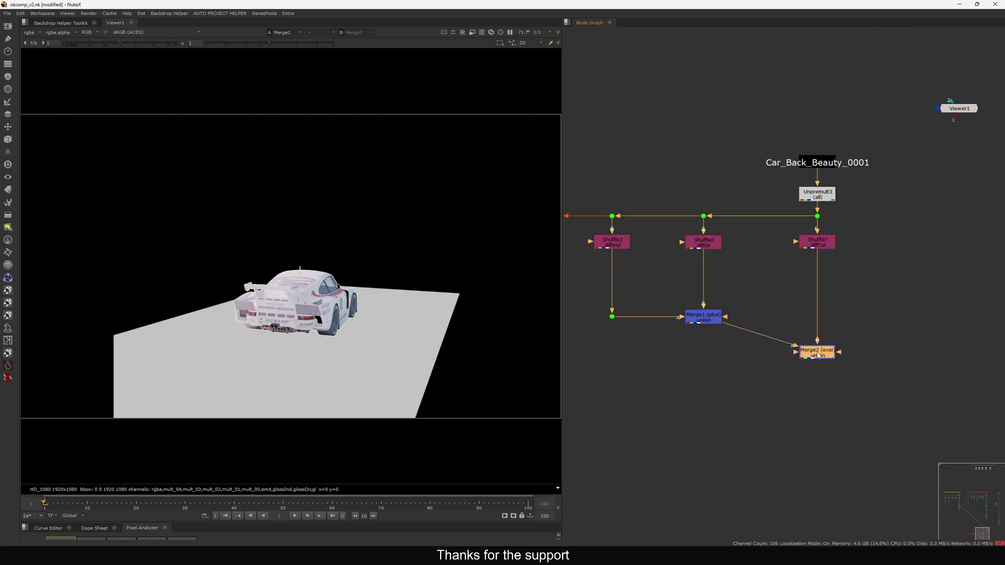
# Step: Route the second Merge's A pipe through a Dot below the plus Merge and shift the Dot and Merge slightly lower
pyautogui.press('.')
pyautogui.moveTo(884, 333); pyautogui.dragTo(793, 375)
pyautogui.moveTo(771, 384); pyautogui.dragTo(775, 378, button='middle')
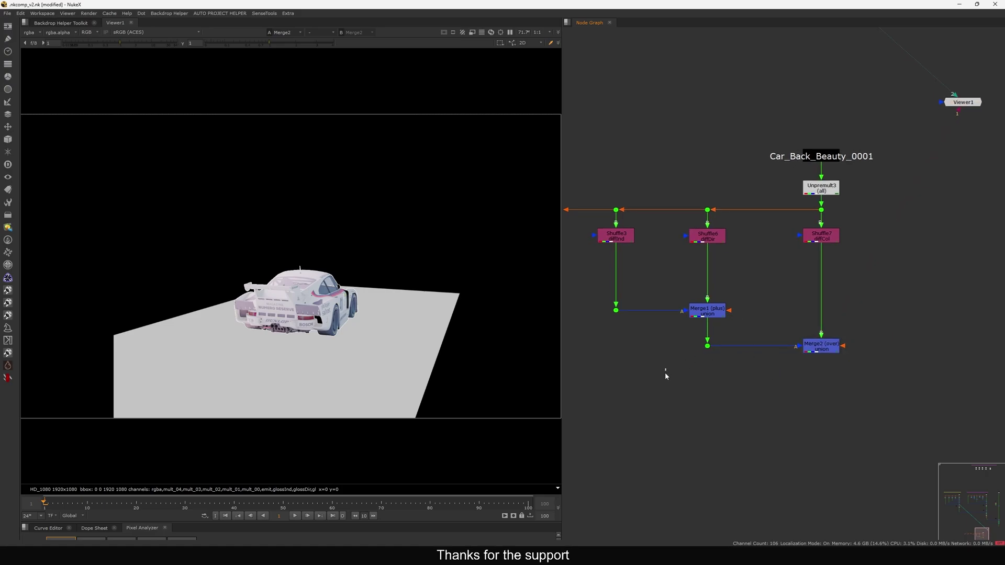
pyautogui.moveTo(664, 372); pyautogui.dragTo(874, 330)
pyautogui.moveTo(825, 350); pyautogui.dragTo(824, 361)
# Step: Set the second Merge's operation to multiply and close its properties
pyautogui.doubleClick(824, 359)
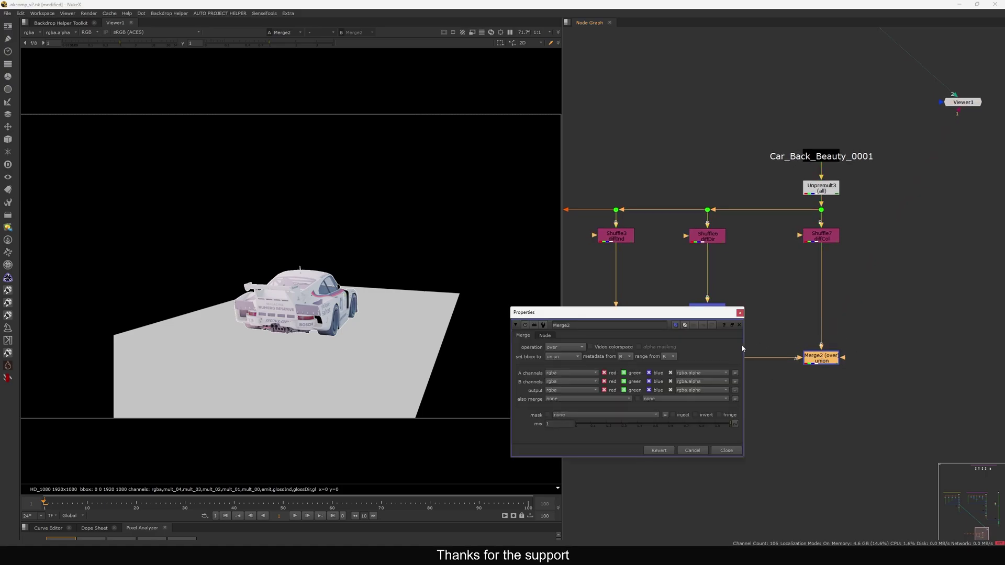
pyautogui.click(574, 347)
pyautogui.click(566, 331)
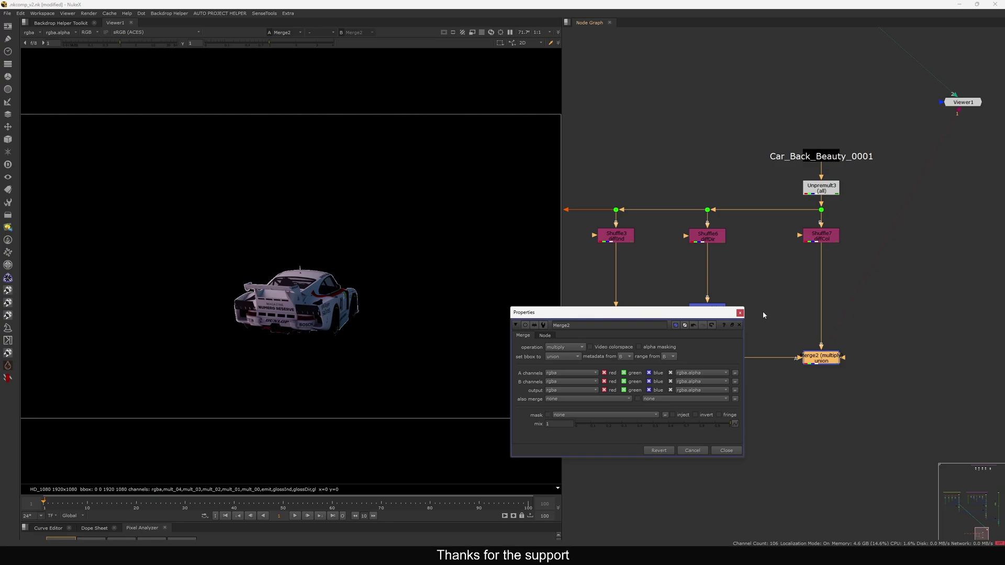
pyautogui.moveTo(809, 235); pyautogui.dragTo(786, 302, button='middle')
pyautogui.click(735, 314)
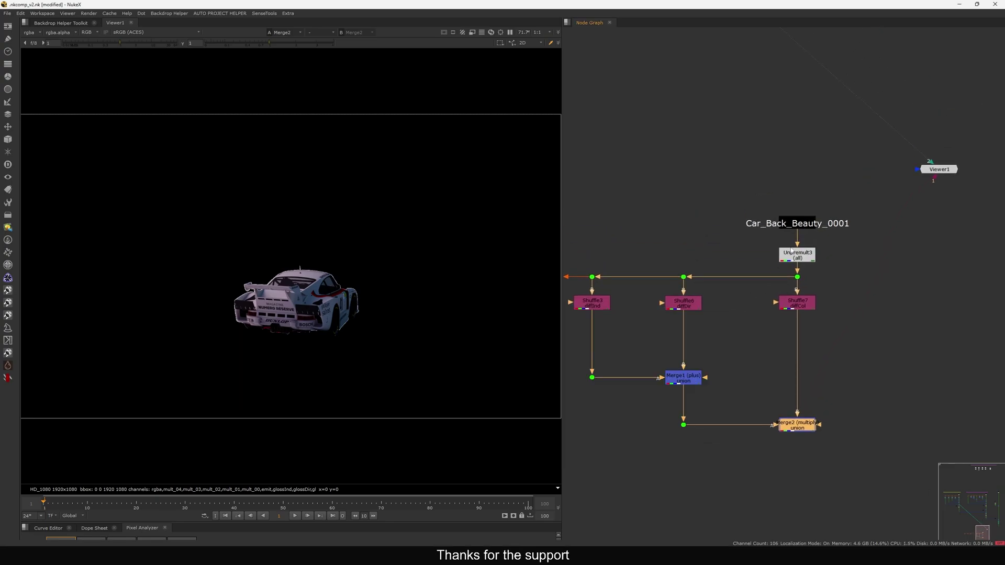
# Step: Compare the Car_Back_Beauty_0001 render, the Unpremult output and the multiply Merge's diffuse result in the viewer
pyautogui.click(798, 226)
pyautogui.press('1')
pyautogui.moveTo(799, 259); pyautogui.dragTo(800, 250)
pyautogui.press('1')
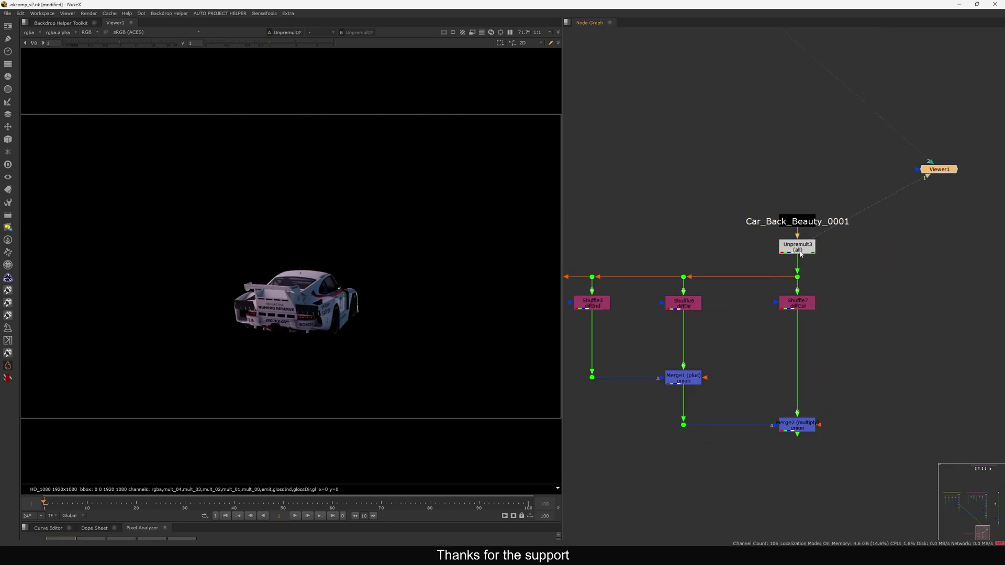
pyautogui.moveTo(837, 401); pyautogui.dragTo(743, 470)
pyautogui.press('1')
pyautogui.moveTo(736, 400); pyautogui.dragTo(765, 338, button='middle')
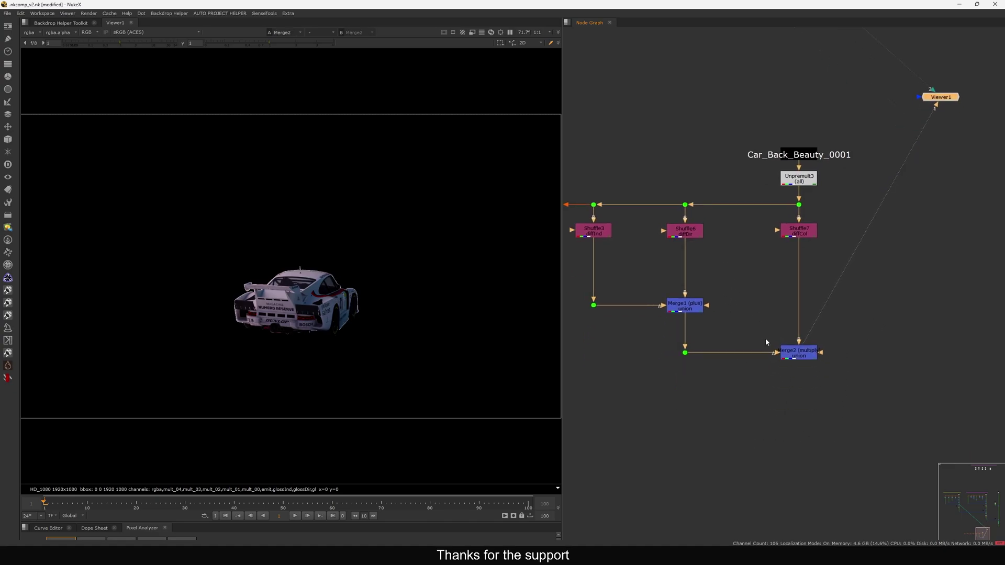
# Step: Examine the glossDir, glossInd and glossCol shuffle passes one after another in the viewer
pyautogui.scroll(-3, 765, 338)
pyautogui.scroll(5, 704, 328)
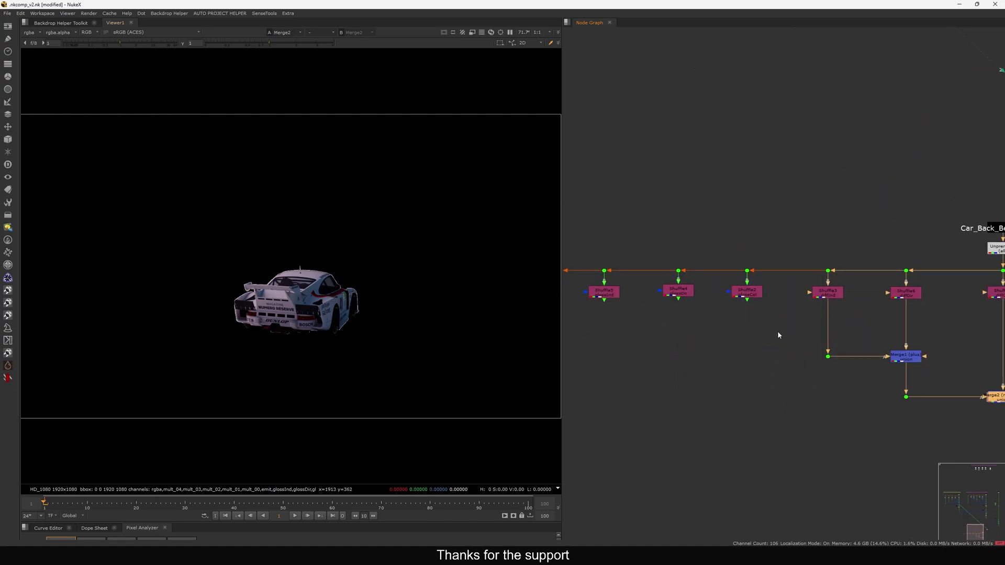
pyautogui.scroll(-2, 769, 297)
pyautogui.moveTo(744, 287); pyautogui.dragTo(670, 314)
pyautogui.press('1')
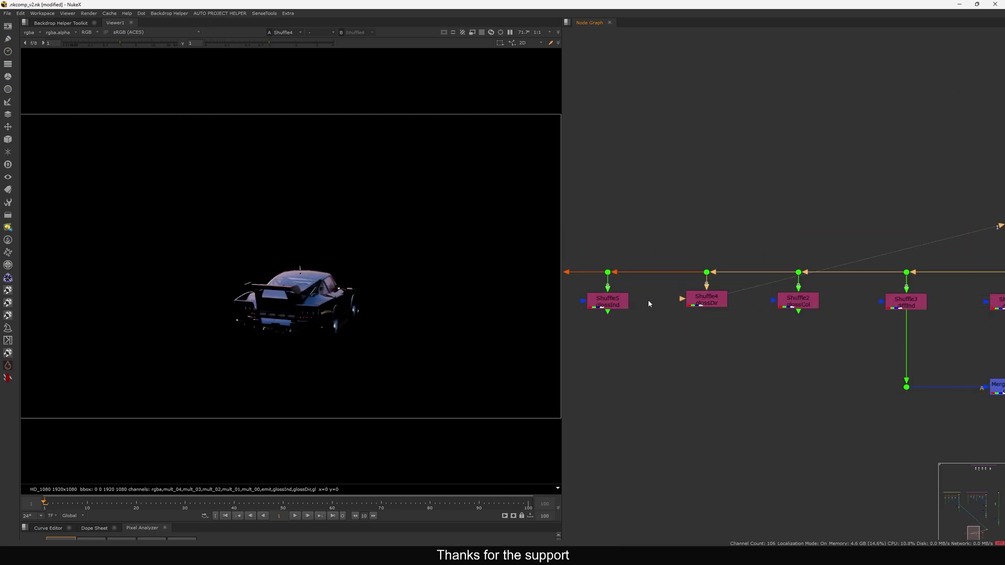
pyautogui.click(623, 302)
pyautogui.press('1')
pyautogui.moveTo(834, 288); pyautogui.dragTo(748, 327)
pyautogui.press('1')
pyautogui.moveTo(795, 349); pyautogui.dragTo(664, 319, button='middle')
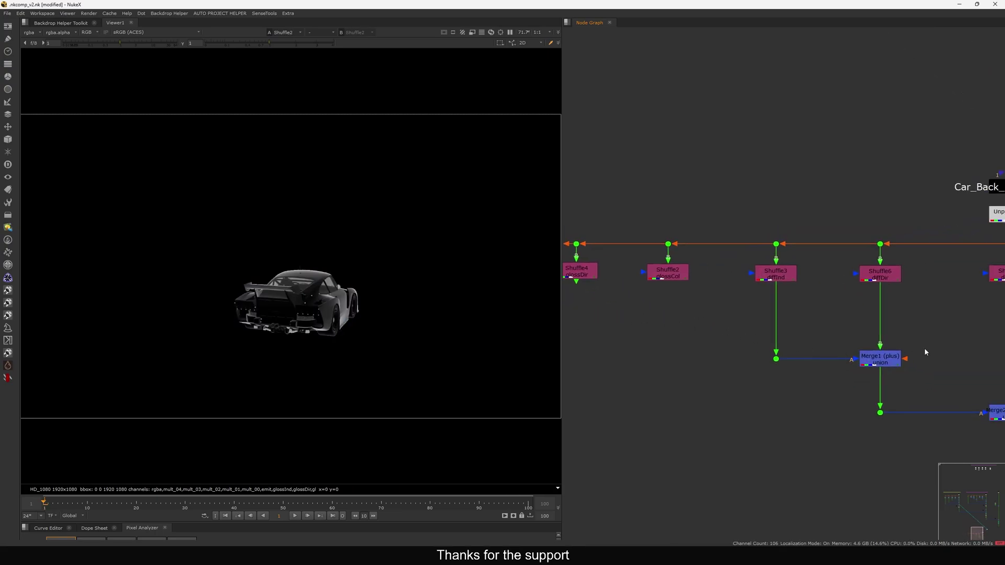
# Step: Duplicate the diffuse plus Merge and place the unconnected copy below the glossDir shuffle
pyautogui.moveTo(936, 343); pyautogui.dragTo(814, 381)
pyautogui.hotkey('ctrl', 'c')
pyautogui.click(676, 355)
pyautogui.hotkey('ctrl', 'v')
pyautogui.moveTo(669, 361); pyautogui.dragTo(762, 349, button='middle')
pyautogui.moveTo(769, 339); pyautogui.dragTo(697, 344)
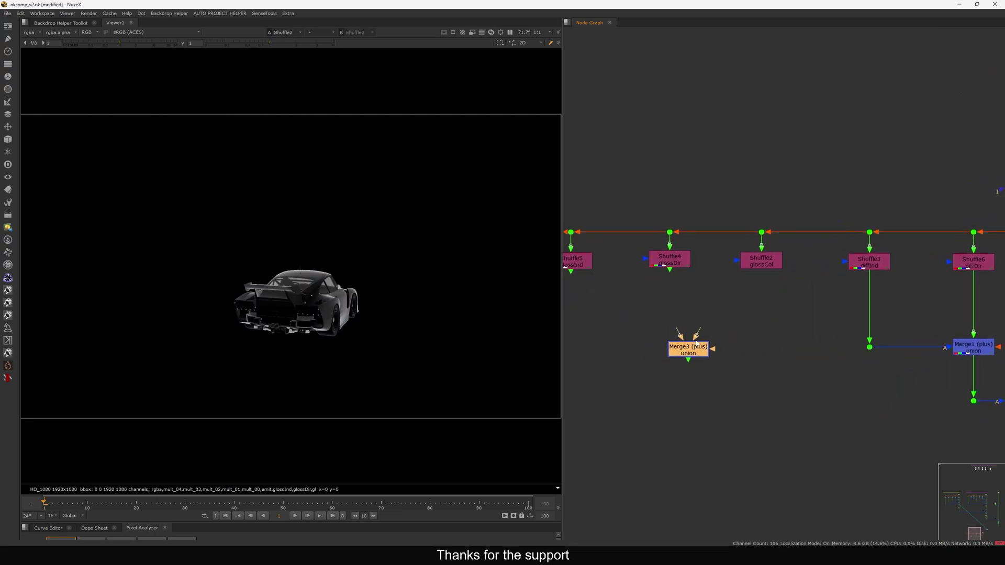
# Step: Connect the copied plus Merge's B input to glossDir and its A input to glossInd through a Dot, and view the result
pyautogui.moveTo(665, 277); pyautogui.dragTo(670, 262)
pyautogui.moveTo(691, 350); pyautogui.dragTo(723, 338, button='middle')
pyautogui.moveTo(724, 338)
pyautogui.mouseDown()
pyautogui.moveTo(711, 343)
pyautogui.moveTo(624, 283)
pyautogui.moveTo(604, 252)
pyautogui.moveTo(706, 339)
pyautogui.mouseUp()
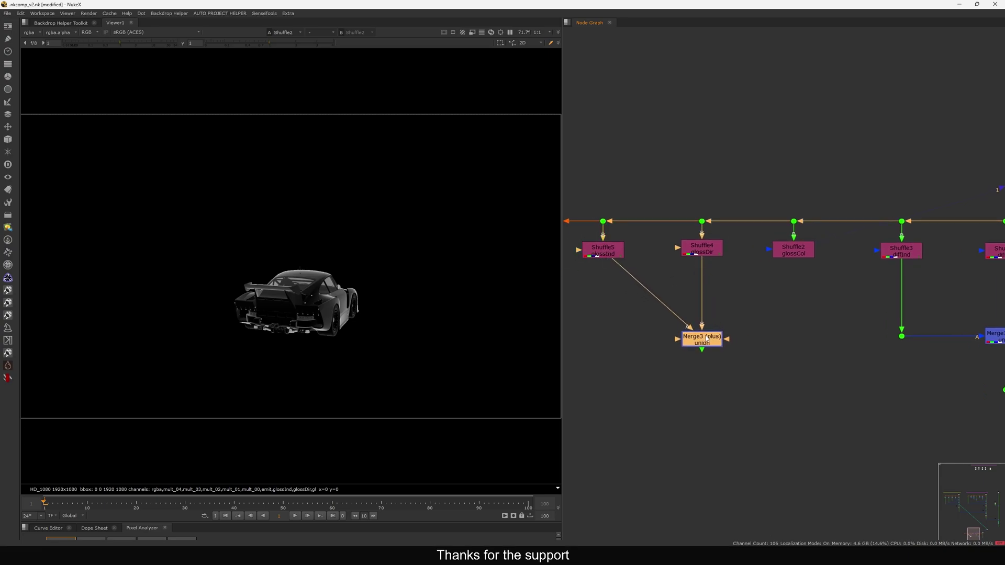
pyautogui.press('.')
pyautogui.press('1')
# Step: Add a Merge below glossCol with B connected to glossCol and A routed through a Dot from the gloss plus Merge
pyautogui.click(727, 352)
pyautogui.press('m')
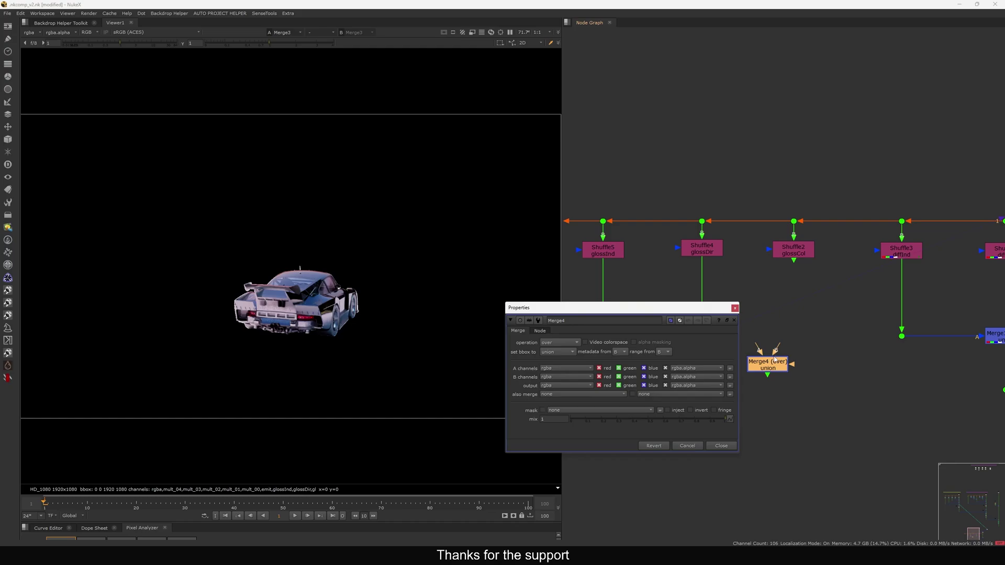
pyautogui.moveTo(774, 357); pyautogui.dragTo(794, 251)
pyautogui.moveTo(808, 322); pyautogui.dragTo(796, 300, button='middle')
pyautogui.click(735, 308)
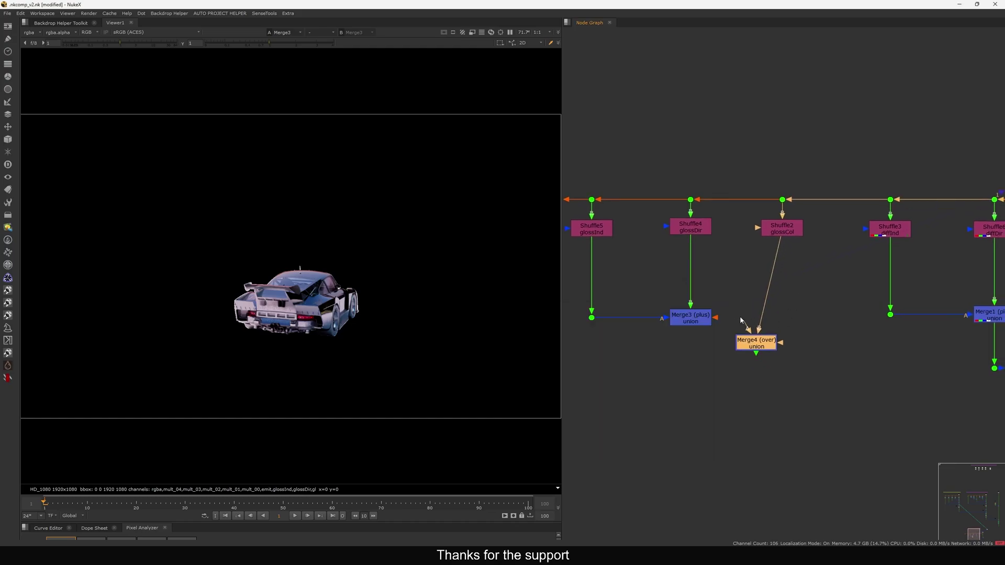
pyautogui.moveTo(741, 321); pyautogui.dragTo(691, 319)
pyautogui.moveTo(758, 346); pyautogui.dragTo(784, 391)
pyautogui.press('1')
pyautogui.press('.')
# Step: Review glossCol, glossDir and glossInd separately, followed by the Merge that combines them below glossCol
pyautogui.click(779, 230)
pyautogui.press('1')
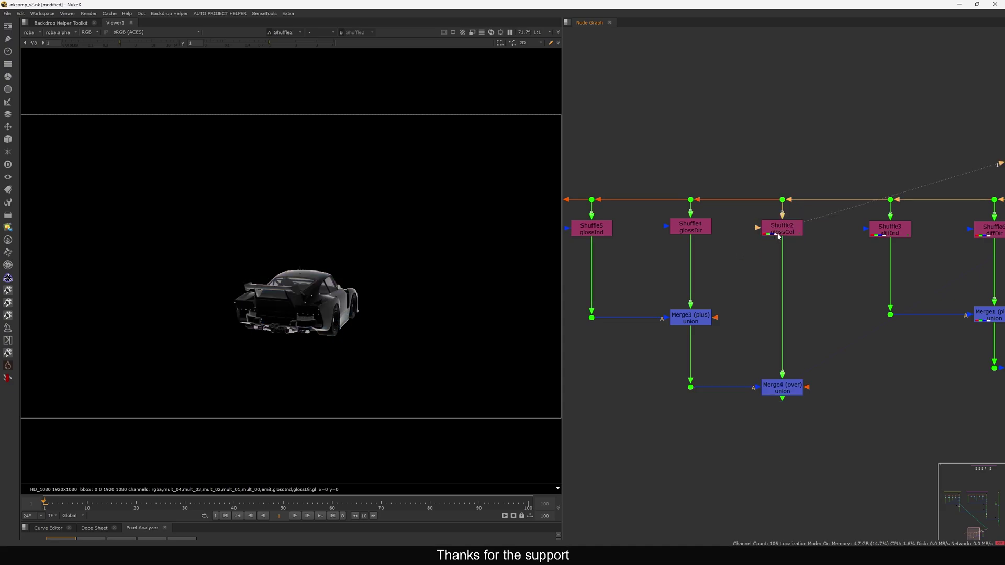
pyautogui.click(698, 230)
pyautogui.press('1')
pyautogui.moveTo(606, 240); pyautogui.dragTo(666, 251, button='middle')
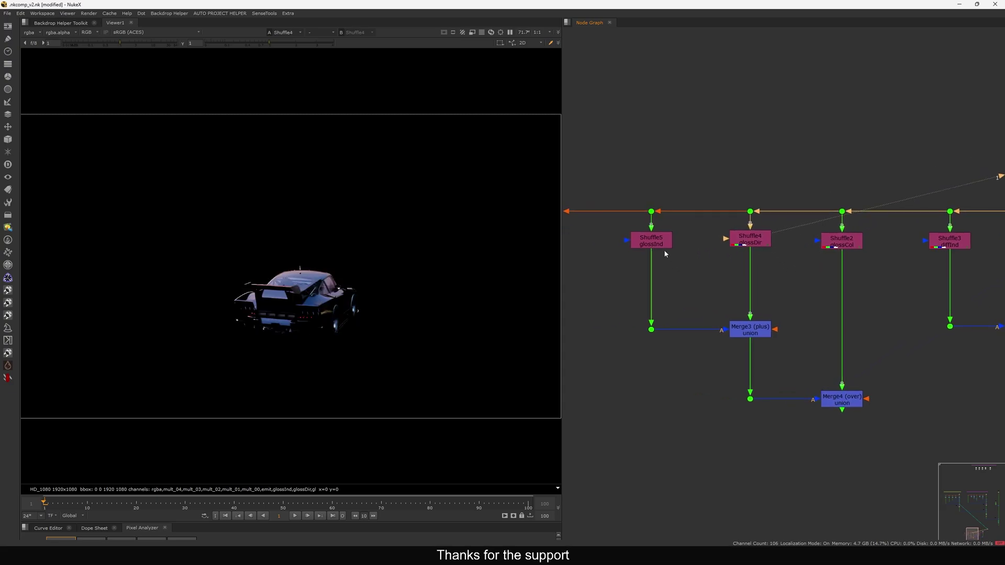
pyautogui.click(662, 245)
pyautogui.press('1')
pyautogui.moveTo(796, 394); pyautogui.dragTo(750, 343, button='middle')
pyautogui.click(786, 349)
pyautogui.press('1')
# Step: Set the operation of the Merge below glossCol to multiply and close its properties
pyautogui.moveTo(770, 388); pyautogui.dragTo(730, 370, button='middle')
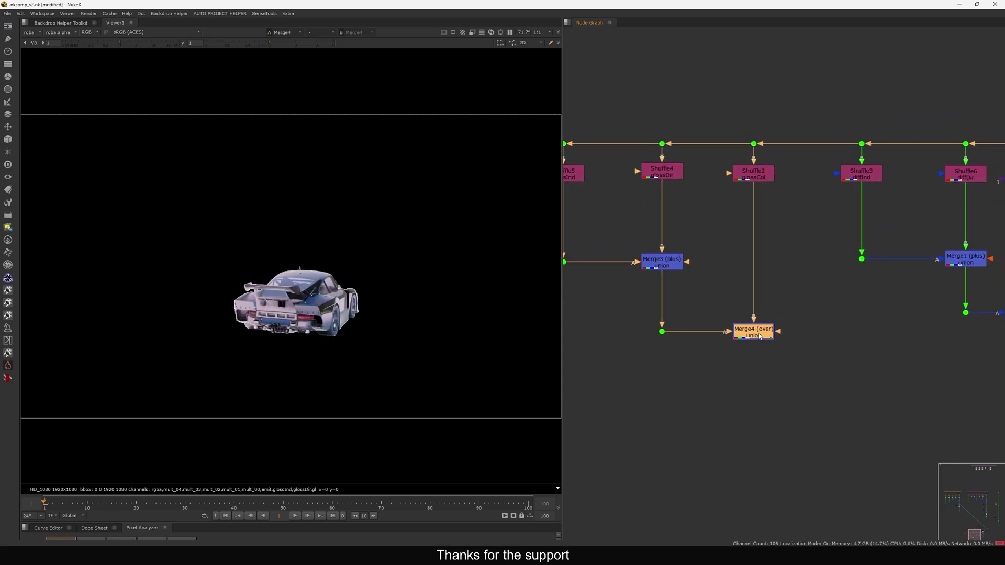
pyautogui.doubleClick(750, 332)
pyautogui.click(573, 342)
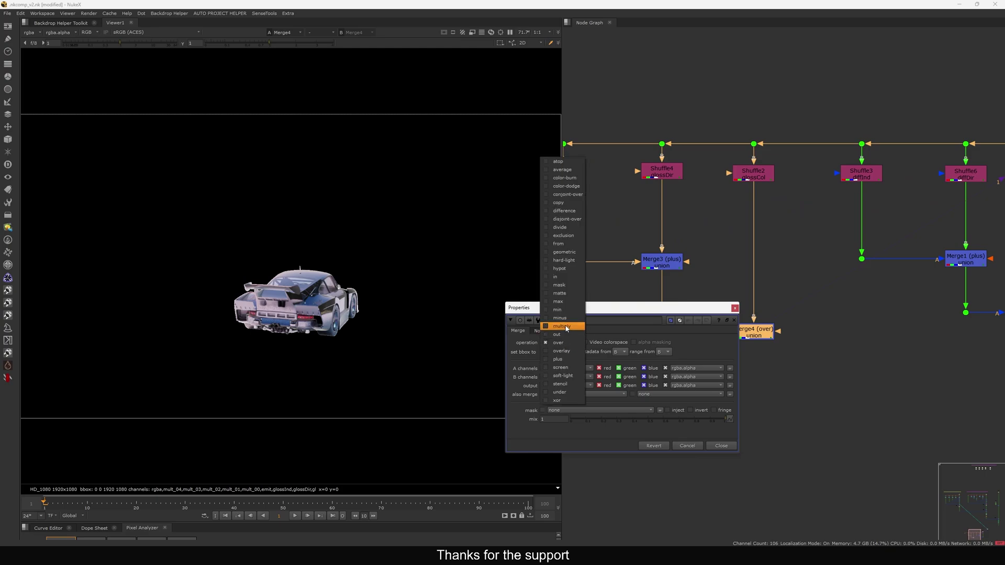
pyautogui.click(562, 326)
pyautogui.click(735, 308)
# Step: Add a Merge below the diffuse multiply Merge, connect B to it and A to the gloss multiply Merge, and view the result
pyautogui.scroll(-4, 734, 309)
pyautogui.click(752, 343)
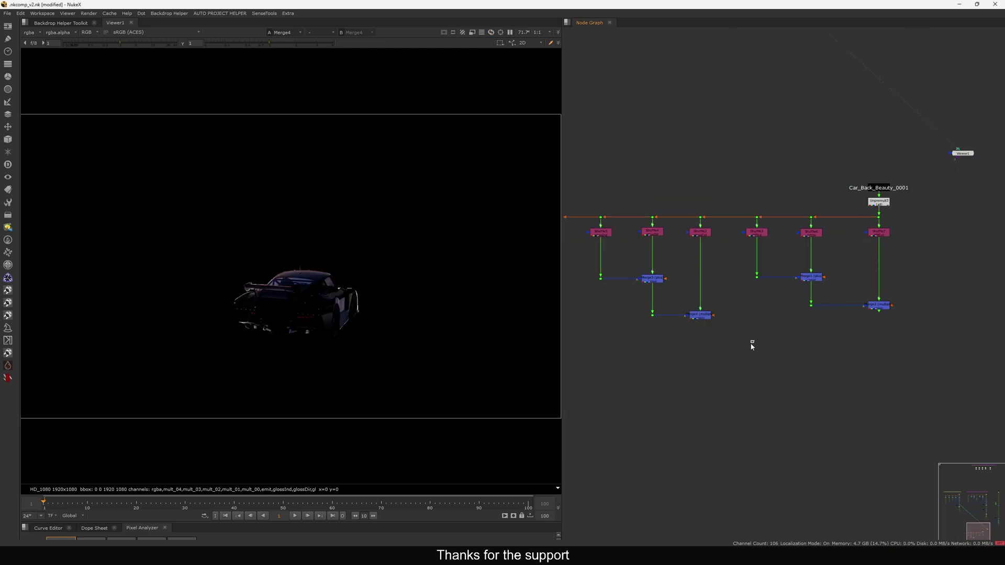
pyautogui.press('m')
pyautogui.moveTo(762, 345); pyautogui.dragTo(839, 325)
pyautogui.moveTo(827, 325); pyautogui.dragTo(958, 325, button='middle')
pyautogui.moveTo(839, 325)
pyautogui.mouseDown()
pyautogui.moveTo(823, 305)
pyautogui.moveTo(830, 310)
pyautogui.mouseUp()
pyautogui.moveTo(868, 333); pyautogui.dragTo(755, 322, button='middle')
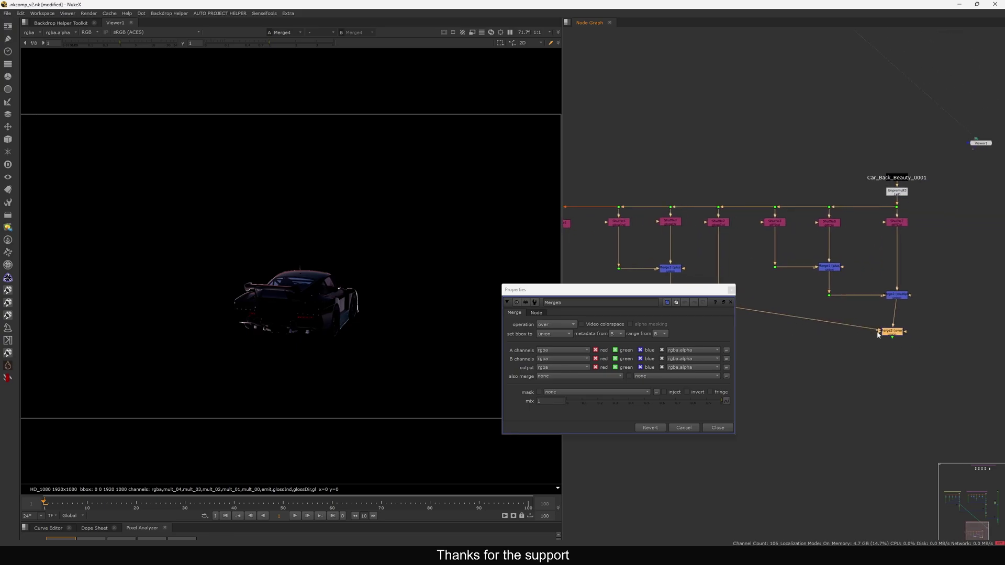
pyautogui.moveTo(893, 333); pyautogui.dragTo(897, 343)
pyautogui.press('1')
# Step: Set the diffuse-and-gloss Merge's operation to plus, close its properties, and route its A pipe through a Dot
pyautogui.click(568, 326)
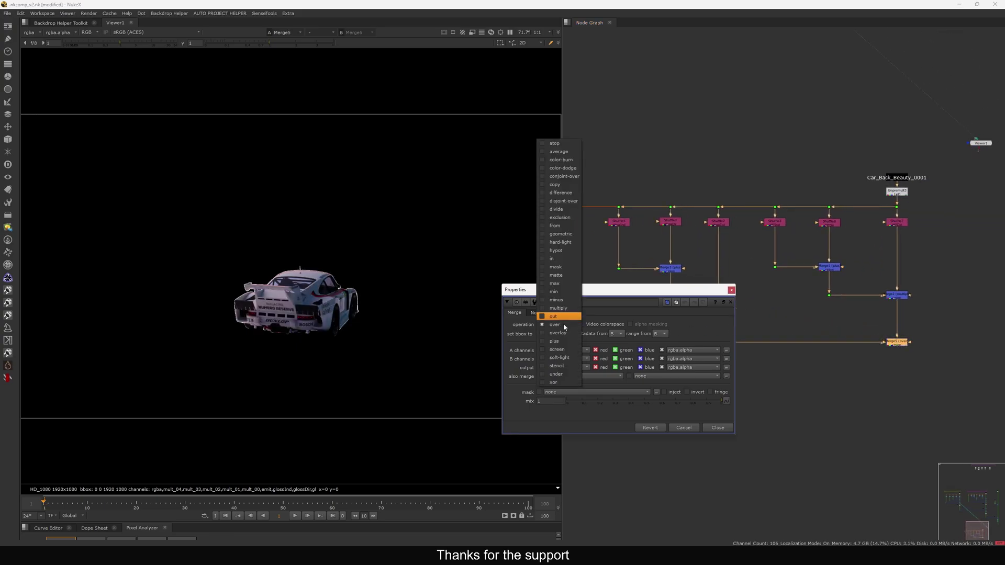
pyautogui.click(560, 337)
pyautogui.click(732, 290)
# Step: Add a Merge below the diffuse-and-gloss plus Merge, with A connected to the emit shuffle and B to that plus Merge
pyautogui.scroll(6, 728, 314)
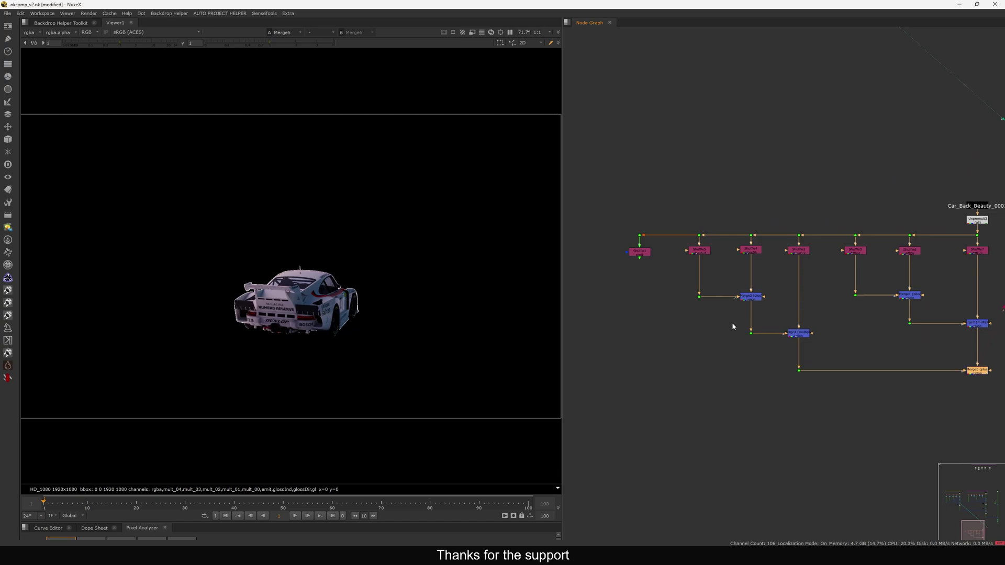
pyautogui.press('m')
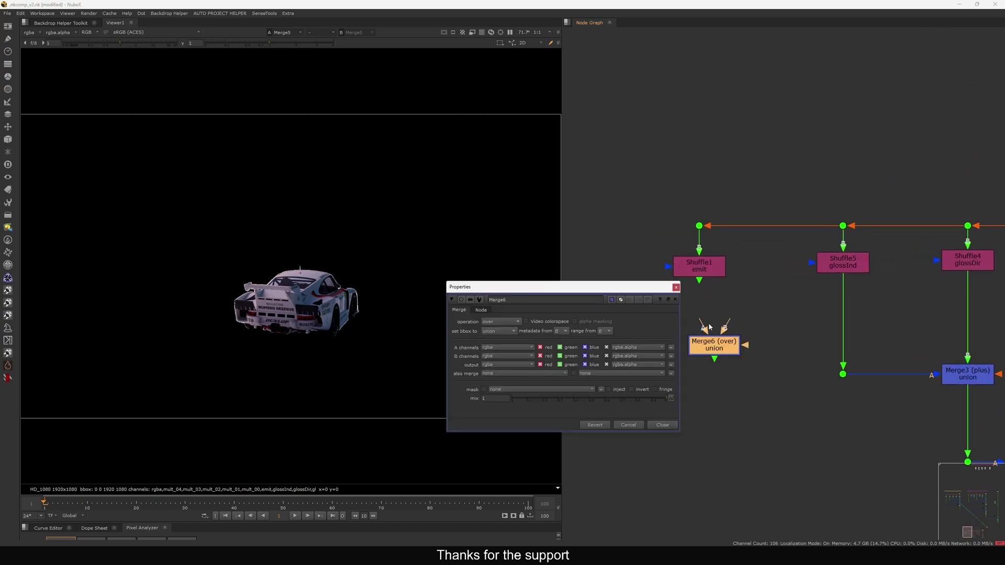
pyautogui.scroll(-6, 707, 313)
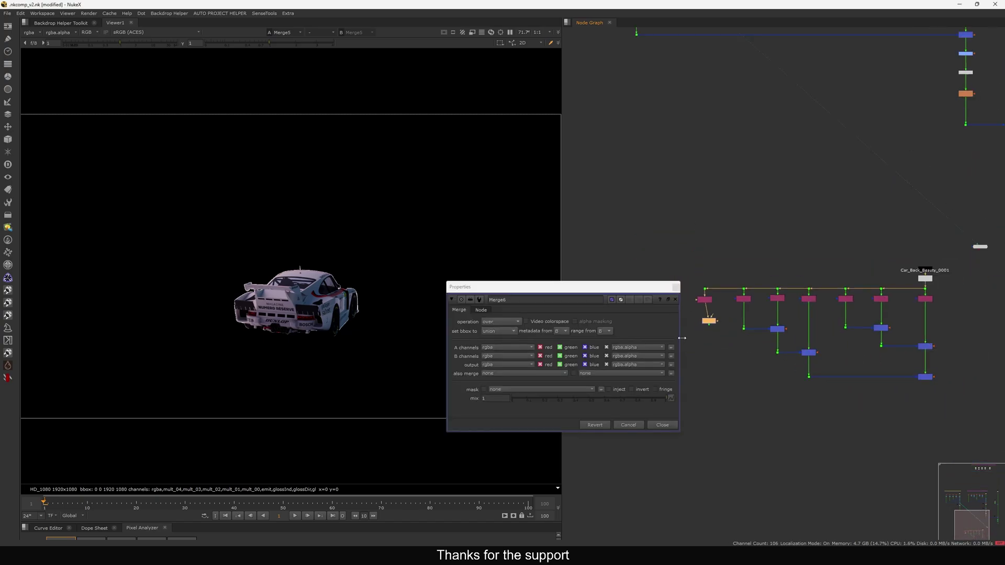
pyautogui.moveTo(709, 323); pyautogui.dragTo(779, 386)
pyautogui.moveTo(802, 390); pyautogui.dragTo(713, 369, button='middle')
pyautogui.moveTo(689, 365); pyautogui.dragTo(831, 353)
pyautogui.scroll(3, 836, 369)
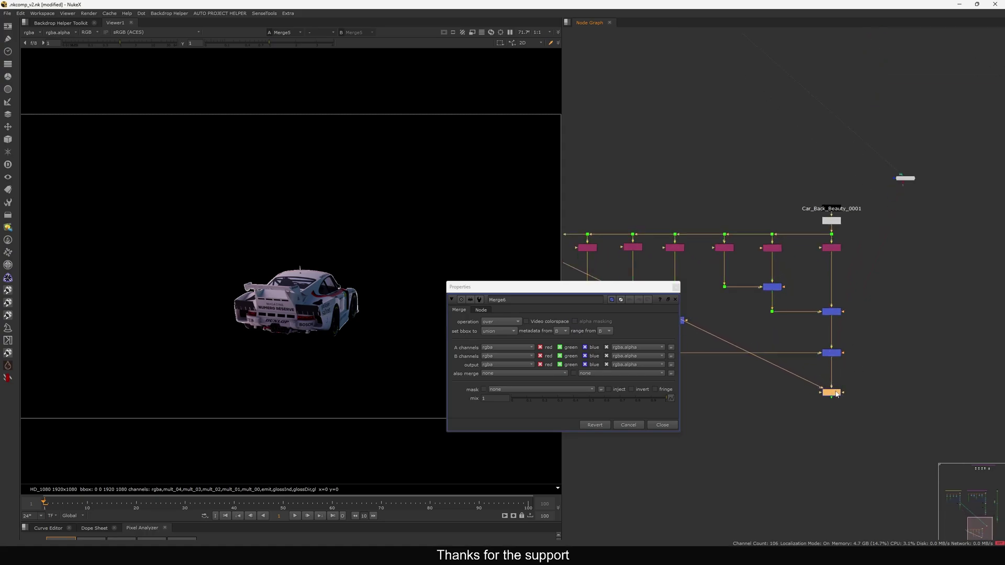
# Step: Route the emit pipe into the last Merge through a Dot, close its properties, and view the Merge
pyautogui.press('.')
pyautogui.click(676, 288)
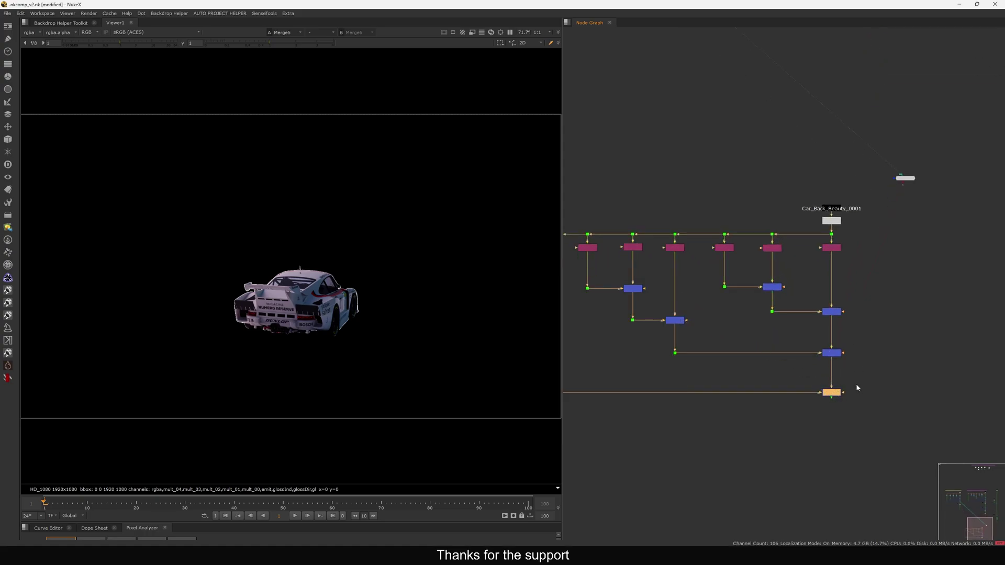
pyautogui.scroll(2, 822, 406)
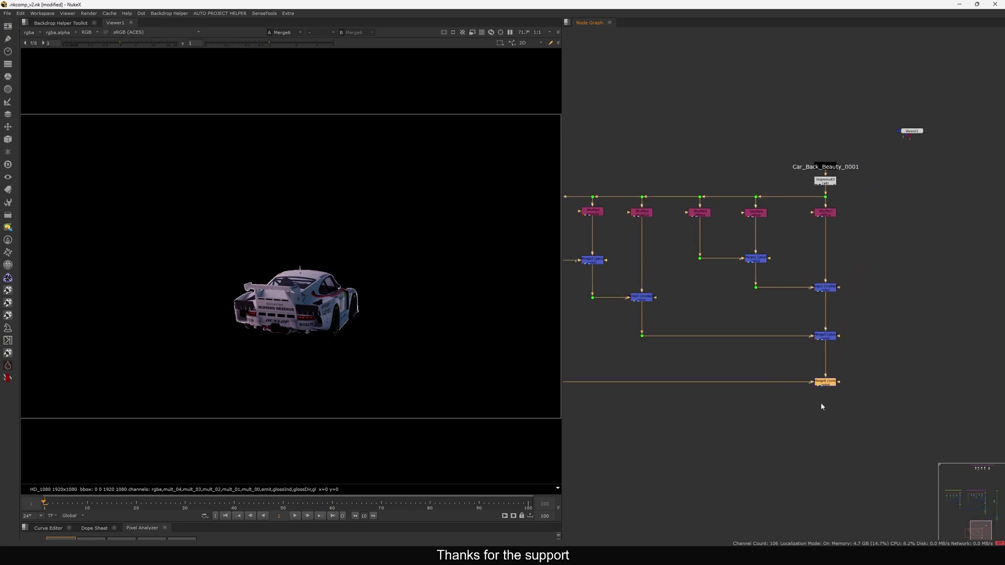
# Step: Duplicate the Car_Back_Beauty_0001 stamp and paste it below the emit Merge
pyautogui.click(826, 167)
pyautogui.hotkey('ctrl', 'c')
pyautogui.click(786, 422)
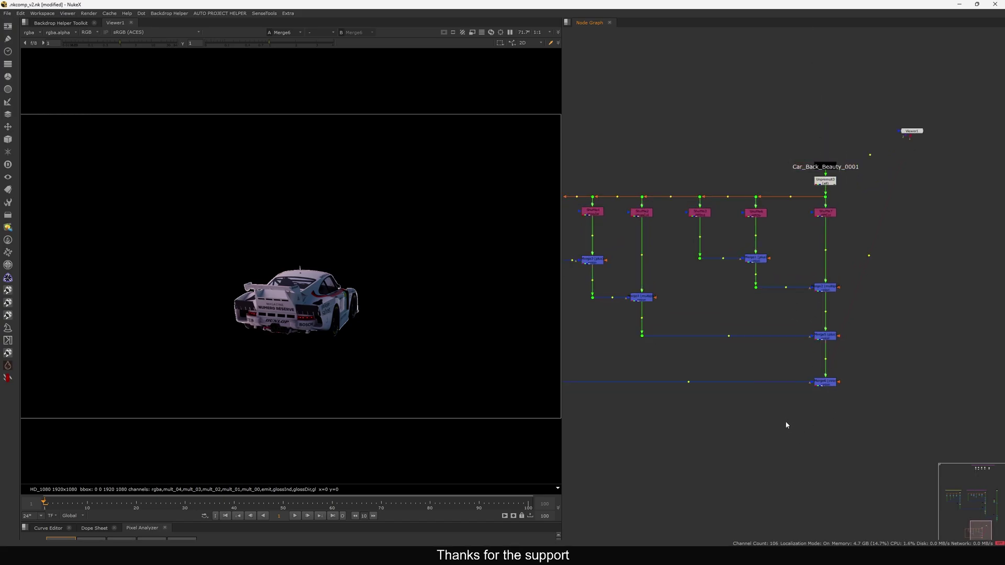
pyautogui.hotkey('ctrl', 'v')
pyautogui.moveTo(808, 428); pyautogui.dragTo(817, 390, button='middle')
# Step: Add a Copy node below the emit Merge with the duplicated beauty stamp in its A input, and view the stamp
pyautogui.scroll(2, 817, 389)
pyautogui.click(816, 355)
pyautogui.moveTo(791, 379); pyautogui.dragTo(844, 381)
pyautogui.click(802, 374)
pyautogui.press('k')
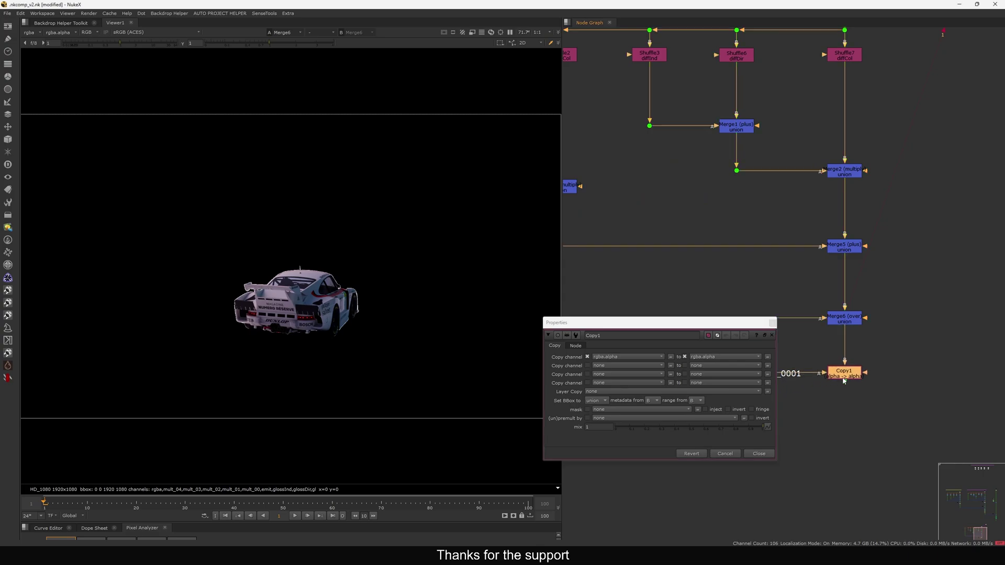
pyautogui.click(773, 334)
pyautogui.click(754, 373)
# Step: View the Copy node, add a Premult node after it, and space the Premult slightly below
pyautogui.click(836, 379)
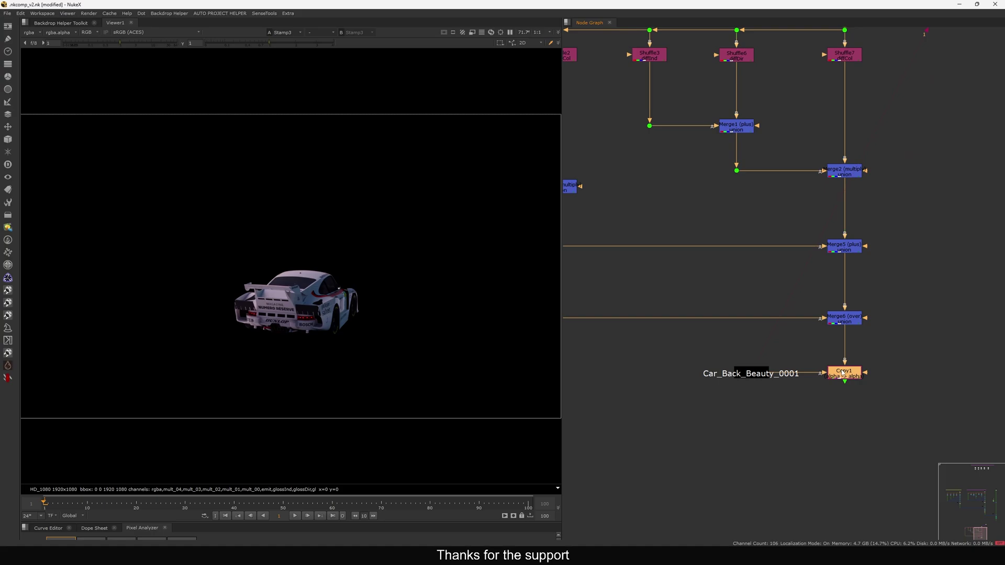
pyautogui.press('Tab')
pyautogui.write('pre')
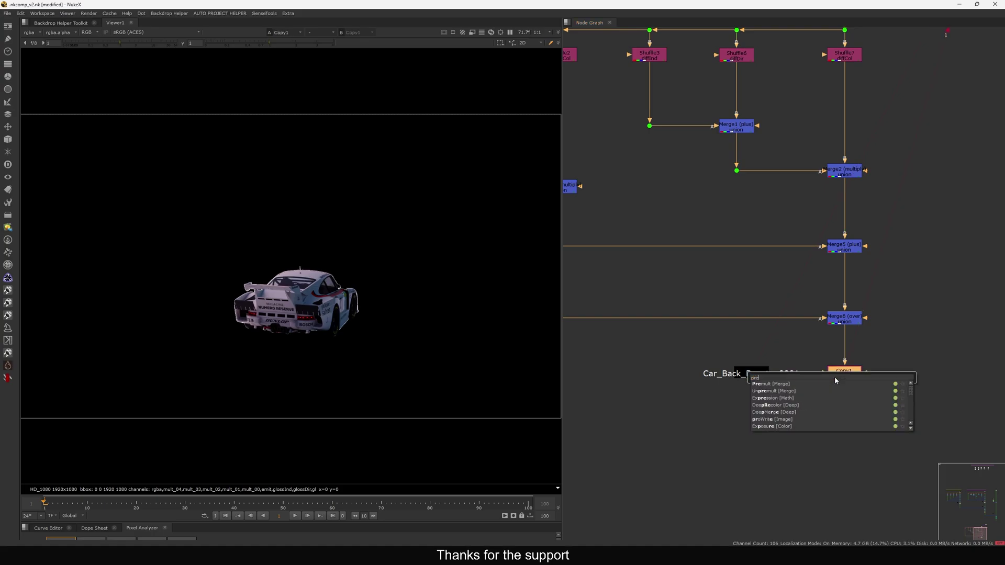
pyautogui.press('Return')
pyautogui.click(815, 345)
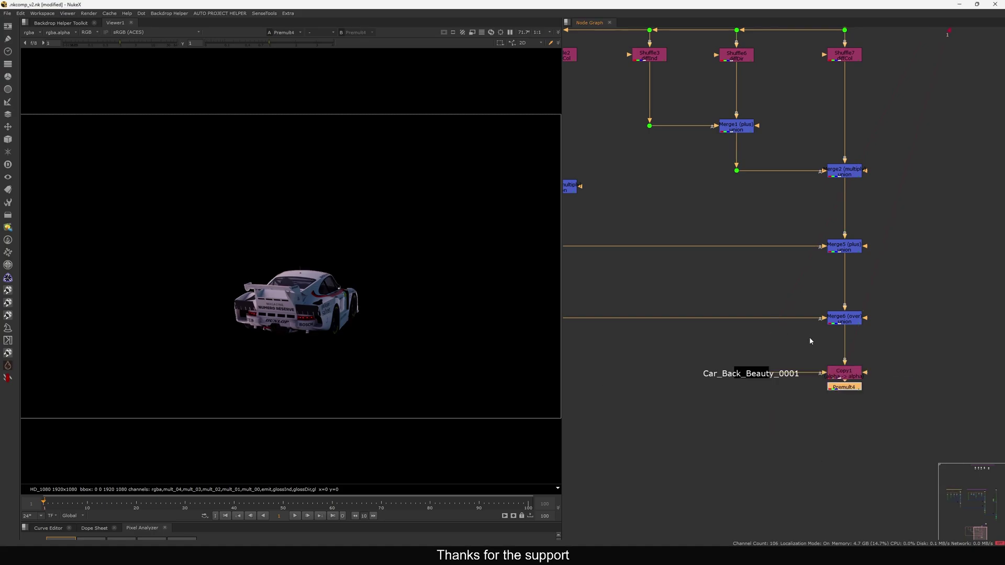
pyautogui.moveTo(845, 387); pyautogui.dragTo(847, 403)
pyautogui.scroll(-4, 846, 377)
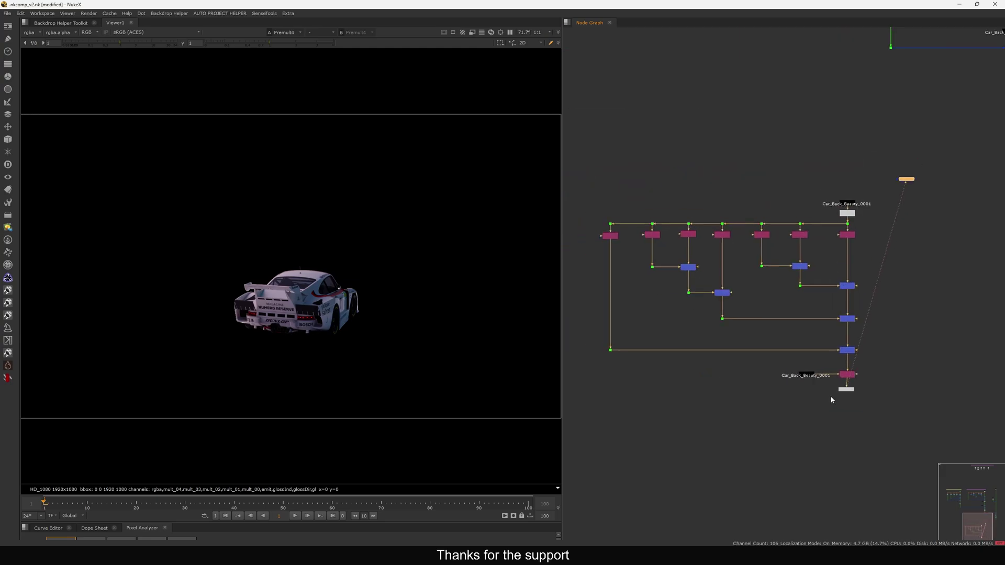
# Step: Compare the Premult's rebuilt car render with the original Car_Back_Beauty_0001 render in the viewer
pyautogui.click(848, 394)
pyautogui.scroll(4, 858, 203)
pyautogui.moveTo(857, 203); pyautogui.dragTo(844, 278, button='middle')
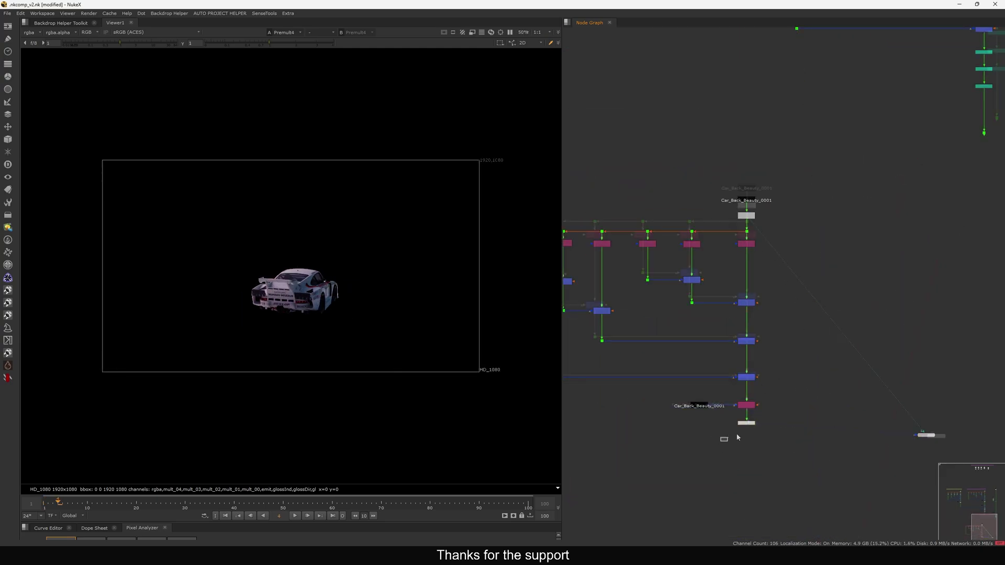
pyautogui.scroll(6, 737, 420)
pyautogui.scroll(-5, 732, 430)
pyautogui.moveTo(736, 406); pyautogui.dragTo(722, 466, button='middle')
pyautogui.scroll(3, 730, 274)
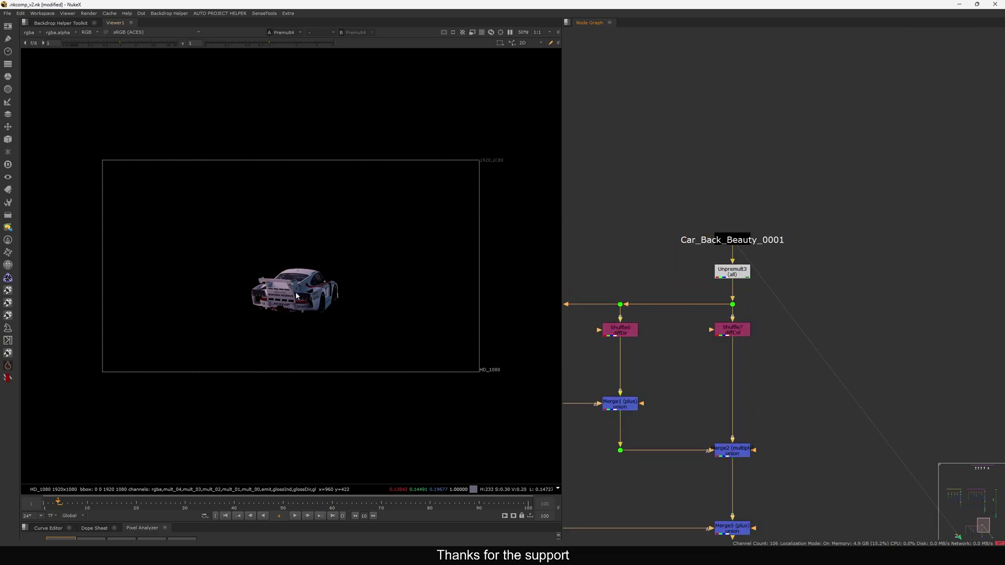
# Step: Check the car's rear bodywork, roof and windows up close while switching between the rebuilt Premult and the original beauty stamp
pyautogui.press('2')
pyautogui.scroll(8, 291, 278)
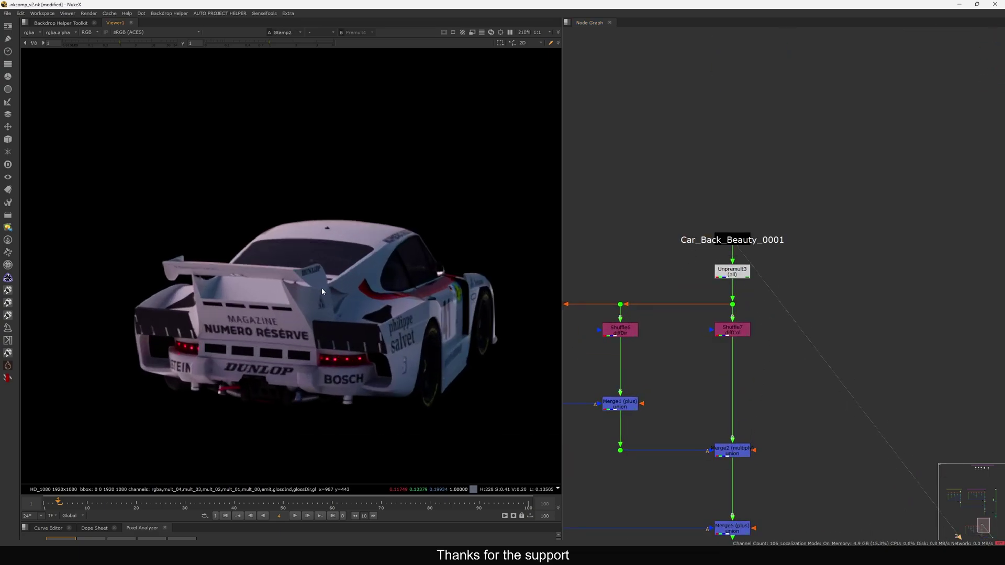
pyautogui.press('1')
pyautogui.scroll(4, 219, 330)
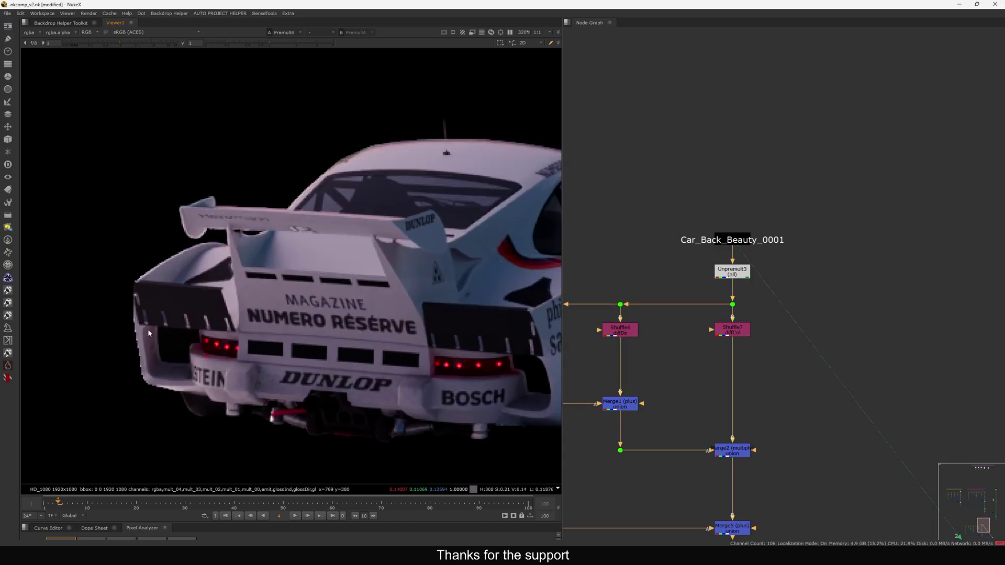
pyautogui.scroll(-3, 262, 294)
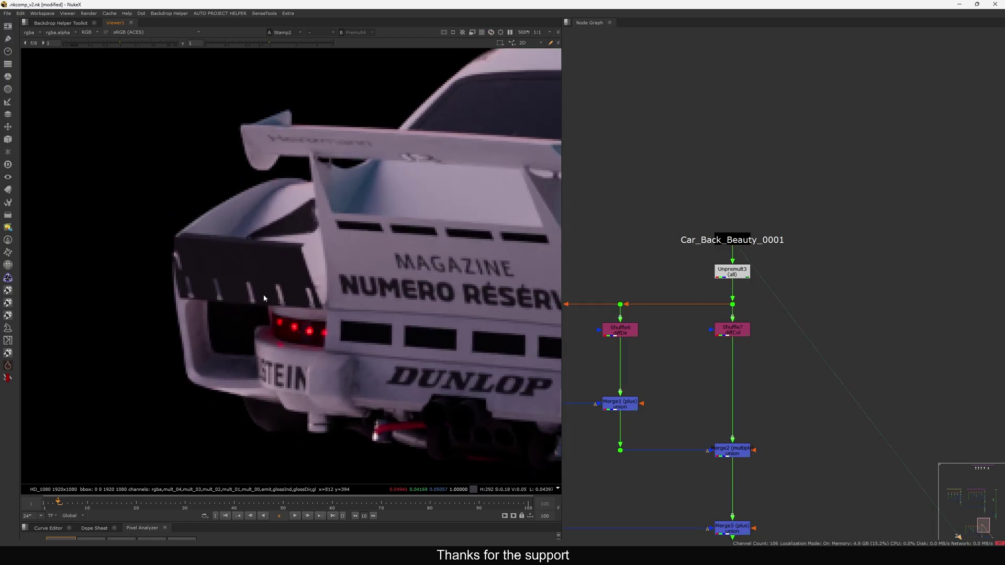
pyautogui.moveTo(505, 174); pyautogui.dragTo(372, 265, button='middle')
pyautogui.moveTo(436, 262); pyautogui.dragTo(310, 287, button='middle')
pyautogui.press('2')
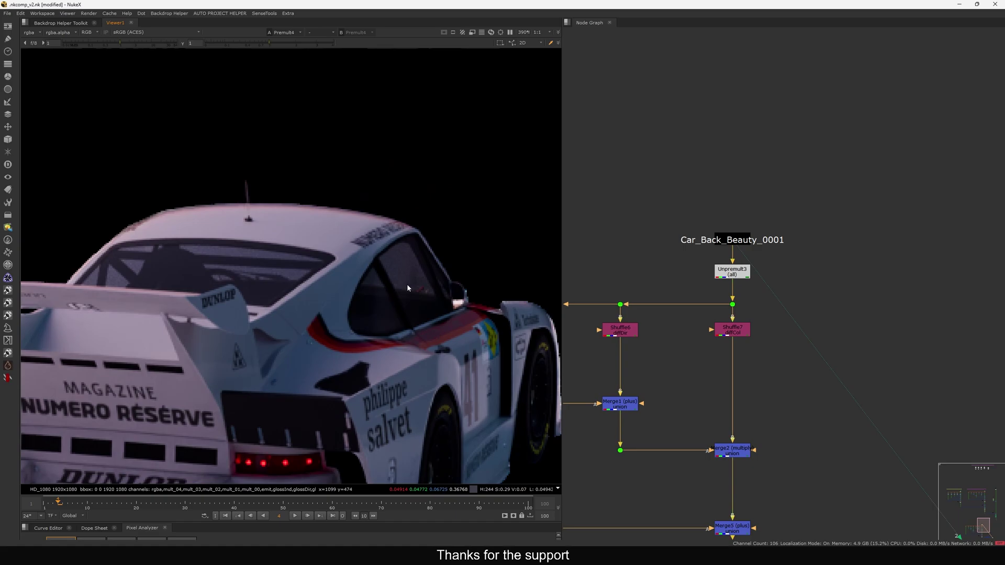
pyautogui.press('2')
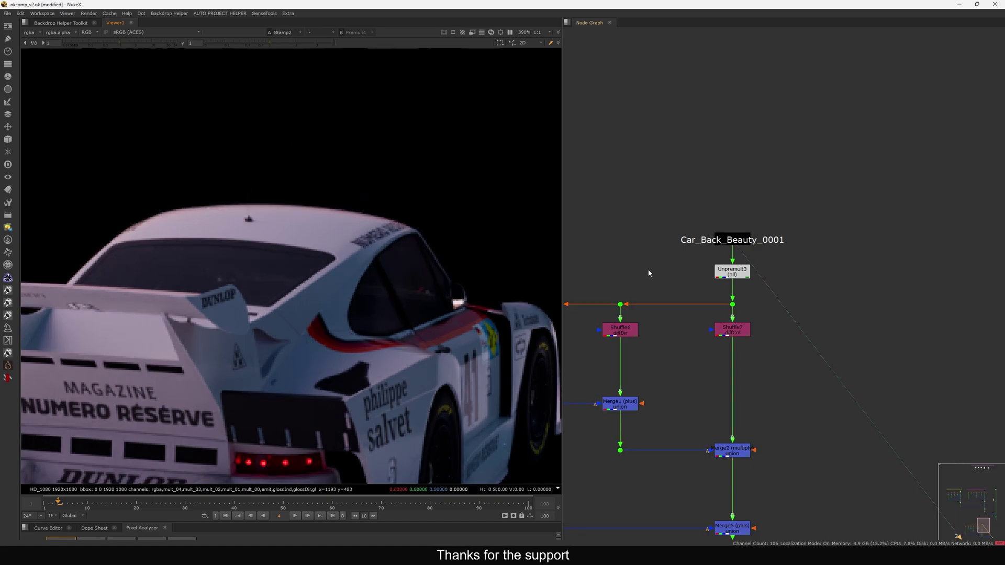
# Step: Duplicate the BG stamp with the node under it and paste the pair beside the rebuilt car tree
pyautogui.scroll(-6, 710, 289)
pyautogui.moveTo(843, 144); pyautogui.dragTo(773, 262, button='middle')
pyautogui.moveTo(836, 63); pyautogui.dragTo(751, 104)
pyautogui.moveTo(738, 381); pyautogui.dragTo(761, 228, button='middle')
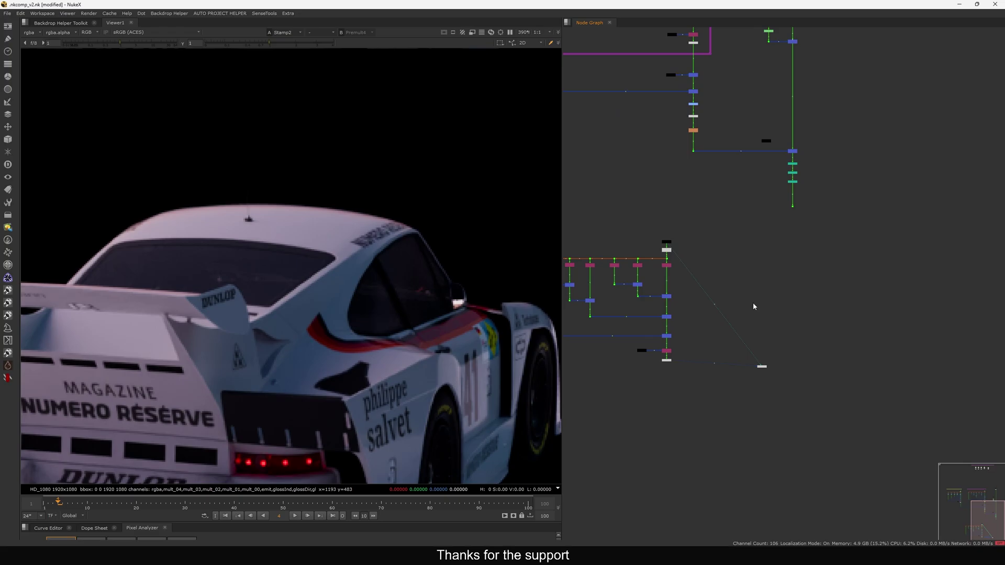
pyautogui.hotkey('ctrl', 'v')
pyautogui.scroll(1, 764, 302)
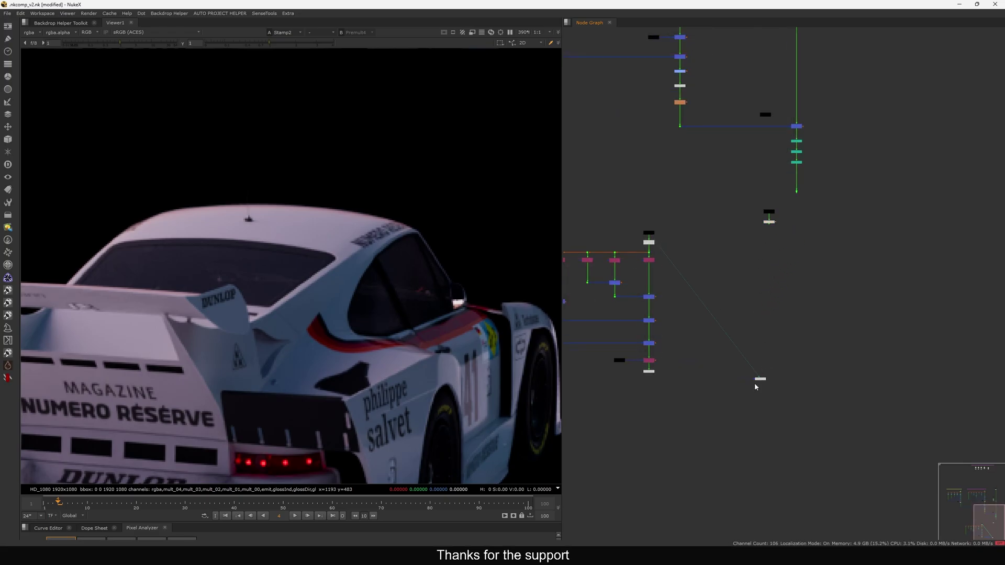
# Step: Add a Merge node beside the rebuilt car tree with the Premult connected to its A input
pyautogui.press('m')
pyautogui.press('Escape')
pyautogui.moveTo(657, 374); pyautogui.dragTo(651, 371)
pyautogui.scroll(4, 645, 252)
pyautogui.moveTo(722, 205); pyautogui.dragTo(615, 237)
pyautogui.scroll(-2, 675, 283)
pyautogui.moveTo(683, 296); pyautogui.dragTo(738, 247, button='middle')
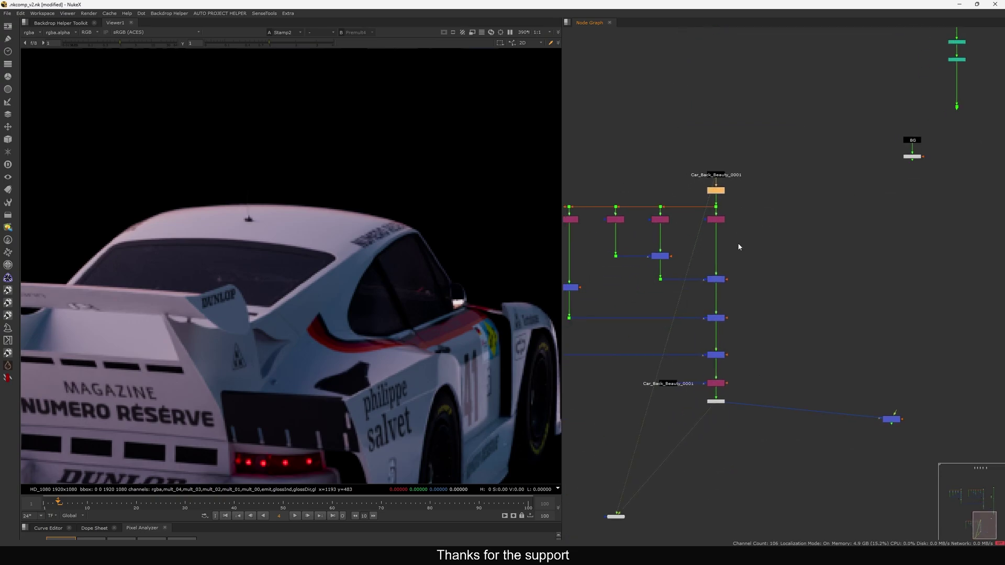
pyautogui.scroll(3, 736, 384)
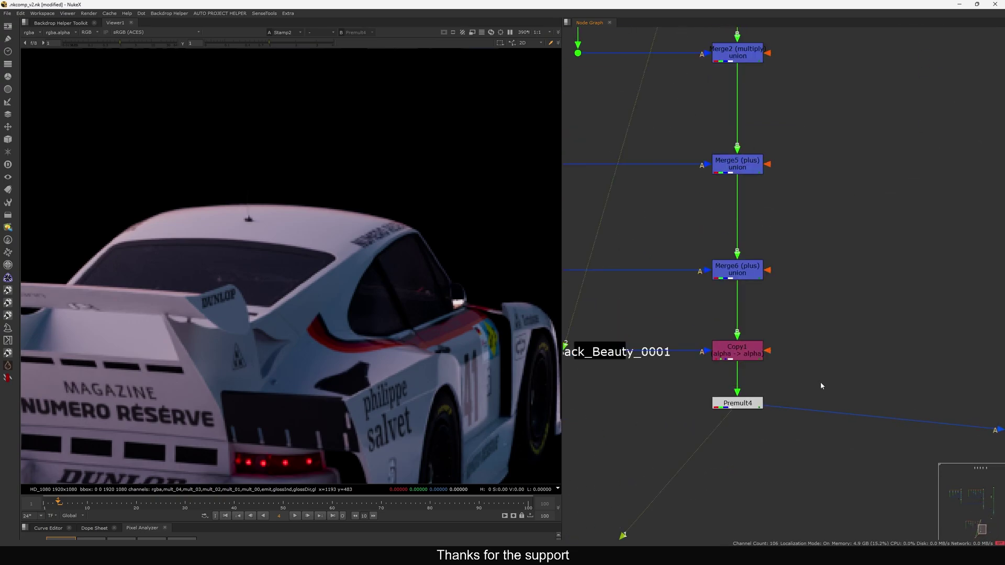
# Step: Connect the Merge's B input to the node below the BG stamp, align the BG branch above the Merge, and view the result
pyautogui.scroll(-6, 704, 403)
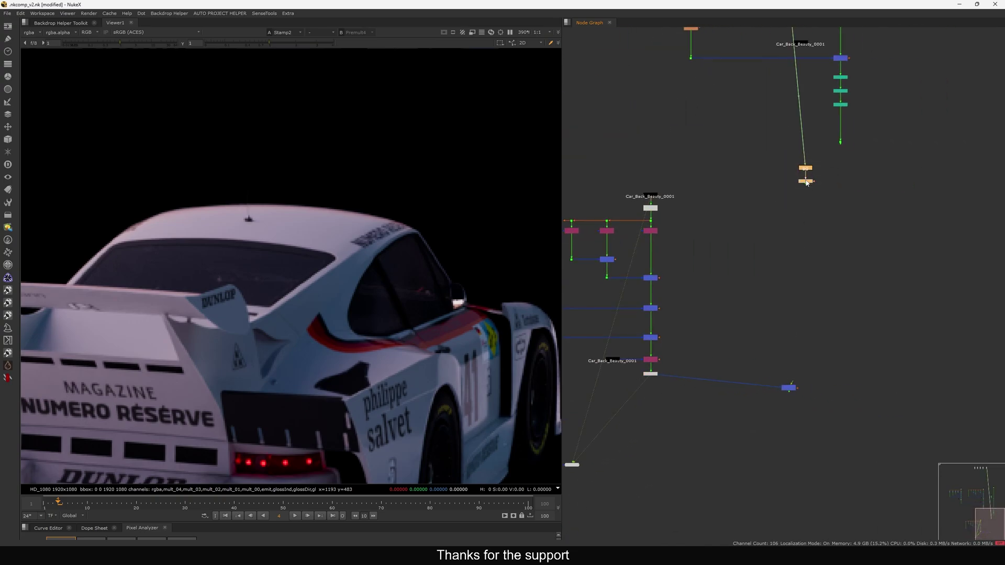
pyautogui.scroll(4, 820, 165)
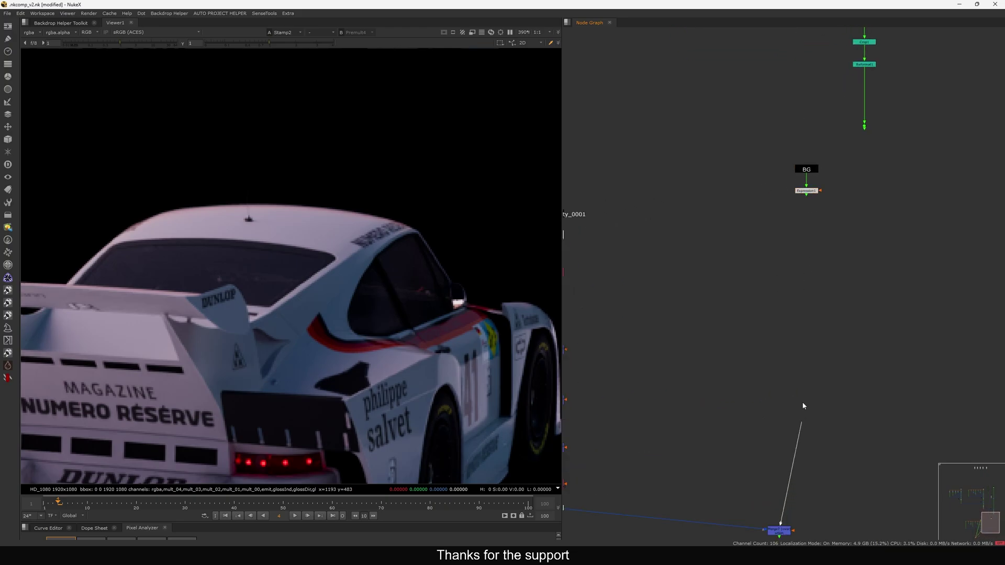
pyautogui.moveTo(803, 406); pyautogui.dragTo(808, 191)
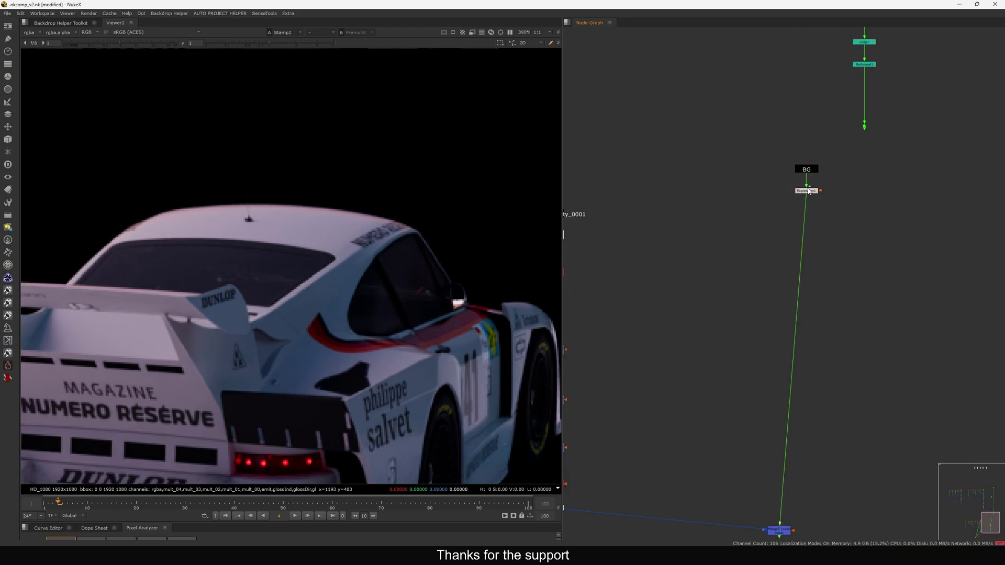
pyautogui.moveTo(656, 361); pyautogui.dragTo(724, 371, button='middle')
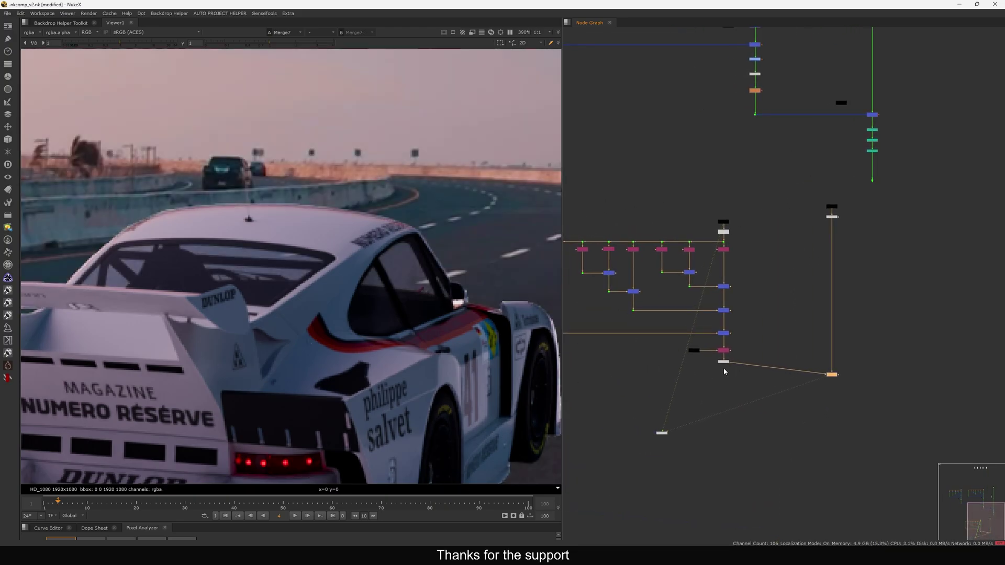
# Step: Inspect the composited car's side window, mirror and fender edges against the road background
pyautogui.scroll(3, 729, 363)
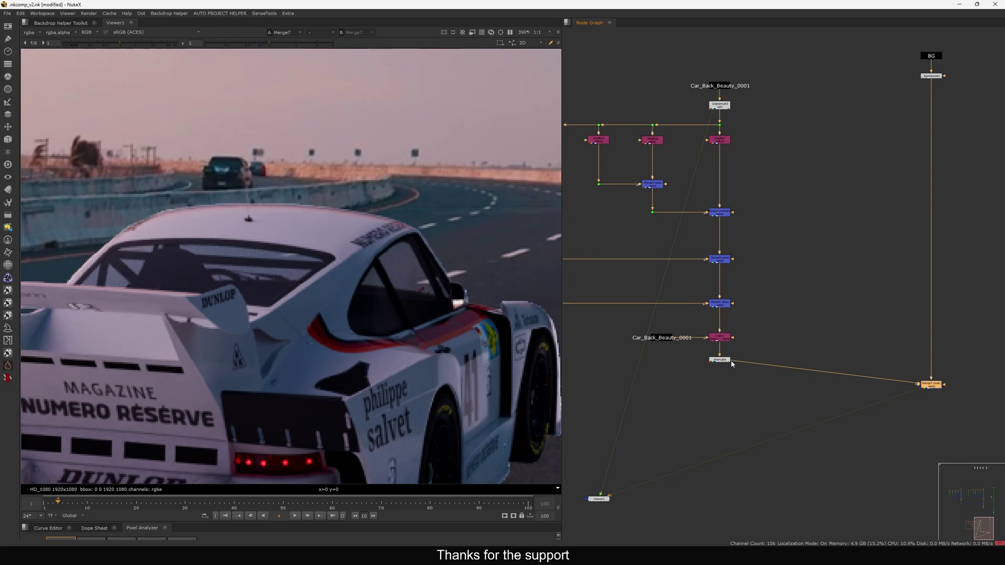
pyautogui.moveTo(738, 365)
pyautogui.mouseDown()
pyautogui.moveTo(680, 348)
pyautogui.moveTo(711, 348)
pyautogui.moveTo(720, 360)
pyautogui.mouseUp()
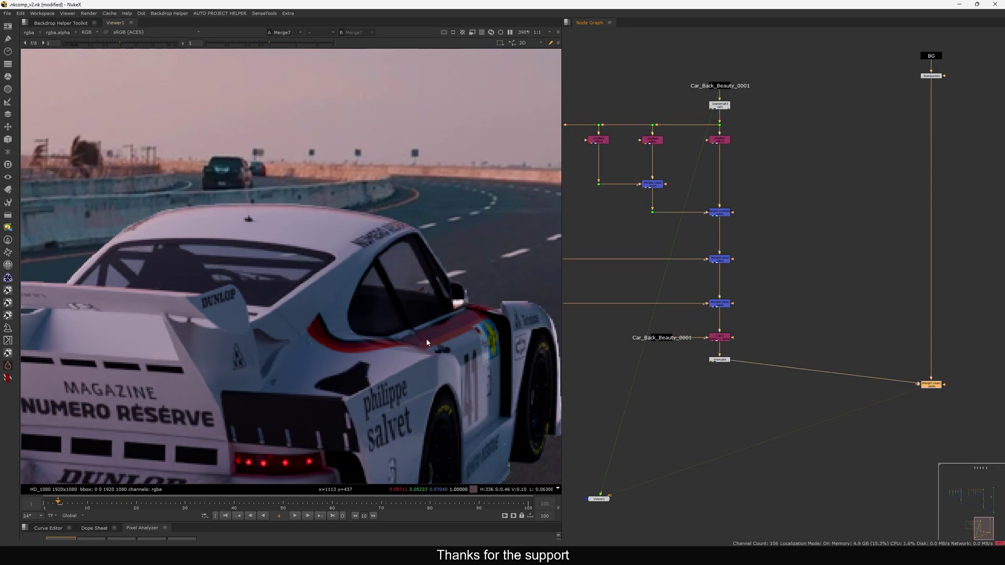
pyautogui.scroll(5, 426, 338)
pyautogui.scroll(-3, 445, 314)
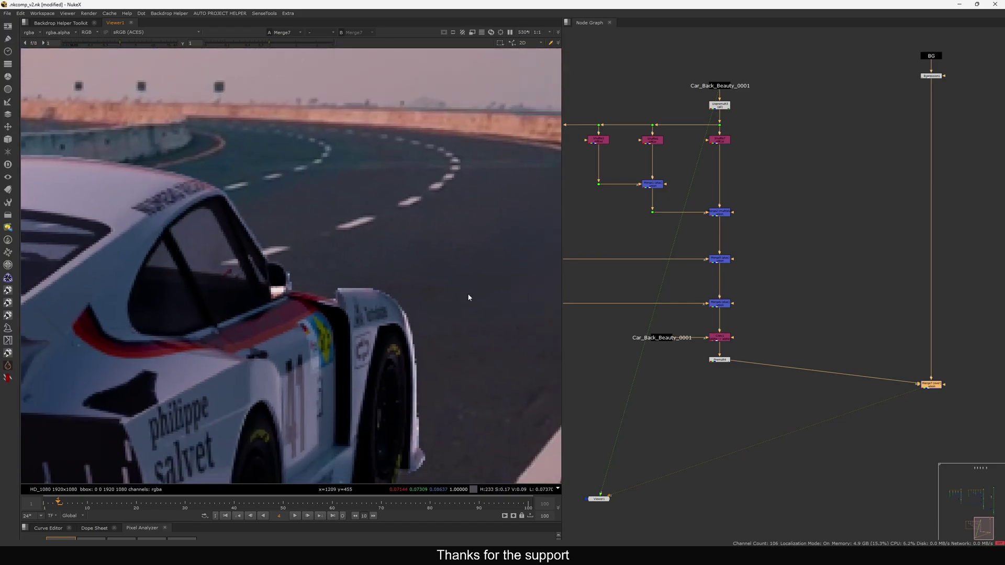
# Step: View the Unpremult3 output followed by the combined diffuse lighting from Merge1
pyautogui.scroll(8, 749, 197)
pyautogui.press('1')
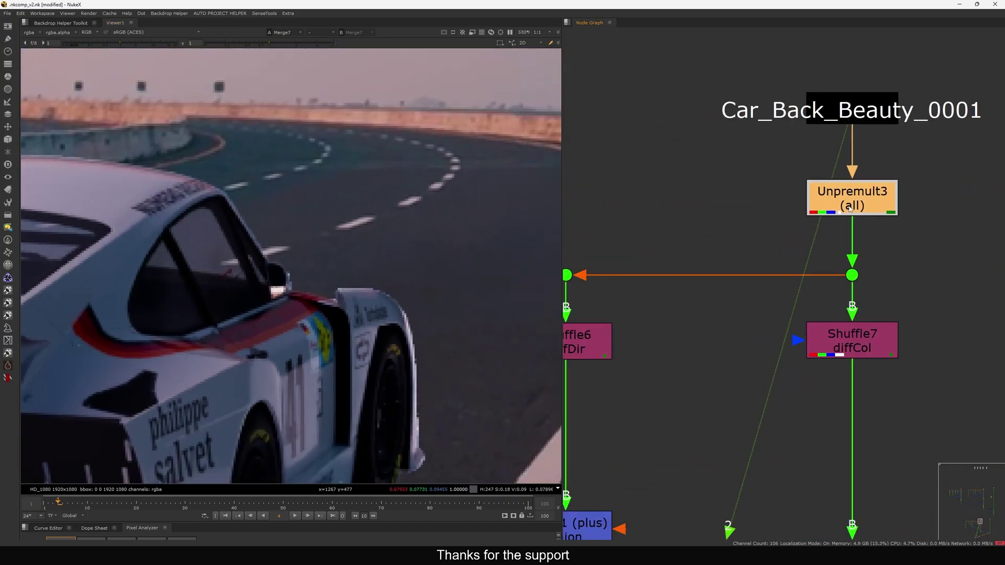
pyautogui.scroll(-3, 793, 242)
pyautogui.scroll(-3, 759, 292)
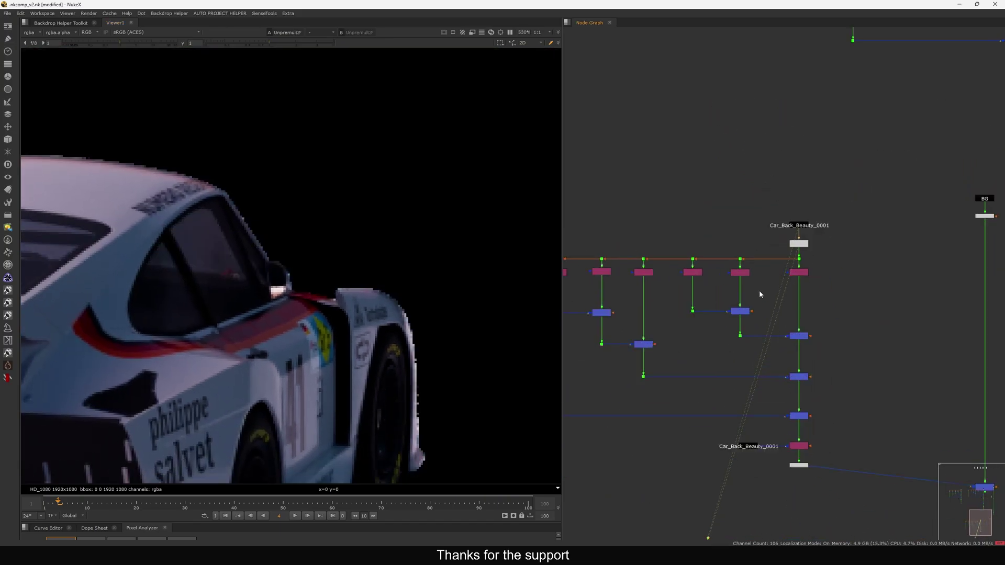
pyautogui.scroll(4, 743, 301)
pyautogui.moveTo(789, 248); pyautogui.dragTo(701, 287)
pyautogui.press('1')
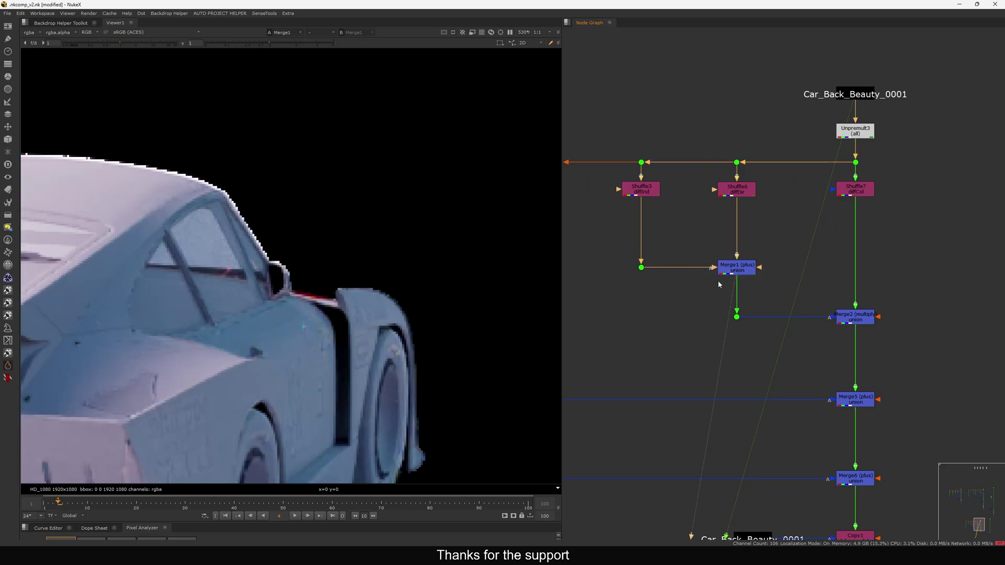
# Step: View the combined gloss lighting in Merge3 and its multiplication with gloss colour in Merge4
pyautogui.moveTo(654, 293); pyautogui.dragTo(900, 283, button='middle')
pyautogui.moveTo(749, 238); pyautogui.dragTo(702, 268)
pyautogui.press('1')
pyautogui.moveTo(848, 308); pyautogui.dragTo(725, 366)
pyautogui.press('1')
pyautogui.moveTo(819, 299); pyautogui.dragTo(781, 302, button='middle')
pyautogui.moveTo(822, 303)
pyautogui.mouseDown()
pyautogui.moveTo(701, 362)
pyautogui.moveTo(754, 222)
pyautogui.mouseUp()
pyautogui.scroll(-4, 754, 225)
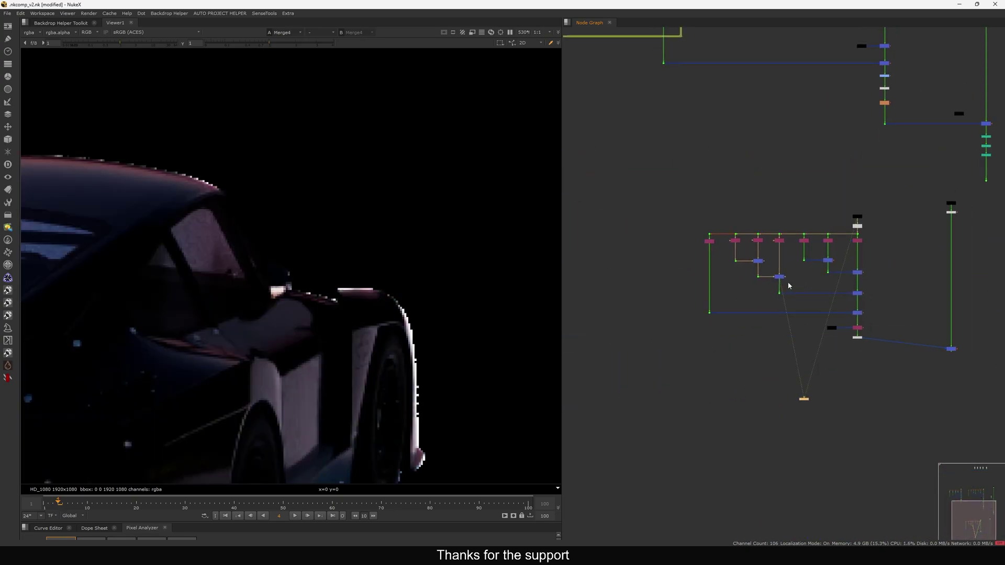
# Step: View the Merge2 node where diffuse lighting is multiplied by diffuse colour
pyautogui.scroll(3, 738, 233)
pyautogui.click(783, 267)
pyautogui.press('1')
pyautogui.click(786, 269)
pyautogui.press('1')
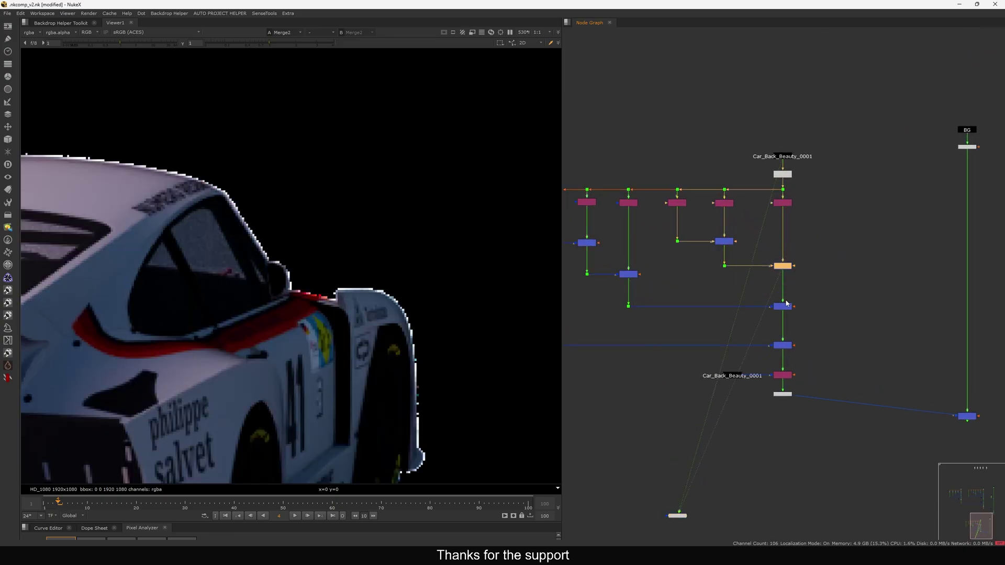
pyautogui.scroll(3, 749, 297)
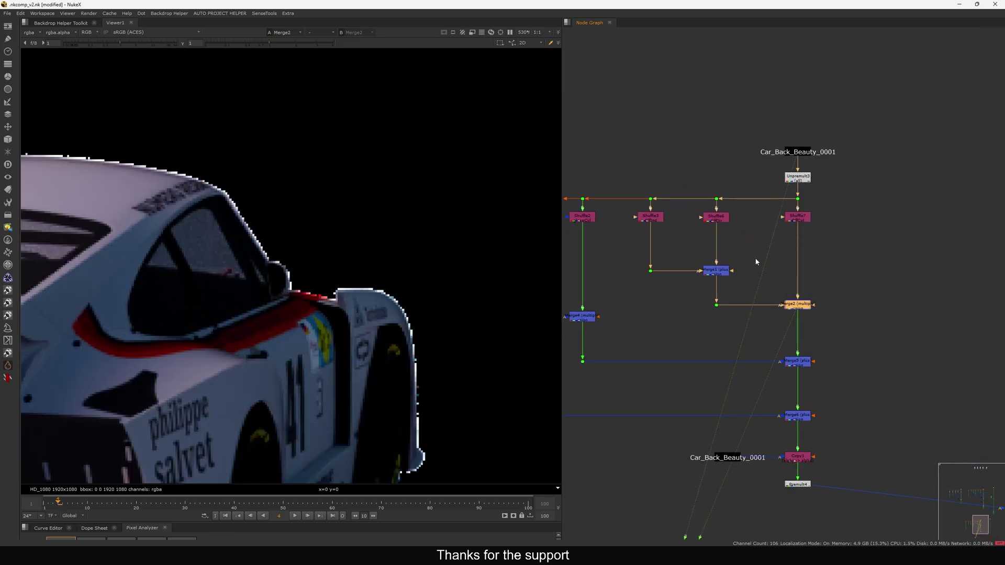
pyautogui.hotkey('ctrl', 'z')
pyautogui.moveTo(843, 286); pyautogui.dragTo(758, 325)
pyautogui.press('1')
# Step: Compare the diffuse colour Shuffle7, the diffuse lighting Merge1 and the multiplied Merge2 in the viewer
pyautogui.click(792, 220)
pyautogui.press('1')
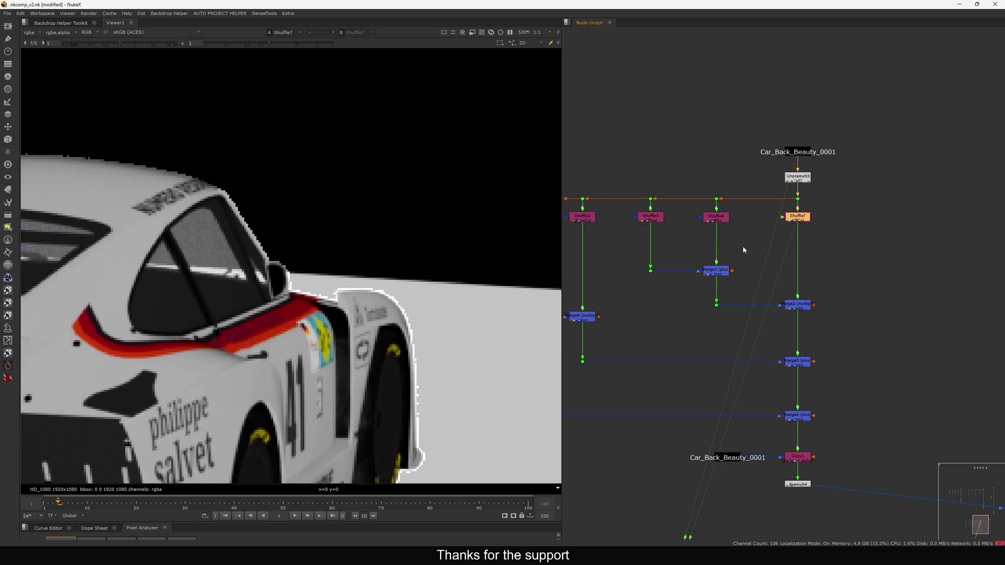
pyautogui.moveTo(752, 256); pyautogui.dragTo(699, 287)
pyautogui.press('1')
pyautogui.moveTo(831, 284); pyautogui.dragTo(776, 317)
pyautogui.press('1')
pyautogui.moveTo(681, 340); pyautogui.dragTo(807, 310, button='middle')
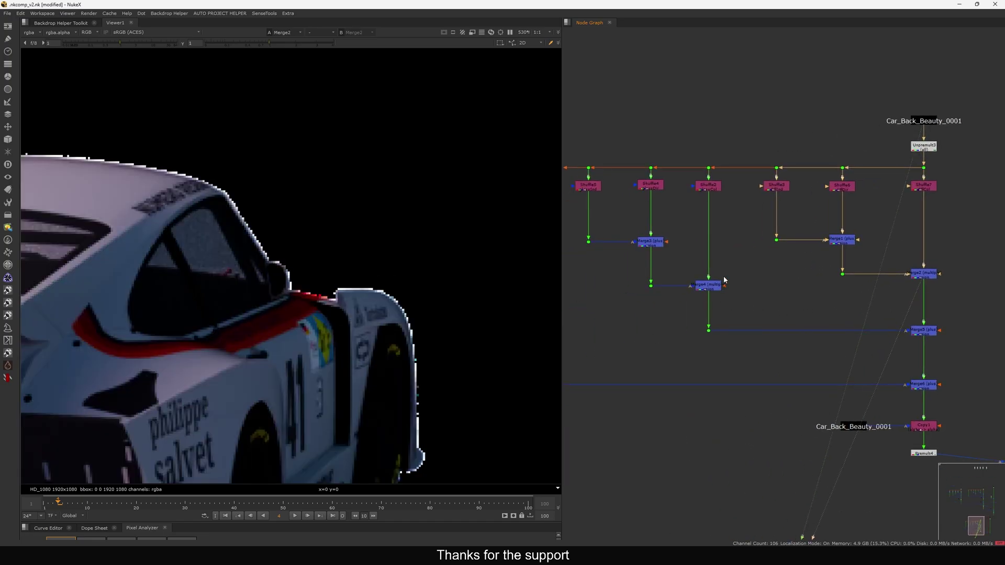
# Step: View the gloss Merge4 and the Dot below it, framing the whole car in the viewer
pyautogui.moveTo(748, 269); pyautogui.dragTo(676, 309)
pyautogui.press('1')
pyautogui.click(709, 331)
pyautogui.press('1')
pyautogui.press('f')
pyautogui.scroll(2, 692, 280)
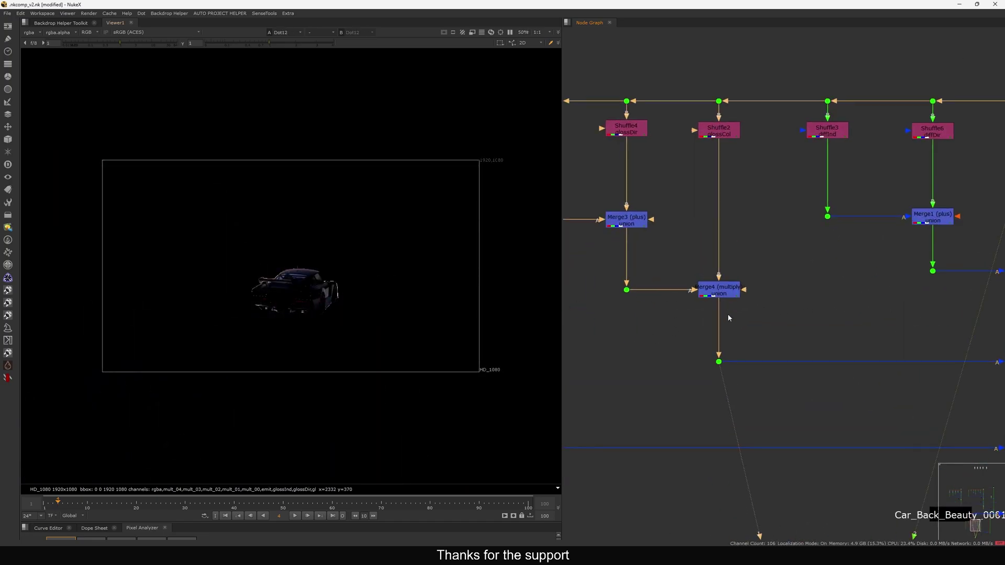
pyautogui.scroll(5, 302, 289)
pyautogui.moveTo(445, 210); pyautogui.dragTo(189, 347)
pyautogui.moveTo(997, 282); pyautogui.dragTo(785, 283, button='middle')
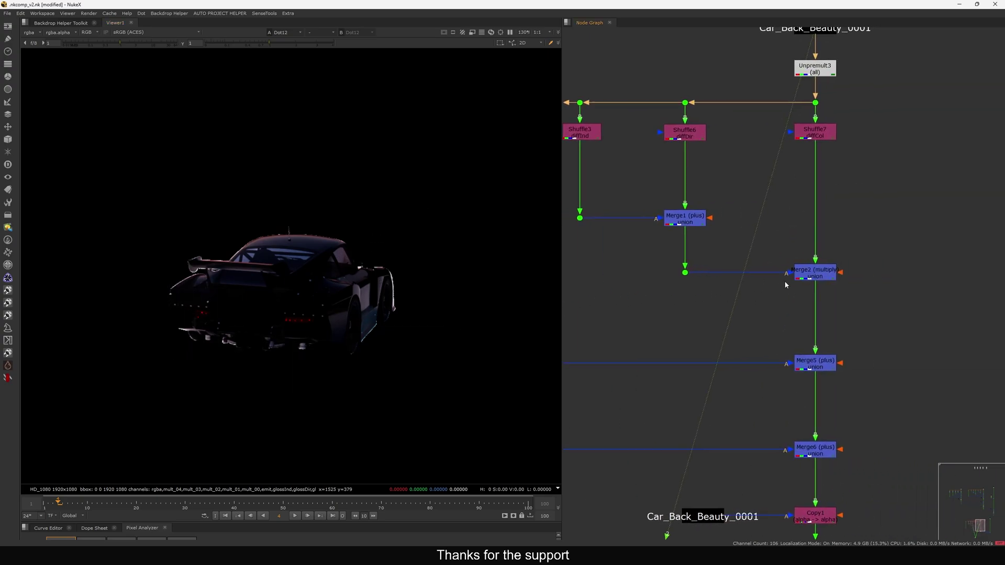
# Step: View the diffuse Merge2 and examine the pixel edges around the car's rear spoiler
pyautogui.click(835, 271)
pyautogui.press('1')
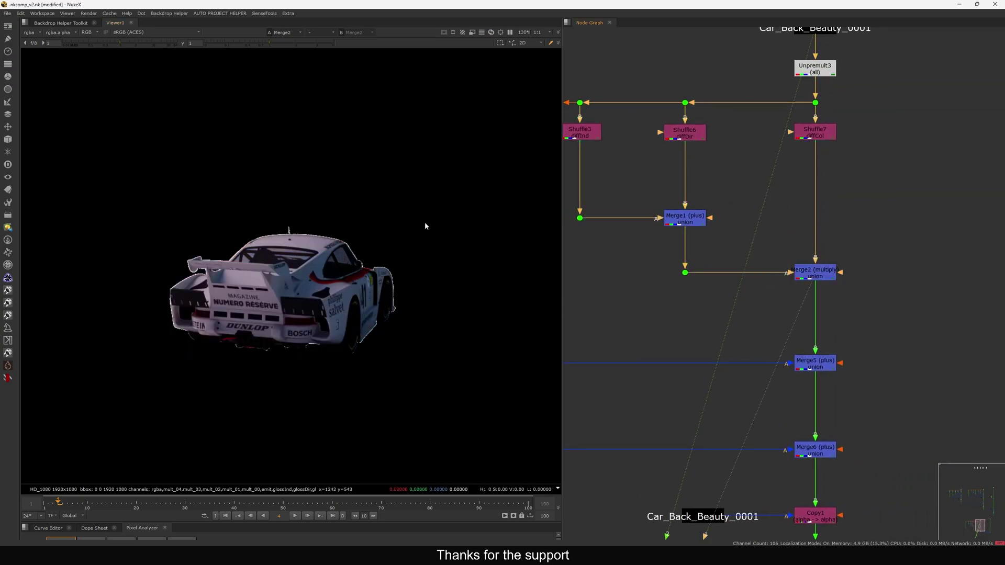
pyautogui.keyDown('ctrl'); pyautogui.keyDown('shift'); pyautogui.moveTo(460, 214); pyautogui.dragTo(191, 361); pyautogui.keyUp('shift'); pyautogui.keyUp('ctrl')
pyautogui.scroll(1, 210, 273)
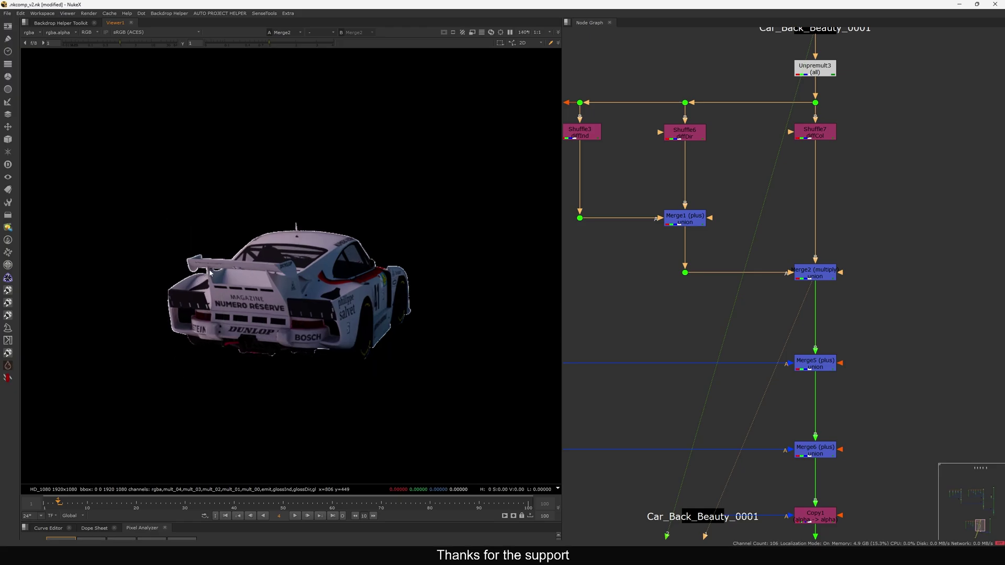
pyautogui.scroll(20, 209, 272)
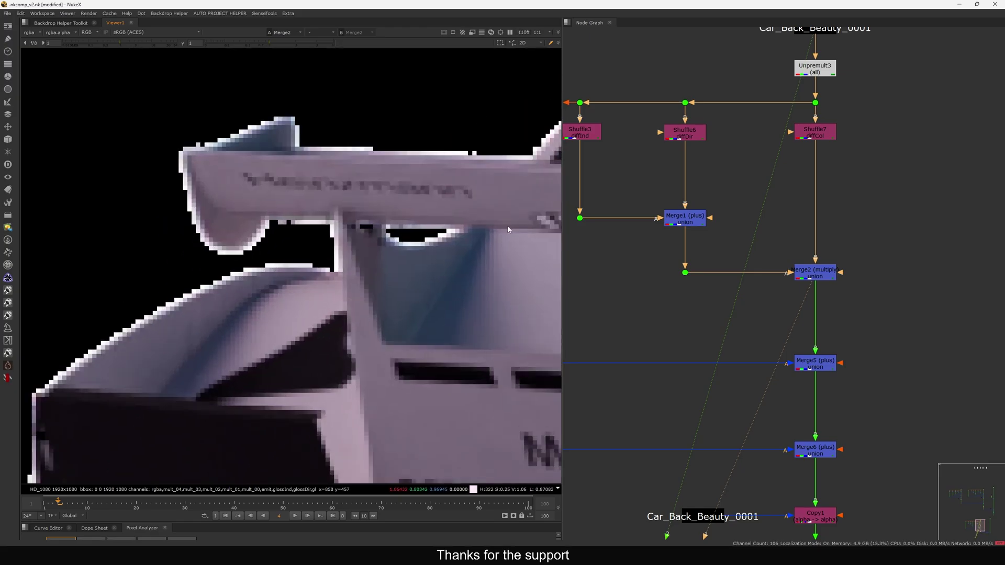
# Step: Try disabling the Unpremult3 node below the Car_Back_Beauty_0001 stamp
pyautogui.moveTo(814, 76); pyautogui.dragTo(812, 167, button='middle')
pyautogui.click(812, 166)
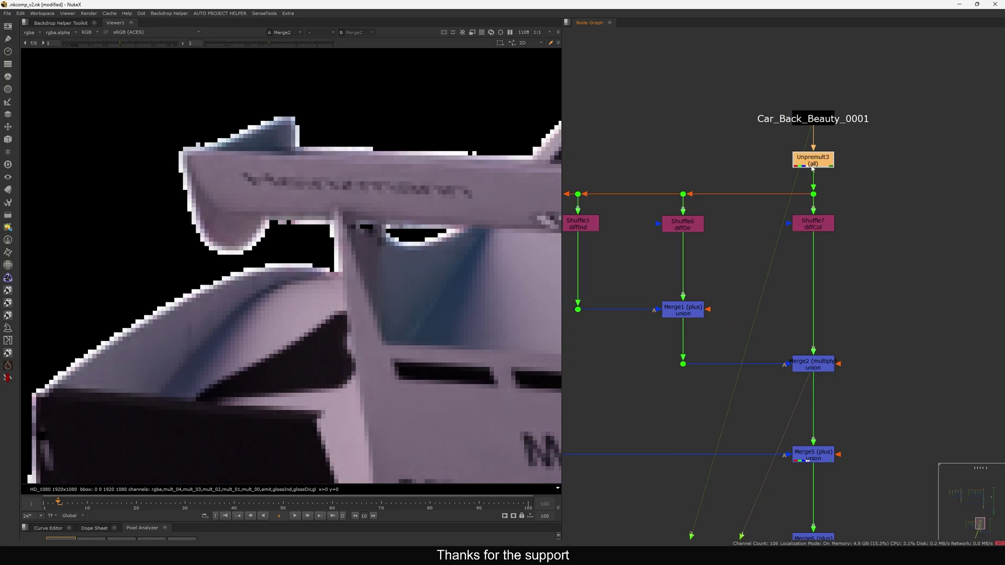
pyautogui.press('d')
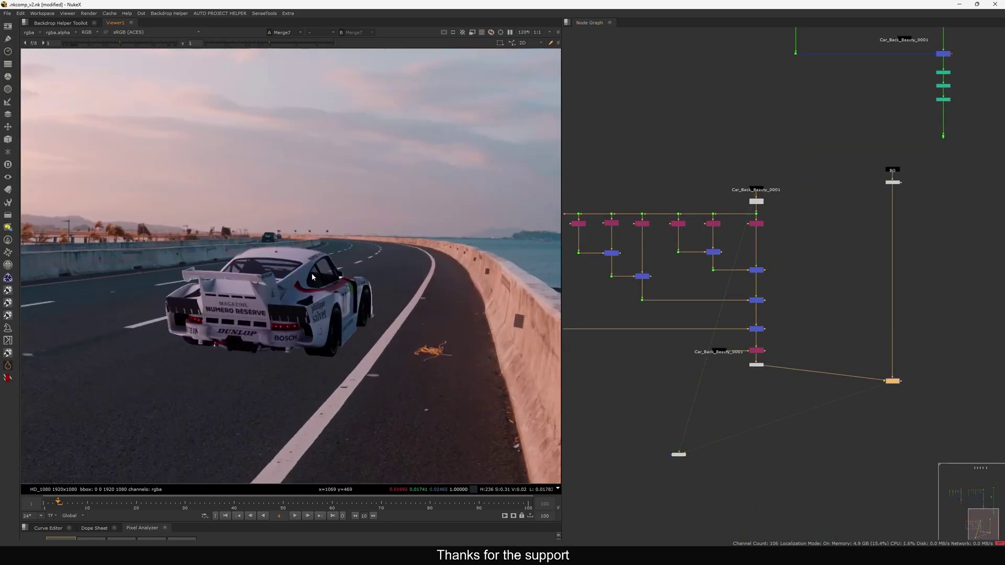
# Step: Compare the original beauty stamp with the rebuilt Premult as the A input of the background Merge, ending on the Premult
pyautogui.scroll(12, 269, 285)
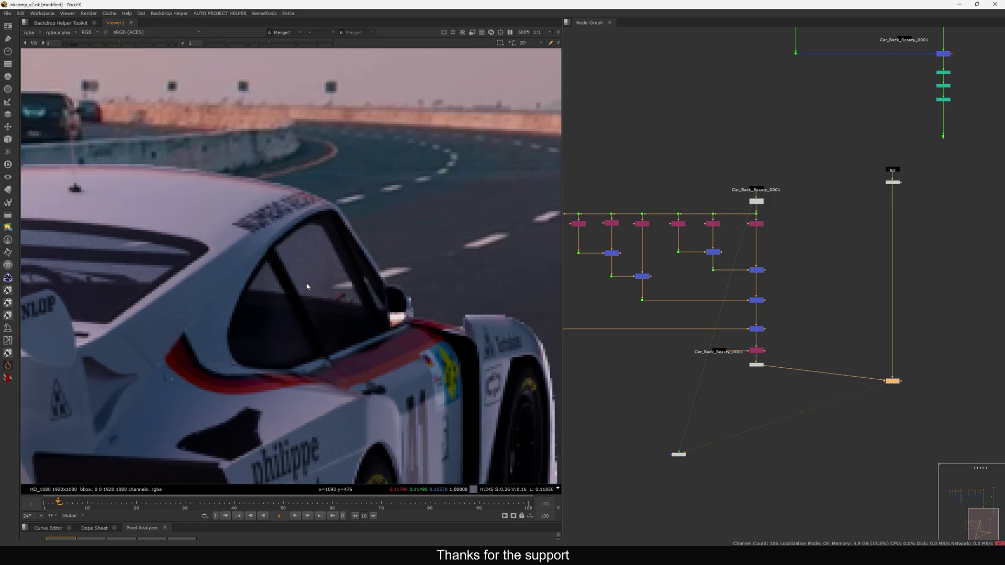
pyautogui.scroll(2, 760, 366)
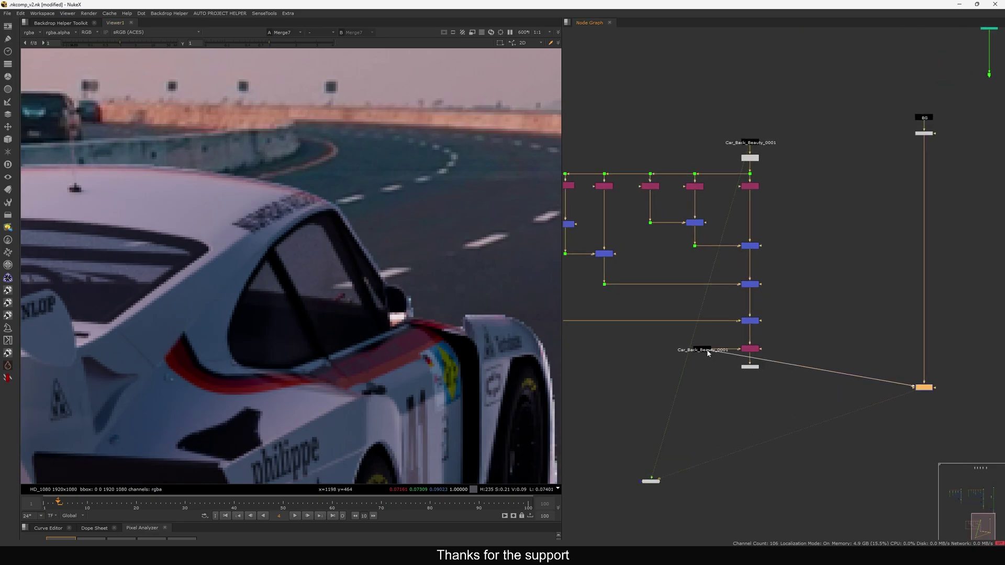
pyautogui.moveTo(708, 354); pyautogui.dragTo(752, 367)
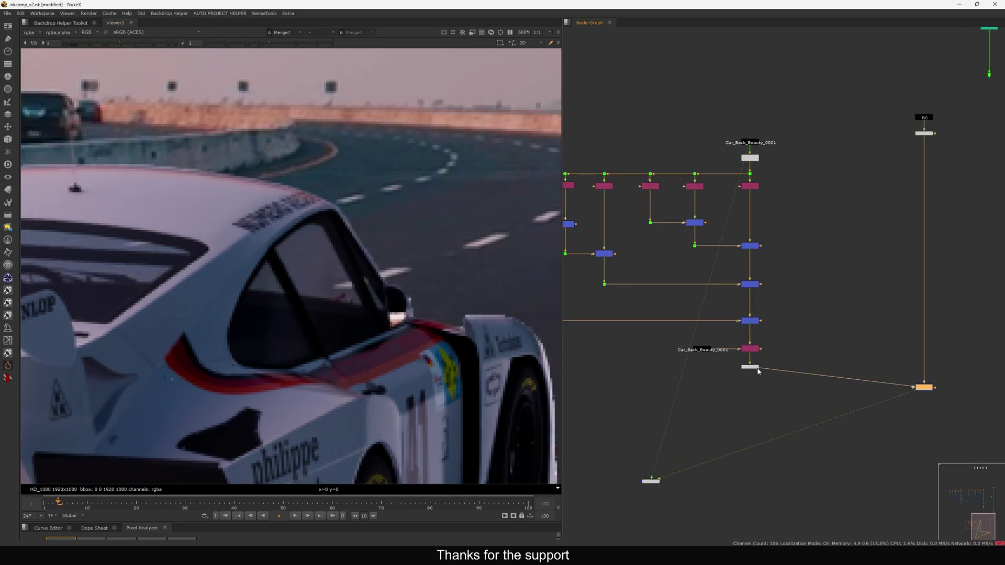
# Step: Insert a Dot in the pipe between the Premult and the background Merge, aligning it below the Premult and level with the Merge
pyautogui.moveTo(877, 388); pyautogui.dragTo(802, 378, button='middle')
pyautogui.press('.')
pyautogui.click(885, 367)
pyautogui.moveTo(901, 400); pyautogui.dragTo(642, 360)
pyautogui.moveTo(852, 379); pyautogui.dragTo(852, 398)
pyautogui.moveTo(718, 363); pyautogui.dragTo(783, 395, button='middle')
pyautogui.moveTo(732, 177); pyautogui.dragTo(742, 213, button='middle')
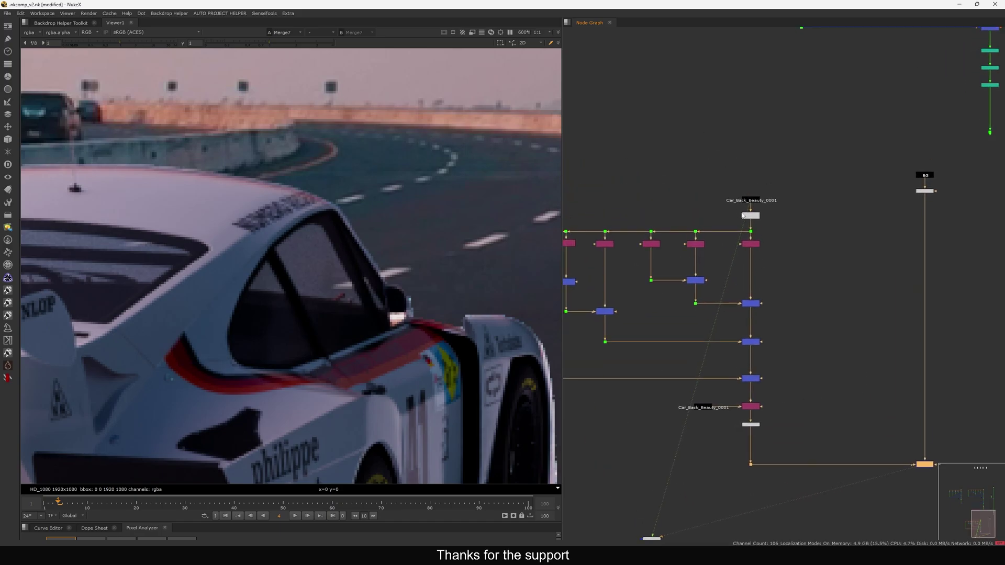
pyautogui.scroll(5, 742, 213)
pyautogui.moveTo(656, 303); pyautogui.dragTo(800, 285, button='middle')
pyautogui.moveTo(814, 283); pyautogui.dragTo(684, 318)
pyautogui.moveTo(661, 282); pyautogui.dragTo(605, 318)
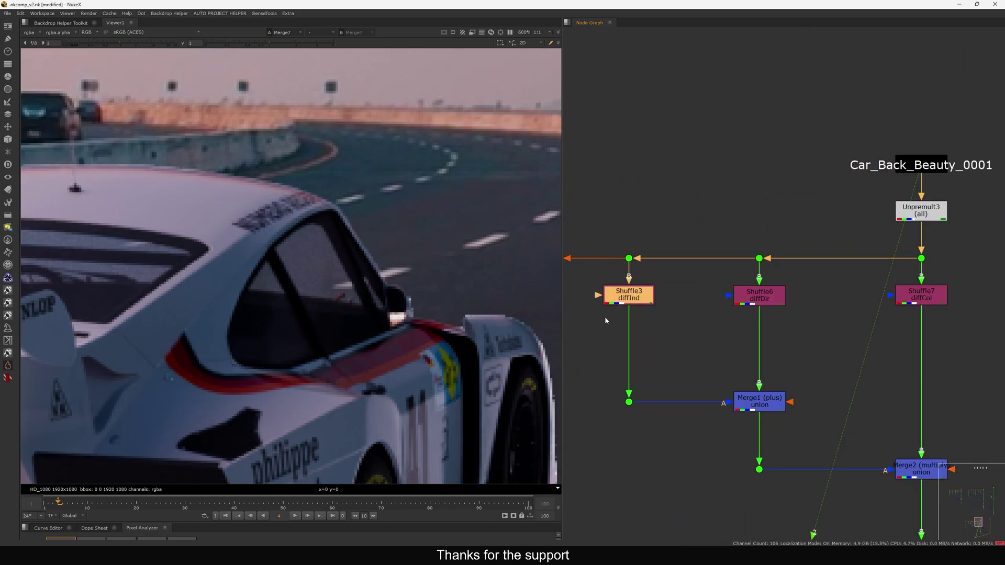
pyautogui.moveTo(778, 304); pyautogui.dragTo(646, 297, button='middle')
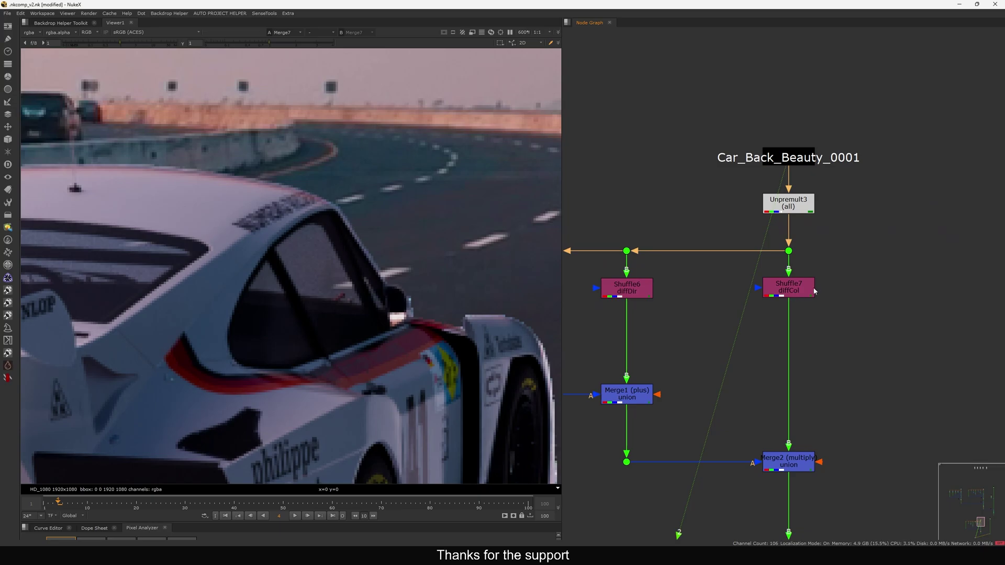
pyautogui.moveTo(858, 273); pyautogui.dragTo(709, 320)
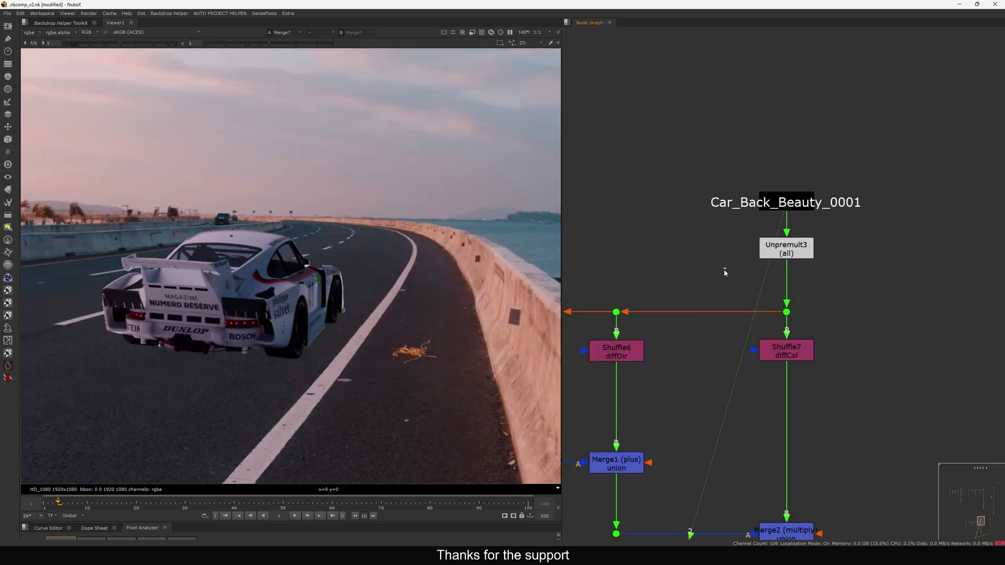
# Step: View the Unpremult3 output and the diffCol Shuffle7 pass, examining the car's edges up close
pyautogui.click(775, 254)
pyautogui.press('1')
pyautogui.scroll(-5, 777, 255)
pyautogui.scroll(3, 740, 282)
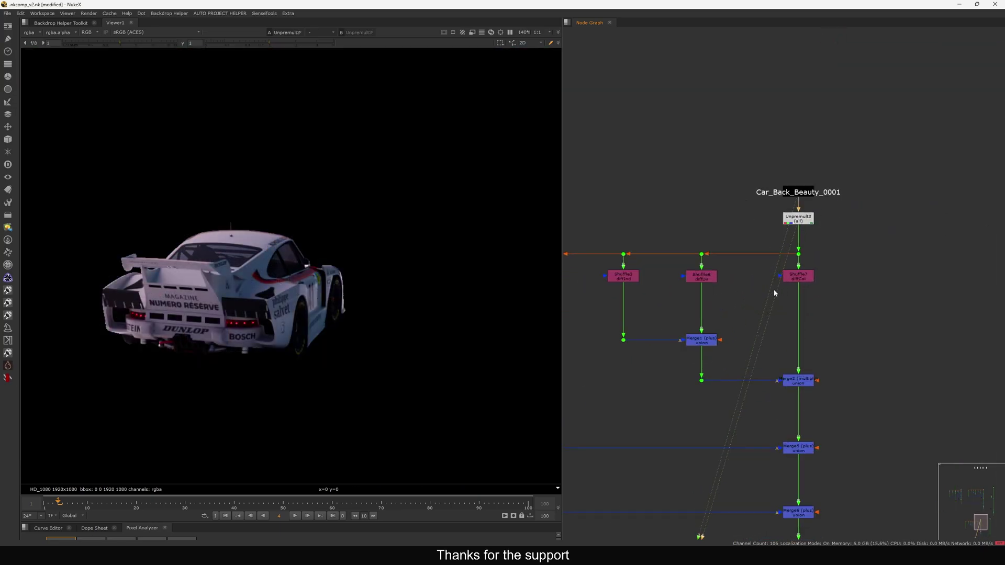
pyautogui.click(798, 276)
pyautogui.press('1')
pyautogui.scroll(4, 299, 251)
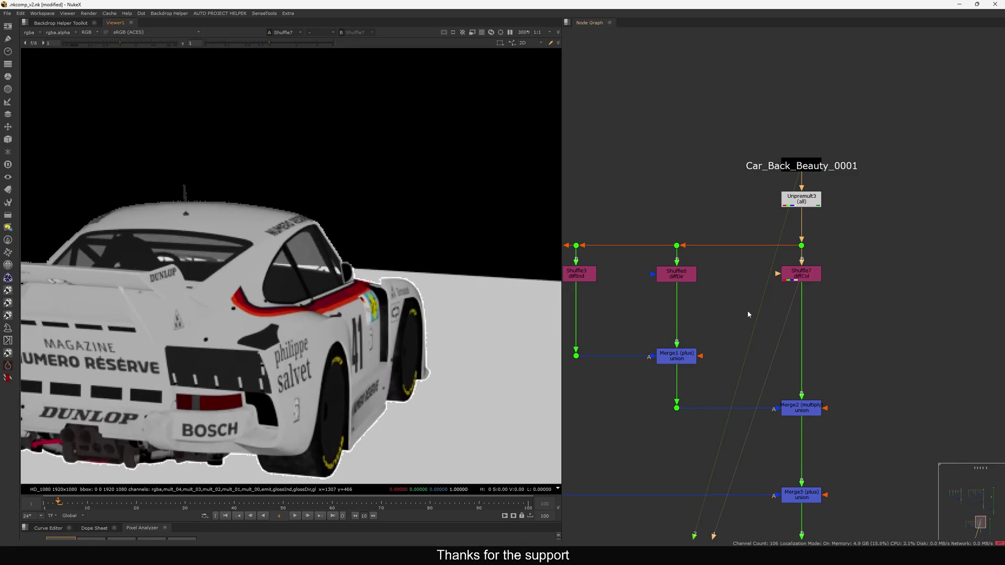
# Step: View the diffDir and diffInd shuffles, their plus Merge1, and the multiply Merge2 in turn to compare the car's edges
pyautogui.moveTo(689, 295); pyautogui.dragTo(740, 300, button='middle')
pyautogui.click(722, 274)
pyautogui.press('1')
pyautogui.click(667, 283)
pyautogui.press('1')
pyautogui.moveTo(767, 356); pyautogui.dragTo(670, 340, button='middle')
pyautogui.click(717, 341)
pyautogui.press('1')
pyautogui.moveTo(866, 359); pyautogui.dragTo(740, 406)
pyautogui.press('1')
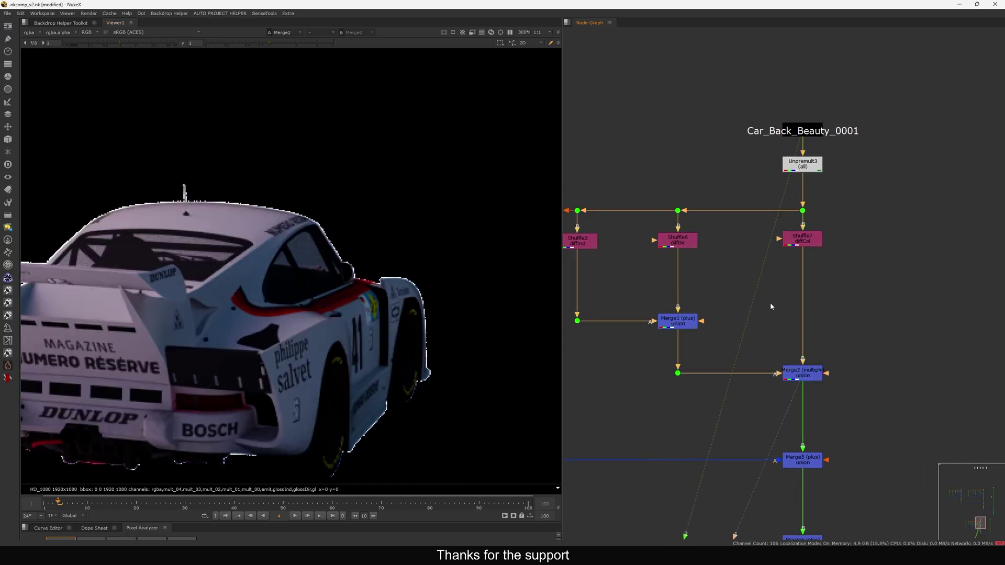
# Step: Set Unpremult3 to divide only the diffCol layer
pyautogui.moveTo(758, 303); pyautogui.dragTo(744, 355, button='middle')
pyautogui.moveTo(754, 307); pyautogui.dragTo(748, 371, button='middle')
pyautogui.moveTo(786, 247); pyautogui.dragTo(784, 212)
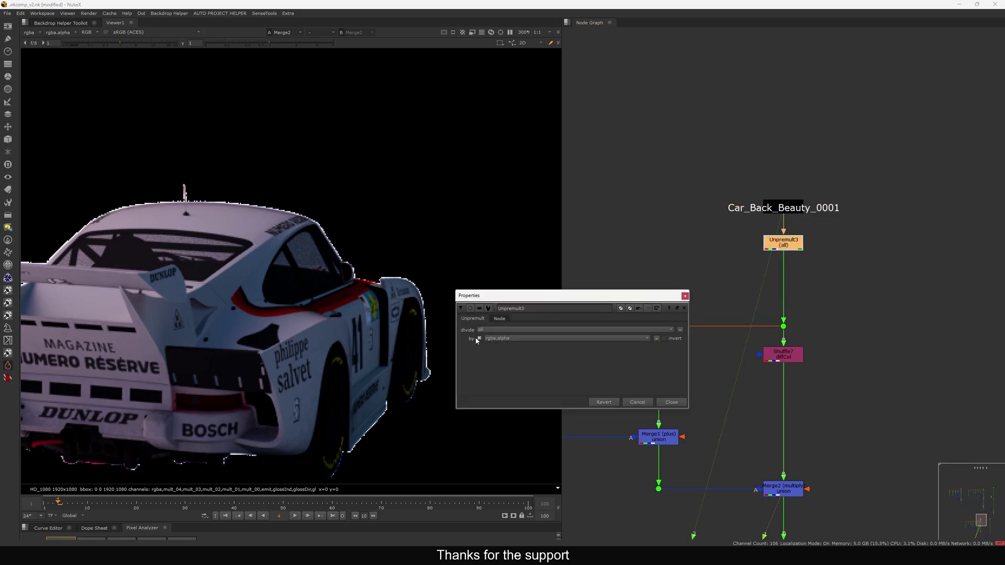
pyautogui.click(497, 331)
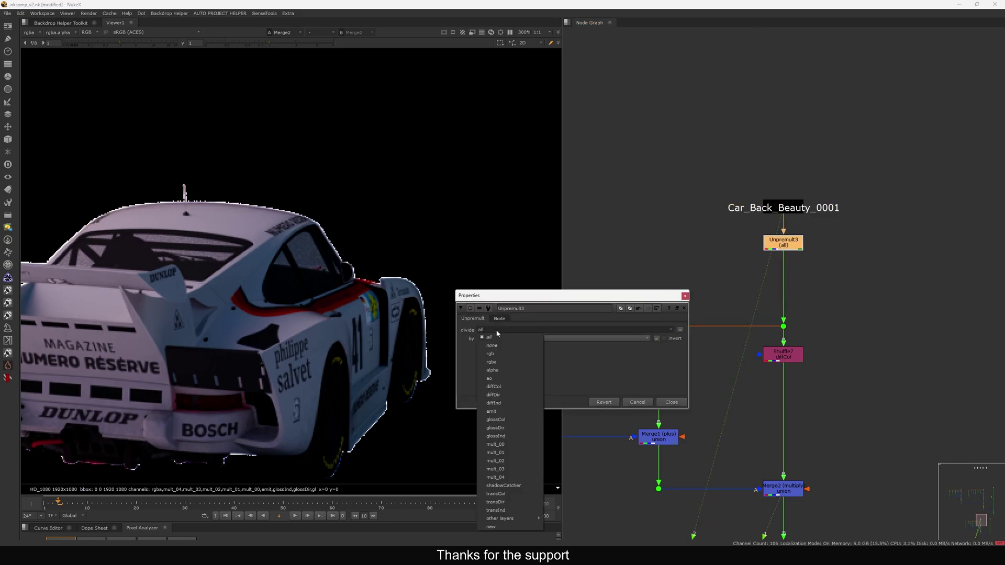
pyautogui.click(511, 386)
pyautogui.click(685, 296)
# Step: Duplicate the Unpremult node directly below Unpremult3 and set the copy to divide the glossCol layer
pyautogui.hotkey('ctrl', 'c')
pyautogui.hotkey('ctrl', 'v')
pyautogui.click(576, 228)
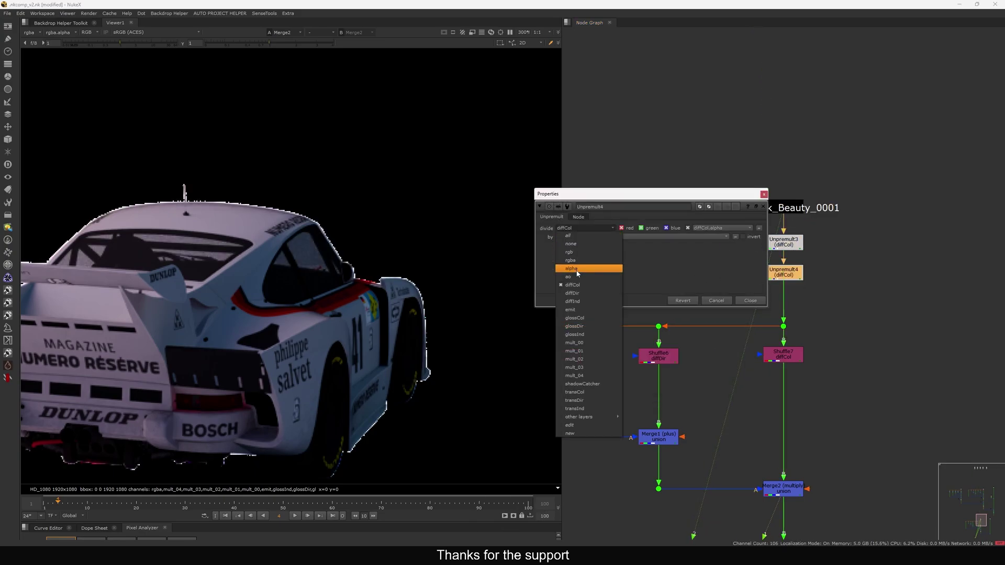
pyautogui.click(581, 317)
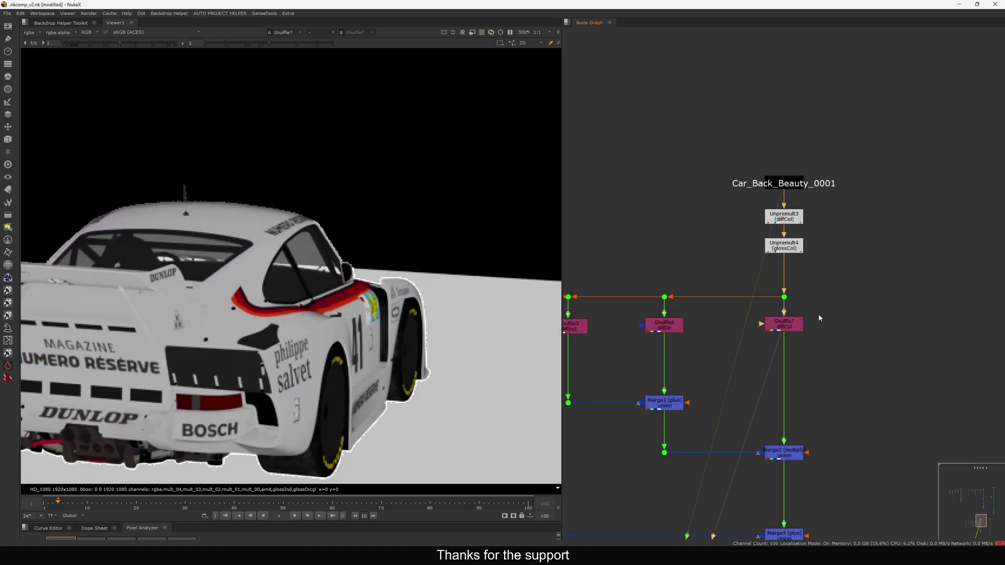
# Step: View the glossCol and glossDir shuffle passes, examining the pixel edges around the car's roof and rear window
pyautogui.moveTo(690, 339); pyautogui.dragTo(1003, 308, button='middle')
pyautogui.moveTo(751, 313); pyautogui.dragTo(830, 282)
pyautogui.press('1')
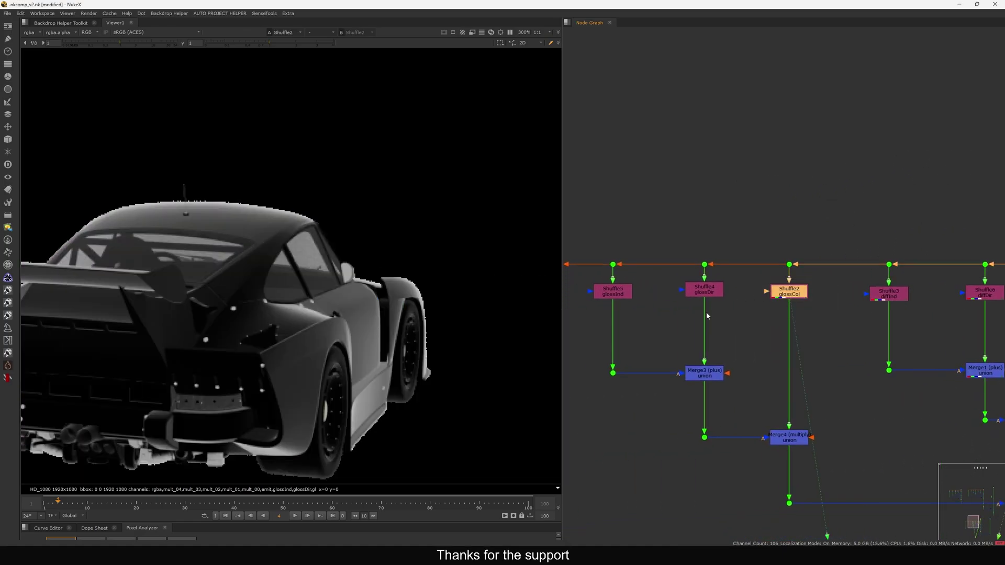
pyautogui.moveTo(705, 312); pyautogui.dragTo(741, 304, button='middle')
pyautogui.moveTo(776, 268); pyautogui.dragTo(675, 312)
pyautogui.press('1')
pyautogui.click(656, 287)
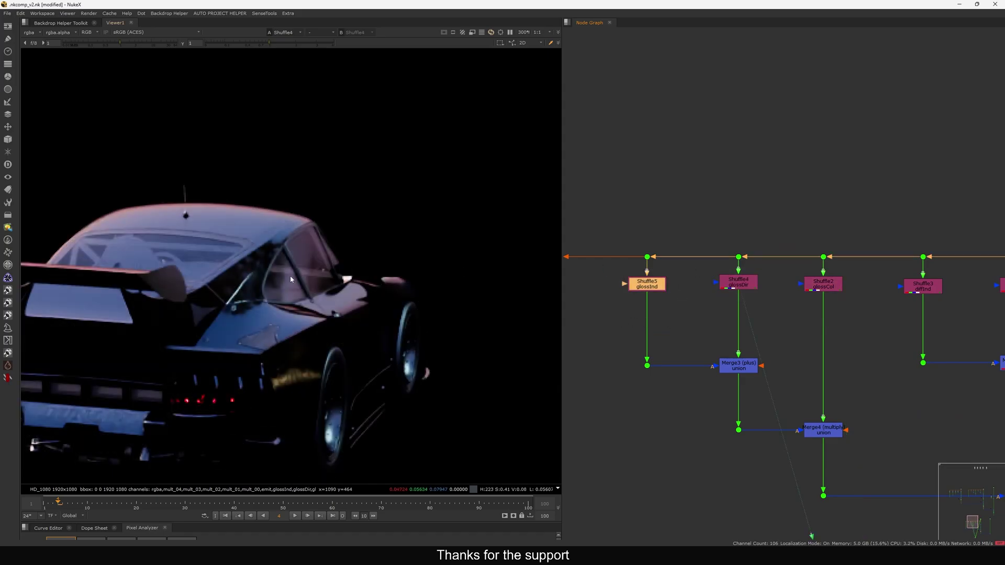
pyautogui.scroll(7, 230, 264)
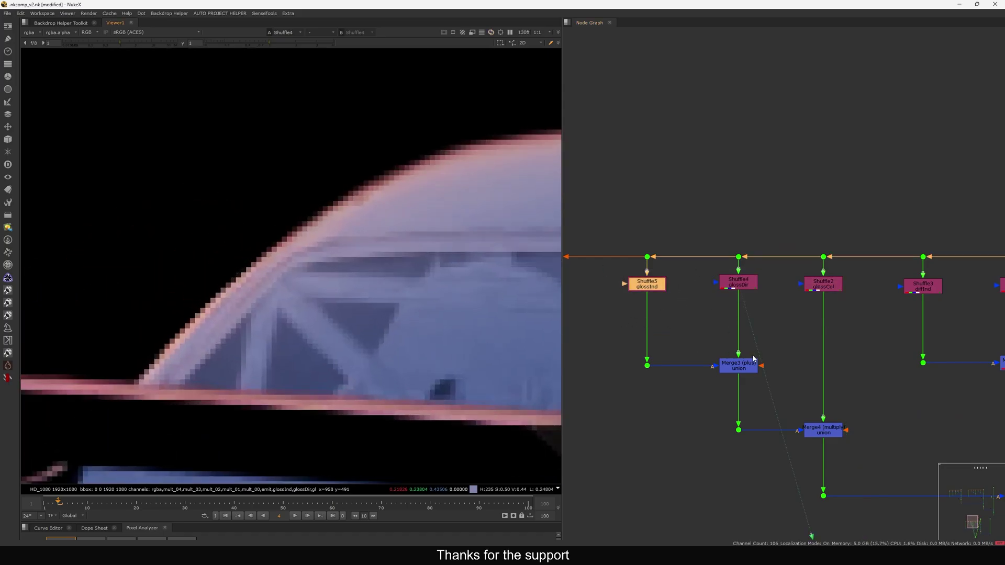
# Step: View the gloss branch's plus Merge3 and multiply Merge4, examining the roof edge pixels
pyautogui.click(753, 362)
pyautogui.press('1')
pyautogui.moveTo(703, 385); pyautogui.dragTo(692, 372, button='middle')
pyautogui.scroll(-3, 413, 290)
pyautogui.moveTo(837, 412); pyautogui.dragTo(787, 361, button='middle')
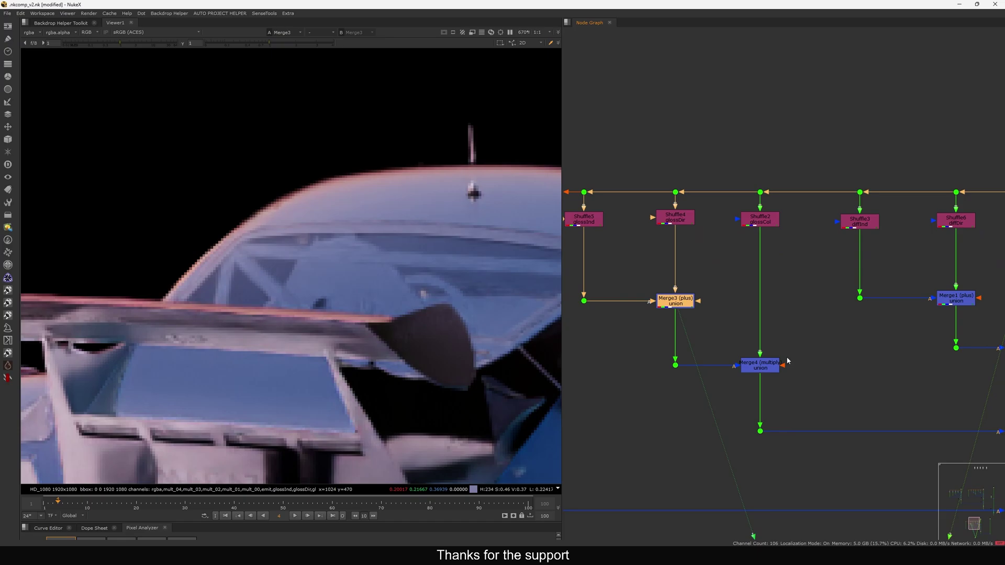
pyautogui.moveTo(823, 345); pyautogui.dragTo(725, 385)
pyautogui.press('1')
pyautogui.scroll(3, 174, 271)
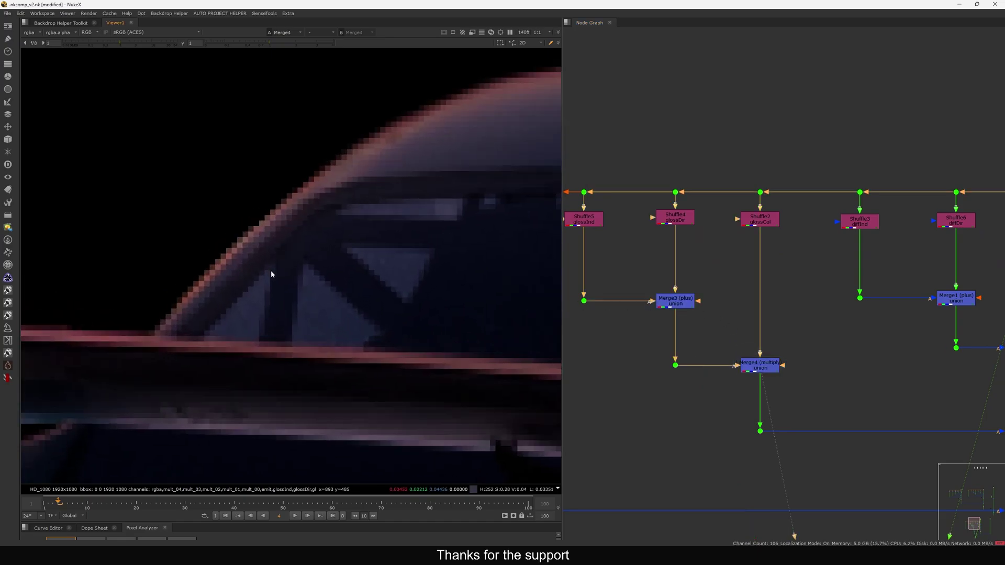
# Step: Disable and re-enable the glossCol Unpremult4 to compare its effect on the Merge4 output
pyautogui.scroll(-6, 782, 249)
pyautogui.moveTo(861, 219); pyautogui.dragTo(804, 252, button='middle')
pyautogui.scroll(5, 803, 251)
pyautogui.click(820, 261)
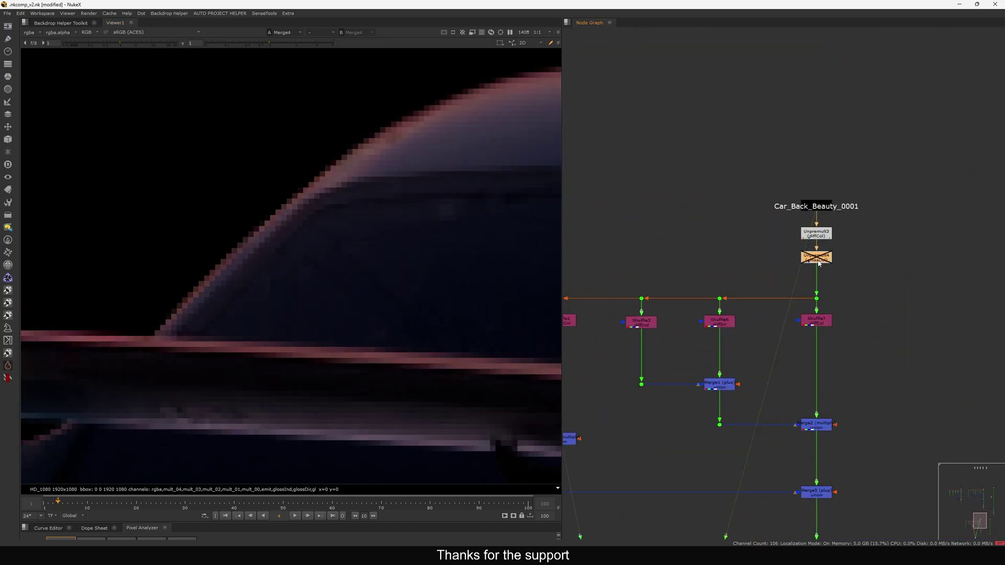
pyautogui.press('d')
pyautogui.press('d')
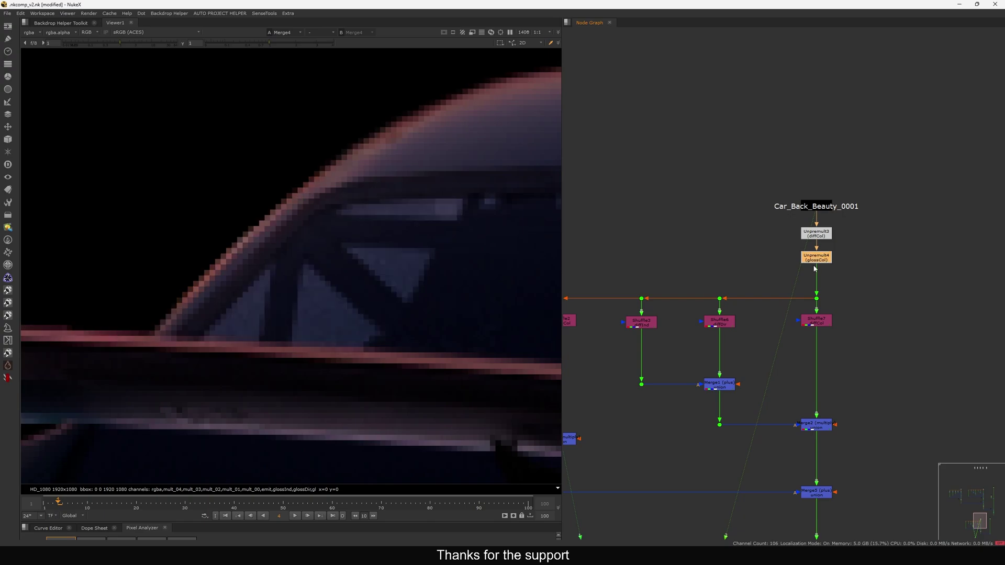
# Step: Compare the diffuse lighting Dot with the diffuse multiply Merge2, examining the edges around the car's rear spoiler
pyautogui.moveTo(855, 413); pyautogui.dragTo(775, 450)
pyautogui.press('1')
pyautogui.scroll(-3, 260, 256)
pyautogui.click(720, 424)
pyautogui.press('1')
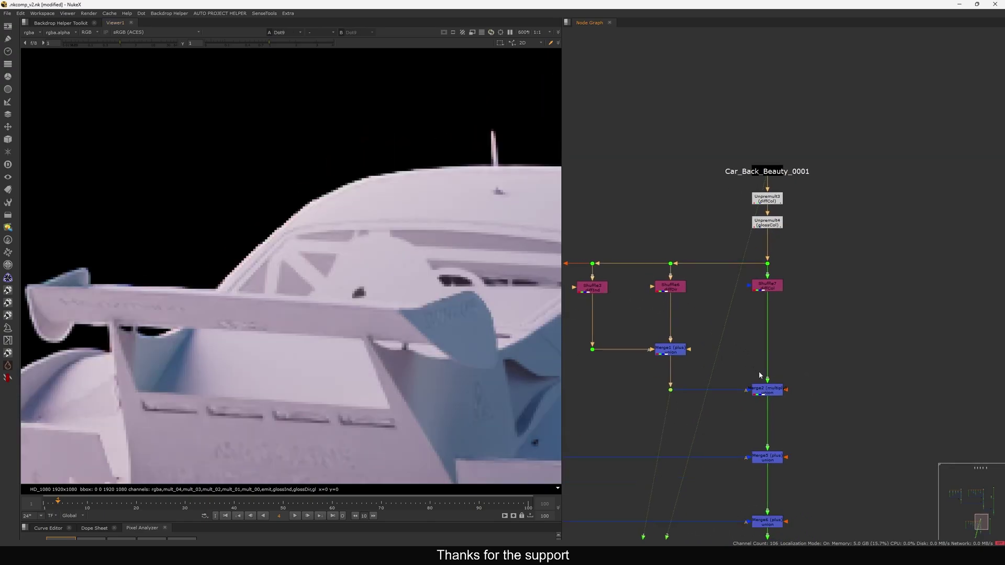
pyautogui.moveTo(820, 375); pyautogui.dragTo(740, 409)
pyautogui.press('1')
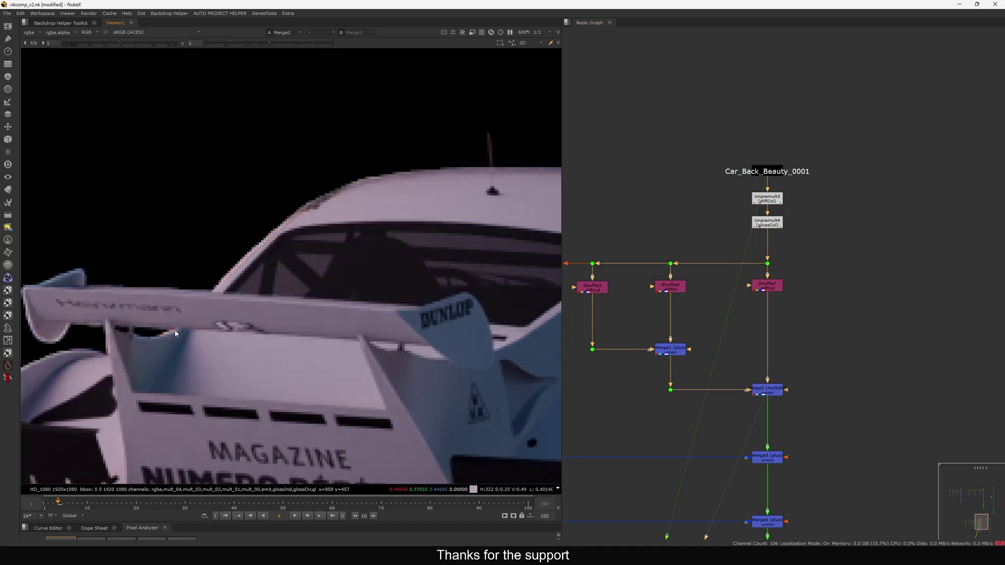
pyautogui.scroll(5, 197, 338)
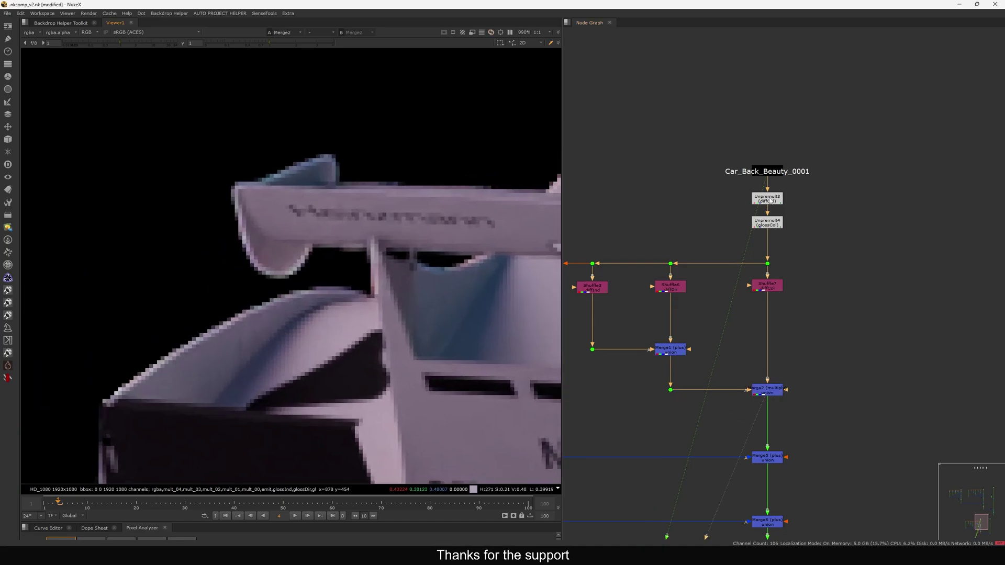
pyautogui.click(769, 199)
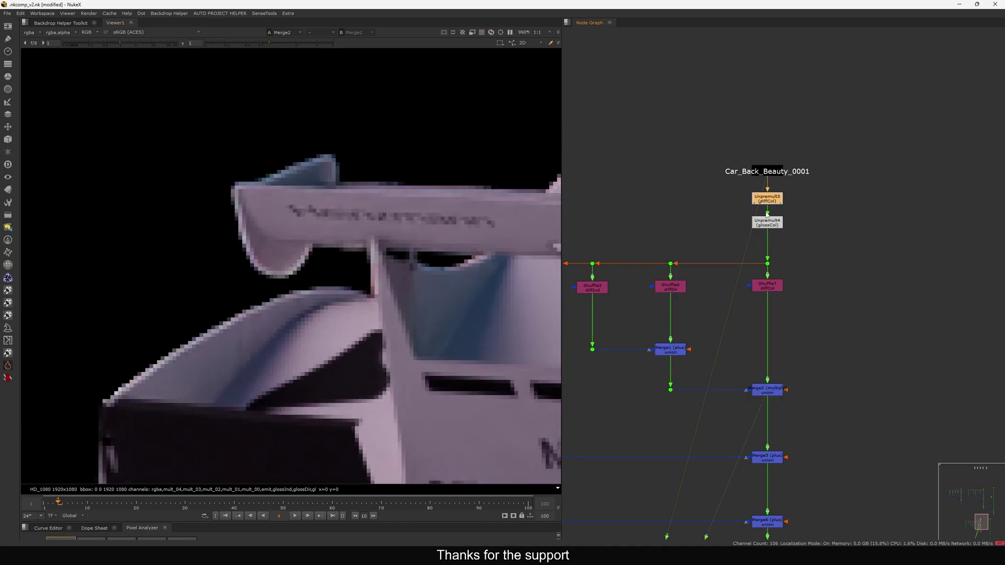
pyautogui.scroll(-3, 734, 224)
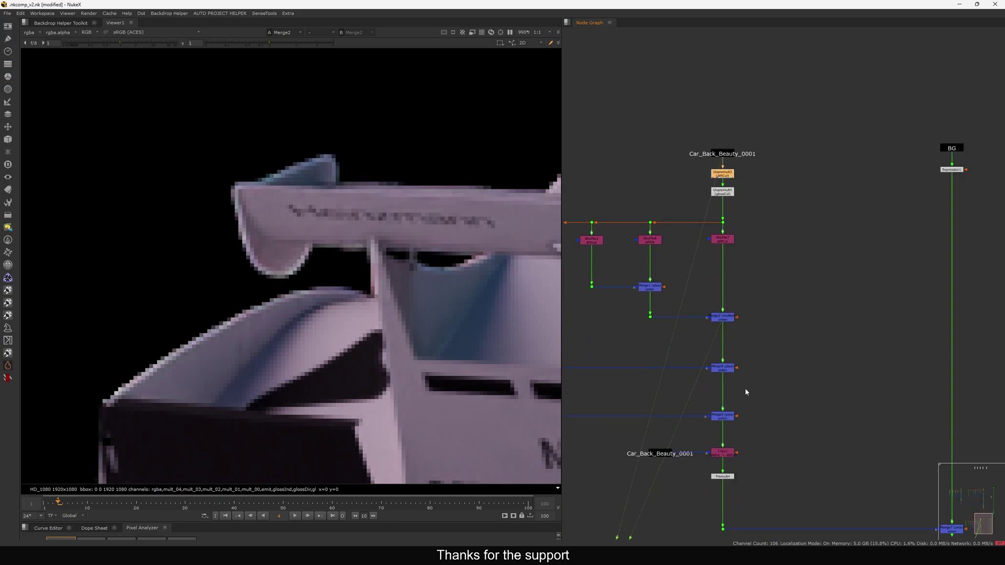
# Step: View the final background Merge7 and examine the rear spoiler edges against the road plate
pyautogui.scroll(-3, 745, 392)
pyautogui.moveTo(795, 370); pyautogui.dragTo(846, 408)
pyautogui.press('1')
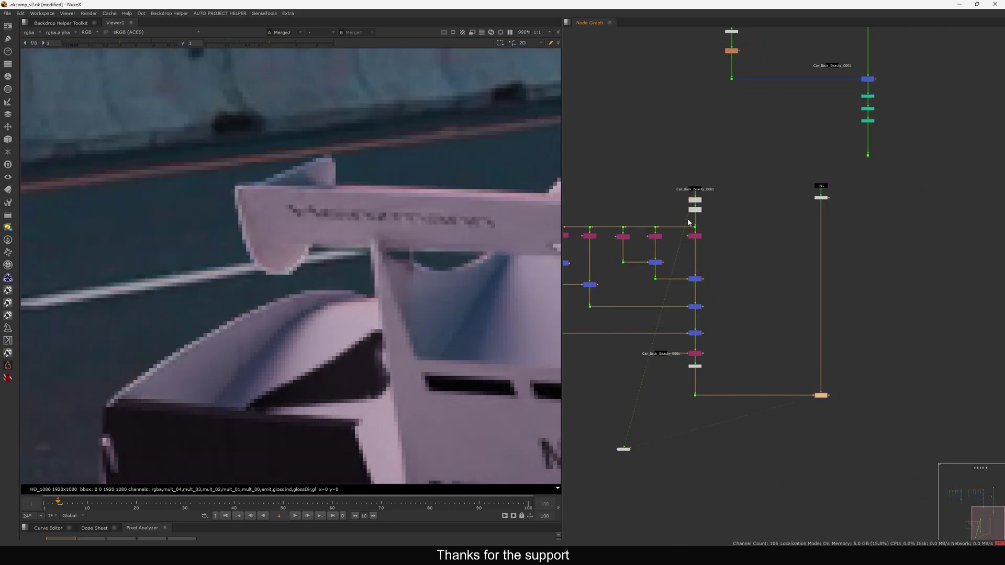
pyautogui.scroll(4, 689, 220)
pyautogui.moveTo(706, 359); pyautogui.dragTo(723, 232, button='middle')
pyautogui.moveTo(732, 465)
pyautogui.mouseDown()
pyautogui.moveTo(664, 387)
pyautogui.moveTo(642, 385)
pyautogui.moveTo(669, 388)
pyautogui.moveTo(724, 459)
pyautogui.moveTo(719, 468)
pyautogui.mouseUp()
pyautogui.moveTo(698, 202); pyautogui.dragTo(801, 254, button='middle')
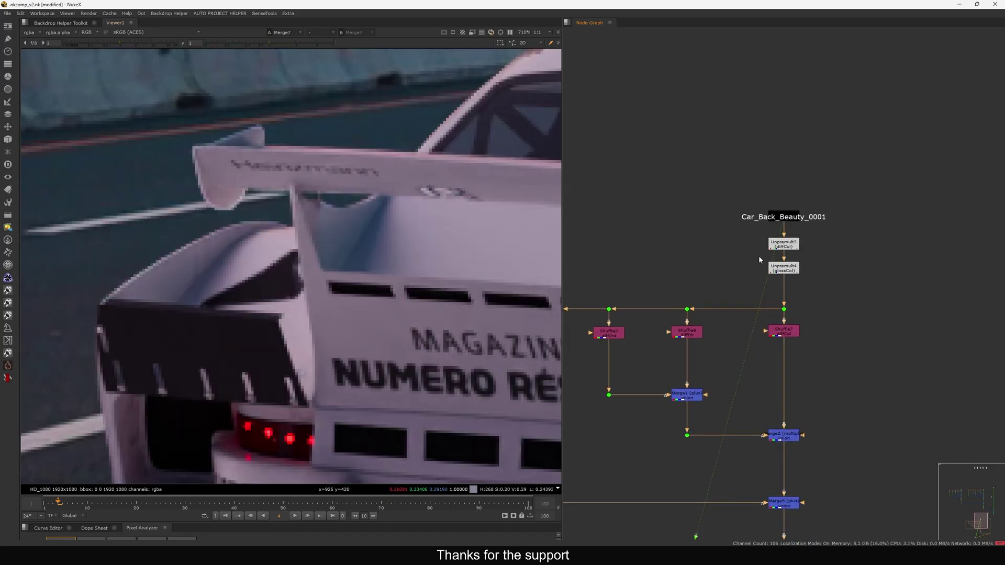
# Step: Set Unpremult3 to divide the diffDir layer
pyautogui.scroll(5, 758, 255)
pyautogui.doubleClick(803, 238)
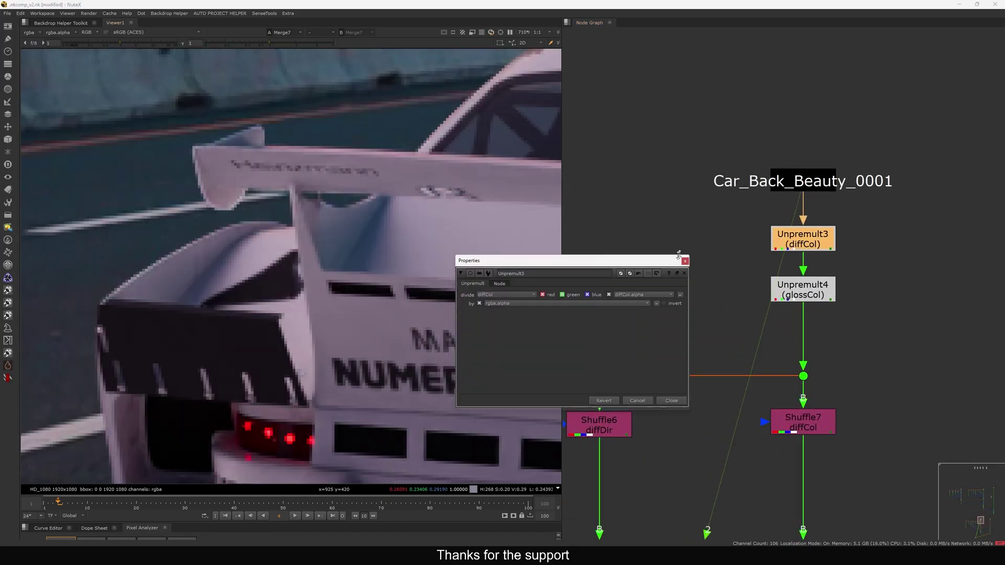
pyautogui.click(506, 288)
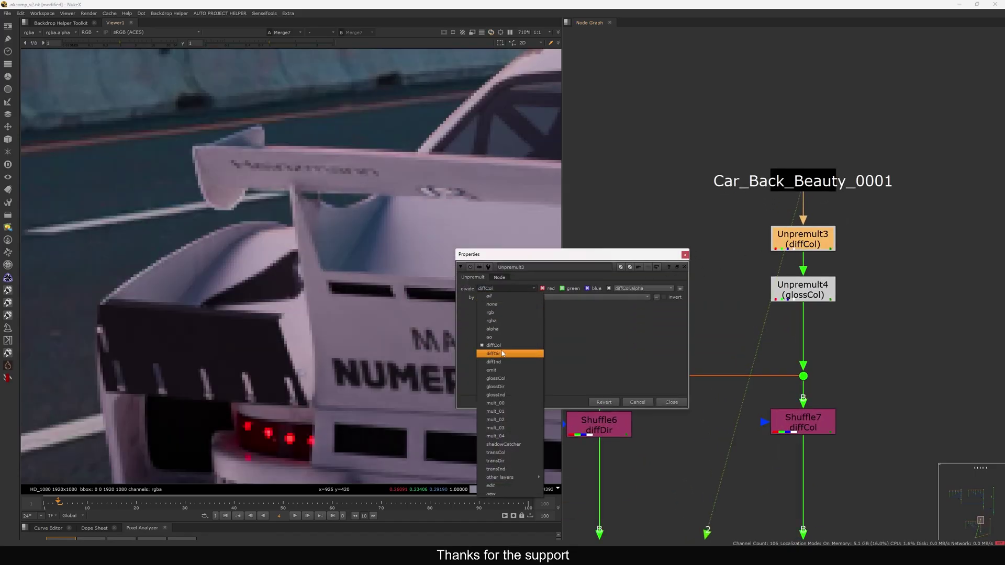
pyautogui.click(502, 354)
pyautogui.click(684, 255)
# Step: Paste an Unpremult copy between Unpremult3 and Unpremult4 and set it to divide the diffInd layer
pyautogui.moveTo(805, 240); pyautogui.dragTo(804, 230)
pyautogui.hotkey('ctrl', 'v')
pyautogui.doubleClick(806, 259)
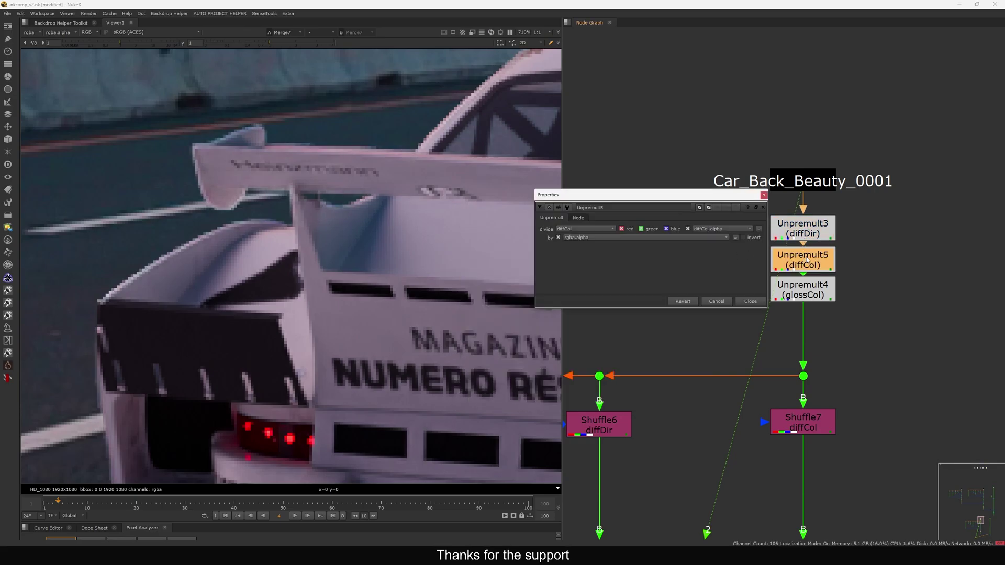
pyautogui.click(581, 229)
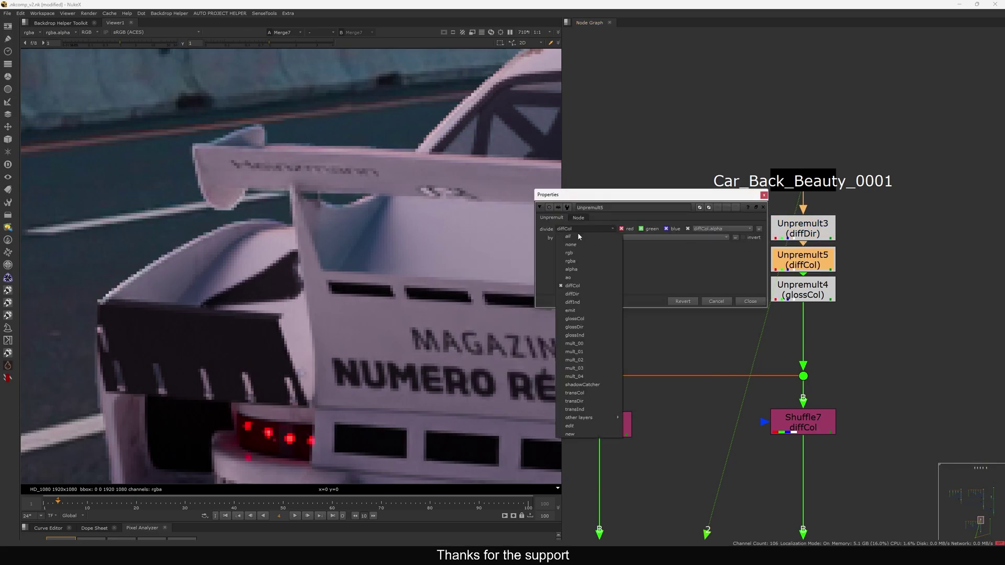
pyautogui.click(576, 302)
pyautogui.click(751, 302)
# Step: Space Unpremult4 lower in the pipe and set it to divide the glossDir layer
pyautogui.moveTo(795, 296); pyautogui.dragTo(801, 306)
pyautogui.doubleClick(801, 306)
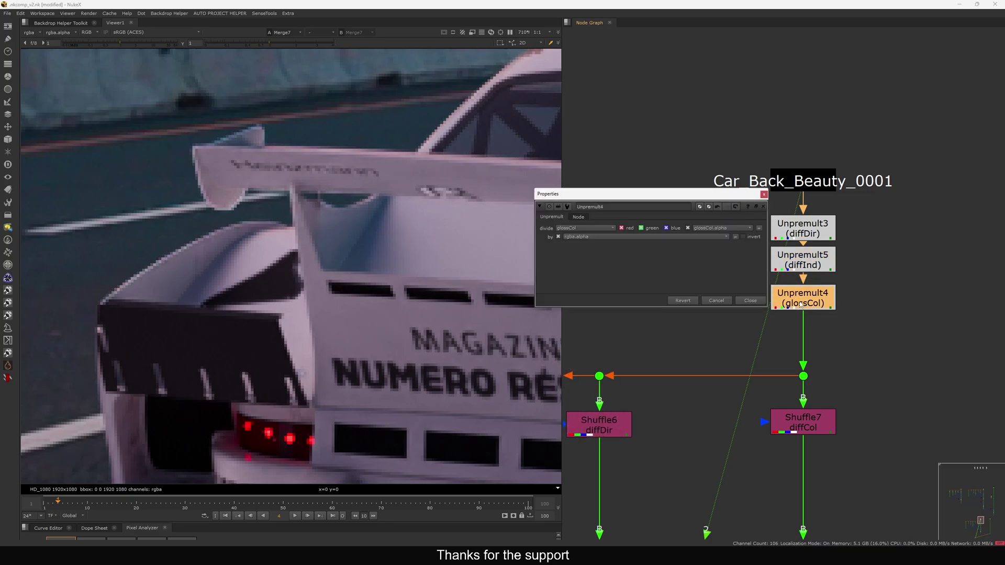
pyautogui.click(574, 229)
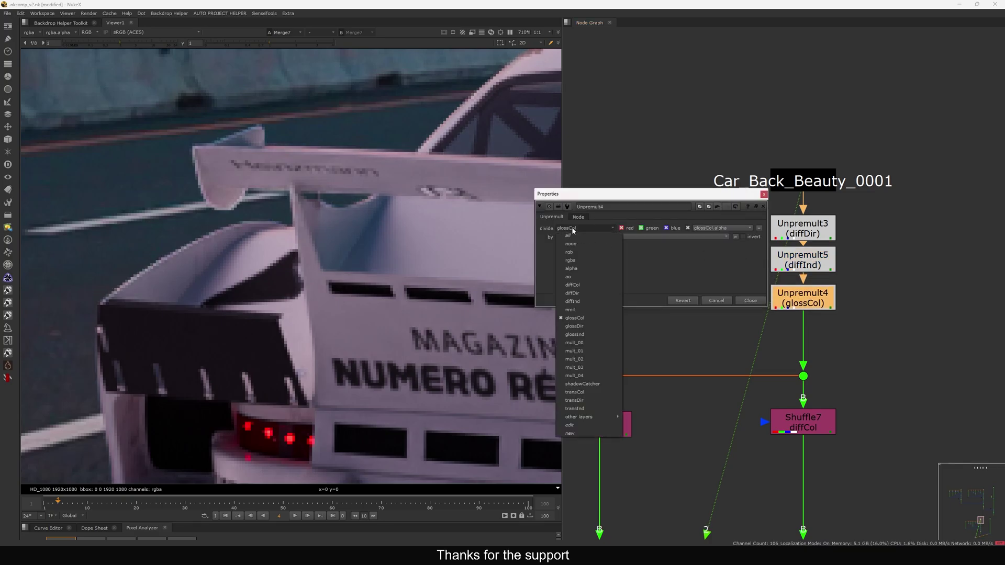
pyautogui.click(587, 326)
pyautogui.click(750, 301)
# Step: Duplicate Unpremult4 directly below itself and set the copy to divide the glossInd layer
pyautogui.hotkey('ctrl', 'c')
pyautogui.hotkey('ctrl', 'v')
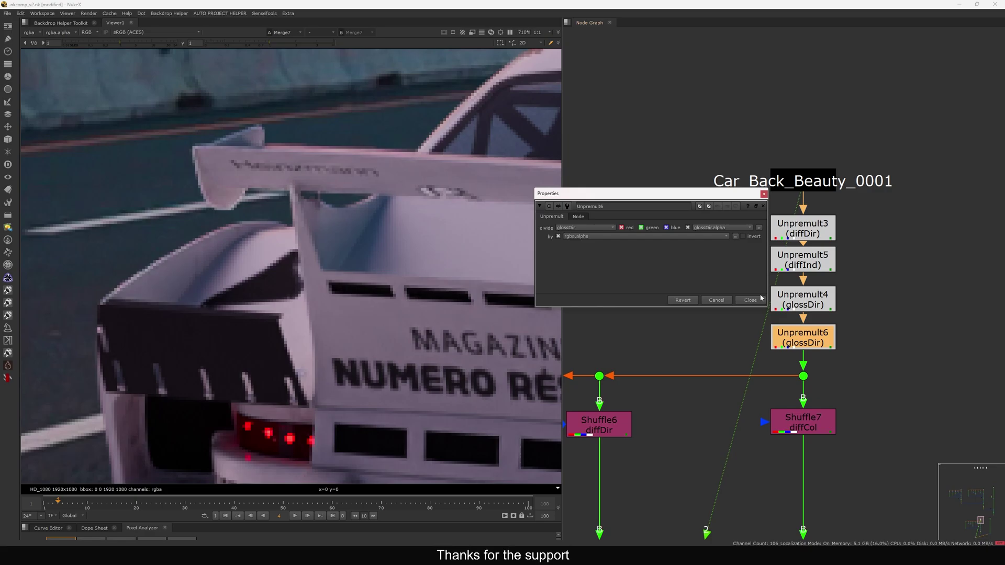
pyautogui.click(573, 231)
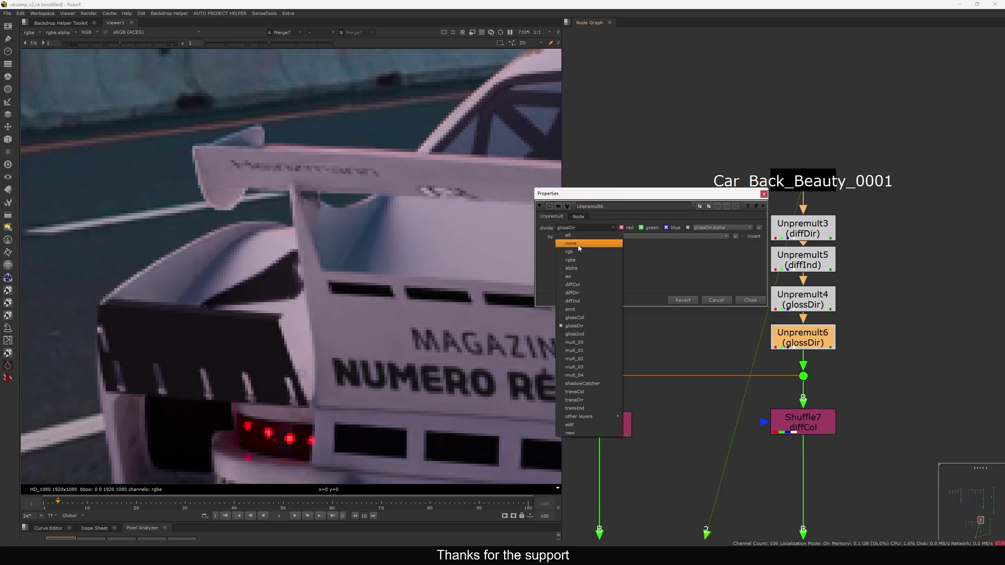
pyautogui.click(587, 334)
pyautogui.click(750, 300)
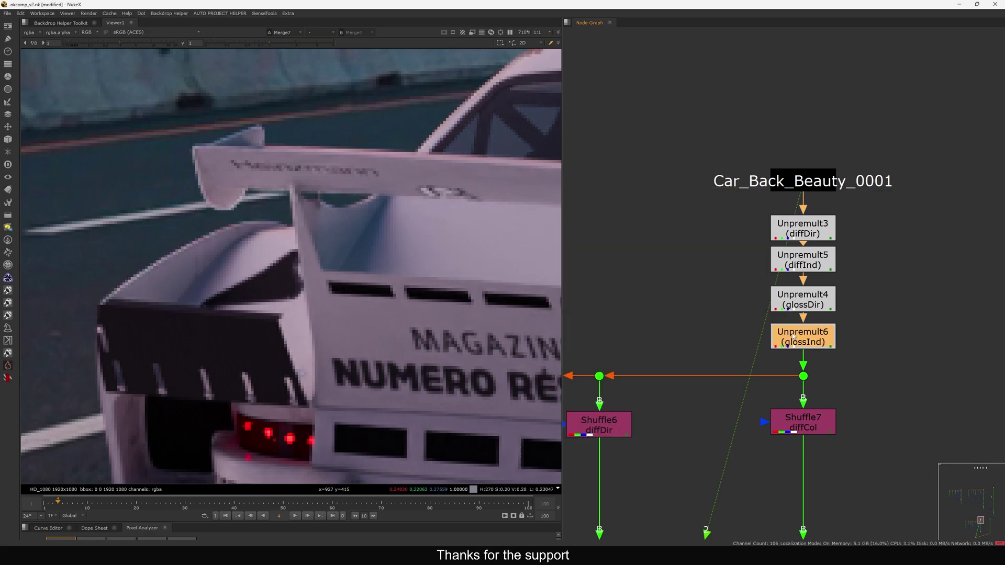
pyautogui.scroll(-5, 721, 331)
pyautogui.moveTo(800, 453); pyautogui.dragTo(776, 366, button='middle')
pyautogui.scroll(5, 790, 283)
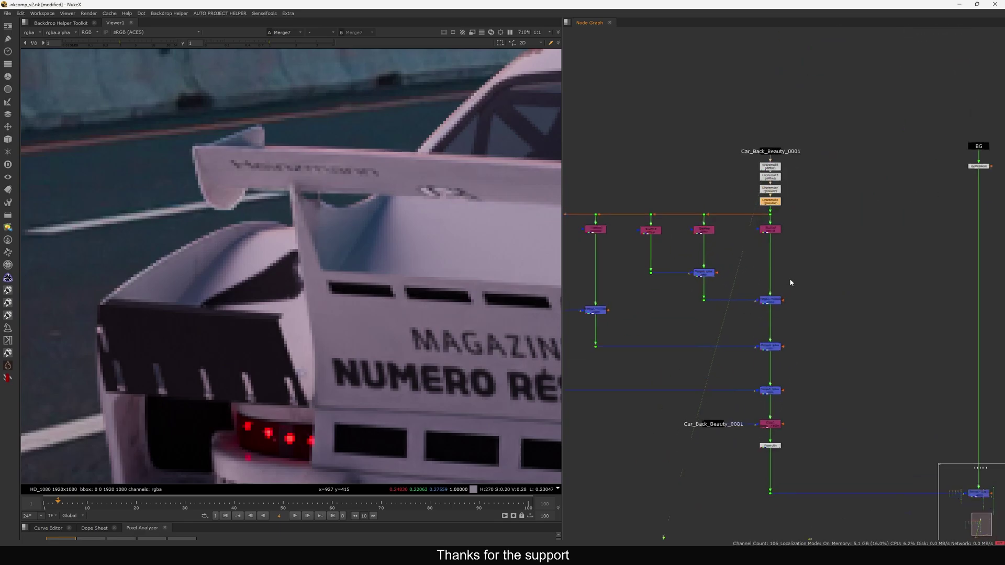
pyautogui.moveTo(792, 515); pyautogui.dragTo(759, 417, button='middle')
pyautogui.moveTo(747, 417); pyautogui.dragTo(686, 347)
pyautogui.moveTo(721, 369); pyautogui.dragTo(738, 417)
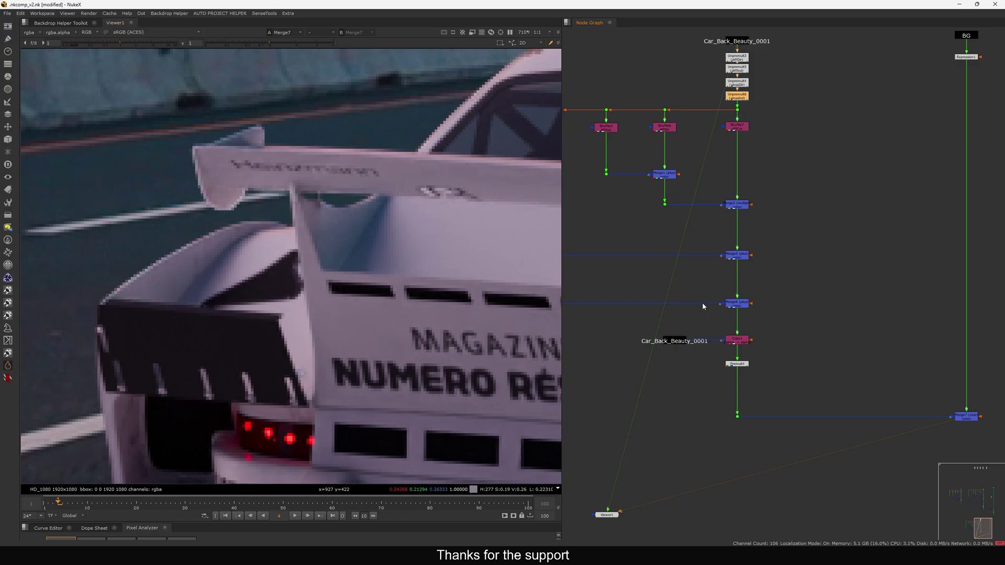
# Step: Replace the four layer Unpremults under the top Car_Back_Beauty_0001 stamp with two that divide the diffCol and glossCol layers
pyautogui.moveTo(701, 176); pyautogui.dragTo(719, 352, button='middle')
pyautogui.scroll(3, 759, 240)
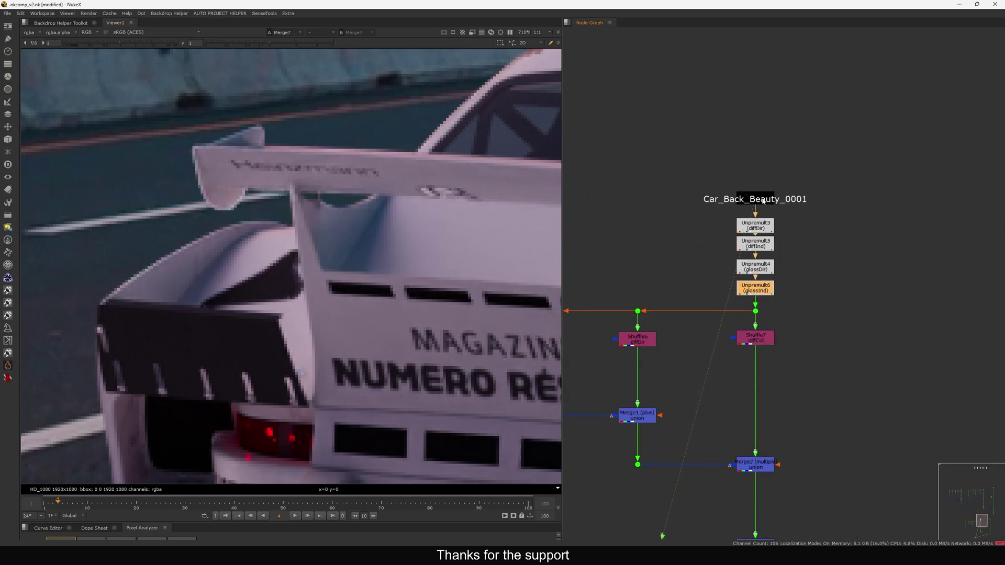
pyautogui.moveTo(763, 200); pyautogui.dragTo(792, 271)
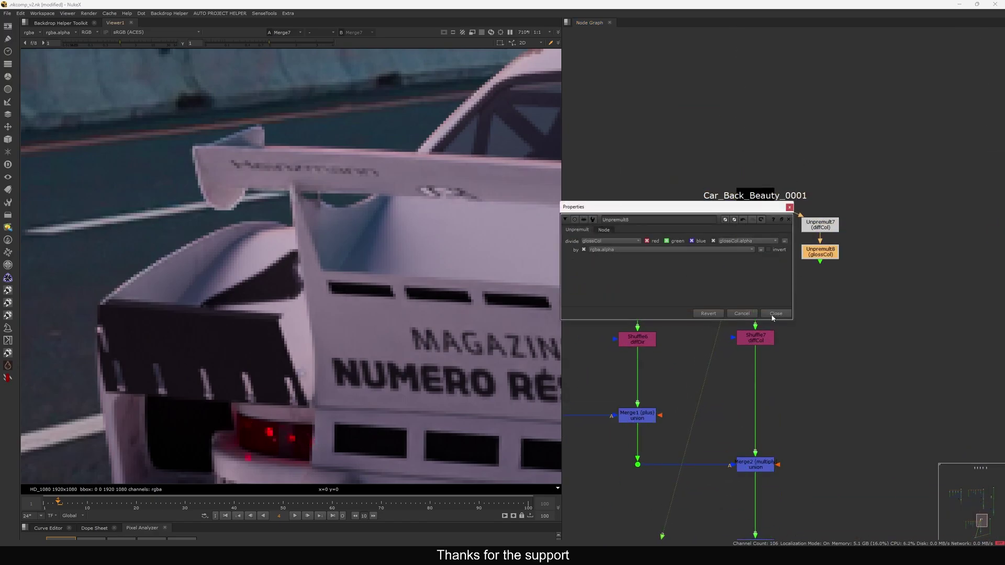
pyautogui.click(774, 314)
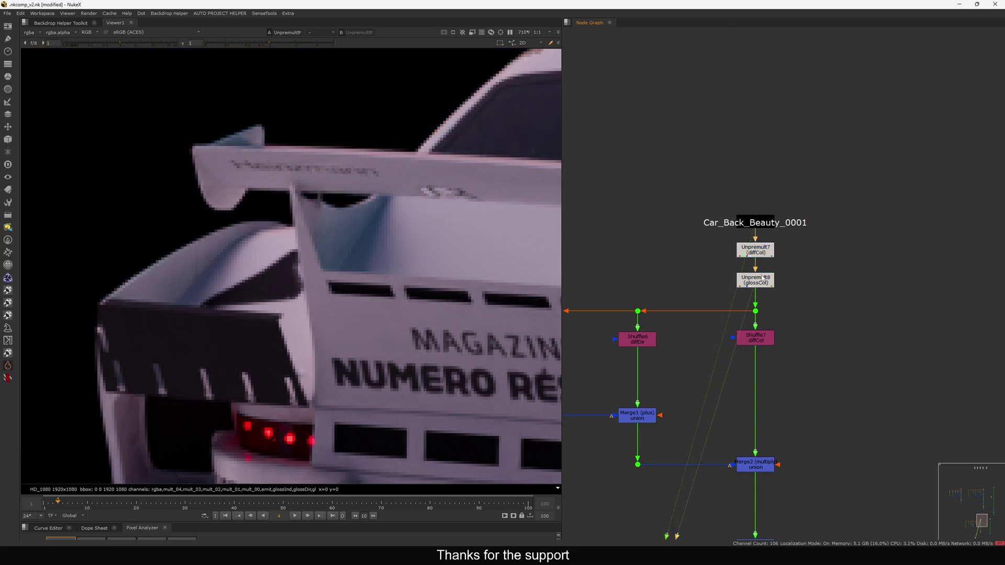
# Step: View the Merge7 composite of the rebuilt car over the BG plate and examine the car's edges
pyautogui.scroll(-5, 763, 278)
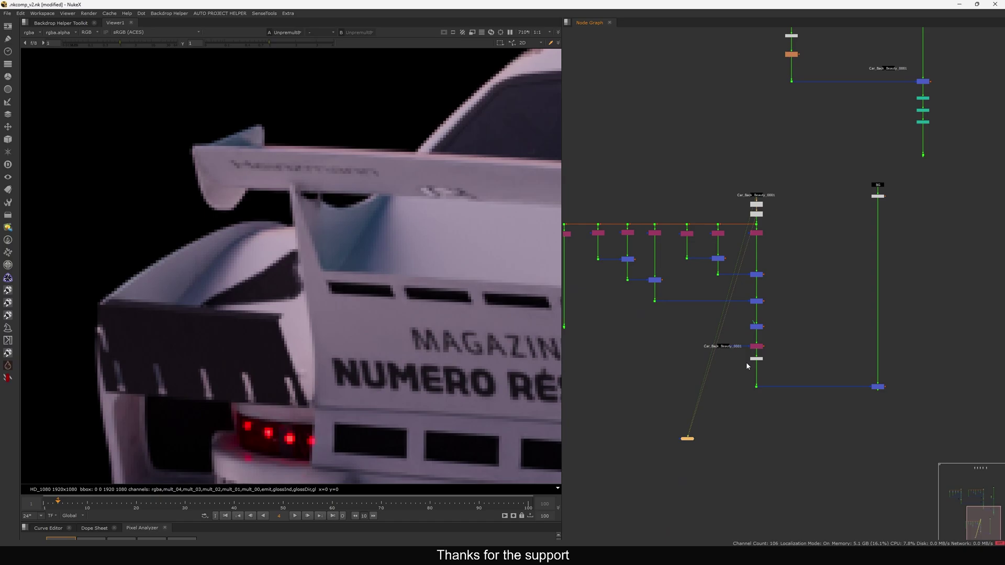
pyautogui.scroll(1, 748, 317)
pyautogui.moveTo(748, 317); pyautogui.dragTo(865, 310, button='middle')
pyautogui.moveTo(869, 315); pyautogui.dragTo(644, 328)
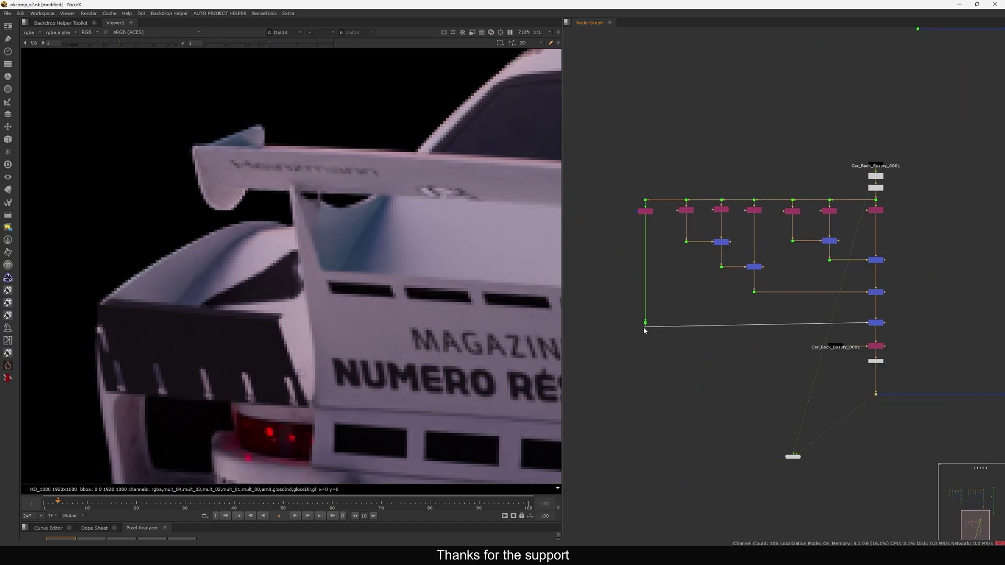
pyautogui.moveTo(861, 399); pyautogui.dragTo(723, 317, button='middle')
pyautogui.moveTo(909, 291); pyautogui.dragTo(848, 347)
pyautogui.press('1')
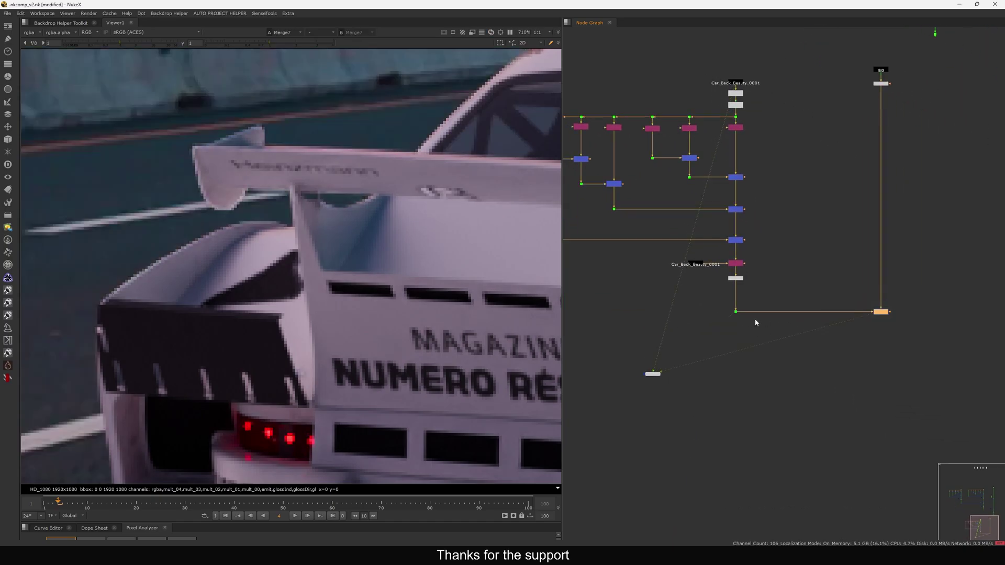
pyautogui.scroll(5, 701, 312)
pyautogui.scroll(-5, 473, 271)
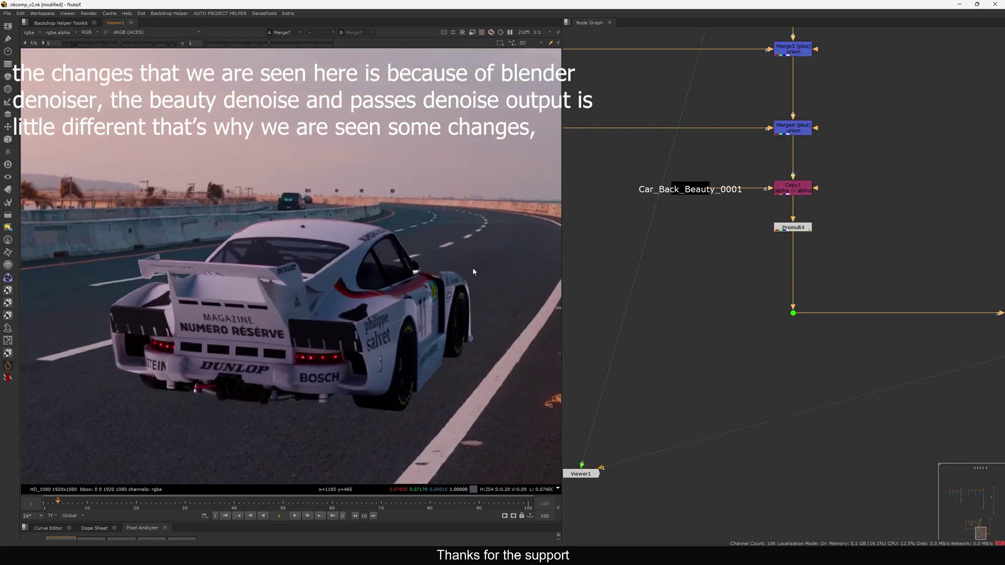
# Step: Compare the original Car_Back_Beauty_0001 stamp with the Merge7 composite in the viewer
pyautogui.moveTo(813, 281); pyautogui.dragTo(783, 227)
pyautogui.moveTo(794, 312); pyautogui.dragTo(793, 313)
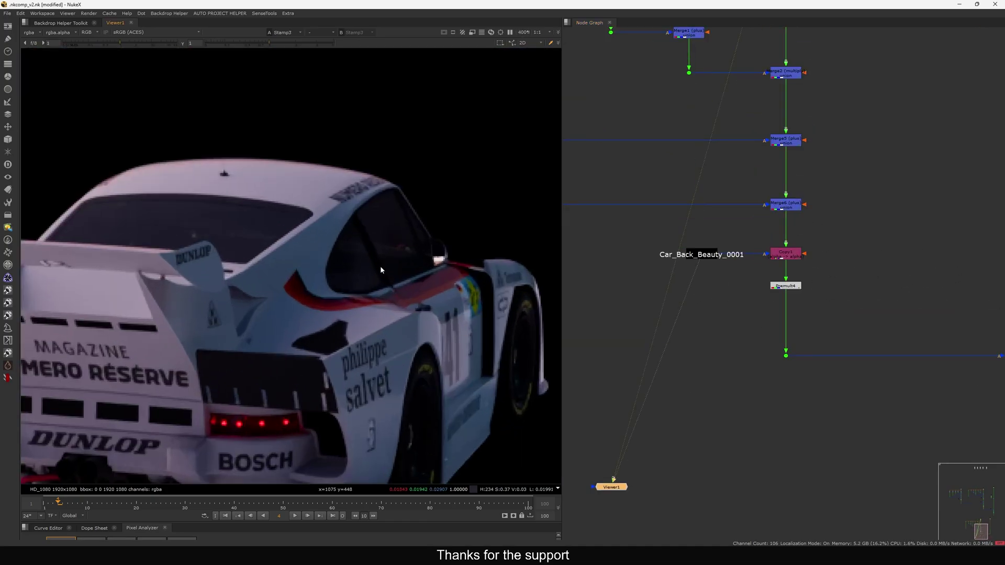
pyautogui.moveTo(928, 335); pyautogui.dragTo(711, 310, button='middle')
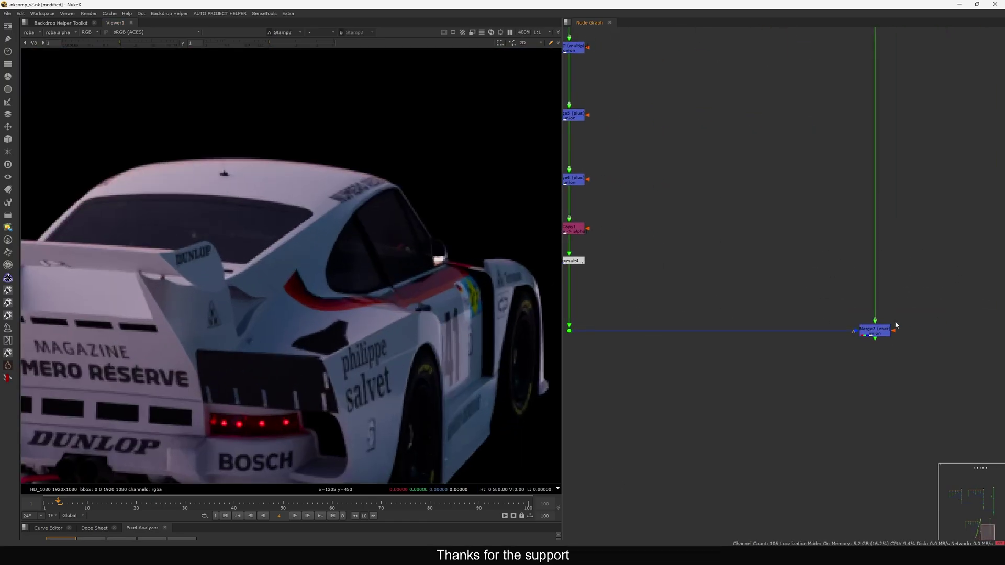
pyautogui.click(872, 330)
pyautogui.press('1')
pyautogui.moveTo(871, 332); pyautogui.dragTo(873, 334)
pyautogui.moveTo(914, 316); pyautogui.dragTo(781, 379)
pyautogui.click(775, 370)
pyautogui.moveTo(756, 330); pyautogui.dragTo(790, 353, button='middle')
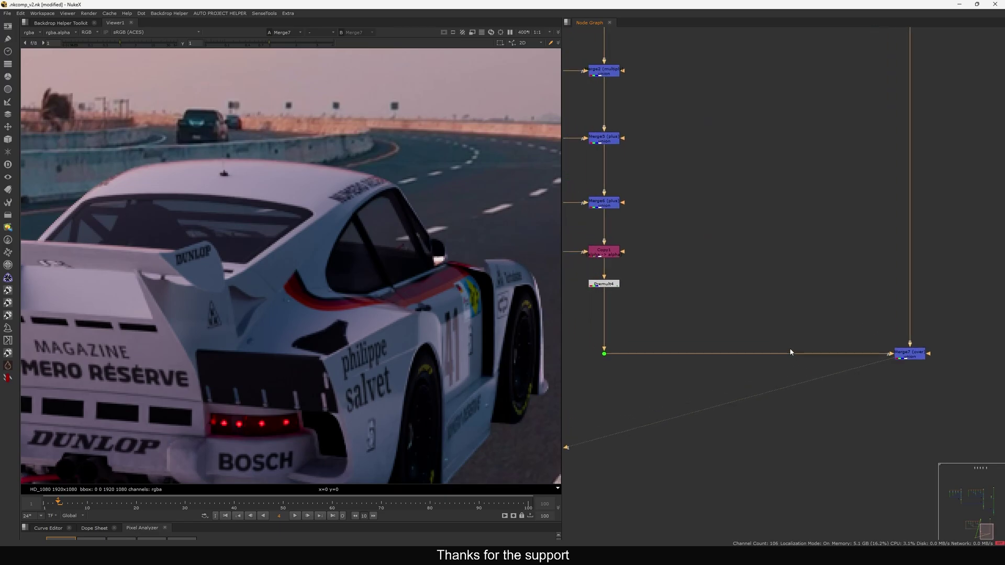
# Step: Swap Merge7's A input to the Car_Back_Beauty_0001 stamp, examine the car's side lettering, and reconnect the rebuilt pipe's end dot
pyautogui.moveTo(728, 319); pyautogui.dragTo(799, 325, button='middle')
pyautogui.moveTo(674, 305); pyautogui.dragTo(781, 327, button='middle')
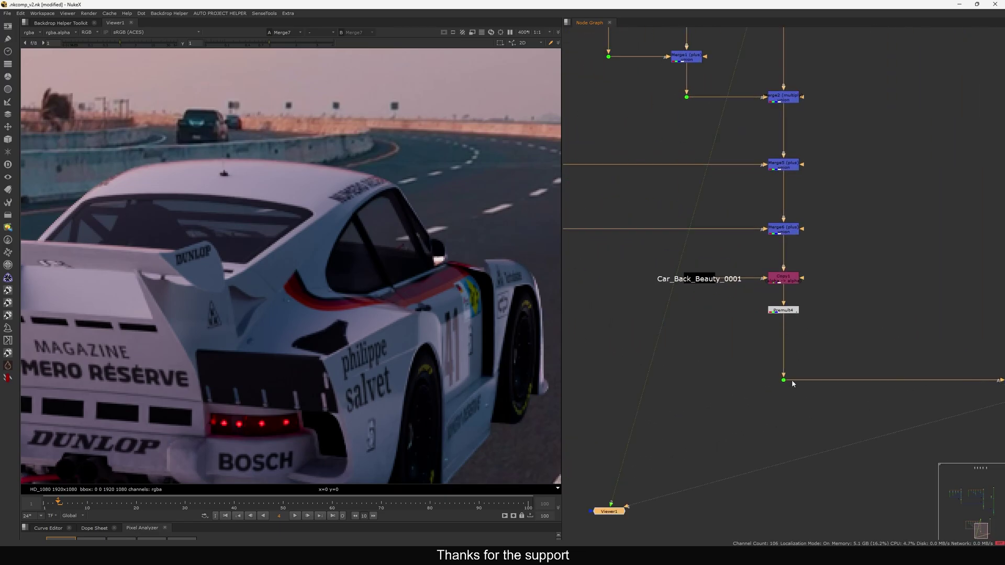
pyautogui.moveTo(792, 382); pyautogui.dragTo(700, 279)
pyautogui.scroll(5, 369, 352)
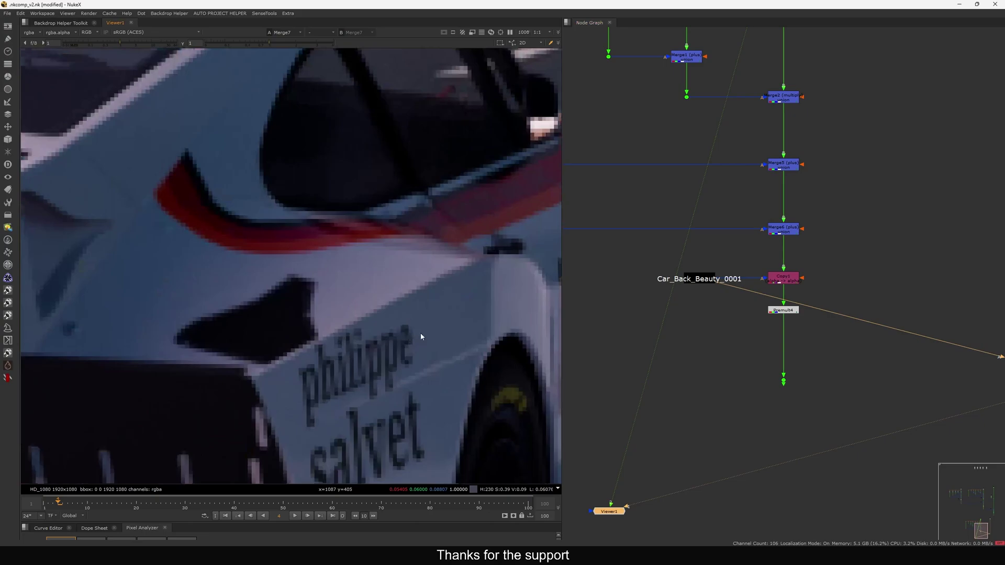
pyautogui.scroll(1, 374, 384)
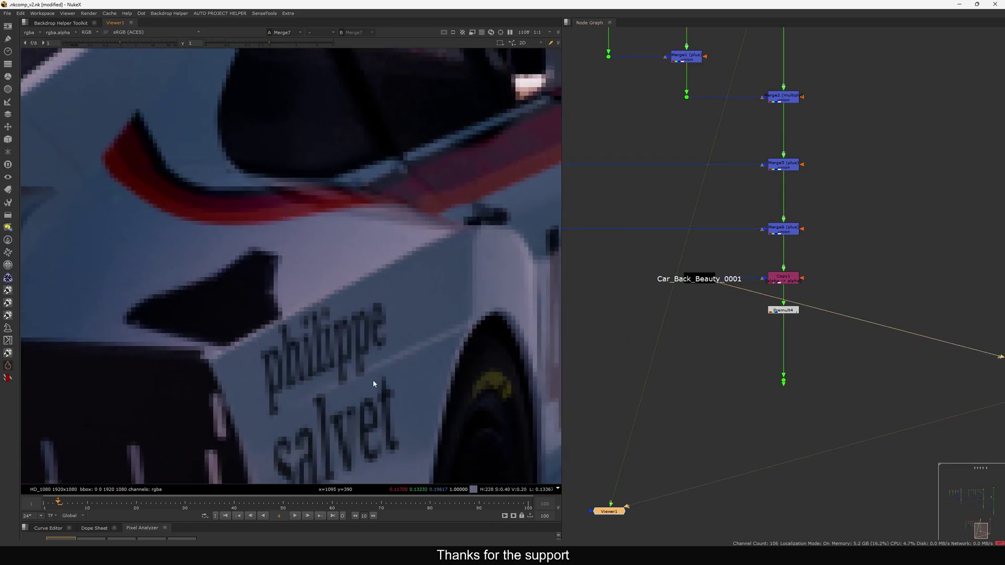
pyautogui.scroll(1, 367, 346)
pyautogui.moveTo(720, 286); pyautogui.dragTo(783, 382)
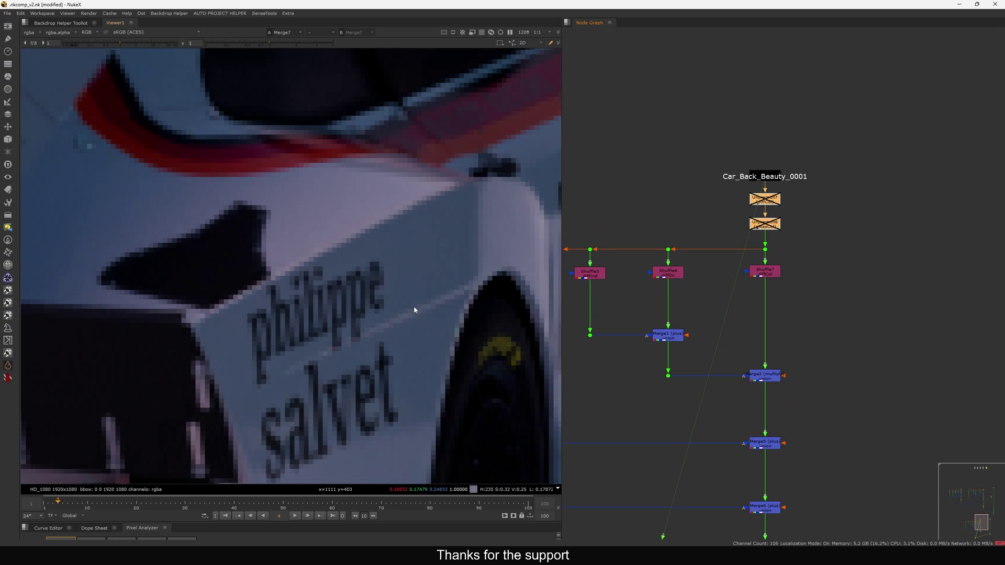
# Step: Disable the diffCol and glossCol Unpremults, compare the rebuilt car's side panel with the original, and re-enable both
pyautogui.moveTo(414, 307); pyautogui.dragTo(385, 282, button='middle')
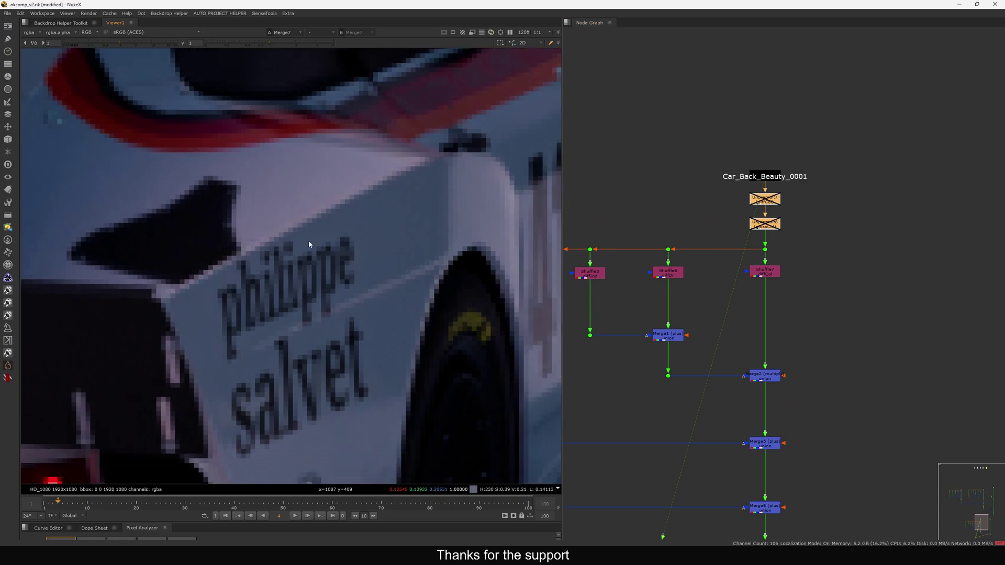
pyautogui.moveTo(441, 211); pyautogui.dragTo(208, 377)
pyautogui.moveTo(745, 393); pyautogui.dragTo(697, 283, button='middle')
pyautogui.moveTo(708, 453); pyautogui.dragTo(705, 343, button='middle')
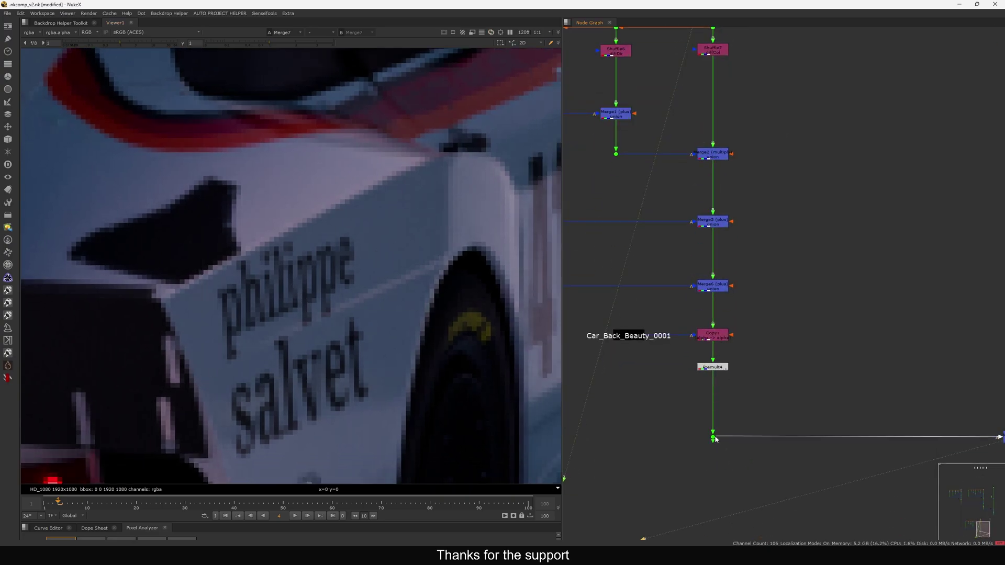
pyautogui.moveTo(725, 438)
pyautogui.mouseDown()
pyautogui.moveTo(714, 438)
pyautogui.moveTo(661, 338)
pyautogui.moveTo(647, 339)
pyautogui.moveTo(713, 438)
pyautogui.mouseUp()
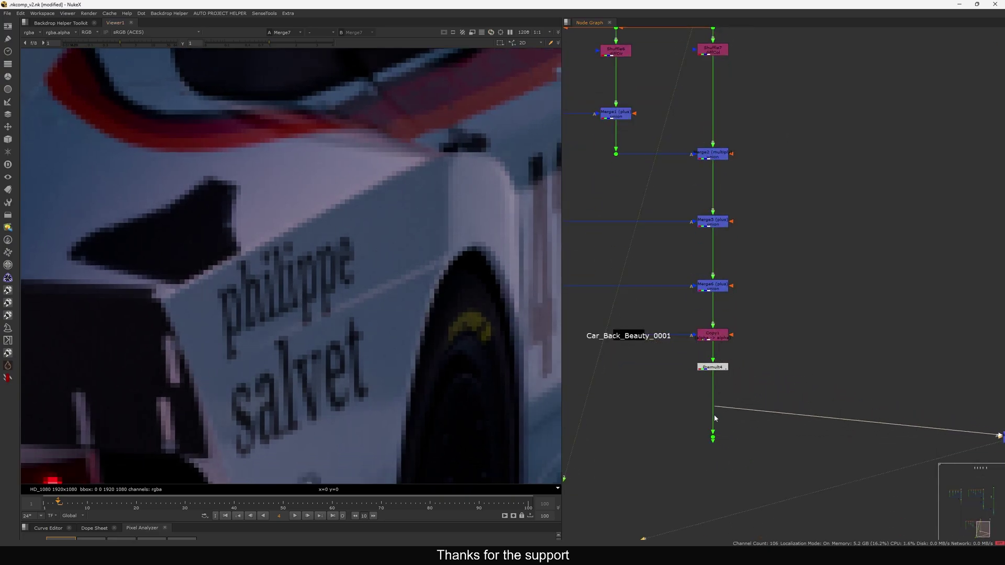
pyautogui.scroll(-4, 707, 432)
pyautogui.moveTo(701, 421); pyautogui.dragTo(695, 413, button='middle')
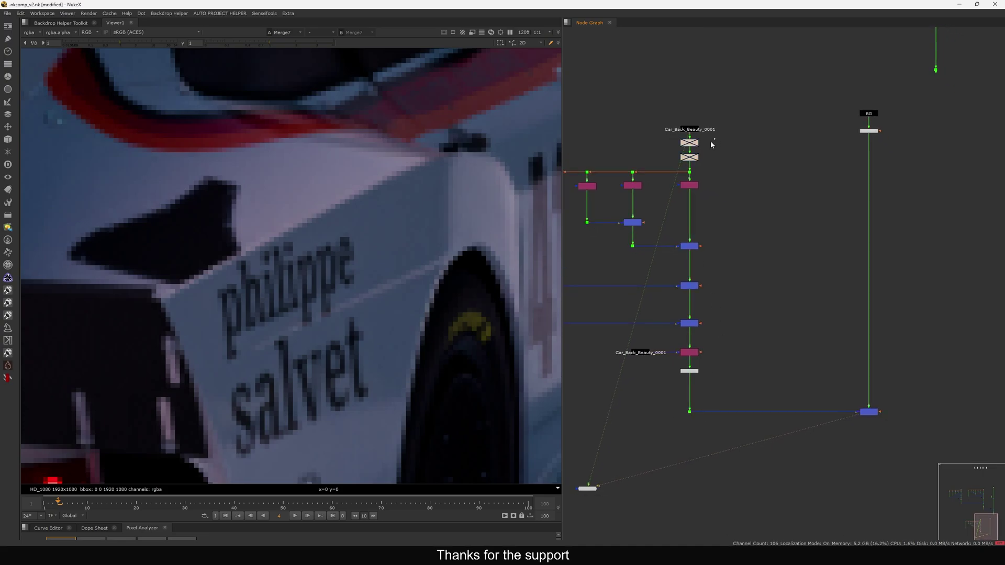
pyautogui.moveTo(684, 156); pyautogui.dragTo(673, 169)
# Step: Merge the Car_Back_Beauty_0001 stamp with the rebuilt pipe's end dot using the difference operation and fit the result in view
pyautogui.moveTo(686, 439); pyautogui.dragTo(684, 395, button='middle')
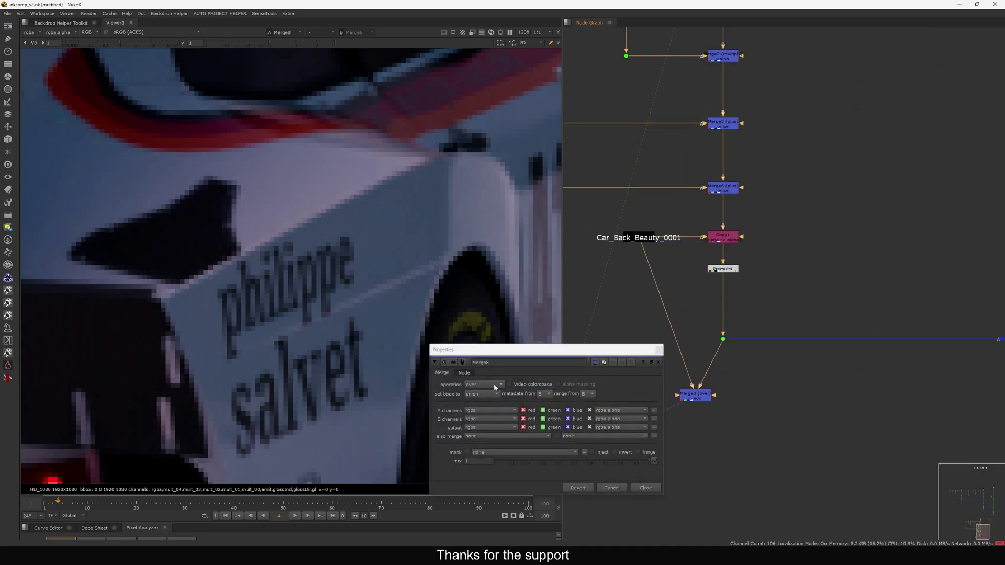
pyautogui.click(494, 385)
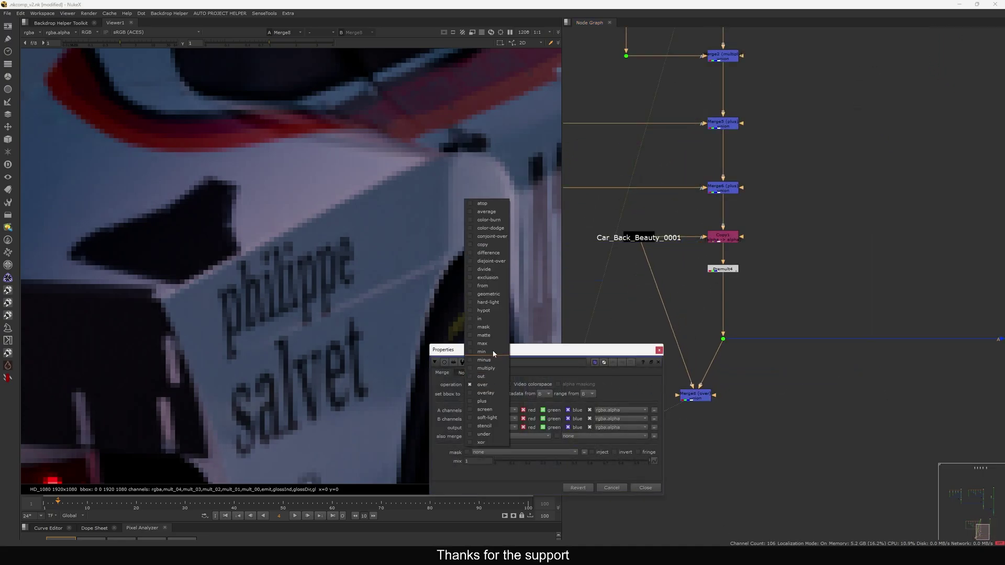
pyautogui.click(490, 254)
pyautogui.press('f')
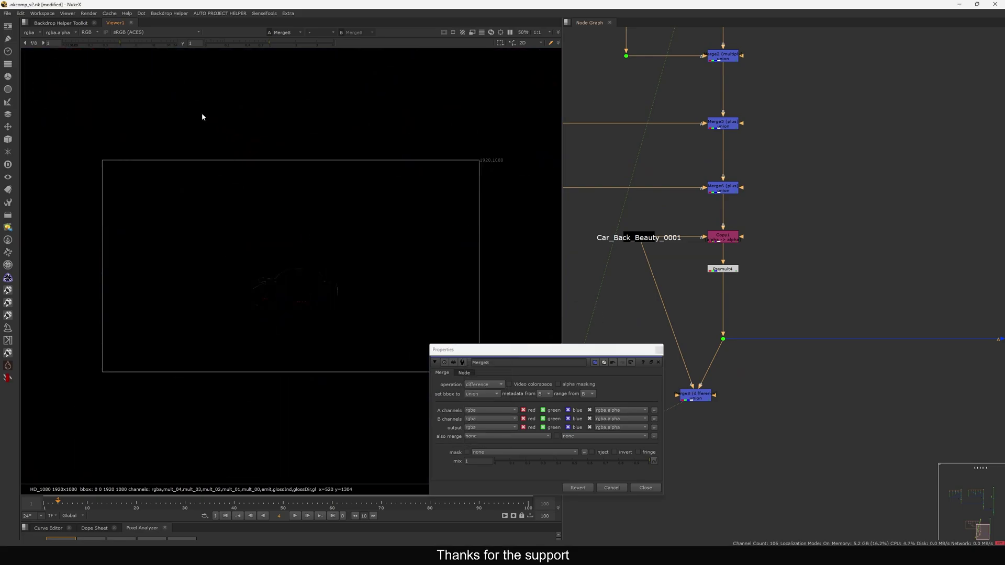
# Step: Raise the viewer gain to 64 and inspect the difference between the original and rebuilt car
pyautogui.moveTo(139, 47); pyautogui.dragTo(178, 46)
pyautogui.scroll(5, 316, 293)
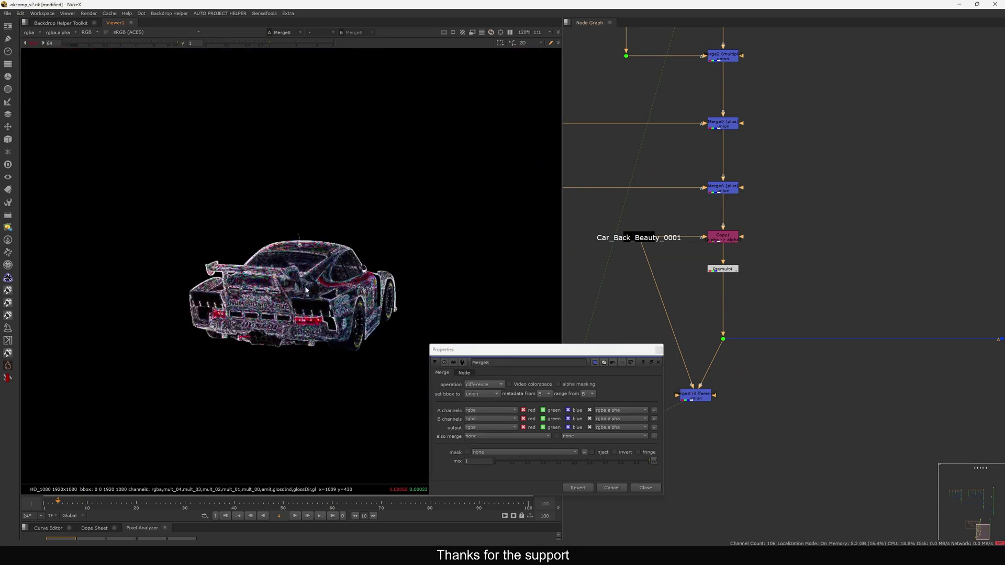
pyautogui.moveTo(695, 304); pyautogui.dragTo(711, 291, button='middle')
pyautogui.click(659, 350)
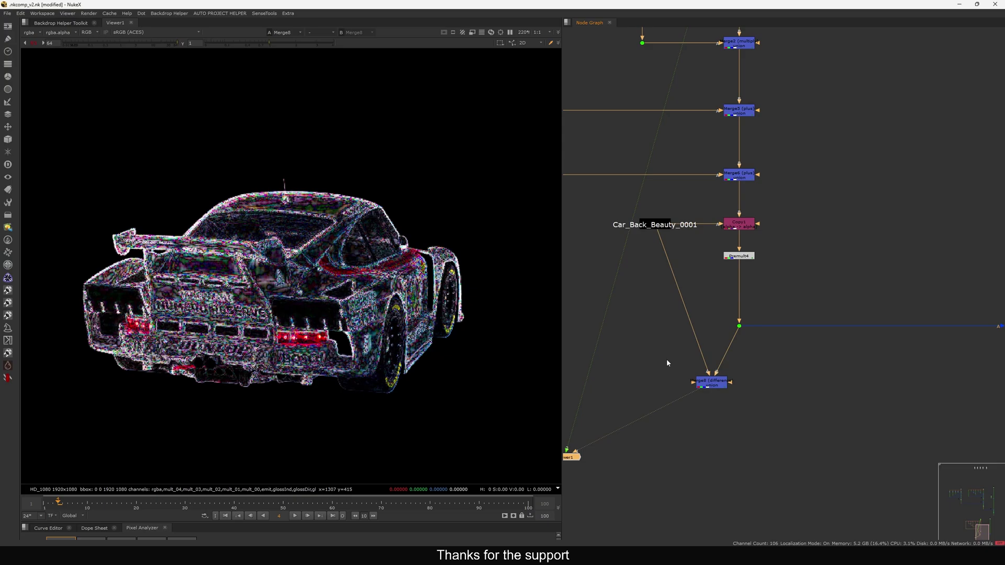
pyautogui.moveTo(687, 376); pyautogui.dragTo(680, 363, button='middle')
pyautogui.moveTo(713, 372); pyautogui.dragTo(695, 378)
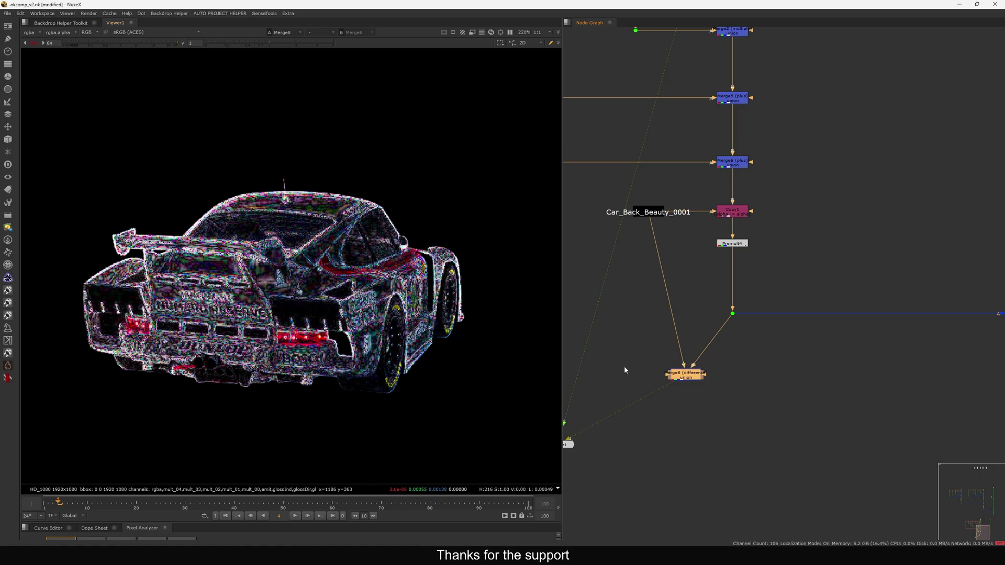
# Step: Delete the difference Merge, view the rebuilt pipe's end dot, and reset the viewer gain
pyautogui.moveTo(692, 376); pyautogui.dragTo(689, 376)
pyautogui.press('Delete')
pyautogui.moveTo(774, 281); pyautogui.dragTo(680, 356)
pyautogui.click(34, 43)
pyautogui.scroll(-3, 813, 281)
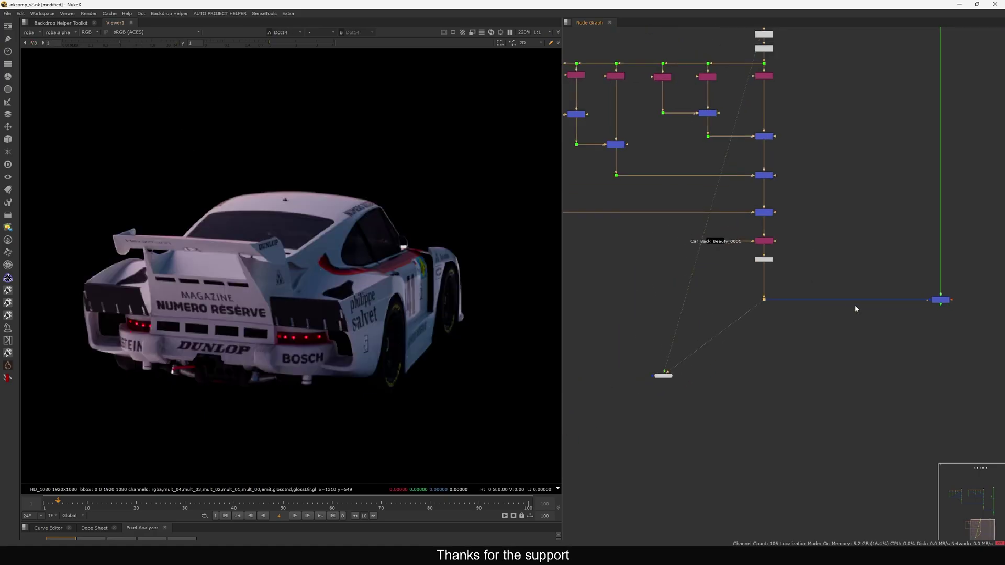
# Step: Display Merge7 again to check the rebuilt car over the BG plate
pyautogui.moveTo(855, 306); pyautogui.dragTo(785, 320, button='middle')
pyautogui.moveTo(931, 300); pyautogui.dragTo(842, 362)
pyautogui.press('1')
pyautogui.scroll(3, 863, 315)
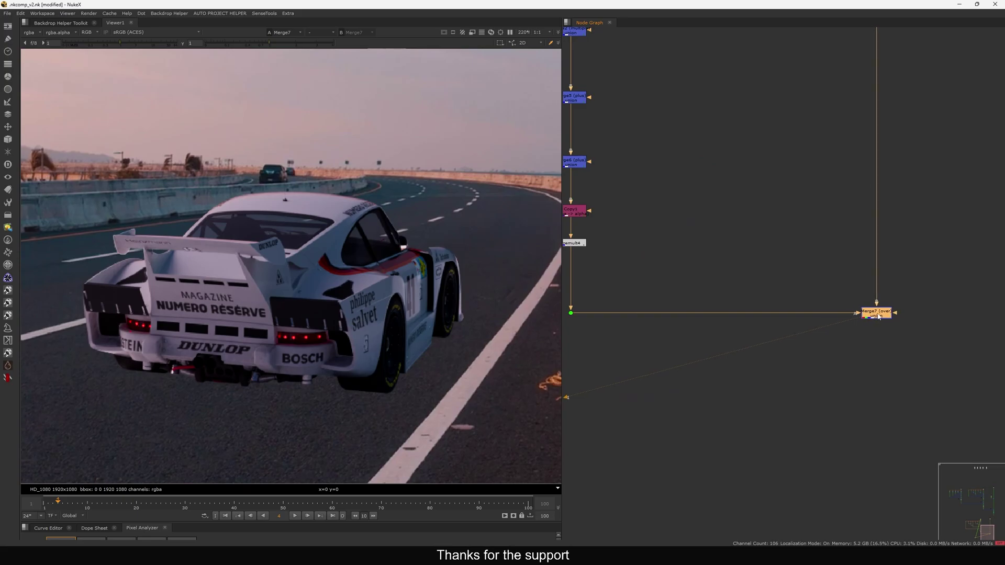
pyautogui.scroll(-1, 747, 280)
# Step: Examine the diffCol and glossCol Unpremults together with the diffDir and diffInd Shuffle nodes they feed
pyautogui.moveTo(747, 280); pyautogui.dragTo(783, 370, button='middle')
pyautogui.moveTo(761, 229); pyautogui.dragTo(815, 386, button='middle')
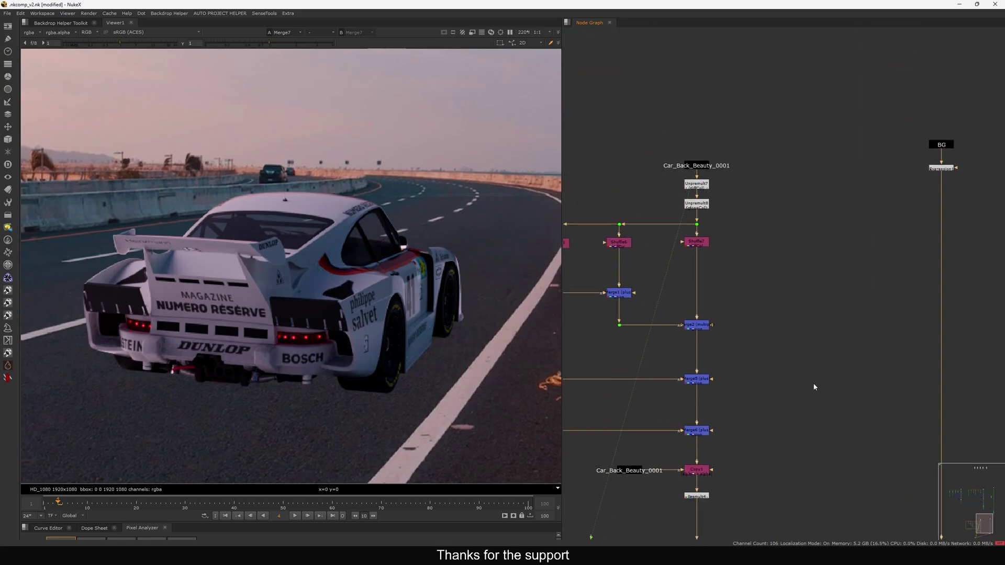
pyautogui.moveTo(727, 209); pyautogui.dragTo(772, 290, button='middle')
pyautogui.scroll(5, 750, 273)
pyautogui.moveTo(778, 251); pyautogui.dragTo(787, 266, button='middle')
pyautogui.moveTo(813, 233); pyautogui.dragTo(677, 325)
pyautogui.moveTo(746, 279); pyautogui.dragTo(746, 262, button='middle')
pyautogui.moveTo(827, 224); pyautogui.dragTo(671, 332)
pyautogui.moveTo(665, 361); pyautogui.dragTo(871, 289, button='middle')
pyautogui.moveTo(708, 327); pyautogui.dragTo(788, 302, button='middle')
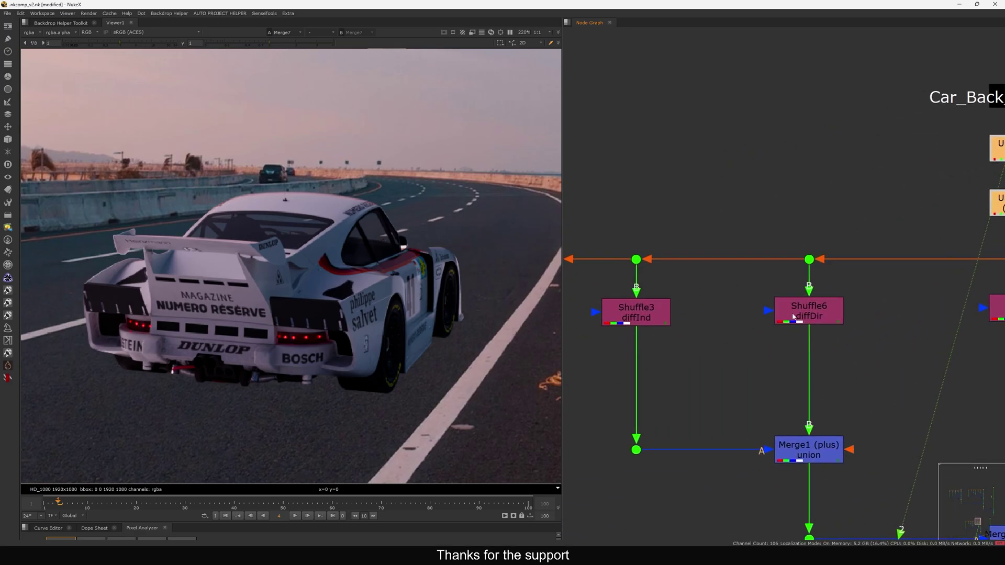
pyautogui.scroll(-1, 788, 304)
pyautogui.moveTo(601, 303); pyautogui.dragTo(870, 325)
pyautogui.scroll(-5, 736, 320)
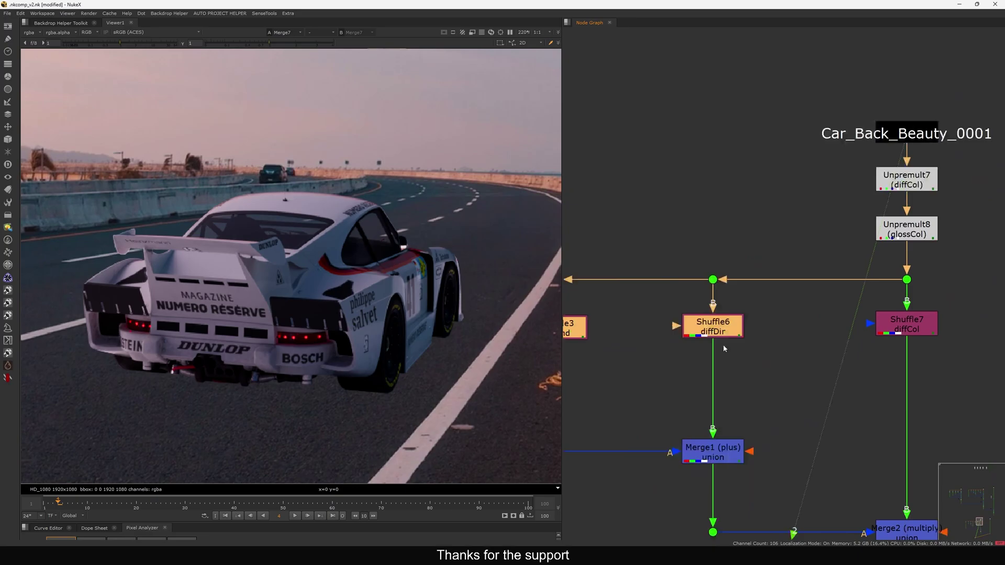
pyautogui.scroll(6, 813, 291)
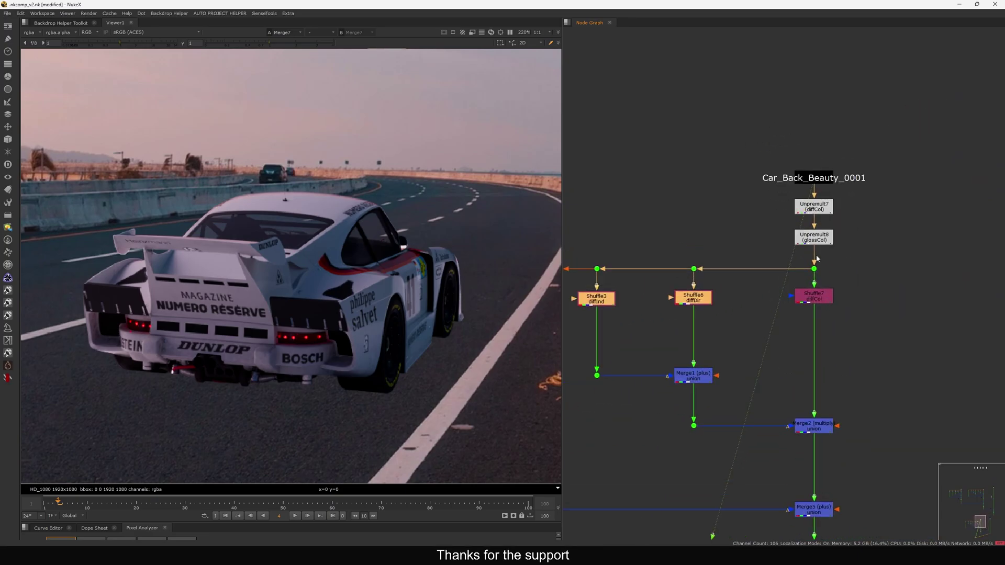
# Step: Toggle the diffCol and glossCol Unpremults off and back on to compare the composite
pyautogui.click(840, 241)
pyautogui.moveTo(889, 199); pyautogui.dragTo(729, 320)
pyautogui.press('d')
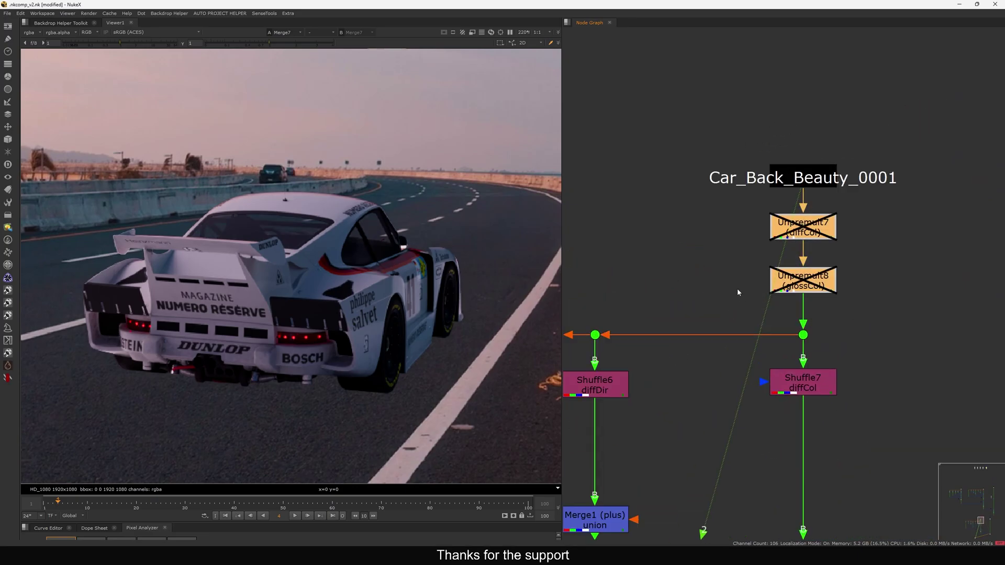
pyautogui.press('d')
# Step: Review the alpha Copy1 and Premult4 at the rebuilt pipe's end and return the Car_Back_Beauty_0001 stamp to Copy1's left side
pyautogui.scroll(-5, 746, 284)
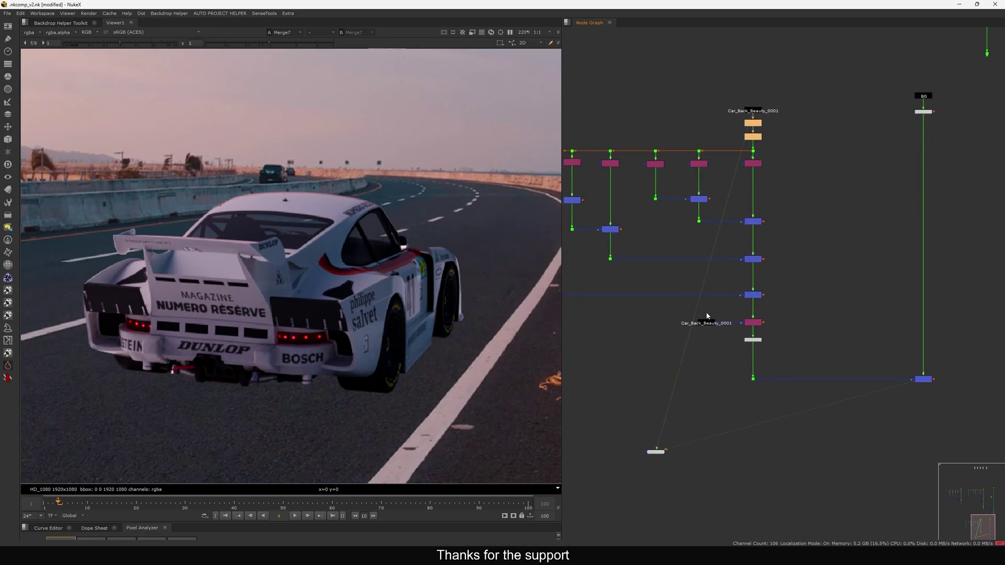
pyautogui.scroll(2, 771, 388)
pyautogui.moveTo(763, 341); pyautogui.dragTo(759, 391)
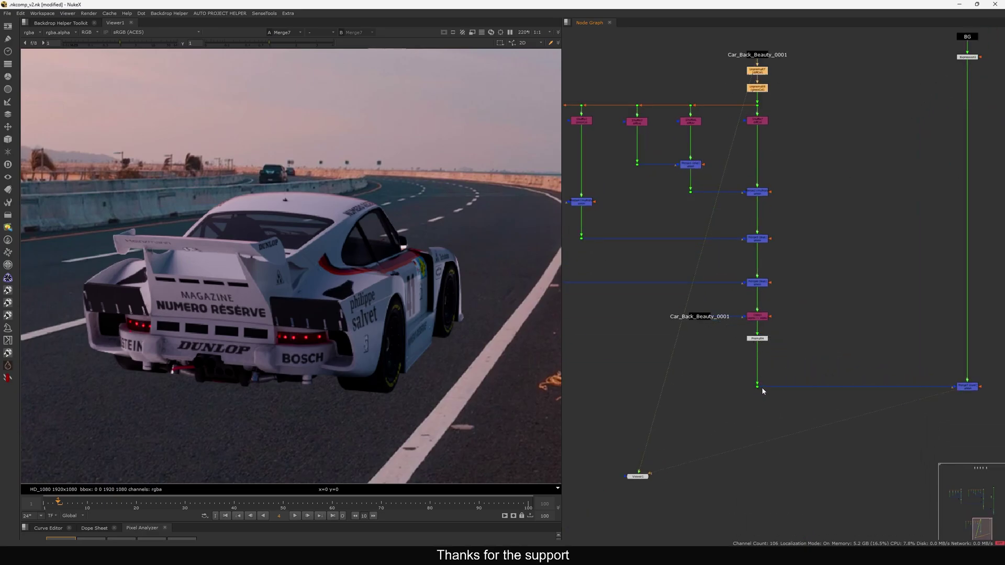
pyautogui.scroll(3, 784, 337)
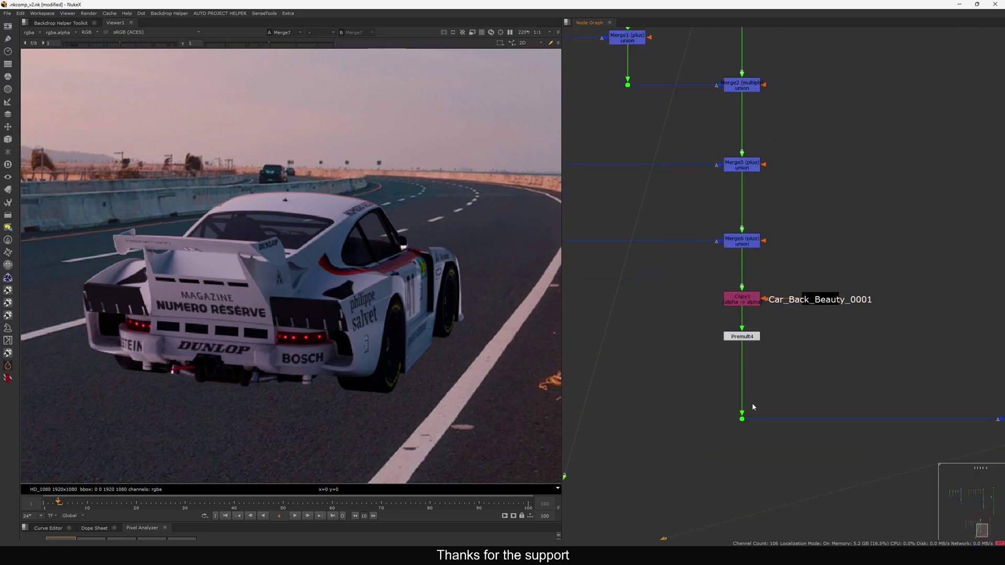
pyautogui.moveTo(824, 316); pyautogui.dragTo(811, 292, button='middle')
pyautogui.moveTo(837, 288); pyautogui.dragTo(732, 394)
pyautogui.scroll(-3, 742, 386)
pyautogui.moveTo(793, 312); pyautogui.dragTo(685, 313)
pyautogui.middleClick(668, 349)
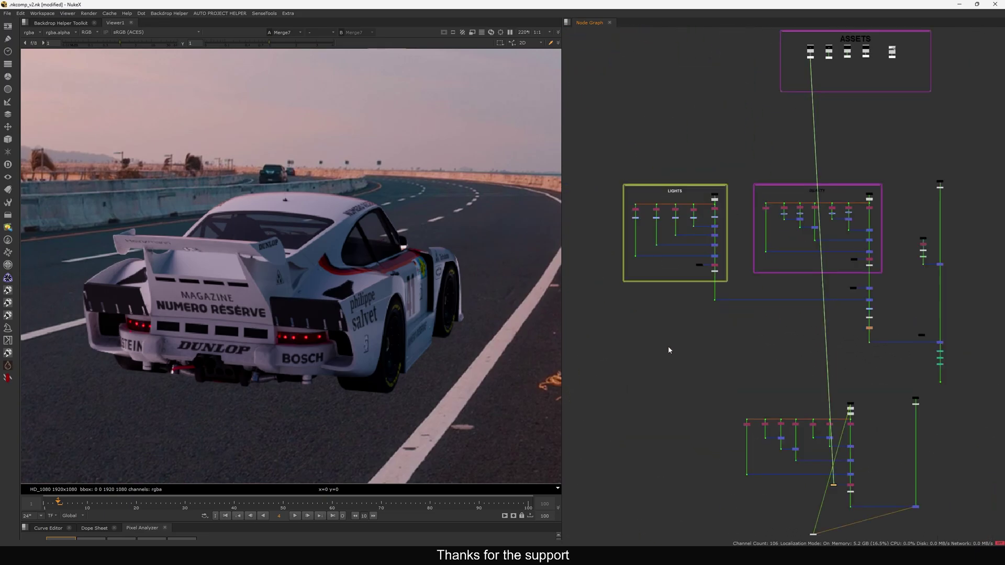
# Step: Duplicate the LIGHTS backdrop's Car_Back_Beauty_0001 stamp, Unpremult and Shuffle nodes into the empty graph area beside the lower beauty rebuild
pyautogui.scroll(6, 779, 322)
pyautogui.moveTo(854, 489); pyautogui.dragTo(758, 335, button='middle')
pyautogui.scroll(-4, 764, 348)
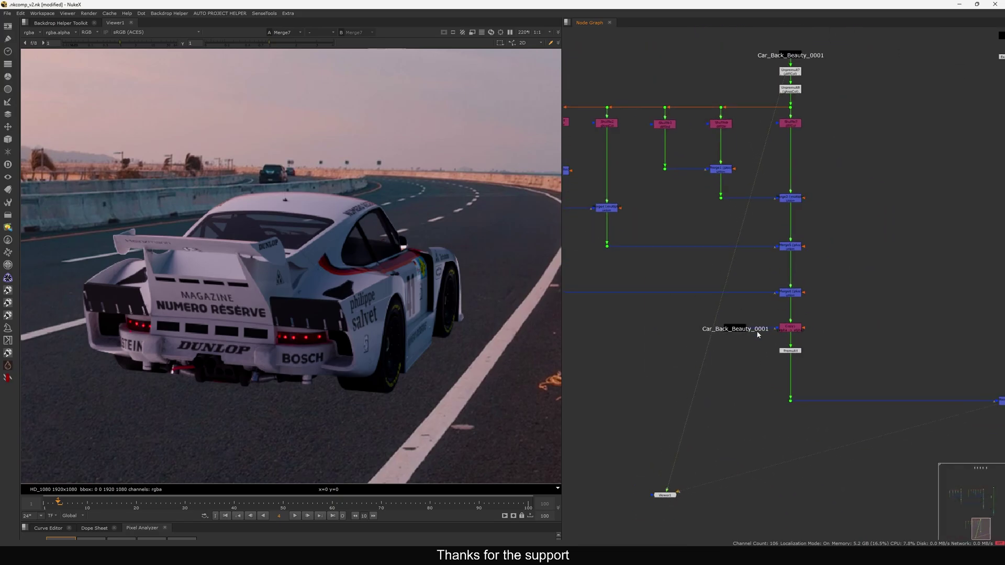
pyautogui.moveTo(801, 346); pyautogui.dragTo(651, 197)
pyautogui.scroll(-5, 681, 220)
pyautogui.scroll(4, 702, 214)
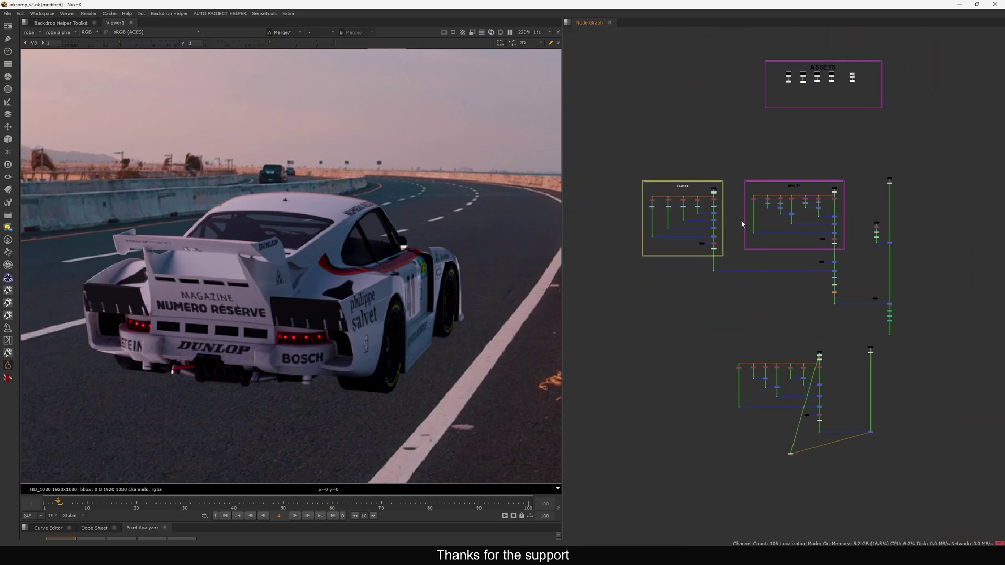
pyautogui.moveTo(708, 217); pyautogui.dragTo(878, 264)
pyautogui.moveTo(792, 469); pyautogui.dragTo(730, 225, button='middle')
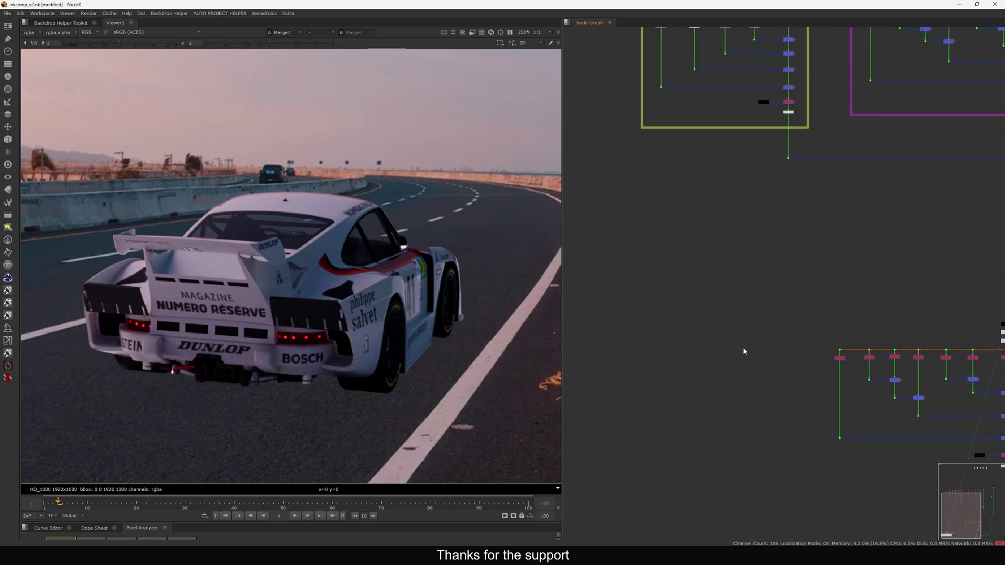
pyautogui.scroll(-1, 745, 352)
pyautogui.moveTo(737, 382); pyautogui.dragTo(679, 302, button='middle')
pyautogui.scroll(4, 694, 293)
pyautogui.scroll(-3, 701, 288)
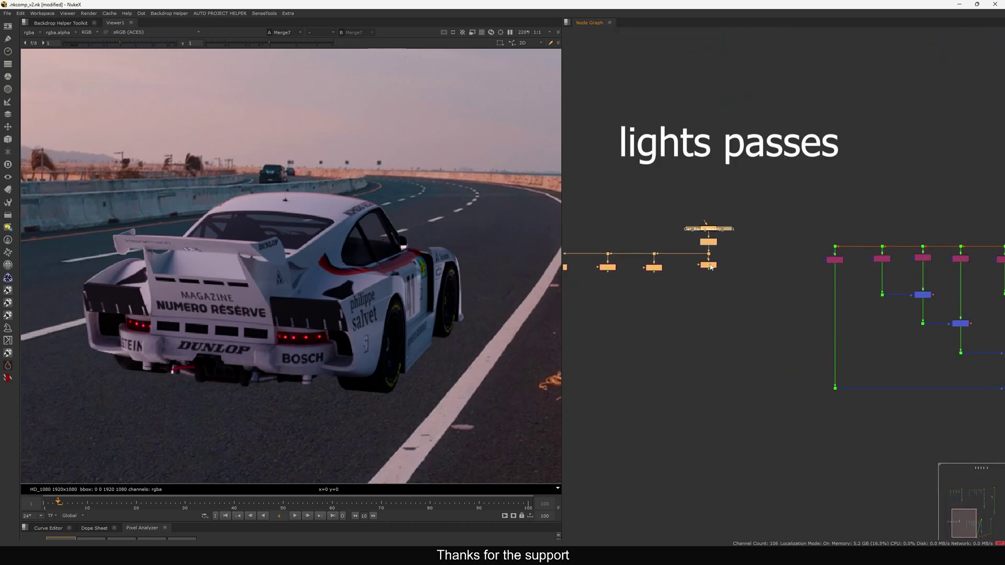
pyautogui.scroll(2, 727, 293)
# Step: Add a Merge below the duplicated lights Shuffles, combining the main-pipe Shuffle with its neighbour, and display the result
pyautogui.press('m')
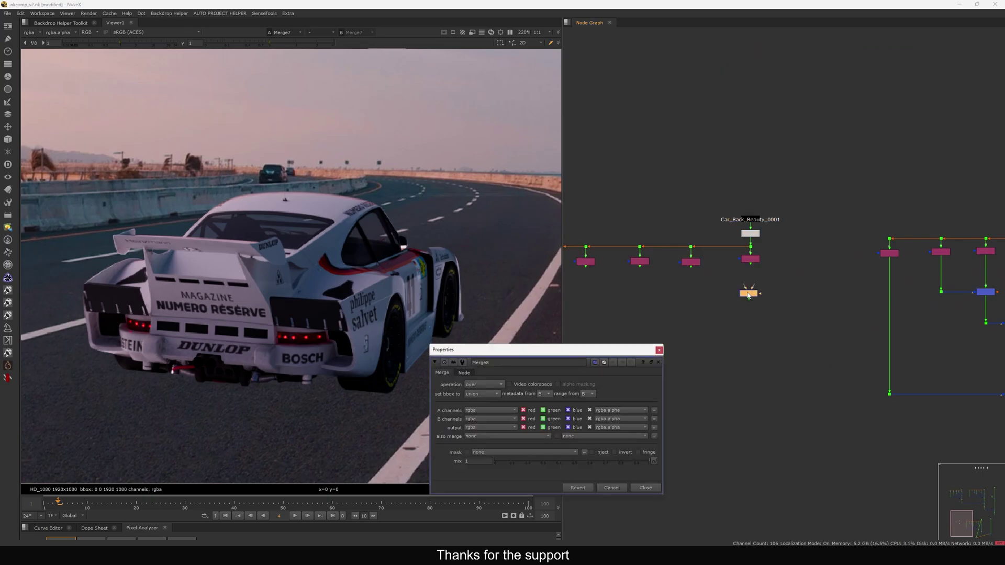
pyautogui.scroll(2, 748, 290)
pyautogui.click(768, 282)
pyautogui.scroll(-5, 740, 276)
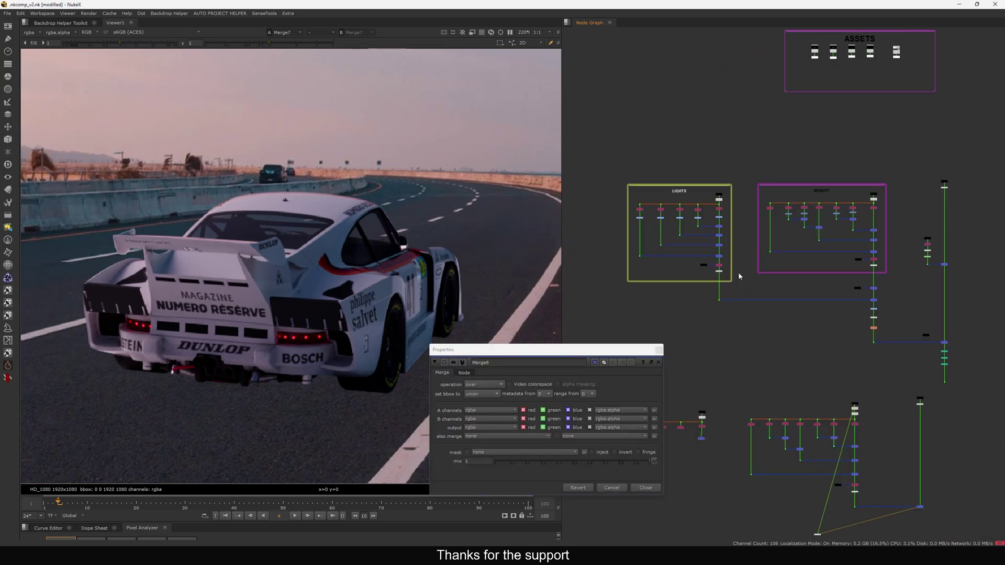
pyautogui.scroll(5, 786, 283)
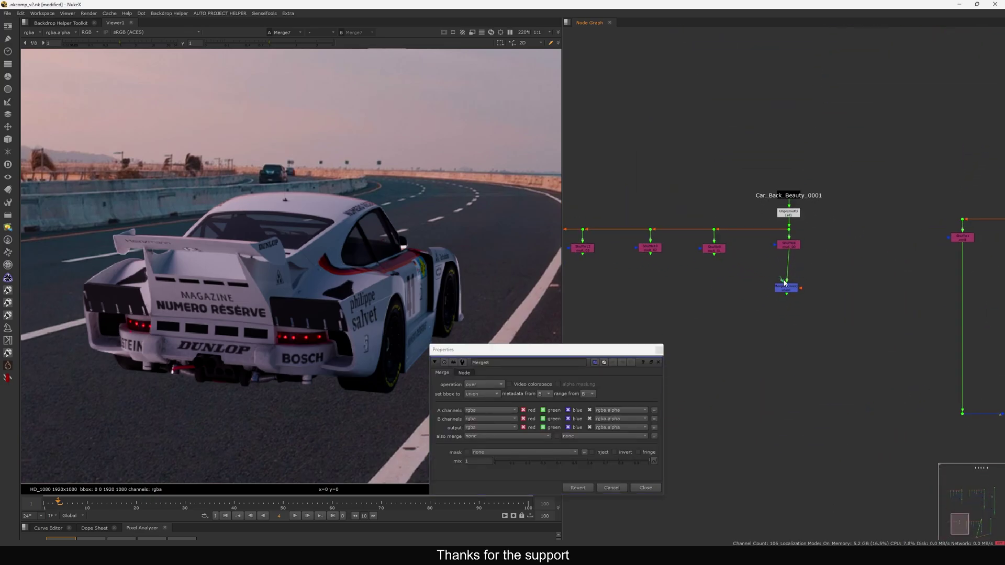
pyautogui.click(785, 289)
pyautogui.press('1')
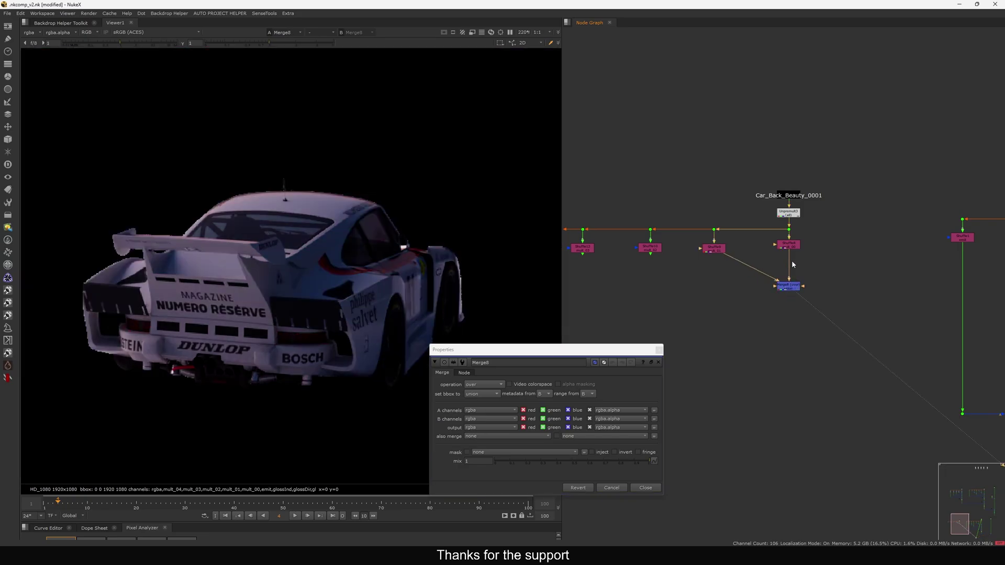
# Step: Compare the lights Unpremult, the main-pipe Shuffle and the new Merge in the viewer
pyautogui.click(790, 215)
pyautogui.press('1')
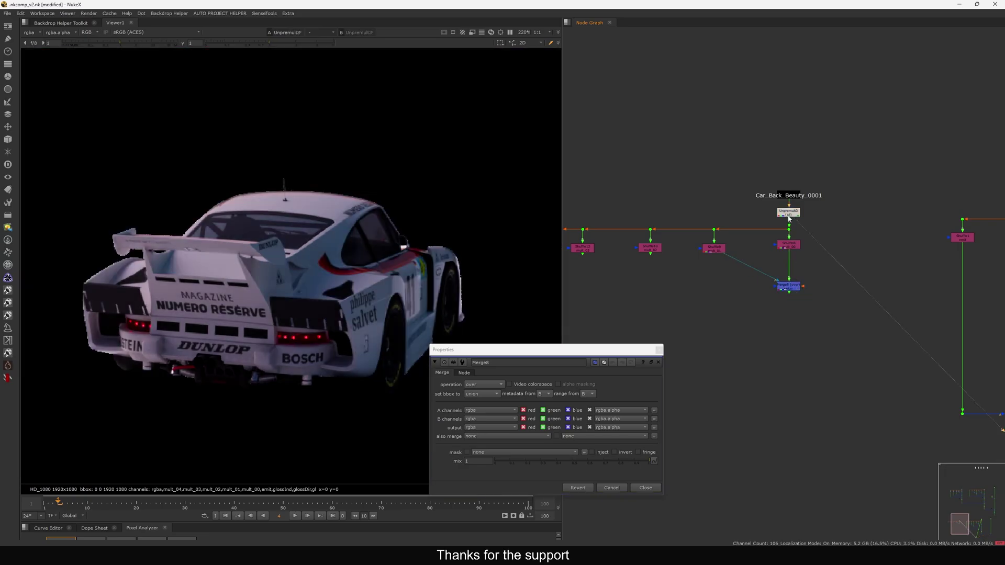
pyautogui.click(786, 248)
pyautogui.press('1')
pyautogui.click(790, 286)
pyautogui.click(790, 212)
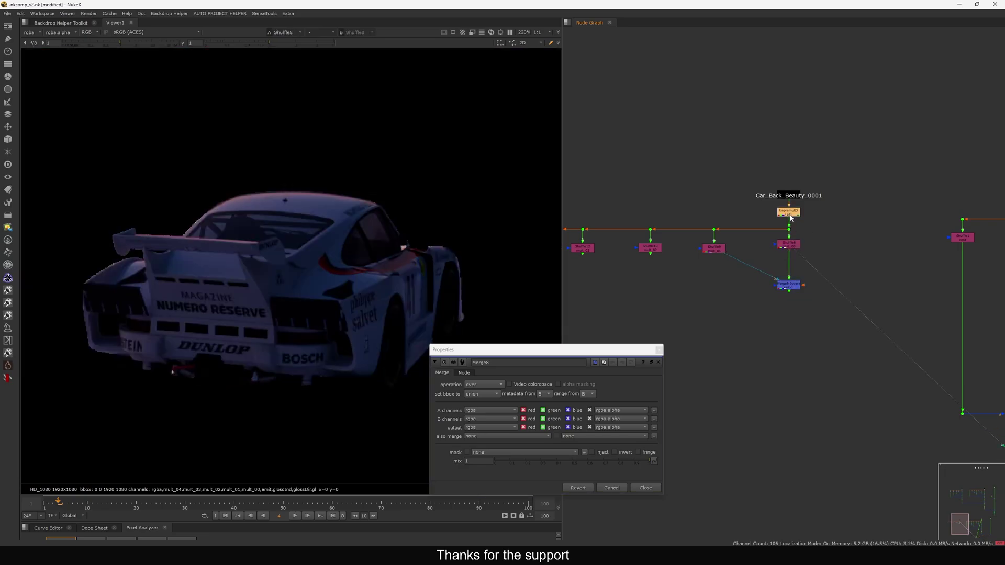
pyautogui.press('1')
pyautogui.click(789, 243)
pyautogui.press('1')
pyautogui.click(790, 286)
pyautogui.press('1')
pyautogui.moveTo(791, 286); pyautogui.dragTo(791, 287)
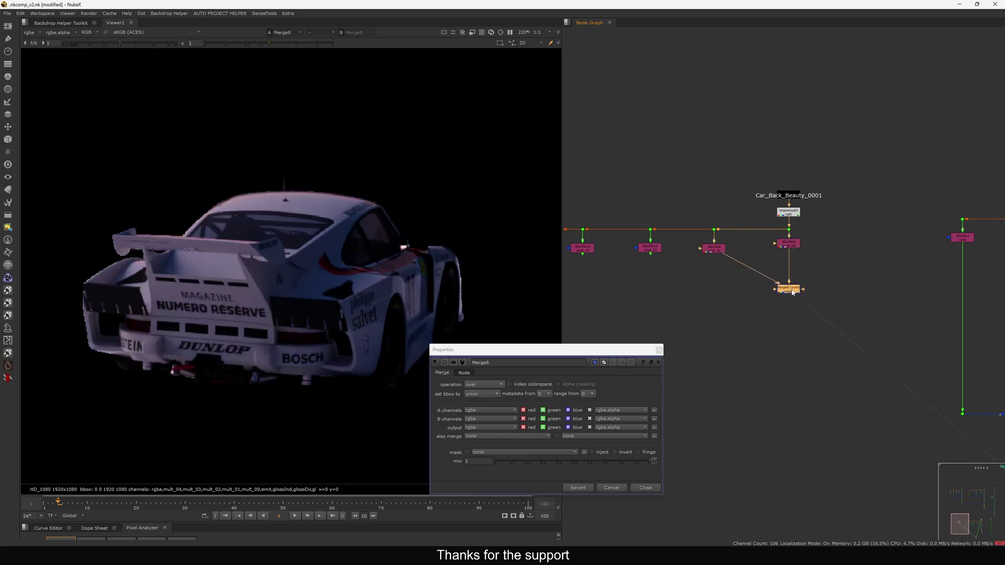
# Step: Set the operation of the Merge joining the first two light passes to plus
pyautogui.click(486, 387)
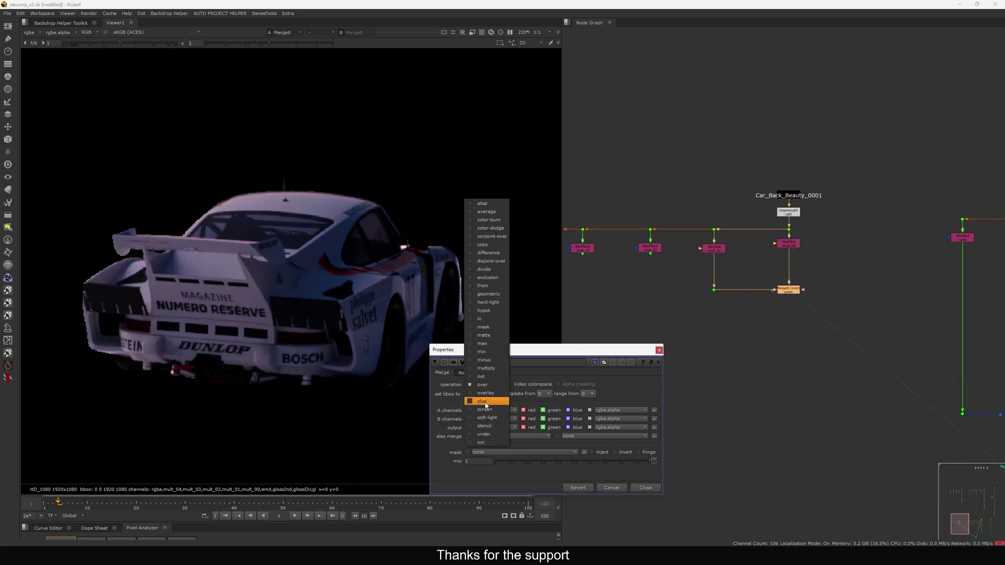
pyautogui.click(485, 404)
pyautogui.click(780, 330)
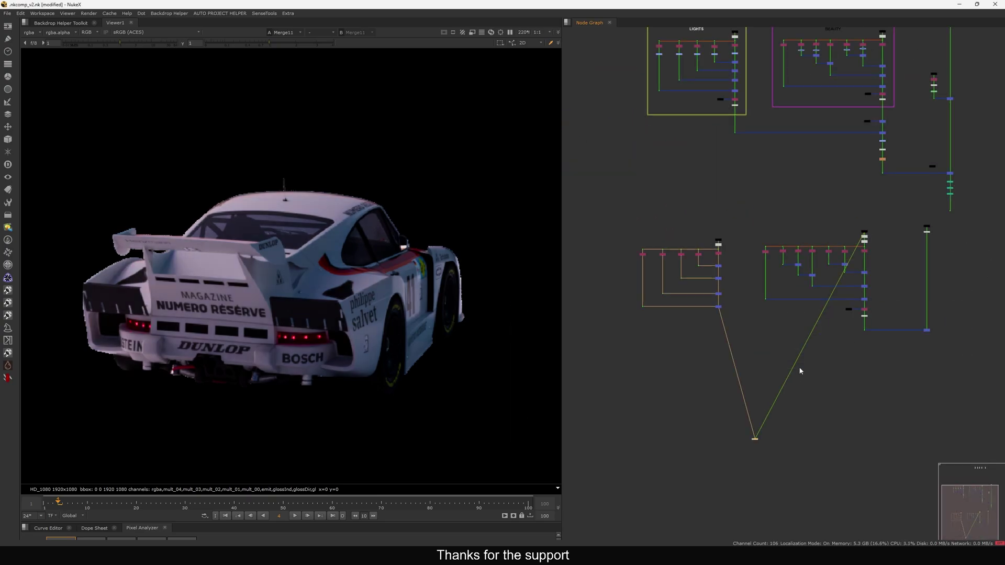
# Step: Duplicate Copy1, Premult4 and their Car_Back_Beauty_0001 stamp onto the end of the lights rebuild, and display the new Premult
pyautogui.scroll(8, 854, 317)
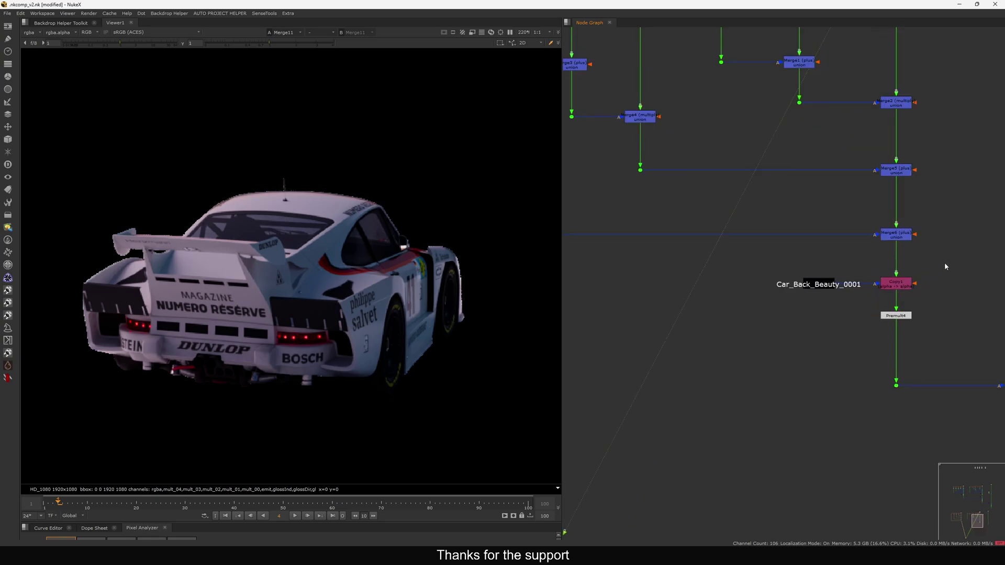
pyautogui.moveTo(949, 258); pyautogui.dragTo(747, 331)
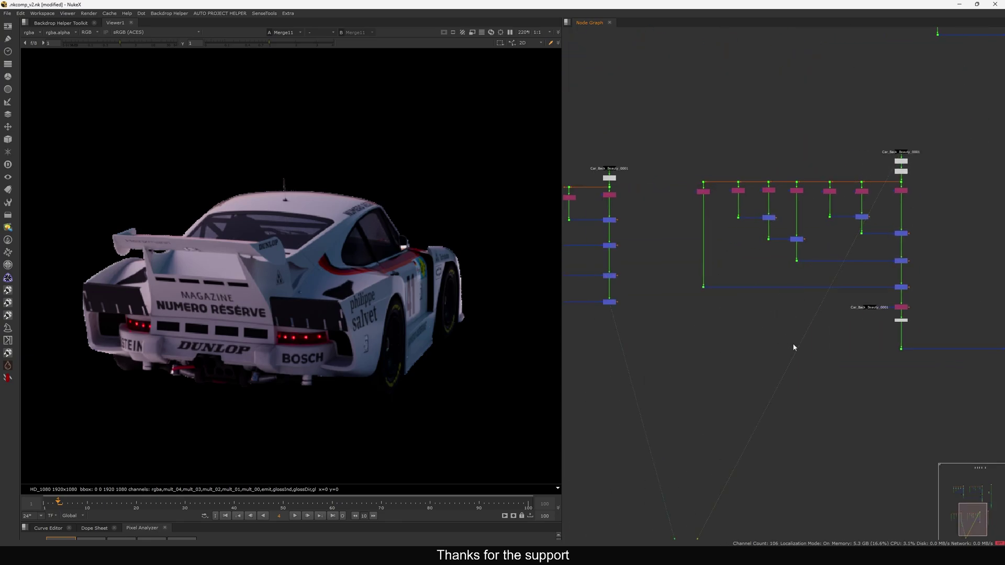
pyautogui.scroll(5, 714, 338)
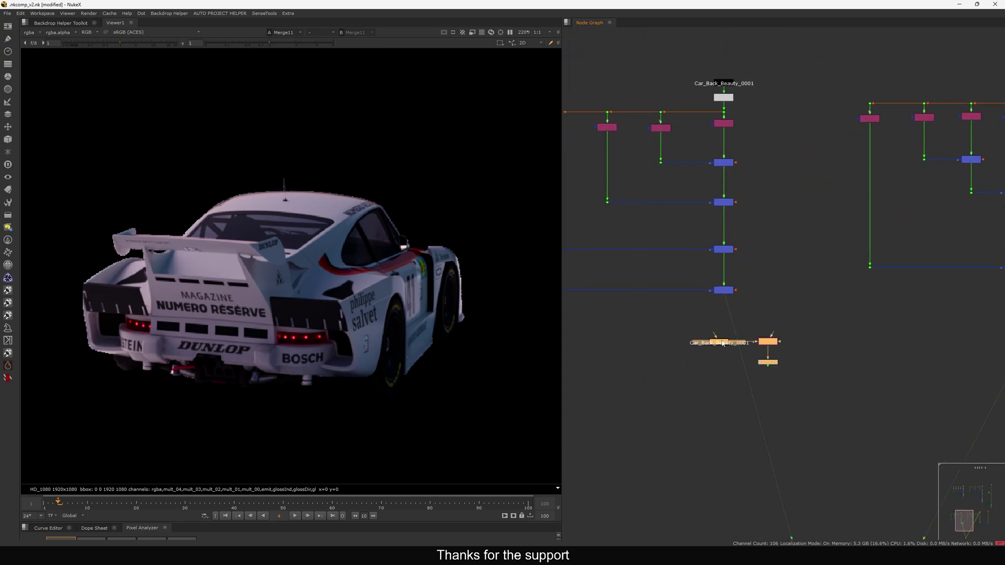
pyautogui.scroll(3, 731, 341)
pyautogui.moveTo(722, 281); pyautogui.dragTo(719, 269)
pyautogui.moveTo(791, 350); pyautogui.dragTo(776, 367)
pyautogui.press('1')
pyautogui.scroll(-4, 746, 349)
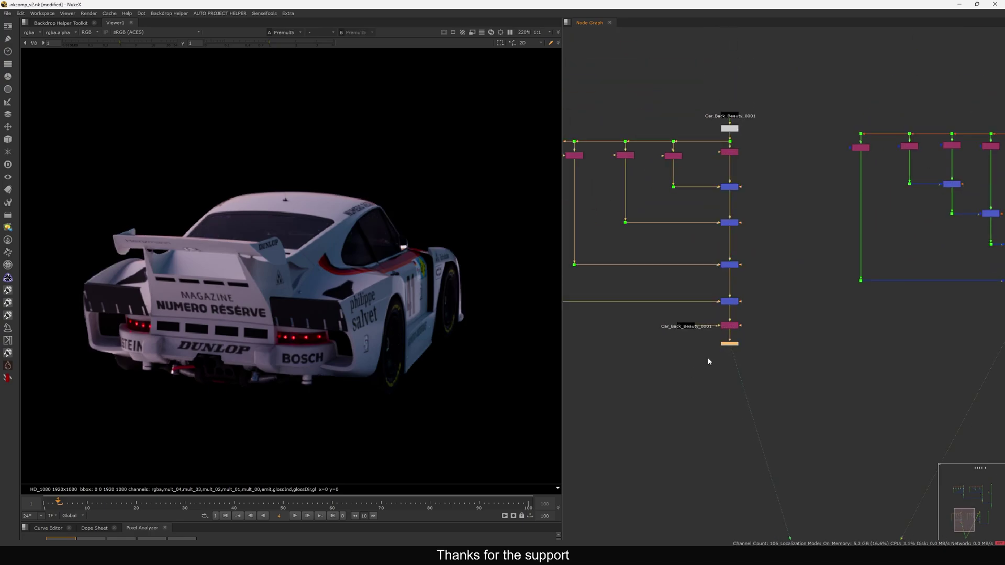
# Step: Compare the original Car_Back_Beauty_0001 stamp with the final Premults of the beauty rebuild and the lights rebuild
pyautogui.scroll(2, 738, 168)
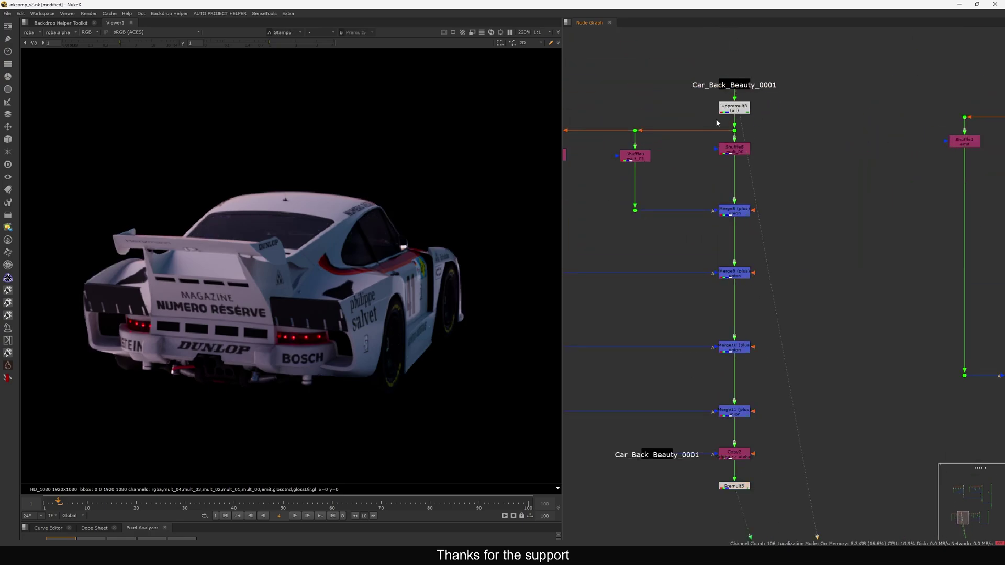
pyautogui.press('1')
pyautogui.scroll(-4, 762, 292)
pyautogui.moveTo(994, 356); pyautogui.dragTo(819, 306, button='middle')
pyautogui.scroll(2, 836, 275)
pyautogui.moveTo(802, 280); pyautogui.dragTo(860, 266)
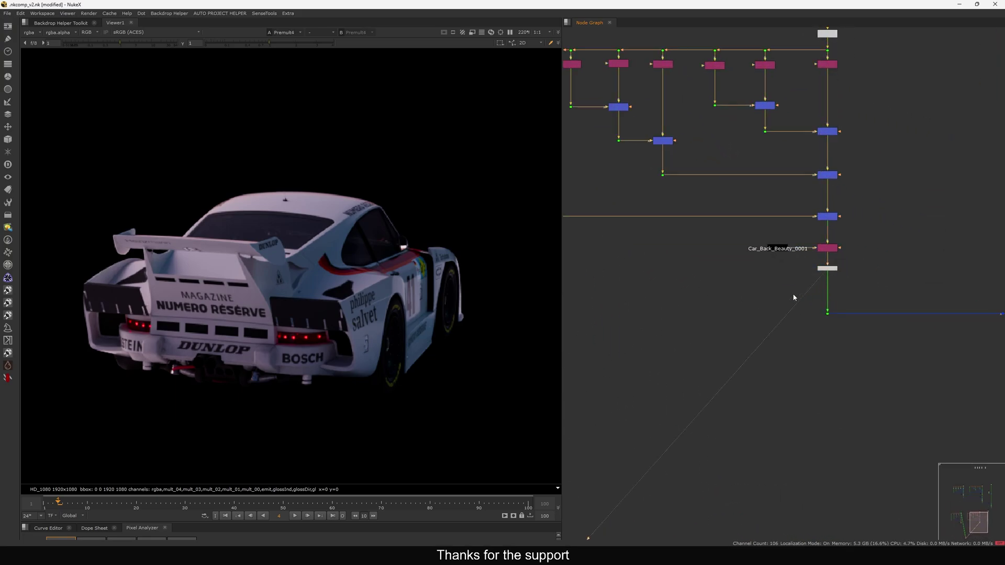
pyautogui.scroll(-2, 699, 335)
pyautogui.moveTo(595, 333); pyautogui.dragTo(903, 304, button='middle')
pyautogui.click(732, 267)
pyautogui.press('1')
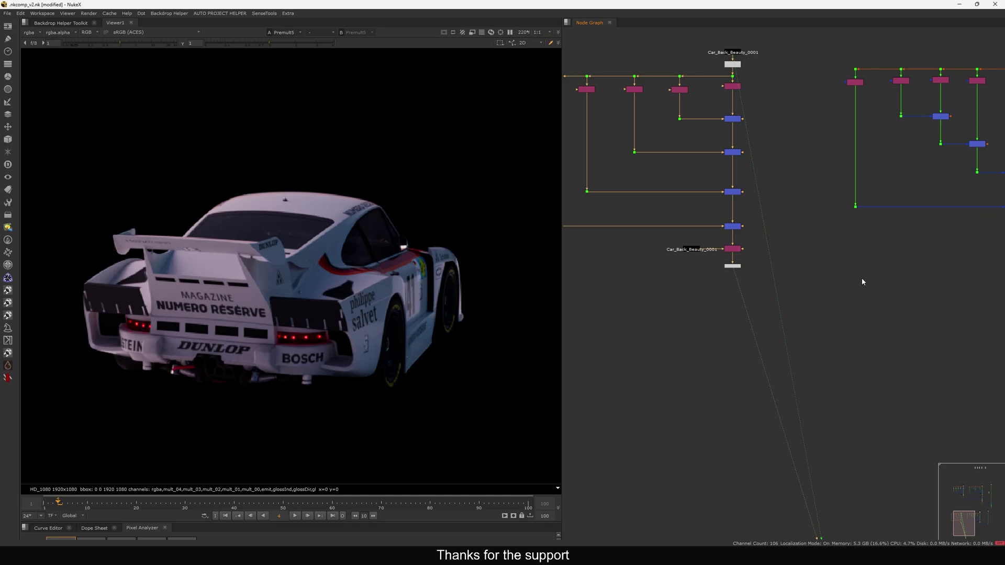
# Step: Switch the viewer between Premult4 and Premult5 to check that both rebuilds match
pyautogui.moveTo(983, 279); pyautogui.dragTo(729, 309, button='middle')
pyautogui.scroll(3, 864, 286)
pyautogui.moveTo(814, 298); pyautogui.dragTo(894, 269)
pyautogui.press('1')
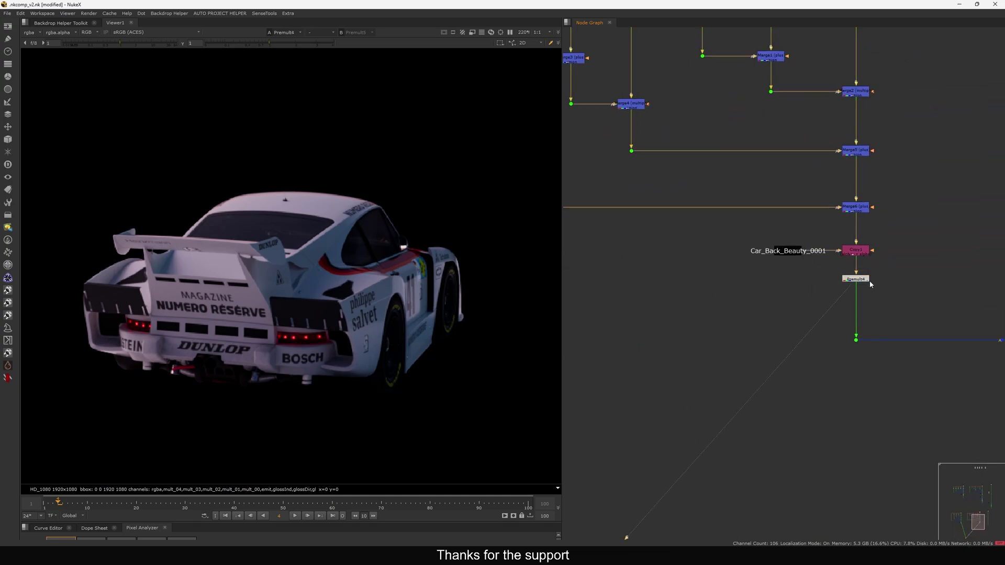
pyautogui.press('2')
pyautogui.press('1')
pyautogui.scroll(-5, 788, 298)
pyautogui.press('2')
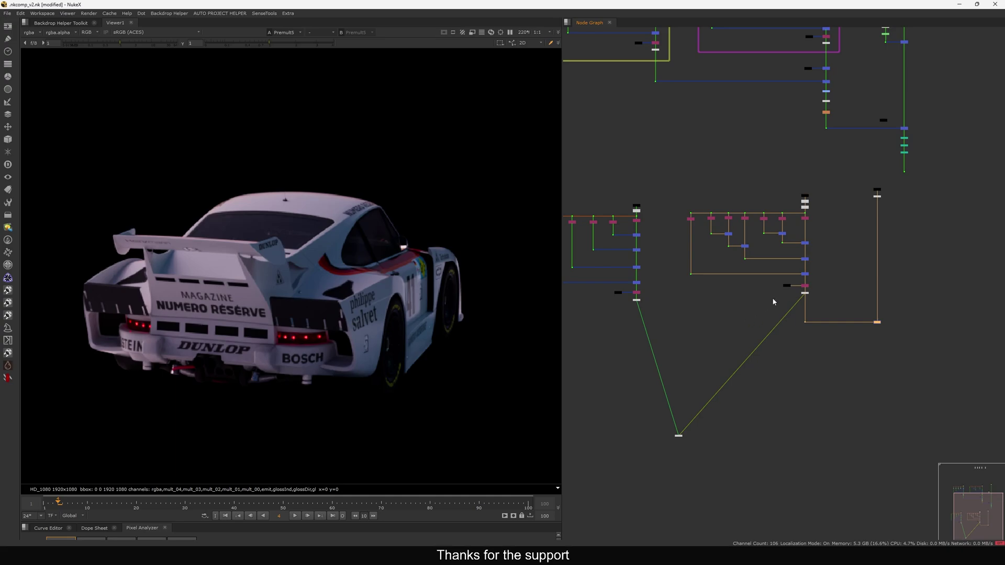
pyautogui.scroll(2, 789, 296)
pyautogui.moveTo(804, 297); pyautogui.dragTo(729, 341)
pyautogui.scroll(4, 798, 300)
pyautogui.moveTo(807, 295); pyautogui.dragTo(800, 307, button='middle')
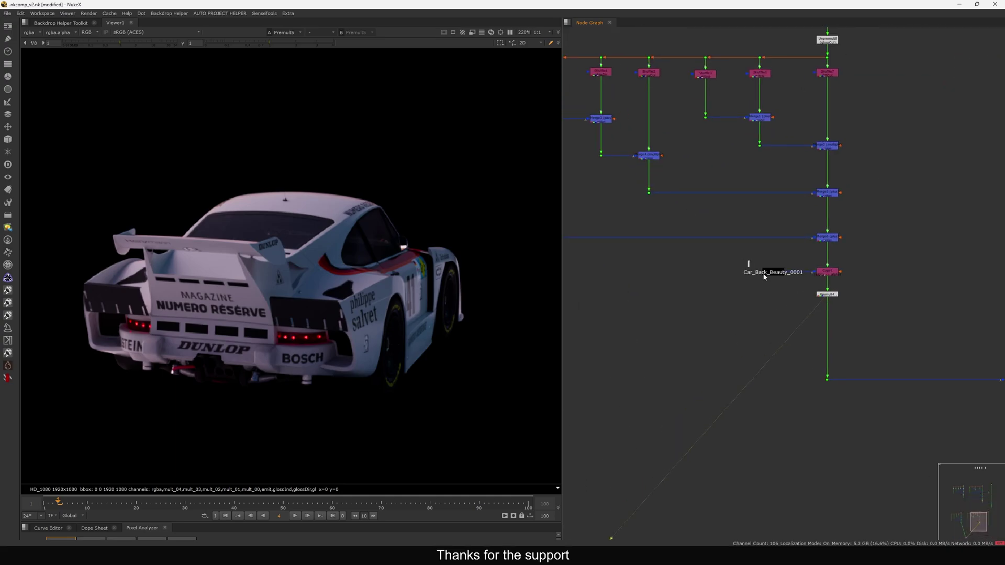
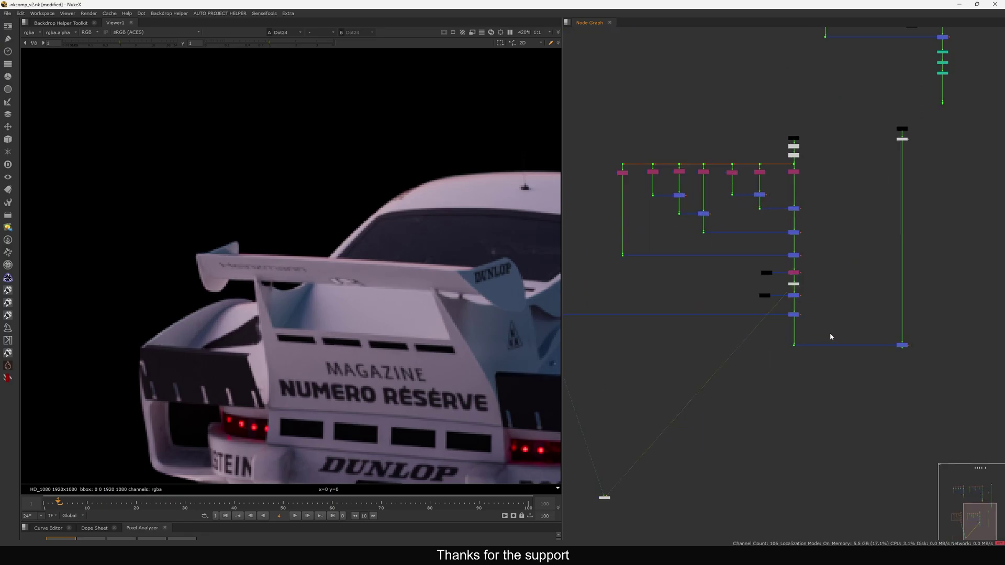
# Step: Display Merge7 to check the combined rebuilds over the BG plate
pyautogui.moveTo(843, 327); pyautogui.dragTo(936, 364)
pyautogui.press('1')
pyautogui.moveTo(793, 353); pyautogui.dragTo(900, 378, button='middle')
pyautogui.scroll(2, 669, 317)
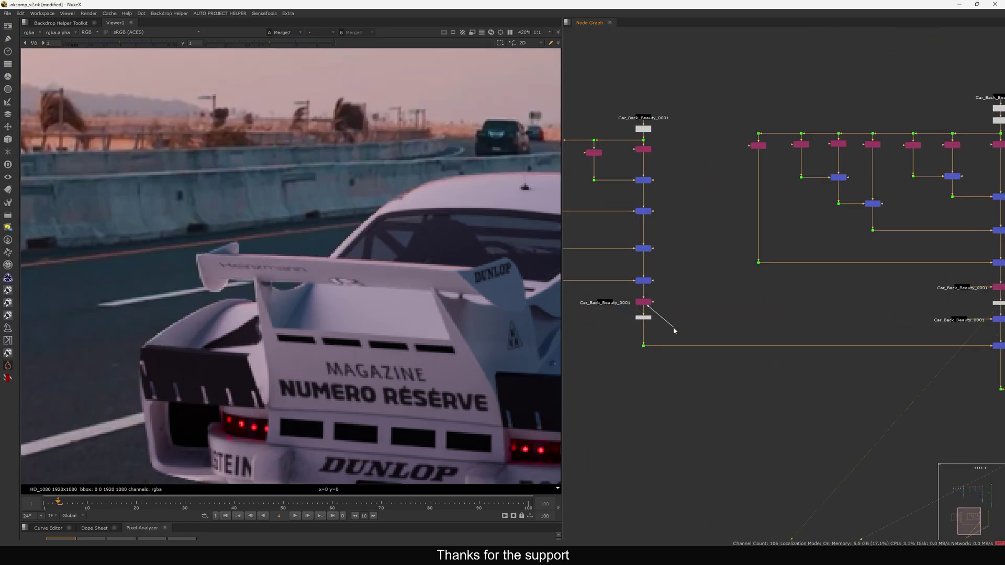
# Step: Try disabling the lights rebuild's final Premult and adding a Premult after the Merge that joins both rebuilds
pyautogui.moveTo(619, 307); pyautogui.dragTo(683, 334)
pyautogui.press('d')
pyautogui.scroll(-3, 683, 333)
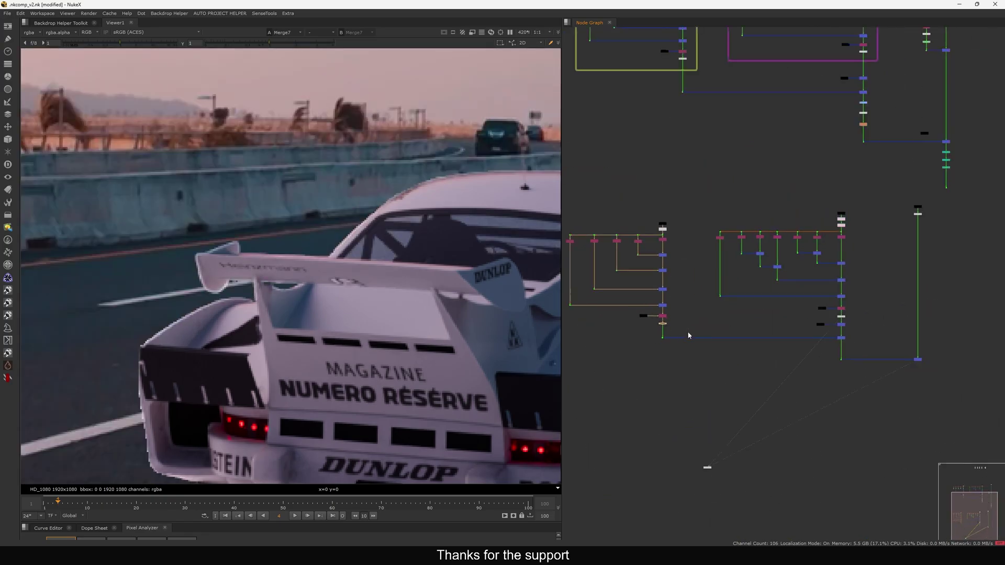
pyautogui.moveTo(834, 350); pyautogui.dragTo(770, 347, button='middle')
pyautogui.scroll(5, 771, 348)
pyautogui.click(786, 316)
pyautogui.press('Tab')
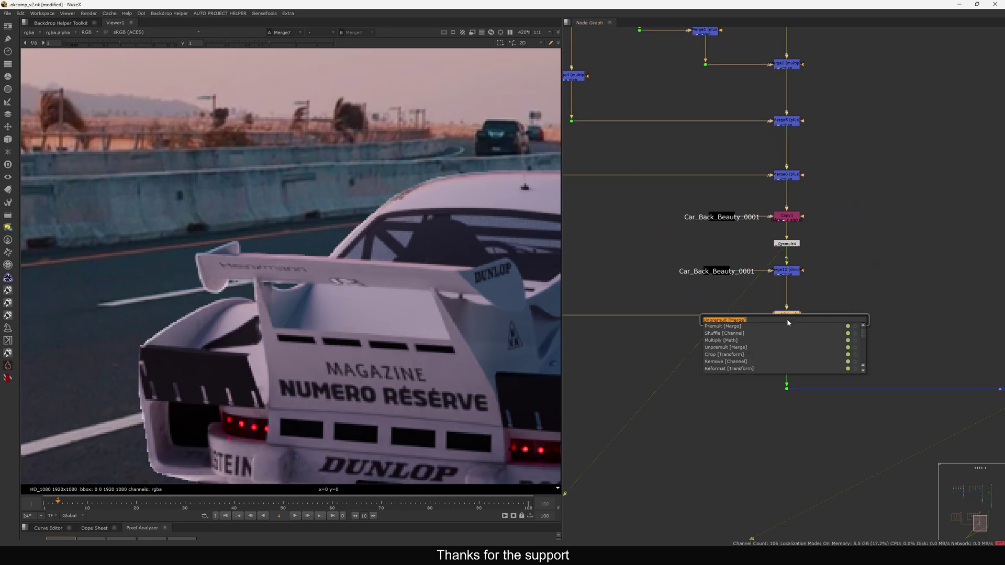
pyautogui.write('pre')
pyautogui.press('Return')
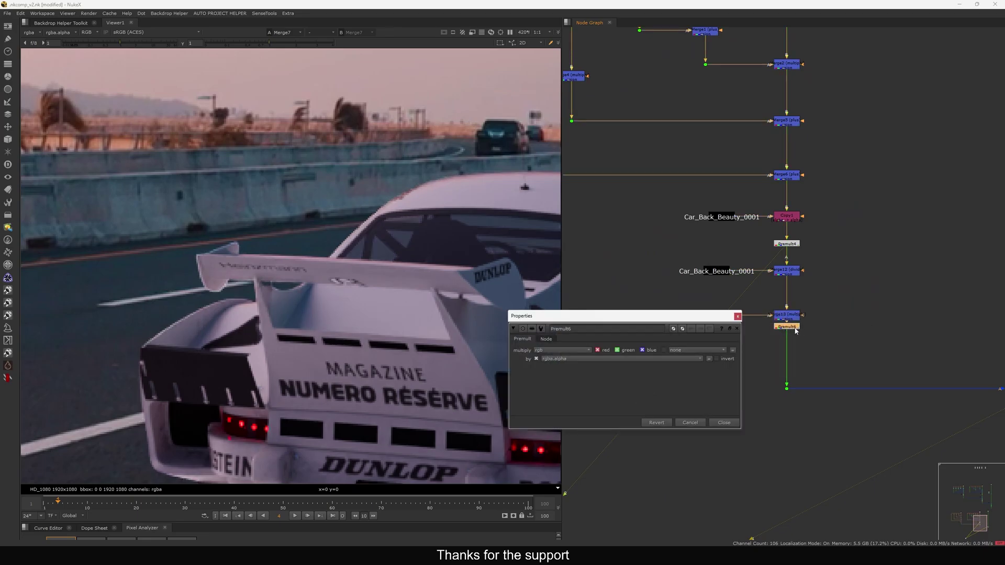
pyautogui.press('Escape')
# Step: Try deleting the Premult below Copy2 at the end of the lights rebuild
pyautogui.scroll(-5, 754, 330)
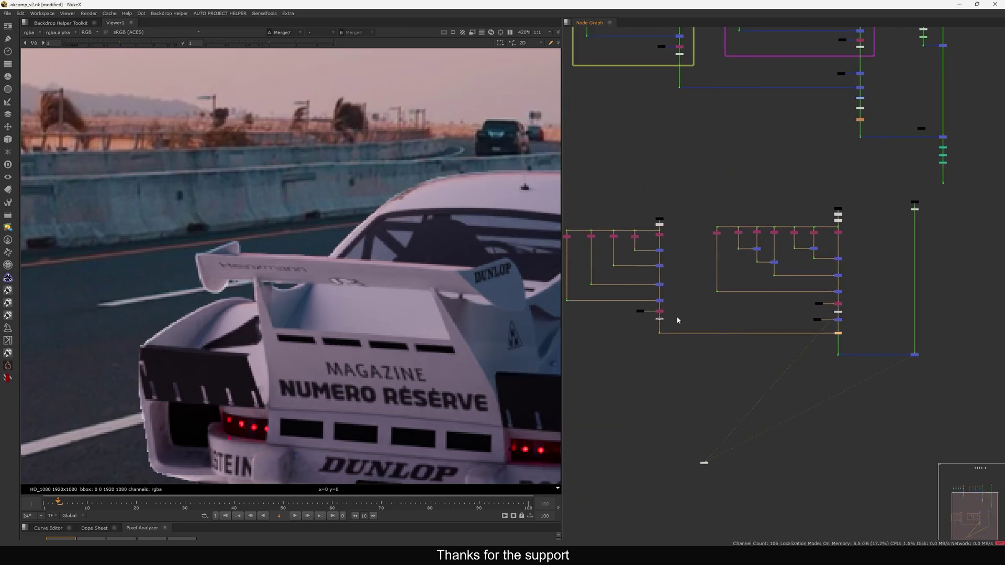
pyautogui.scroll(5, 653, 319)
pyautogui.moveTo(636, 312); pyautogui.dragTo(720, 333)
pyautogui.press('Delete')
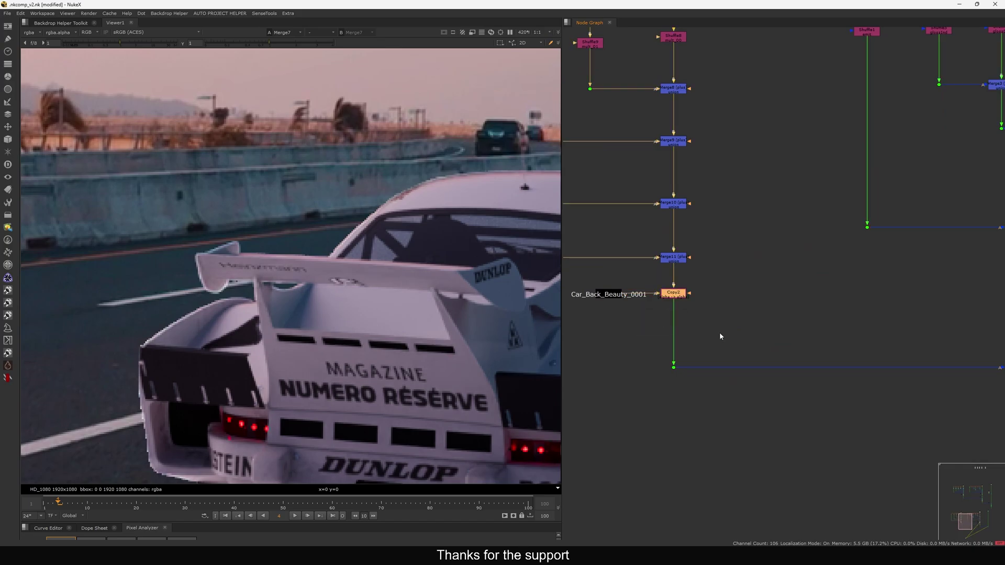
# Step: Rewire Merge7's foreground input to the original Car_Back_Beauty_0001 stamp and back to the rebuilt branch, comparing the car's edges
pyautogui.scroll(-4, 720, 337)
pyautogui.moveTo(850, 357); pyautogui.dragTo(844, 351)
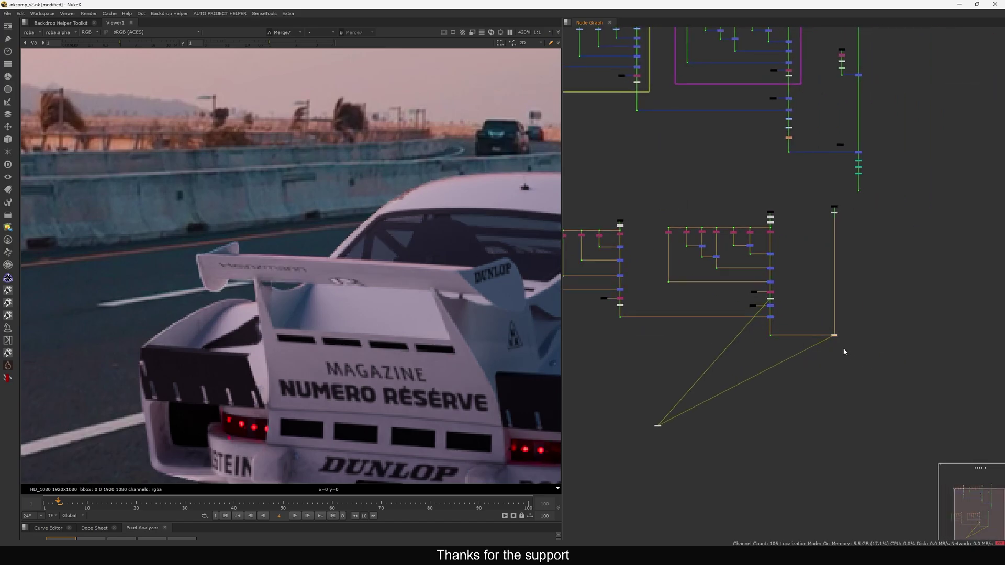
pyautogui.scroll(3, 765, 341)
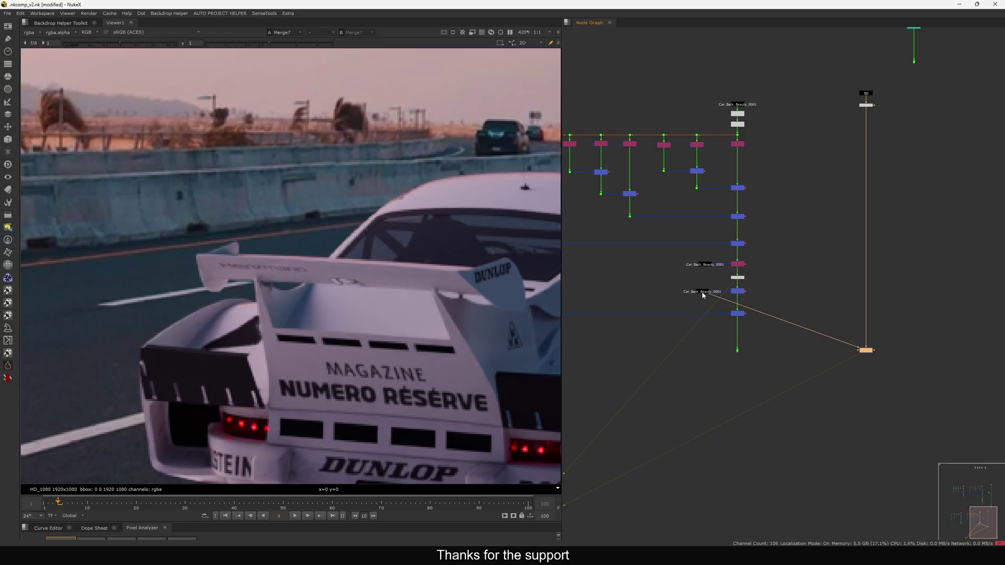
pyautogui.scroll(5, 507, 312)
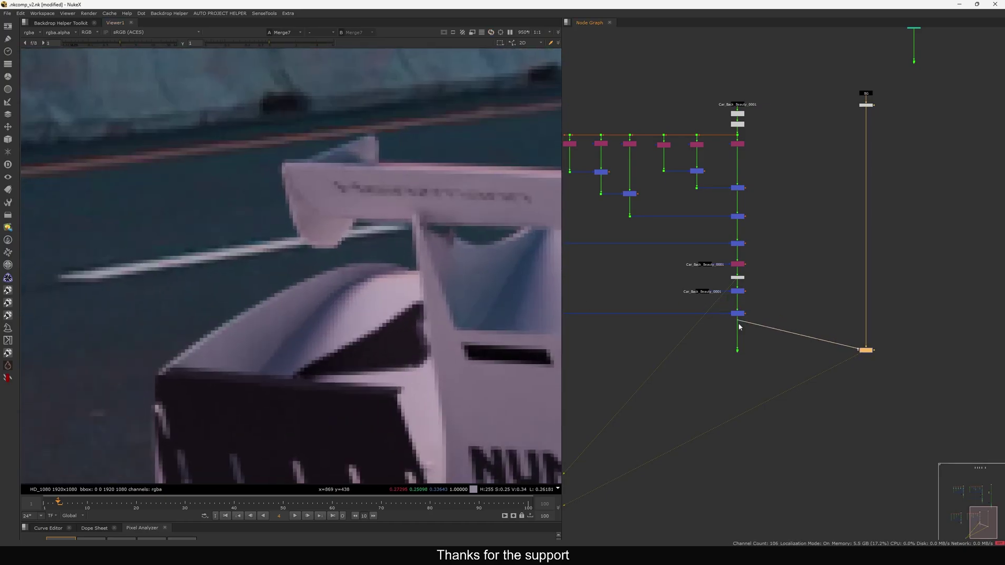
pyautogui.moveTo(737, 355); pyautogui.dragTo(752, 353, button='middle')
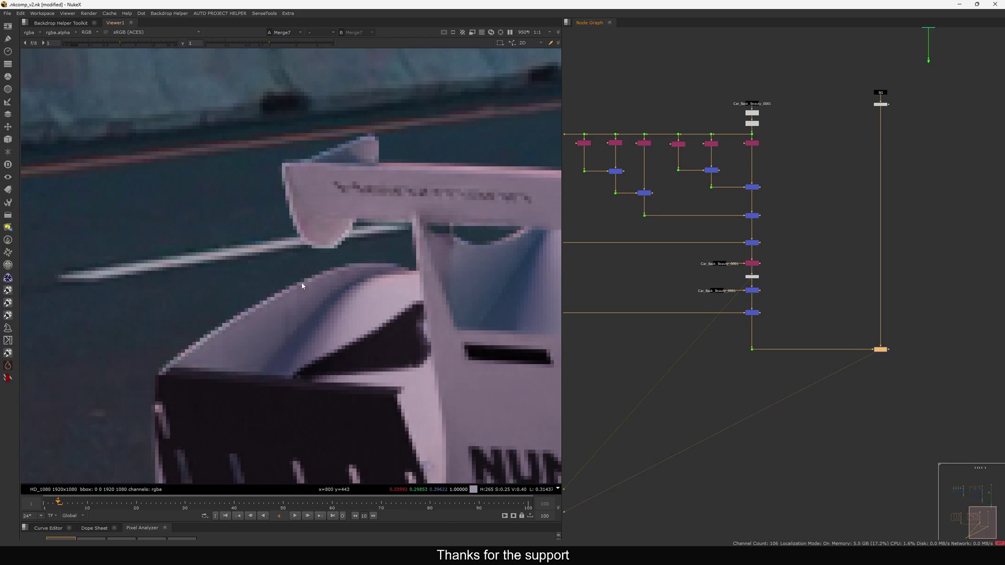
# Step: Display Merge2 close up on the car's edges and disable the diffCol and glossCol Unpremults
pyautogui.scroll(3, 302, 284)
pyautogui.moveTo(737, 272); pyautogui.dragTo(740, 278, button='middle')
pyautogui.click(754, 193)
pyautogui.press('1')
pyautogui.scroll(3, 729, 109)
pyautogui.moveTo(754, 121); pyautogui.dragTo(812, 160)
pyautogui.press('d')
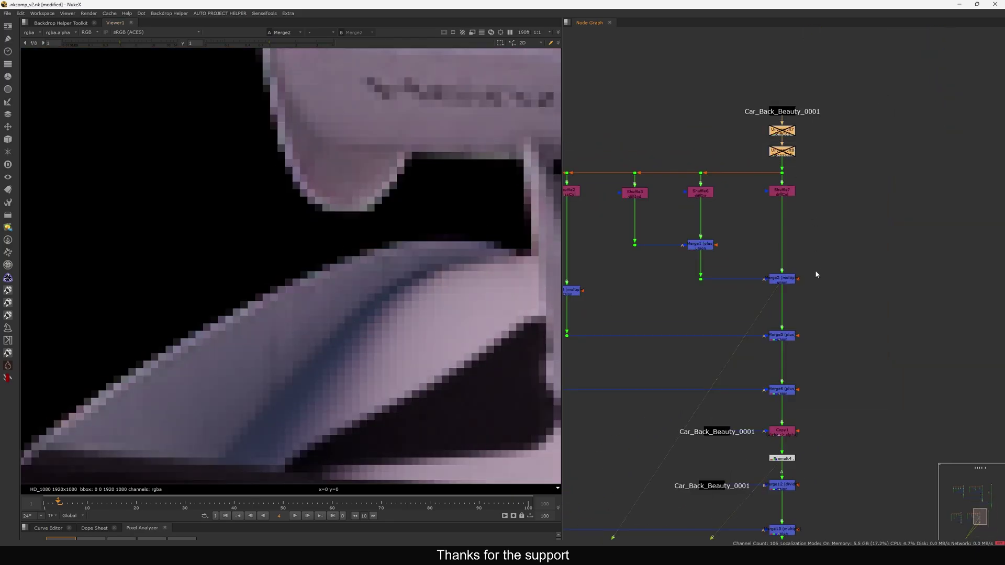
# Step: Display the Merge6 result of the beauty rebuild to check the car's edges
pyautogui.moveTo(816, 271); pyautogui.dragTo(795, 190, button='middle')
pyautogui.scroll(-3, 793, 195)
pyautogui.scroll(3, 778, 266)
pyautogui.click(782, 247)
pyautogui.press('1')
# Step: Display the Merge7 composite over the BG and try feeding its foreground input directly from Merge6, before Copy1 and Premult4
pyautogui.scroll(-3, 785, 247)
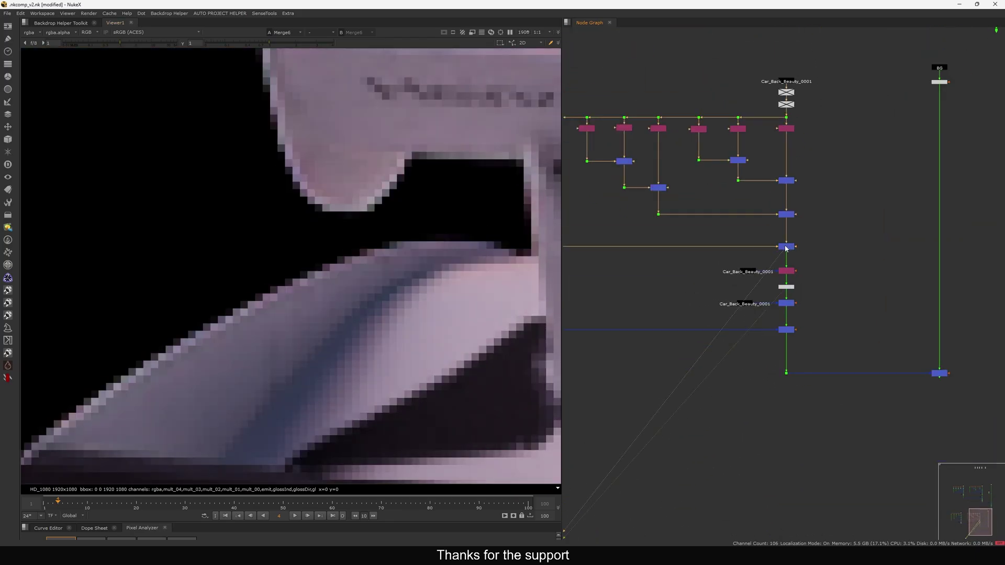
pyautogui.scroll(-2, 786, 248)
pyautogui.click(915, 354)
pyautogui.press('1')
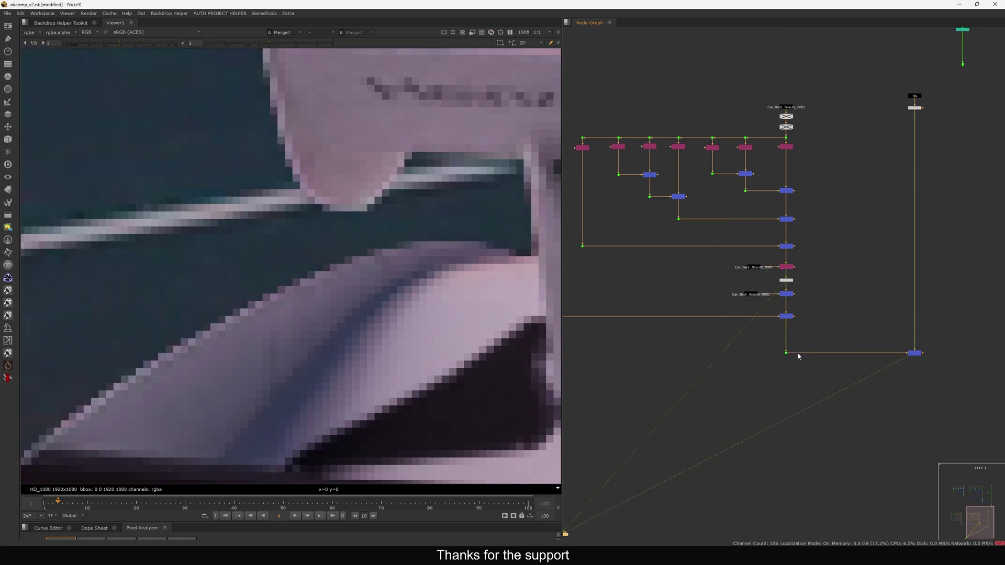
pyautogui.moveTo(786, 254); pyautogui.dragTo(789, 248)
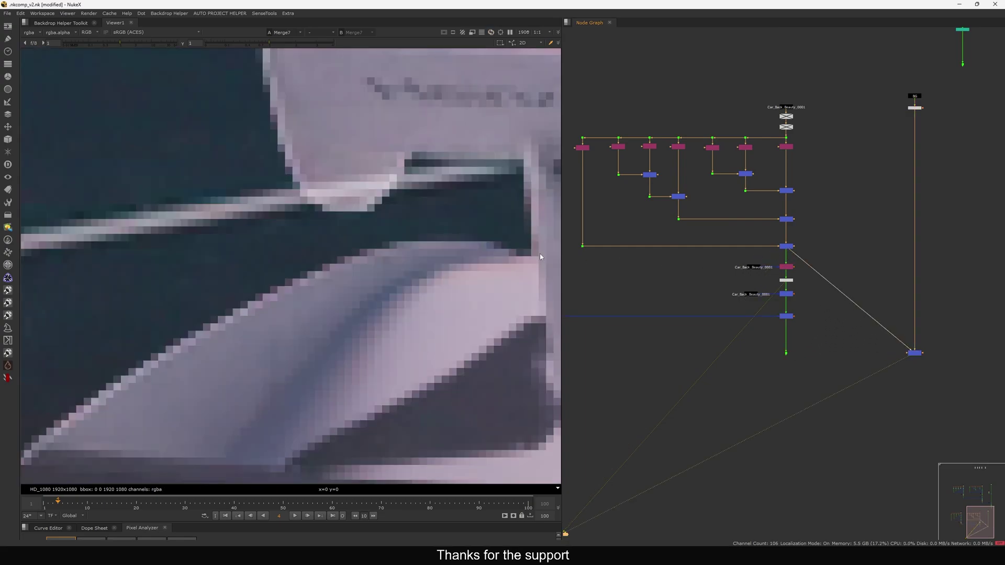
# Step: View the diffCol Shuffle7, Merge2 and Merge6 one after another to compare the car's edges through the rebuild
pyautogui.scroll(-3, 406, 237)
pyautogui.moveTo(758, 150); pyautogui.dragTo(762, 186, button='middle')
pyautogui.scroll(4, 763, 186)
pyautogui.click(813, 192)
pyautogui.press('1')
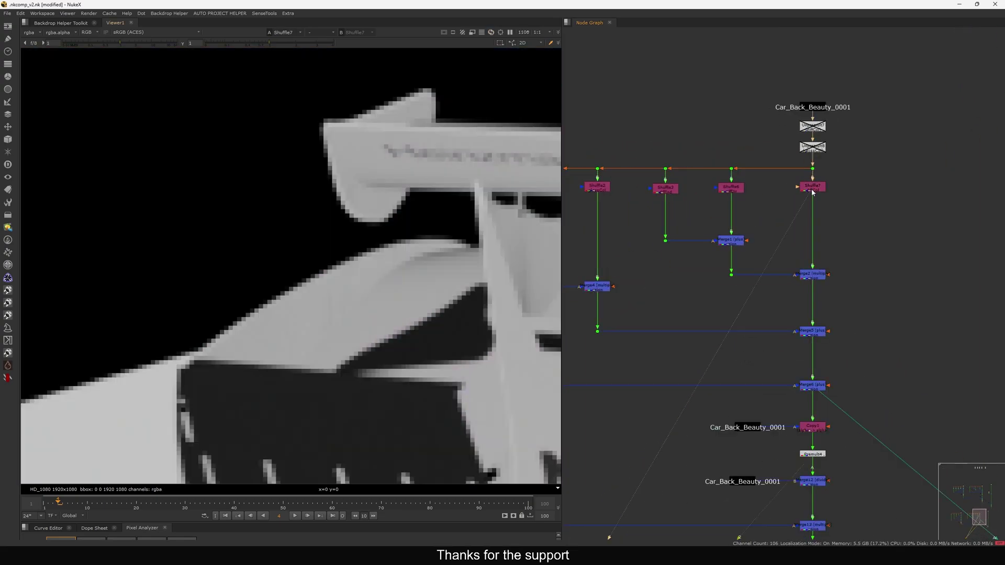
pyautogui.click(815, 278)
pyautogui.press('1')
pyautogui.moveTo(810, 387); pyautogui.dragTo(792, 341, button='middle')
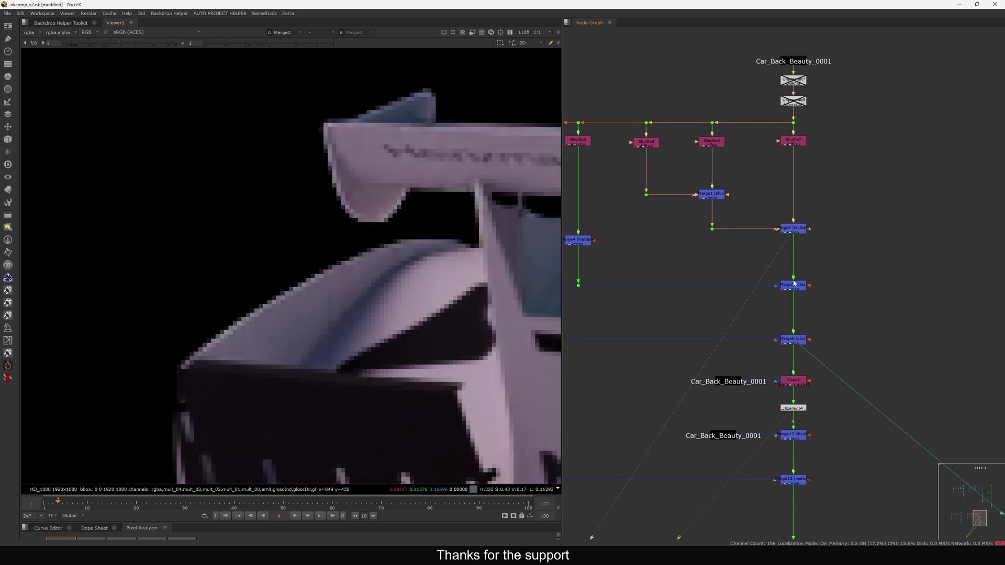
pyautogui.click(792, 341)
pyautogui.press('1')
# Step: Rewire Merge7's foreground input to Premult4 and display the Merge7 composite
pyautogui.moveTo(804, 350); pyautogui.dragTo(794, 409)
pyautogui.scroll(-6, 749, 300)
pyautogui.click(855, 386)
pyautogui.press('1')
pyautogui.moveTo(772, 336); pyautogui.dragTo(769, 300, button='middle')
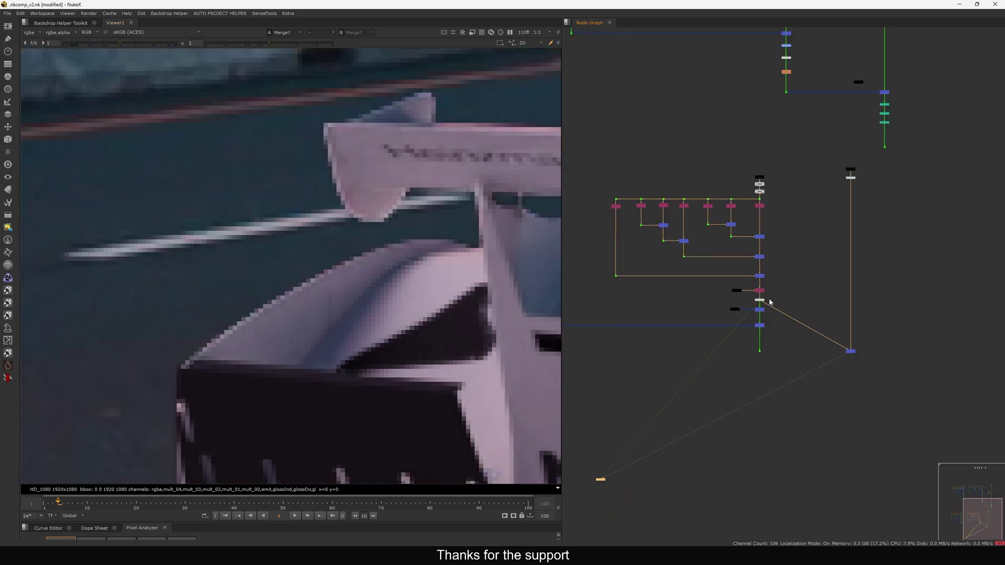
# Step: Examine the composited car's edges around the rear wing and wheel arch and the Premult4 connection behind them
pyautogui.scroll(3, 770, 300)
pyautogui.moveTo(719, 318); pyautogui.dragTo(799, 280)
pyautogui.scroll(5, 720, 319)
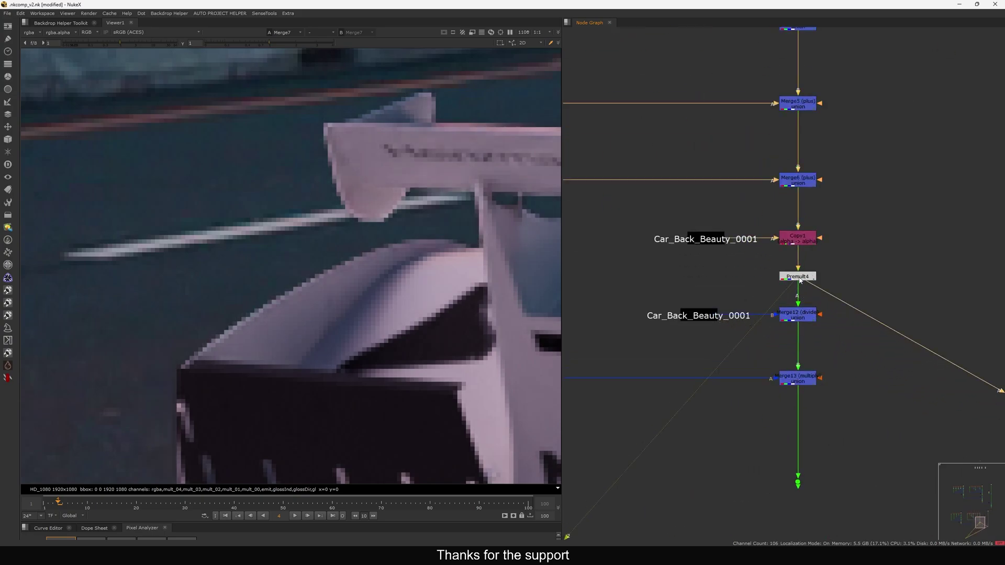
pyautogui.moveTo(810, 286); pyautogui.dragTo(780, 269, button='middle')
pyautogui.moveTo(780, 270)
pyautogui.mouseDown()
pyautogui.moveTo(705, 301)
pyautogui.moveTo(674, 302)
pyautogui.moveTo(752, 310)
pyautogui.moveTo(784, 265)
pyautogui.moveTo(775, 261)
pyautogui.mouseUp()
pyautogui.scroll(-4, 775, 262)
pyautogui.scroll(-4, 426, 249)
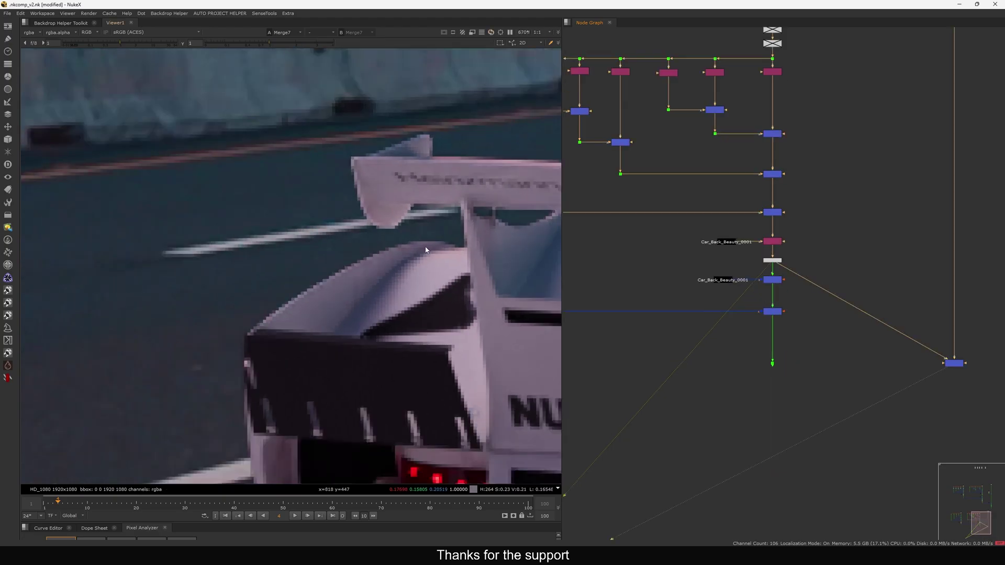
pyautogui.moveTo(653, 197); pyautogui.dragTo(647, 325, button='middle')
pyautogui.scroll(4, 759, 172)
pyautogui.scroll(-3, 754, 174)
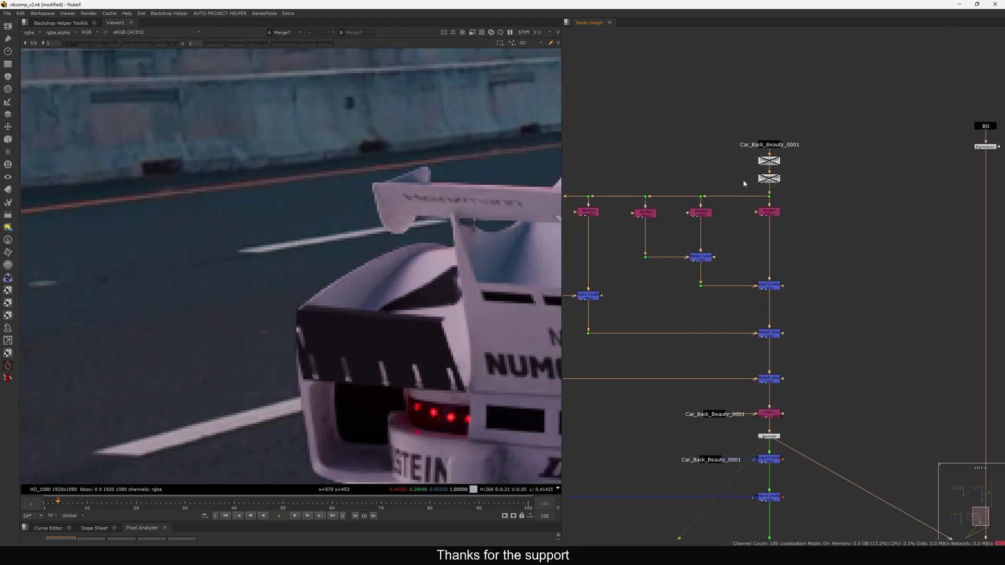
# Step: Try inserting an Unpremult that divides all channels between the disabled diffCol and glossCol Unpremults
pyautogui.scroll(4, 743, 165)
pyautogui.moveTo(746, 167); pyautogui.dragTo(860, 226)
pyautogui.scroll(-4, 736, 249)
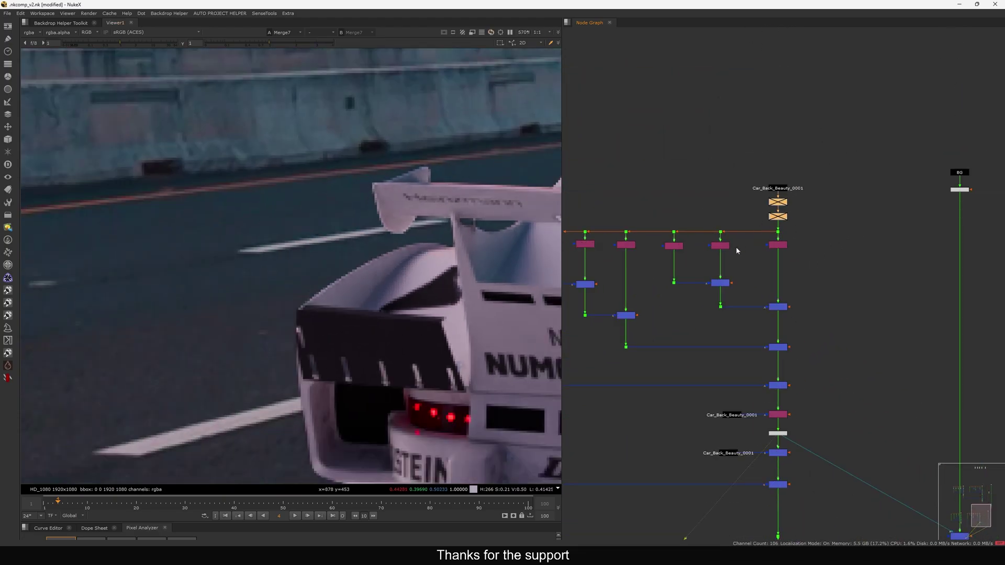
pyautogui.moveTo(736, 249); pyautogui.dragTo(806, 201, button='middle')
pyautogui.moveTo(834, 282); pyautogui.dragTo(772, 318, button='middle')
pyautogui.scroll(3, 779, 309)
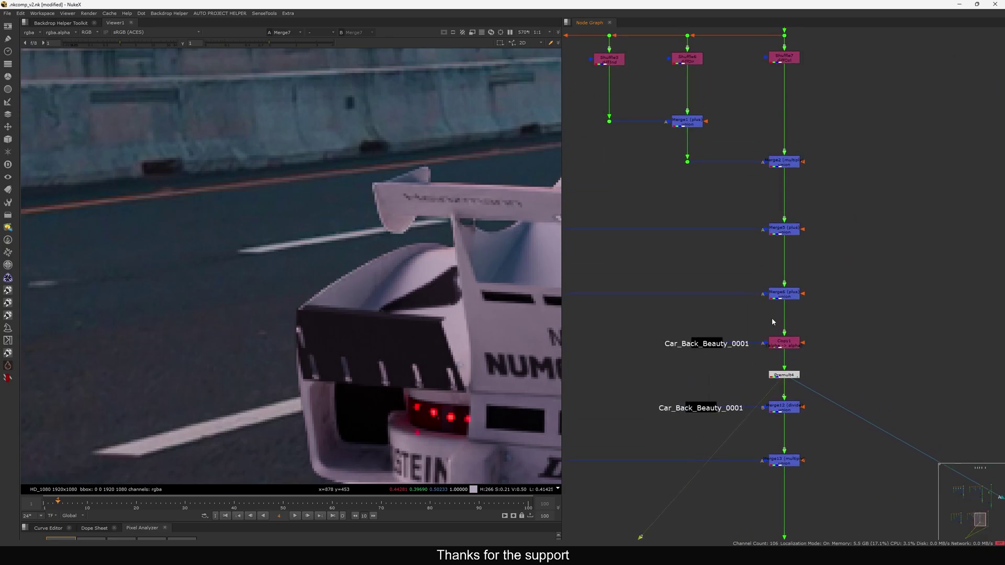
pyautogui.moveTo(786, 149); pyautogui.dragTo(784, 241, button='middle')
pyautogui.scroll(4, 780, 210)
pyautogui.press('Tab')
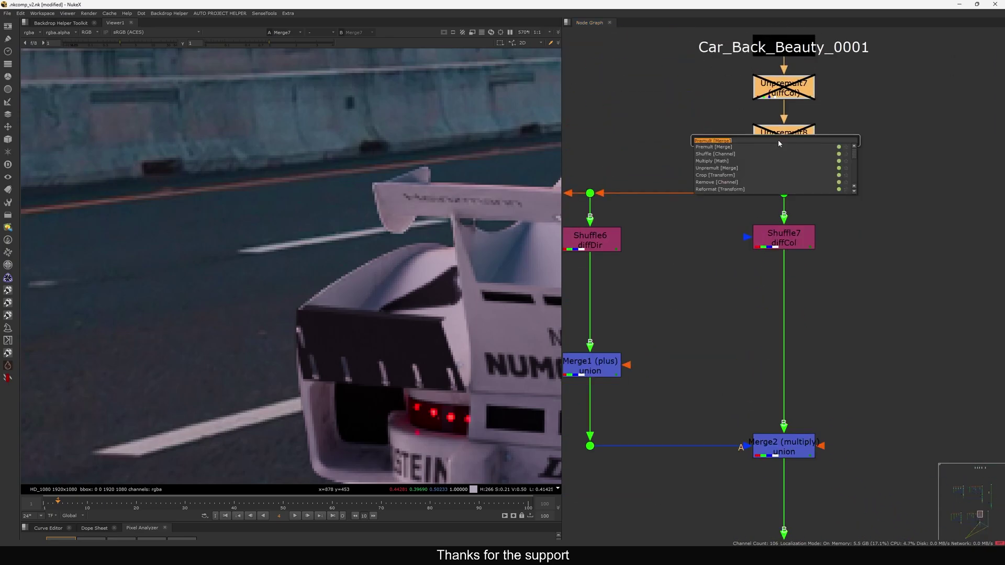
pyautogui.write('un')
pyautogui.press('Return')
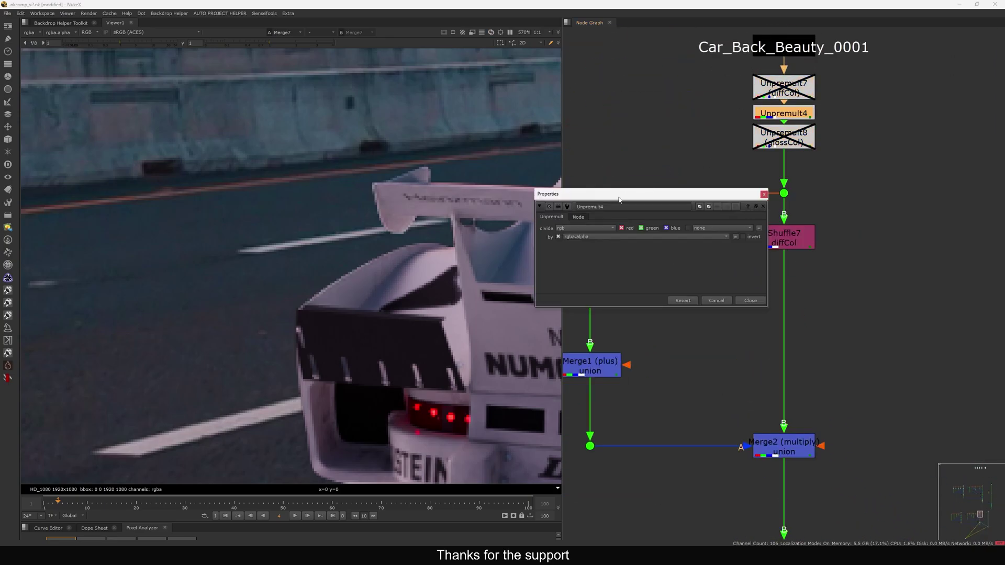
pyautogui.click(582, 229)
pyautogui.click(576, 237)
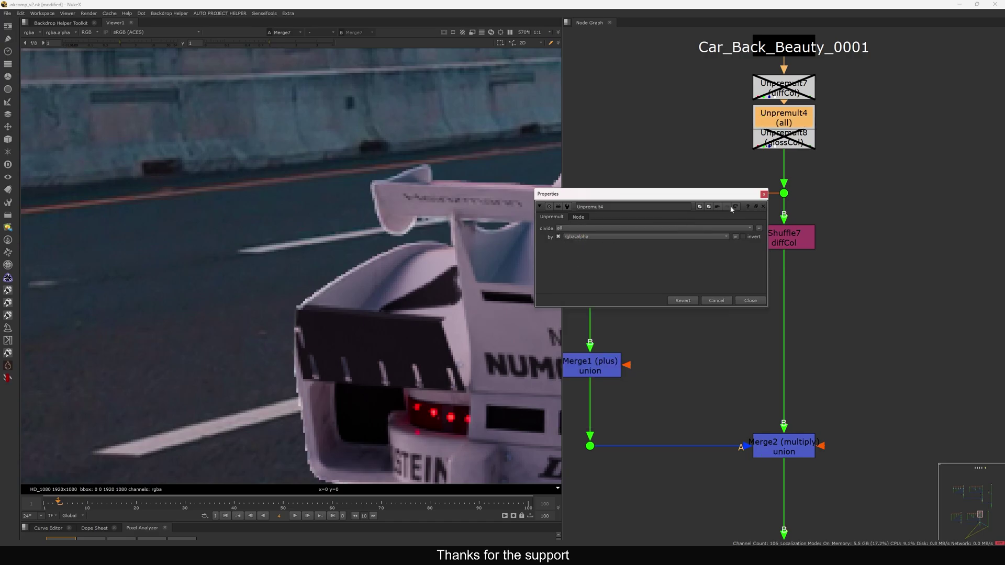
# Step: Delete the all-channels Unpremult and re-enable the diffCol and glossCol Unpremults under Car_Back_Beauty_0001
pyautogui.click(764, 196)
pyautogui.moveTo(785, 124); pyautogui.dragTo(785, 120)
pyautogui.press('Delete')
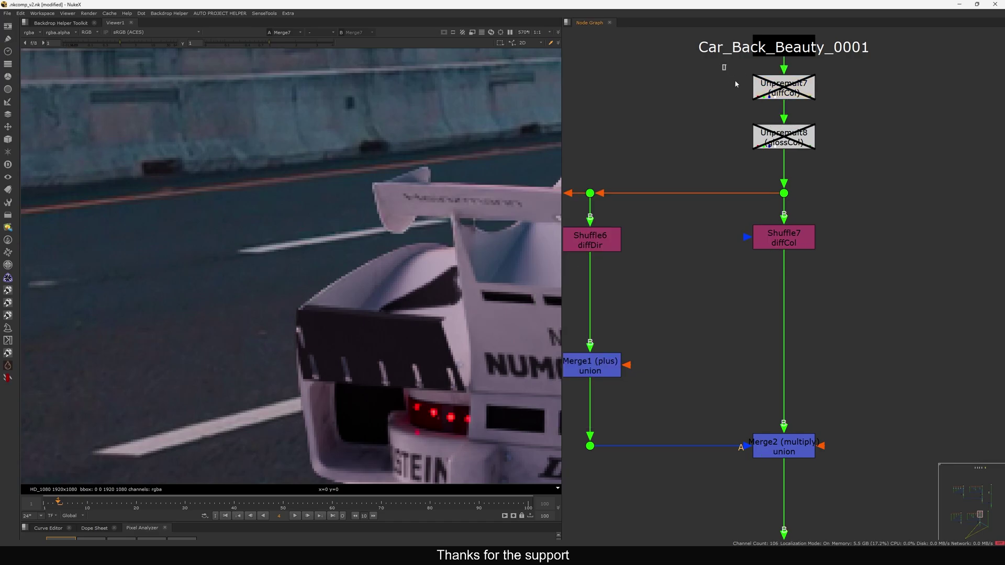
pyautogui.moveTo(736, 81); pyautogui.dragTo(854, 156)
pyautogui.press('d')
# Step: Display the Premult4 output of the beauty rebuild without the background
pyautogui.scroll(-3, 840, 171)
pyautogui.moveTo(781, 426); pyautogui.dragTo(778, 217, button='middle')
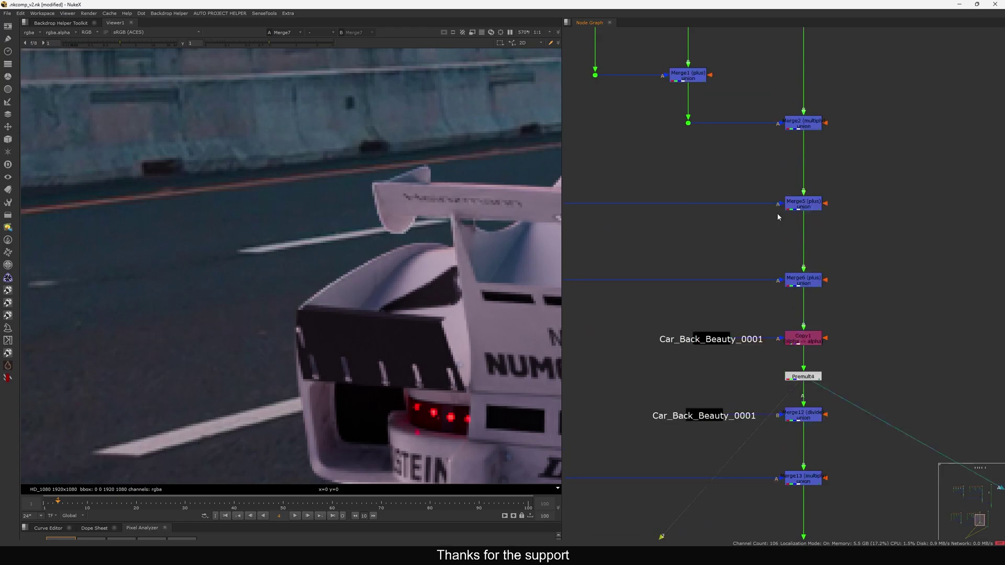
pyautogui.scroll(-3, 764, 230)
pyautogui.click(780, 281)
pyautogui.press('2')
pyautogui.scroll(-5, 781, 277)
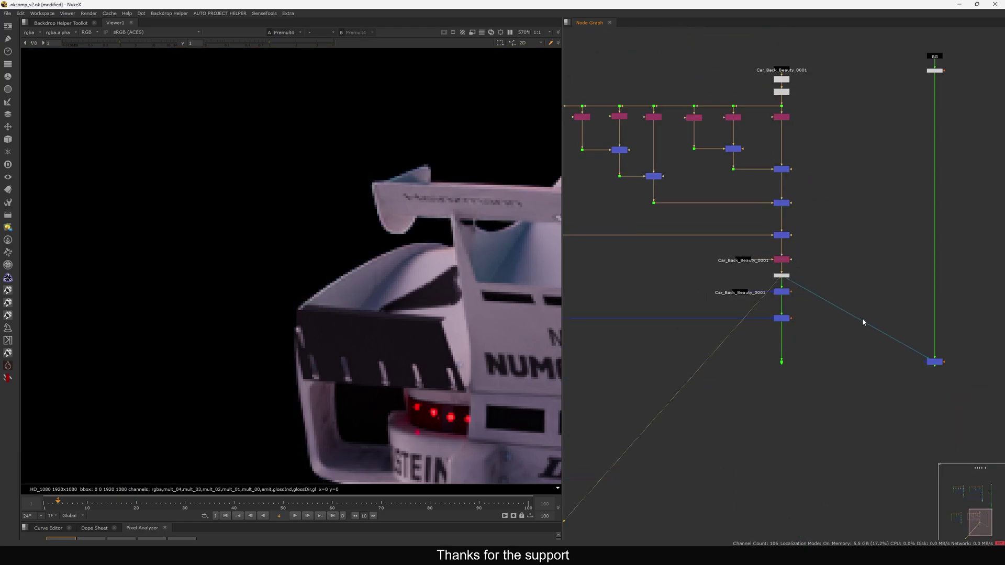
# Step: Display Merge7 and rewire its foreground input to the Dot below Merge13
pyautogui.press('1')
pyautogui.moveTo(988, 348); pyautogui.dragTo(885, 413)
pyautogui.scroll(3, 808, 365)
pyautogui.moveTo(859, 294); pyautogui.dragTo(764, 361)
pyautogui.scroll(-4, 773, 335)
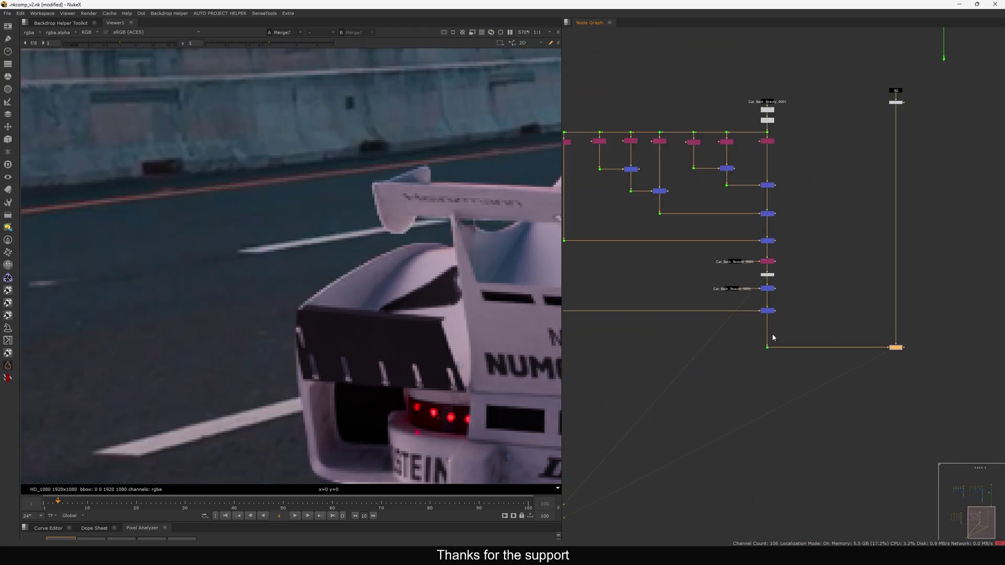
# Step: Disable the diffCol and glossCol Unpremults and enable them again to compare the composited car
pyautogui.moveTo(770, 235); pyautogui.dragTo(761, 304, button='middle')
pyautogui.scroll(2, 748, 202)
pyautogui.scroll(3, 747, 204)
pyautogui.moveTo(736, 124); pyautogui.dragTo(813, 182)
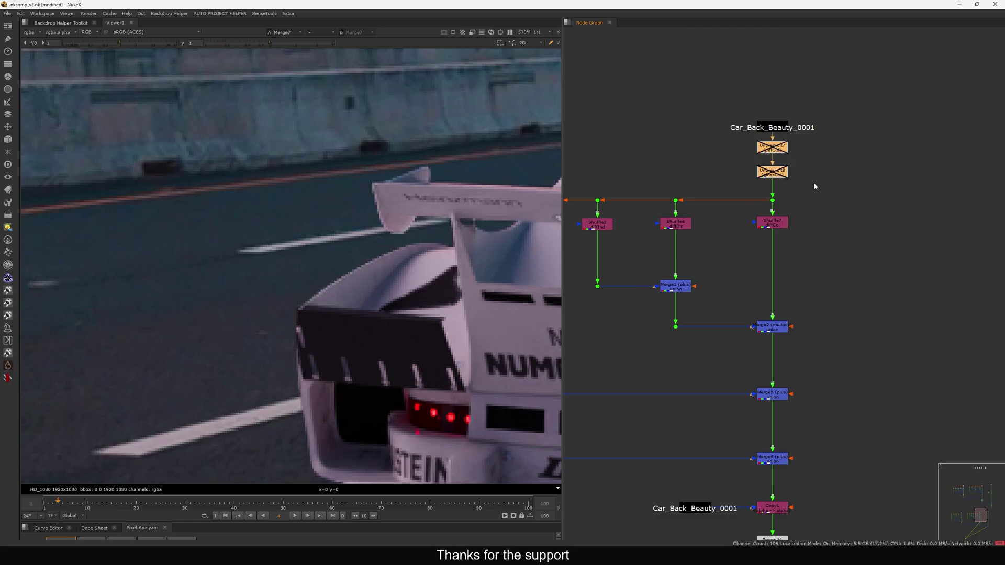
pyautogui.press('d')
pyautogui.press('d')
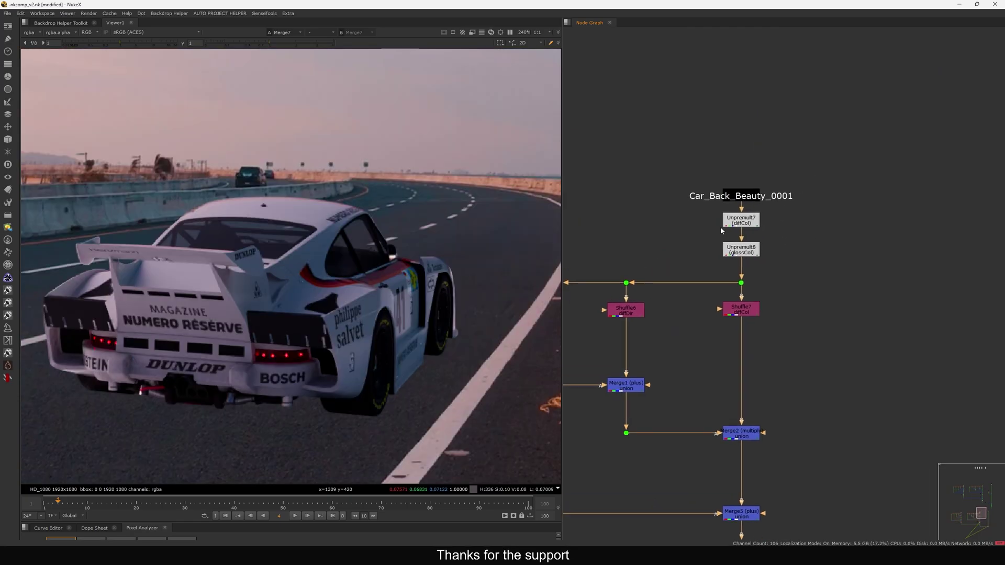
# Step: Compare the separate diffCol and glossCol Unpremults with the single Unpremult in the original BEAUTY backdrop
pyautogui.scroll(4, 716, 247)
pyautogui.moveTo(744, 266); pyautogui.dragTo(749, 258)
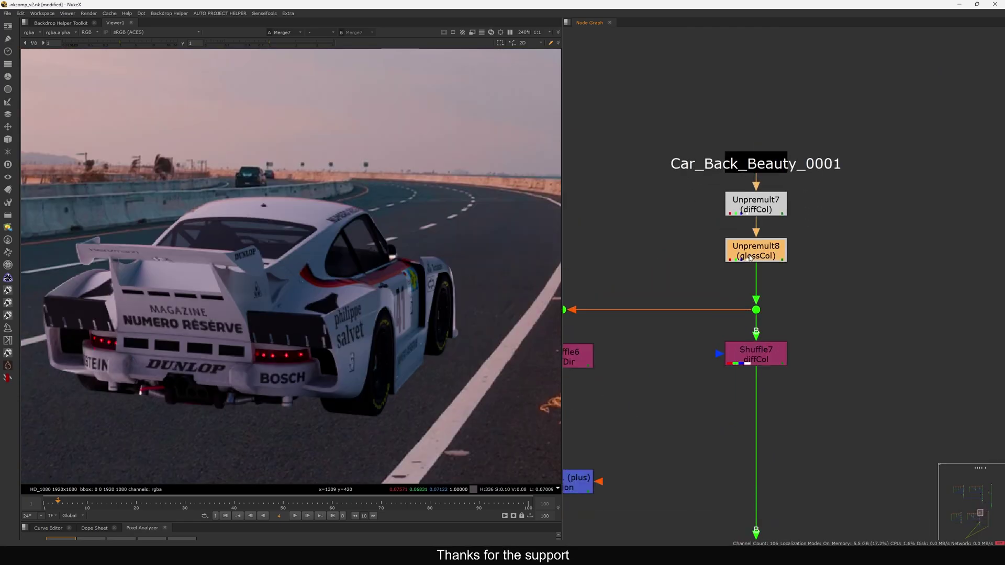
pyautogui.click(756, 211)
pyautogui.moveTo(683, 187); pyautogui.dragTo(833, 268)
pyautogui.scroll(-2, 836, 271)
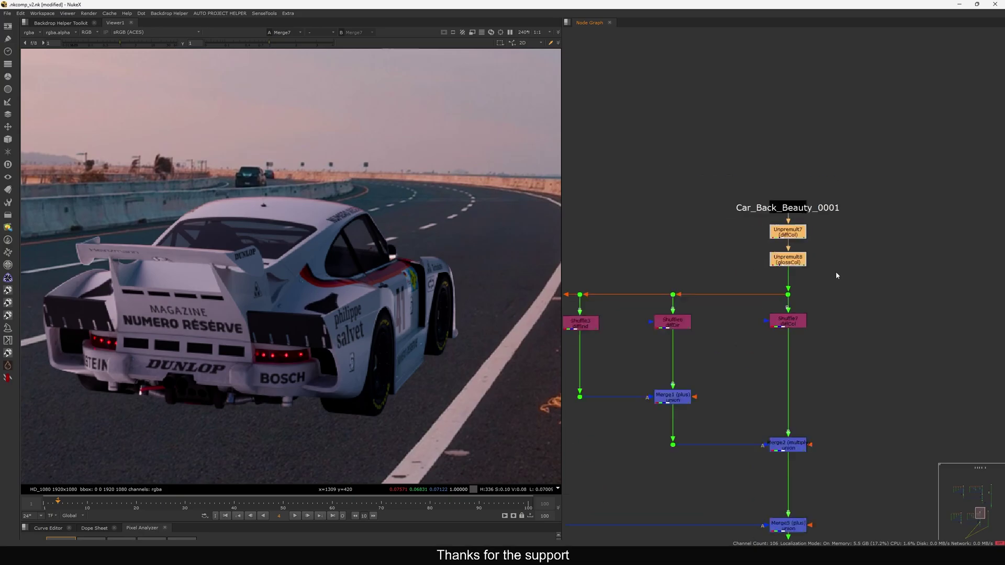
pyautogui.scroll(-8, 836, 275)
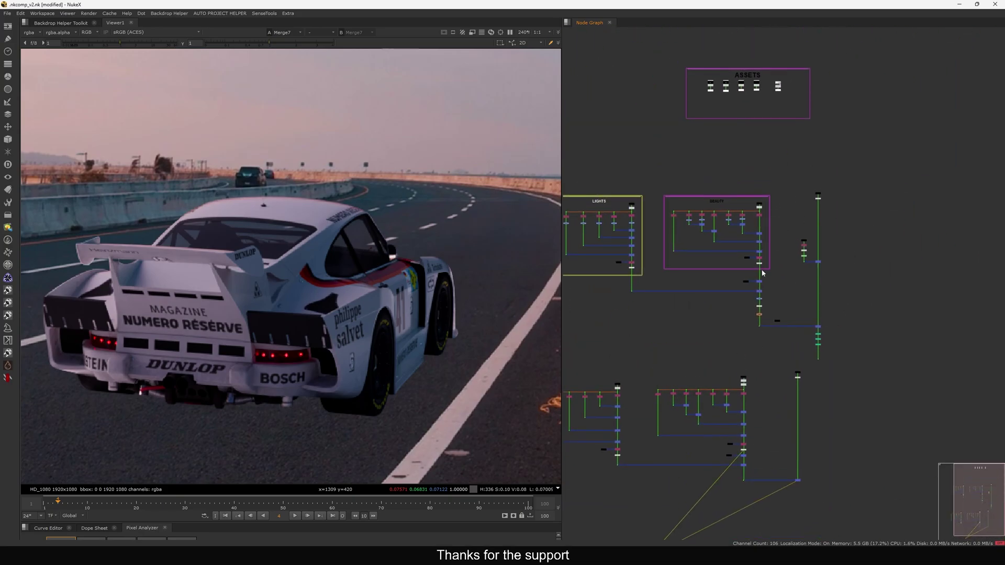
pyautogui.scroll(6, 763, 272)
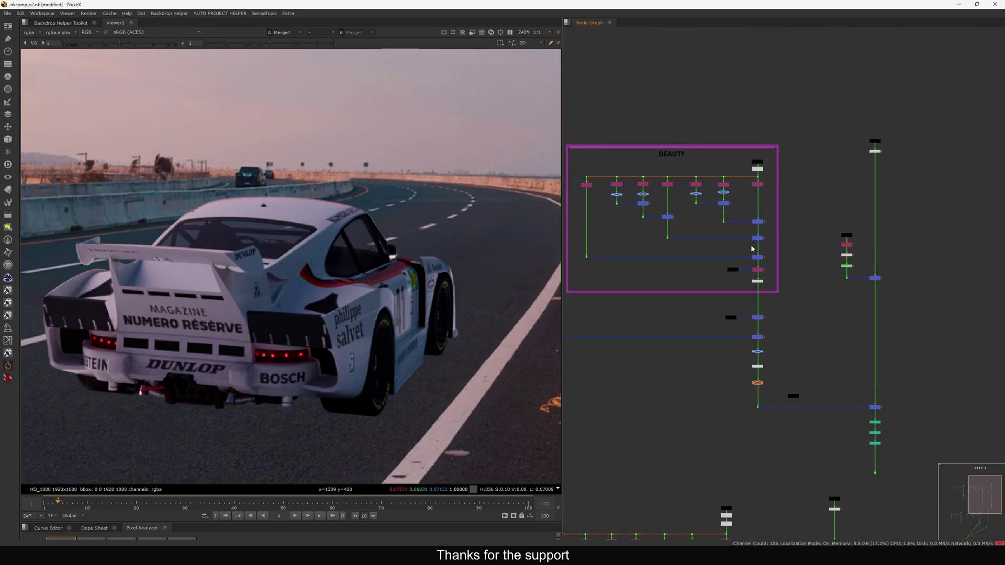
pyautogui.scroll(3, 750, 244)
pyautogui.click(768, 201)
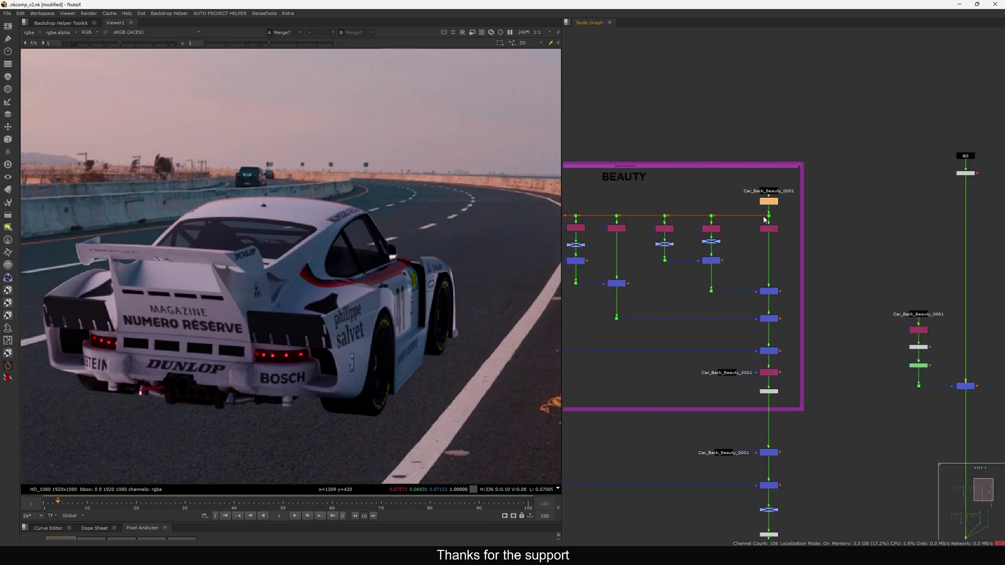
# Step: Disable the diffCol and glossCol Unpremults under the rebuild's Car_Back_Beauty_0001 stamp
pyautogui.scroll(-3, 765, 220)
pyautogui.moveTo(752, 329); pyautogui.dragTo(793, 280, button='middle')
pyautogui.scroll(6, 785, 417)
pyautogui.moveTo(785, 417); pyautogui.dragTo(761, 288, button='middle')
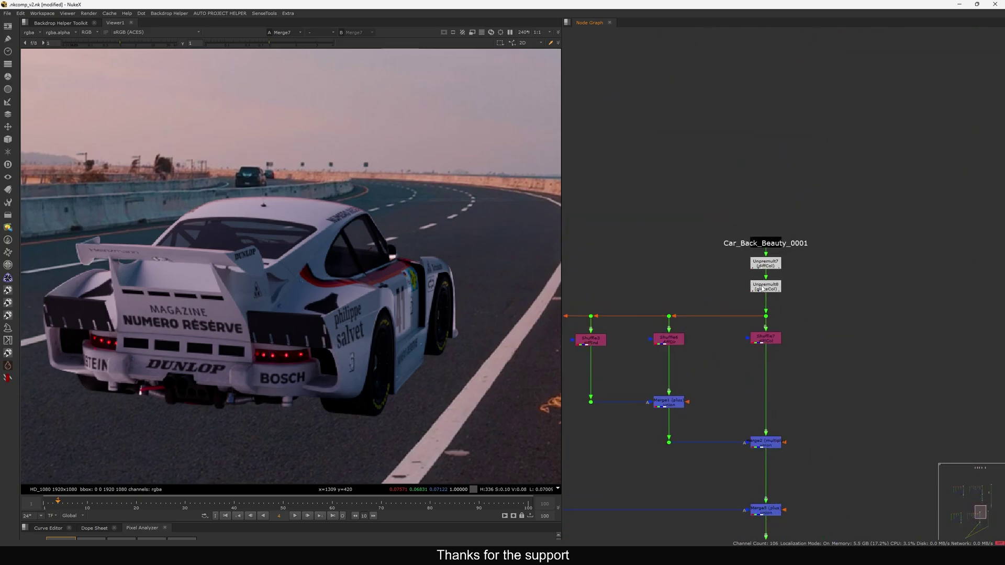
pyautogui.moveTo(741, 255); pyautogui.dragTo(797, 299)
pyautogui.press('d')
# Step: Add an Unpremult after the diffCol Unpremult and set it to divide all channels
pyautogui.scroll(3, 772, 291)
pyautogui.press('u')
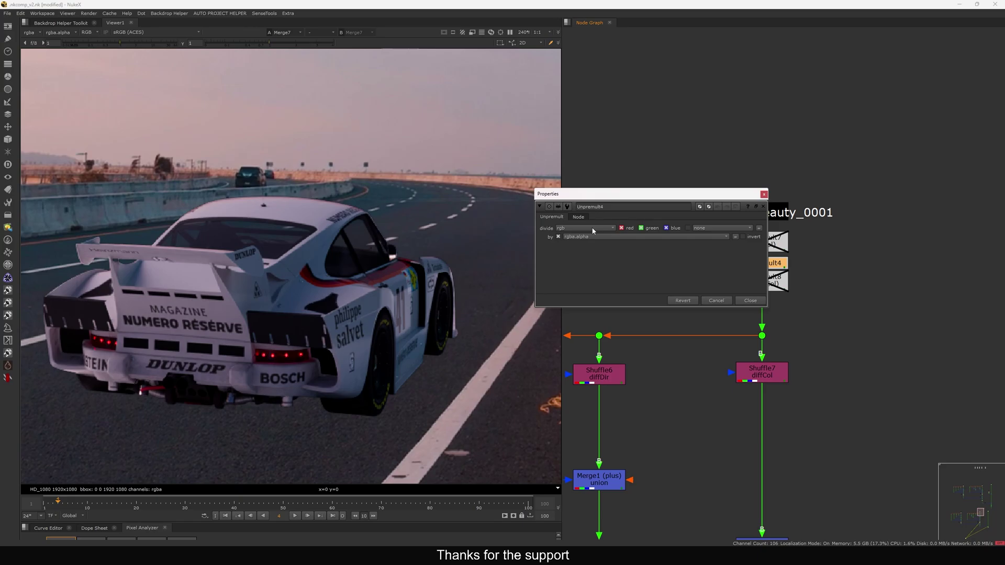
pyautogui.click(591, 228)
pyautogui.click(593, 237)
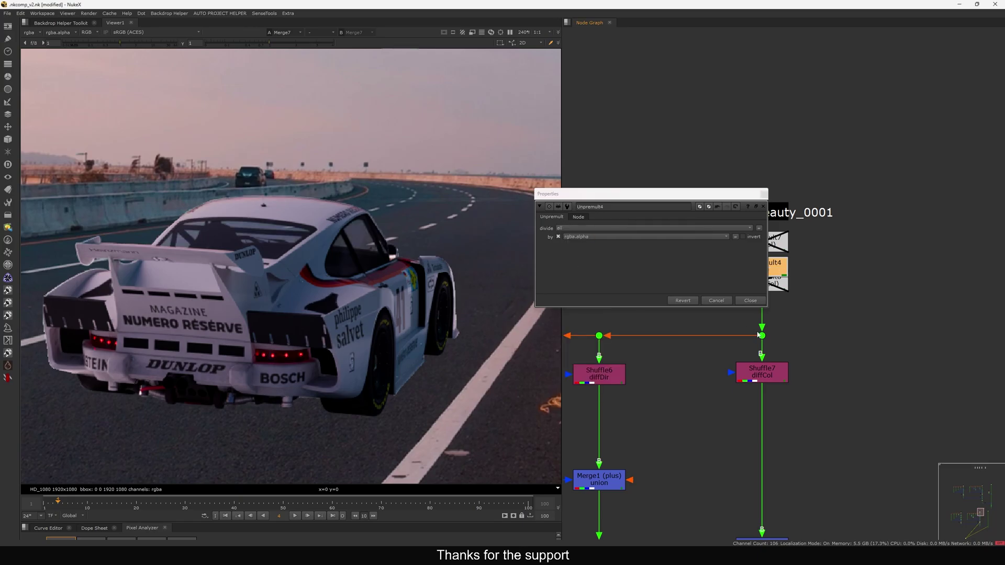
pyautogui.click(750, 301)
# Step: Extract the all-channels Unpremult and reinsert it below the disabled glossCol Unpremult
pyautogui.moveTo(760, 270); pyautogui.dragTo(844, 266)
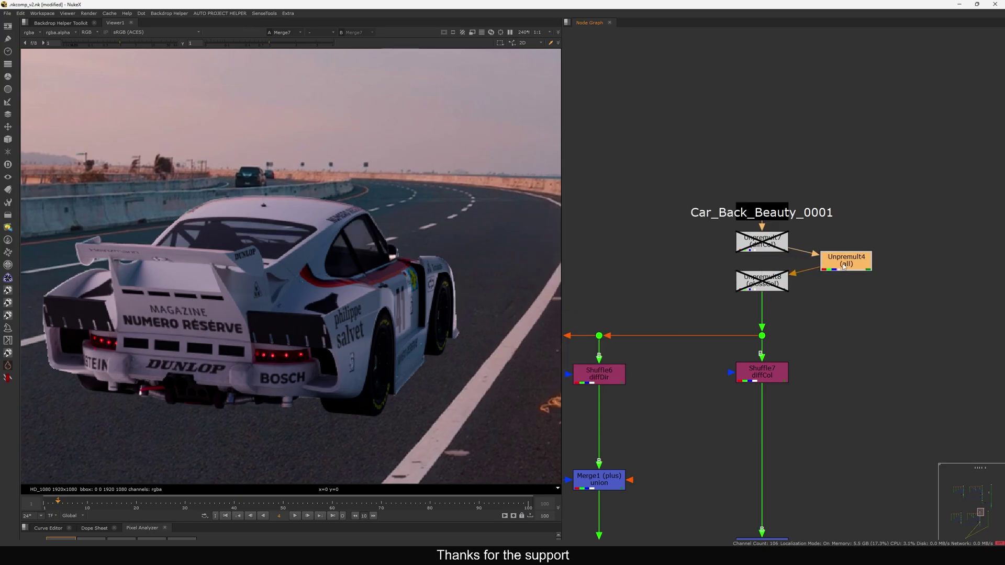
pyautogui.hotkey('ctrl', 'shift', 'x')
pyautogui.moveTo(777, 281); pyautogui.dragTo(777, 274)
pyautogui.moveTo(897, 262); pyautogui.dragTo(755, 302)
pyautogui.scroll(-6, 697, 325)
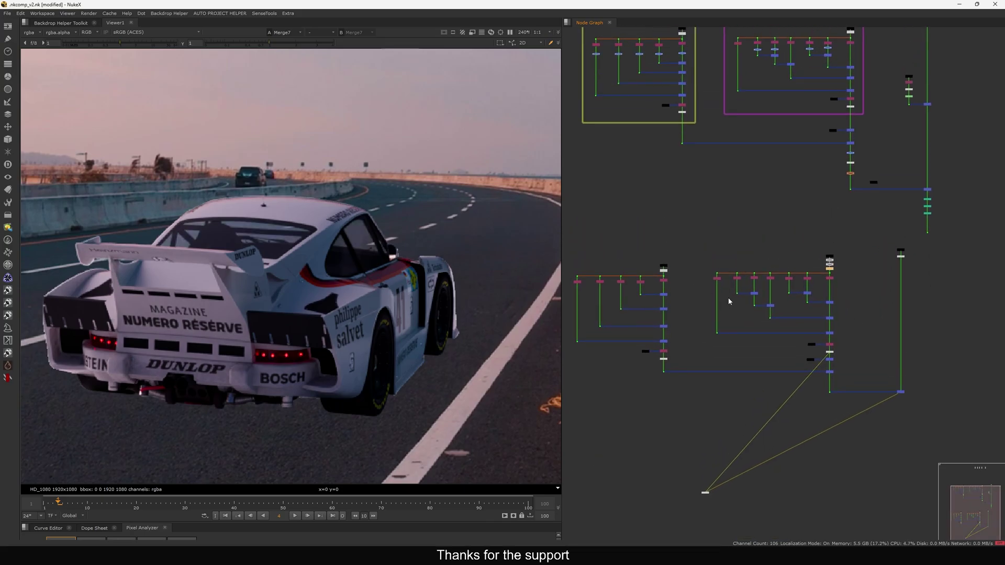
# Step: Review the lights and beauty rebuild branches and display the Premult4 output on its own
pyautogui.press('space')
pyautogui.scroll(5, 579, 292)
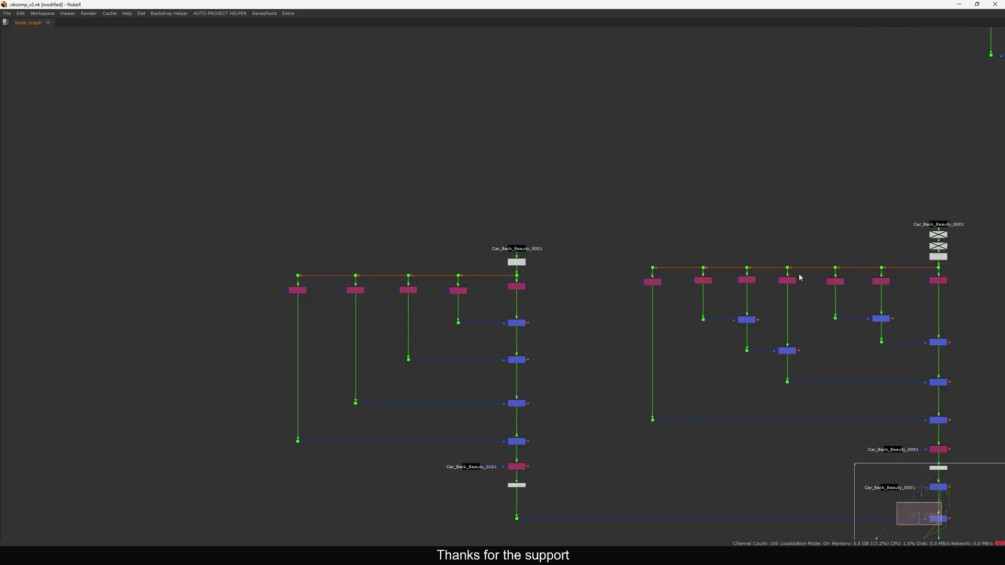
pyautogui.press('space')
pyautogui.scroll(-3, 771, 286)
pyautogui.scroll(5, 858, 302)
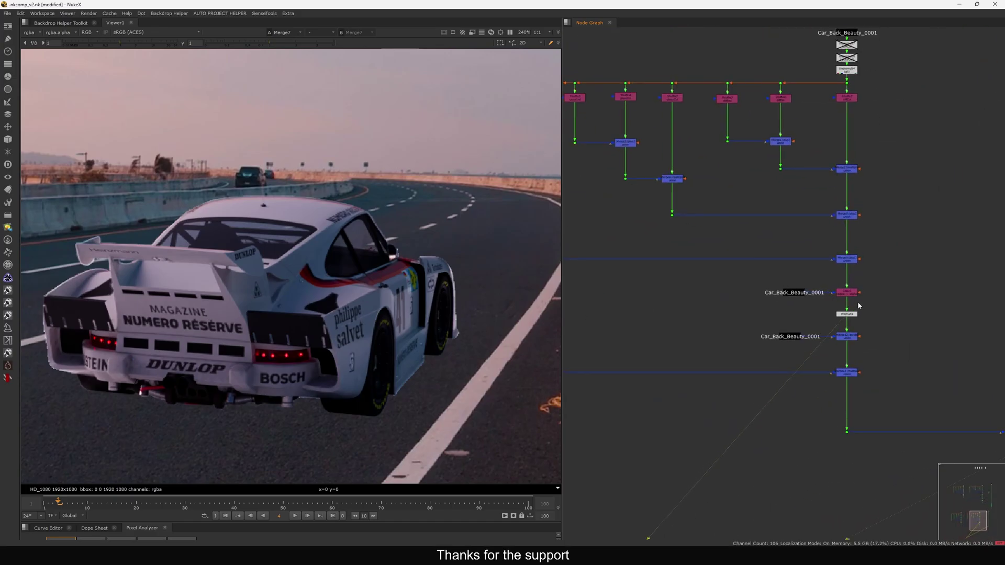
pyautogui.click(848, 313)
pyautogui.press('1')
# Step: Connect Merge7's foreground input to Premult4, bypassing the lights merge, and display the composite over the BG
pyautogui.moveTo(870, 430); pyautogui.dragTo(794, 387, button='middle')
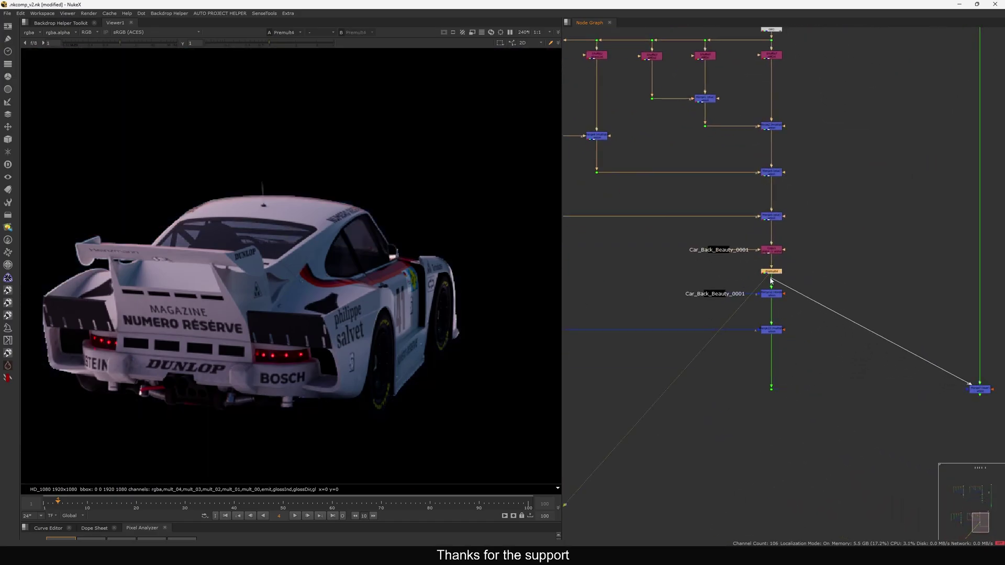
pyautogui.moveTo(770, 281); pyautogui.dragTo(771, 274)
pyautogui.moveTo(814, 295); pyautogui.dragTo(749, 284, button='middle')
pyautogui.moveTo(954, 356); pyautogui.dragTo(896, 391)
pyautogui.press('1')
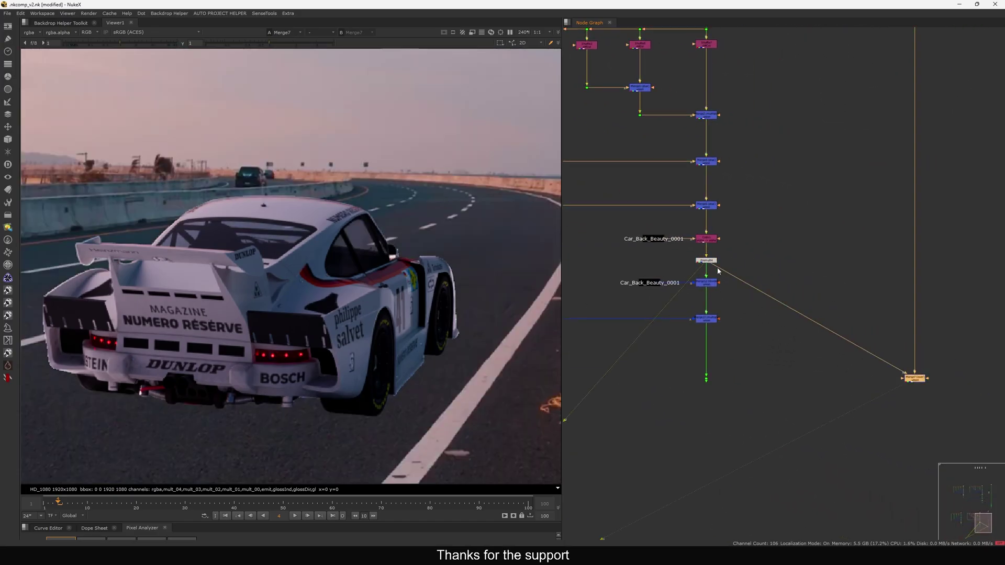
pyautogui.moveTo(713, 268)
pyautogui.mouseDown()
pyautogui.moveTo(723, 285)
pyautogui.moveTo(710, 260)
pyautogui.mouseUp()
pyautogui.moveTo(701, 47); pyautogui.dragTo(735, 142, button='middle')
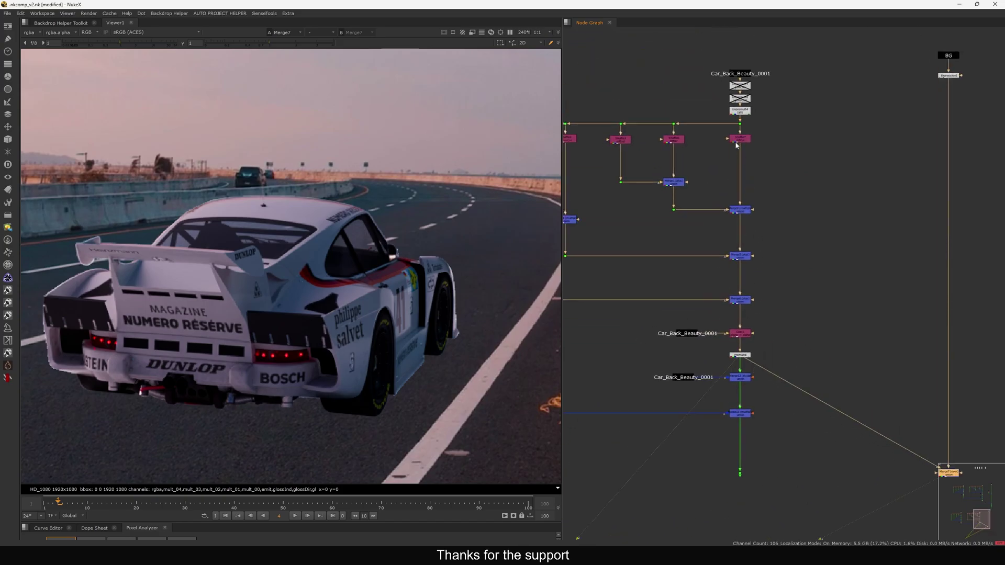
# Step: Reconnect Merge7's foreground input to the dot after Merge13 and add a Premult directly below Merge13
pyautogui.click(740, 110)
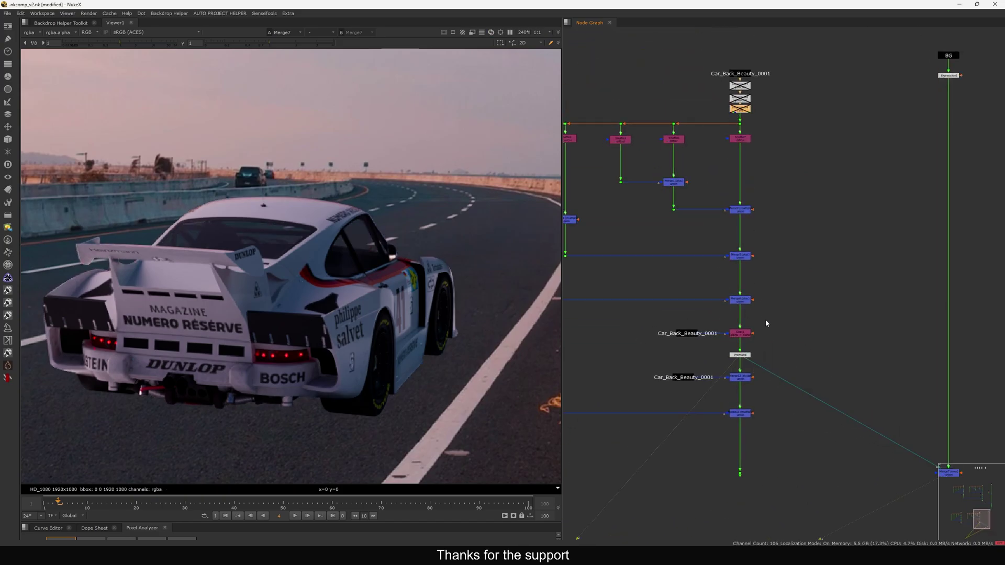
pyautogui.moveTo(760, 361); pyautogui.dragTo(753, 318, button='middle')
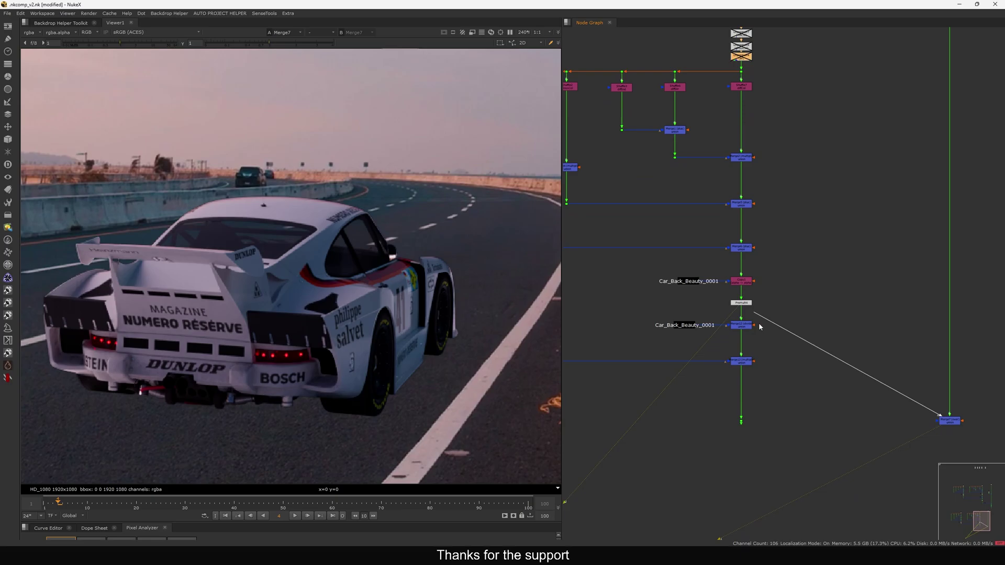
pyautogui.moveTo(760, 327); pyautogui.dragTo(688, 328)
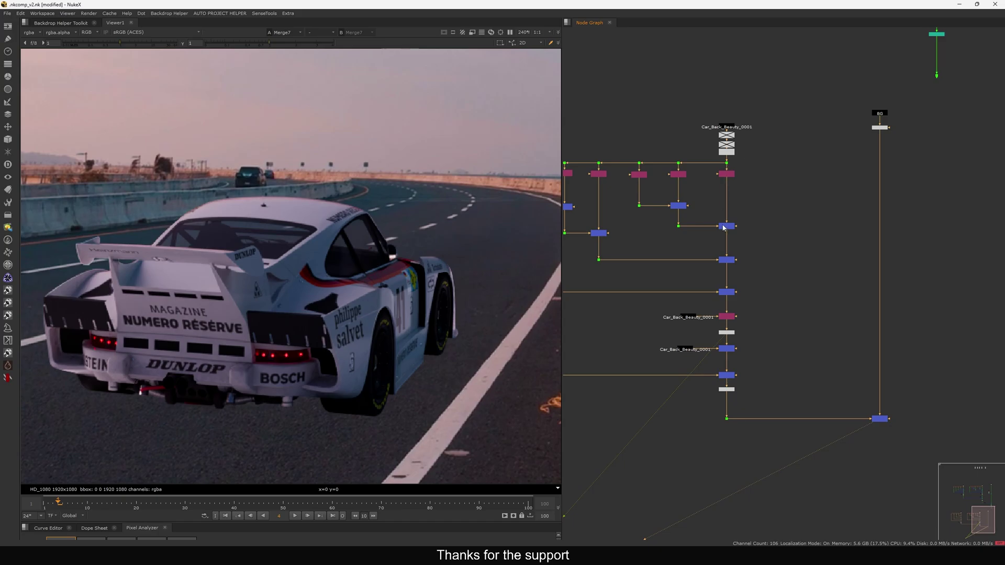
pyautogui.scroll(3, 697, 425)
pyautogui.click(746, 370)
pyautogui.scroll(2, 746, 371)
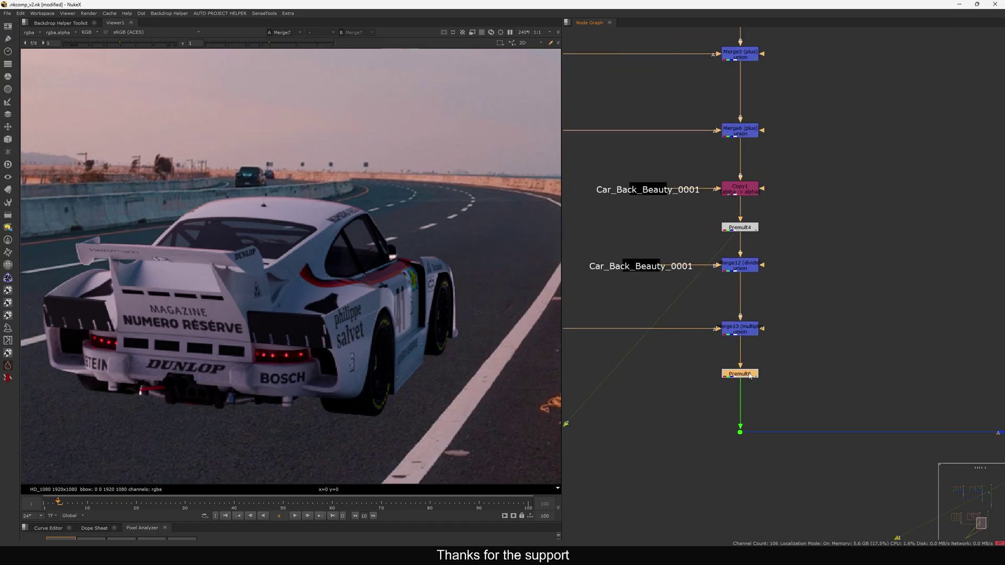
# Step: Display the new Premult6 output on its own, followed by the Merge7 composite over the BG plate
pyautogui.press('1')
pyautogui.scroll(-3, 775, 427)
pyautogui.moveTo(898, 402); pyautogui.dragTo(823, 400, button='middle')
pyautogui.moveTo(823, 400); pyautogui.dragTo(930, 460)
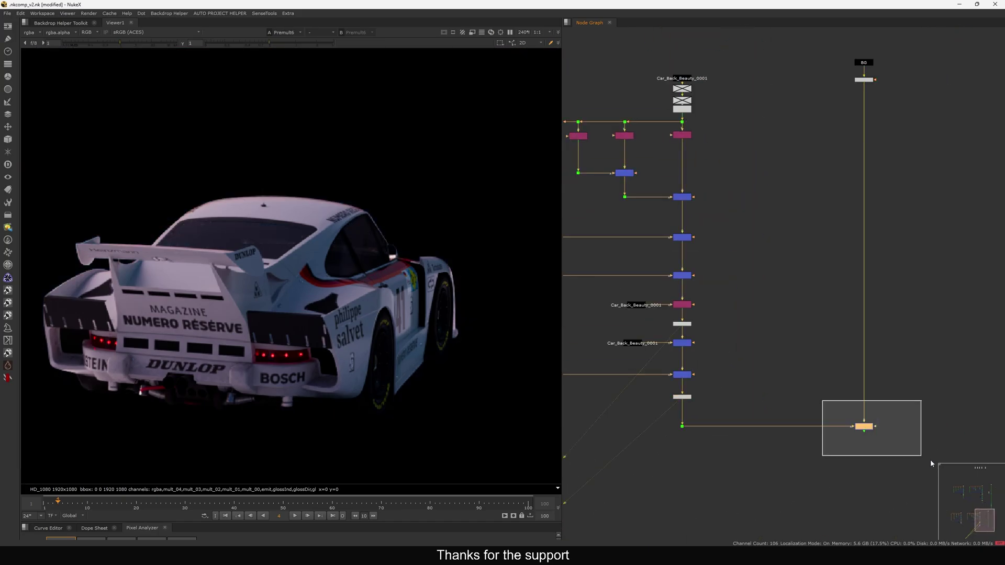
pyautogui.press('1')
pyautogui.click(857, 450)
pyautogui.moveTo(783, 435); pyautogui.dragTo(825, 434, button='middle')
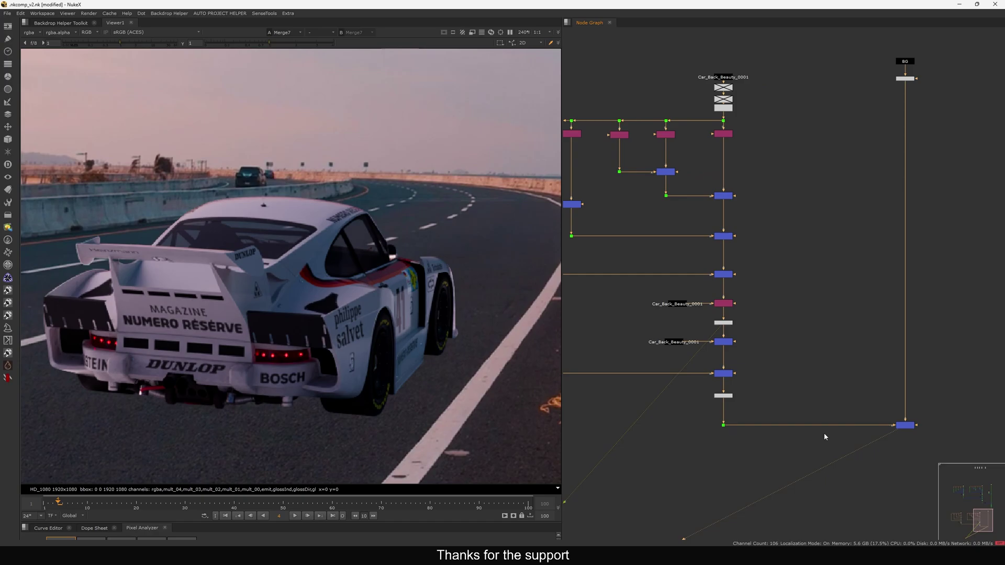
pyautogui.moveTo(731, 429)
pyautogui.mouseDown()
pyautogui.moveTo(680, 343)
pyautogui.moveTo(721, 427)
pyautogui.mouseUp()
pyautogui.moveTo(716, 374); pyautogui.dragTo(682, 352)
pyautogui.hotkey('ctrl', 'z')
# Step: Display the output of the Merge12 divide node on its own
pyautogui.moveTo(733, 301); pyautogui.dragTo(739, 339, button='middle')
pyautogui.scroll(1, 739, 338)
pyautogui.scroll(2, 736, 345)
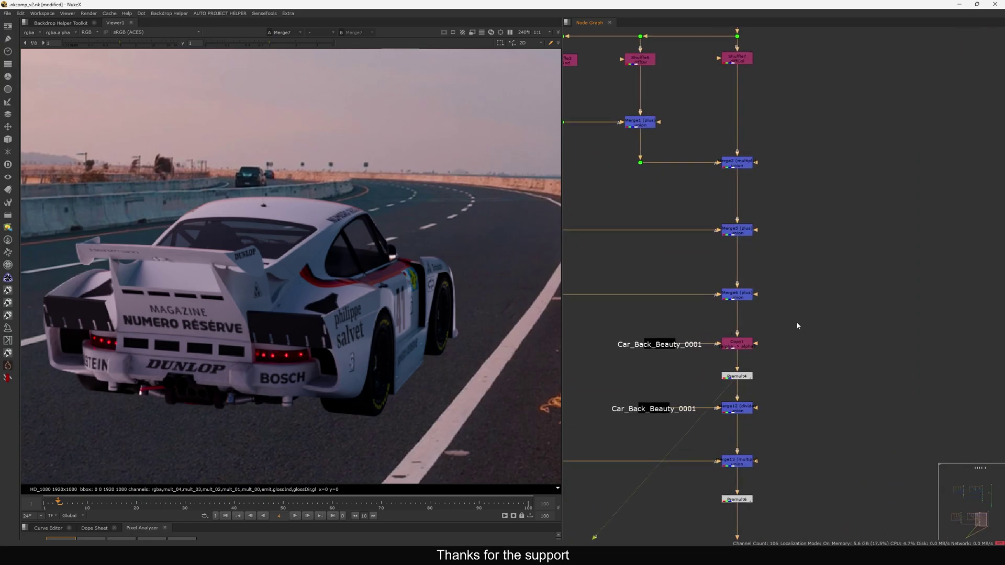
pyautogui.press('2')
pyautogui.click(731, 375)
pyautogui.click(741, 410)
pyautogui.press('1')
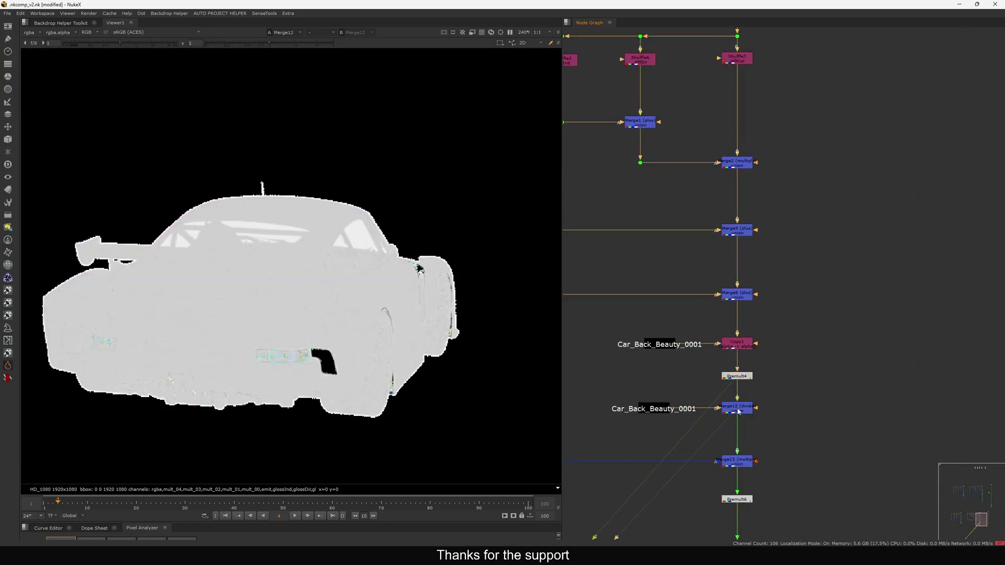
# Step: Exclude alpha from the output channels of the Merge12 divide and compare its alpha with Premult4's
pyautogui.doubleClick(741, 410)
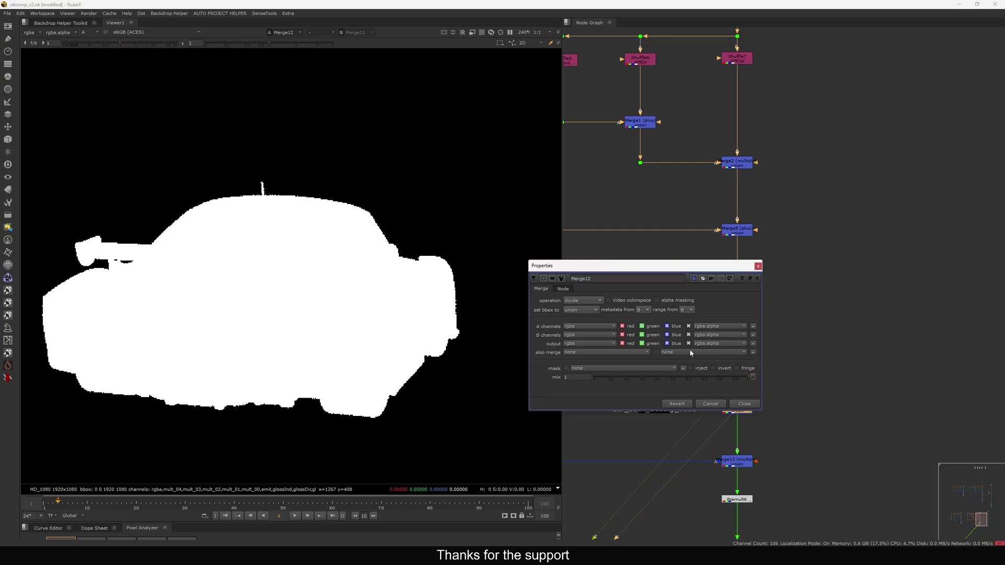
pyautogui.click(689, 345)
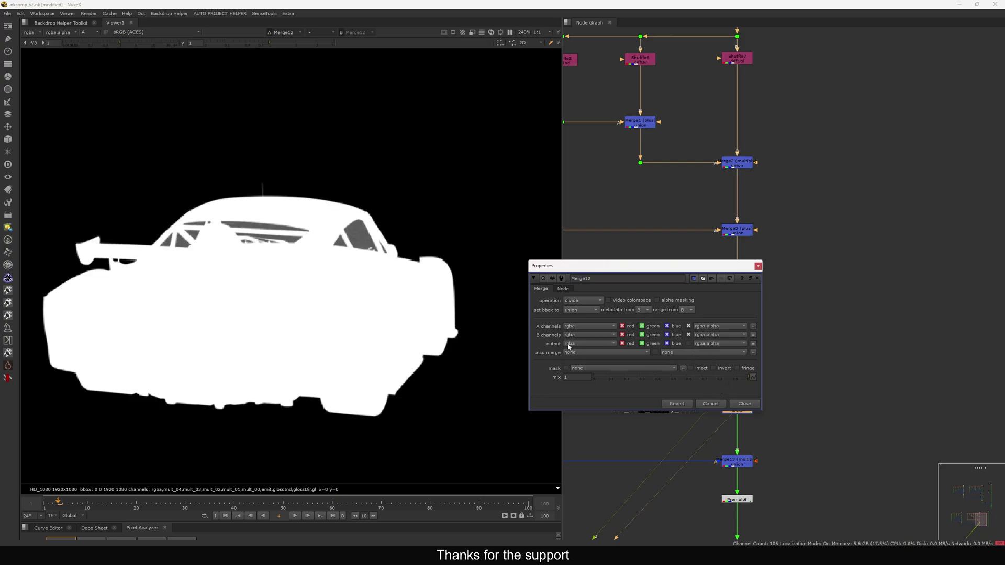
pyautogui.click(744, 404)
pyautogui.moveTo(778, 360); pyautogui.dragTo(714, 382)
pyautogui.press('1')
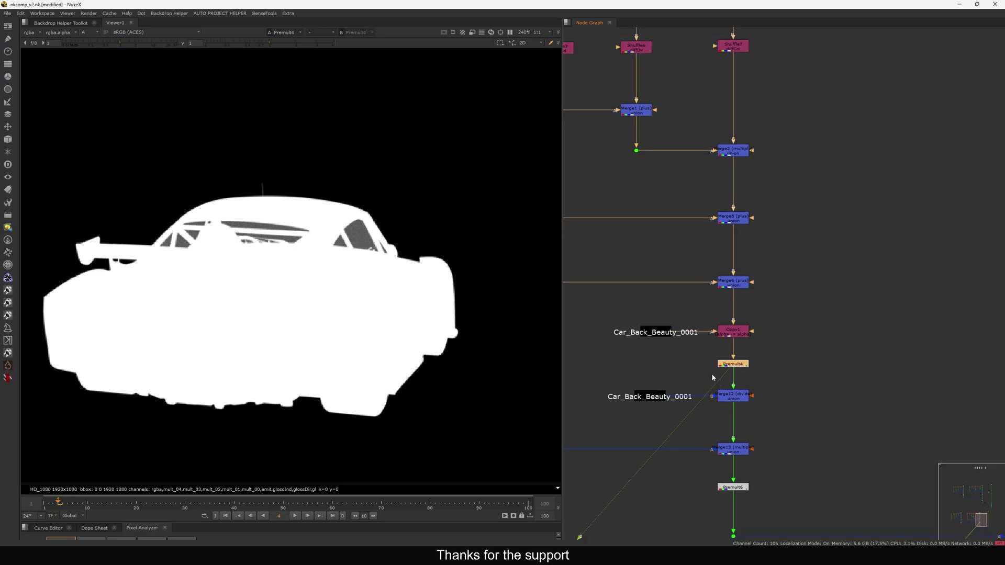
pyautogui.moveTo(712, 374); pyautogui.dragTo(709, 350, button='middle')
pyautogui.moveTo(774, 332); pyautogui.dragTo(681, 357)
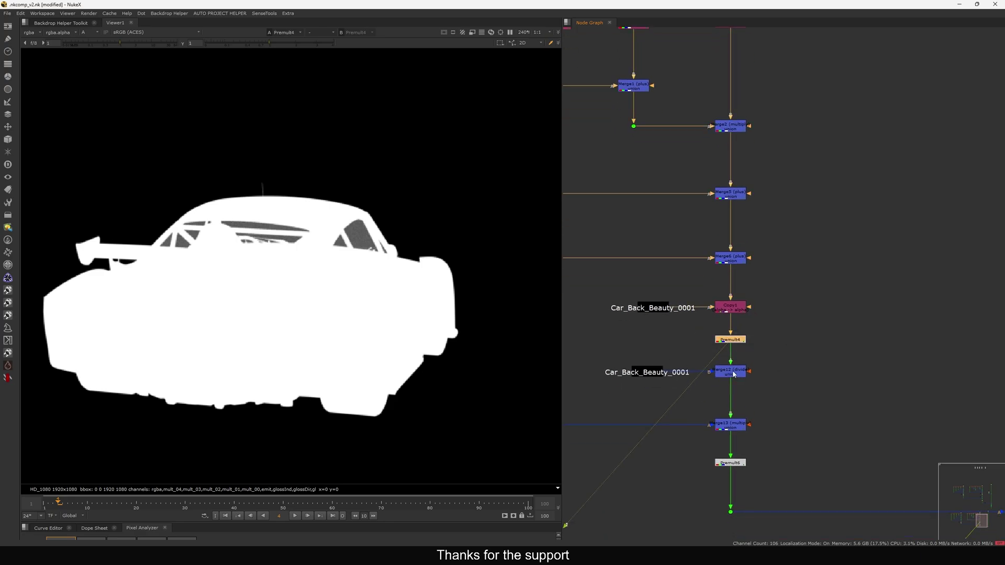
# Step: Exclude alpha from the output channels of the Merge13 multiply and check the alpha again at Premult6
pyautogui.click(731, 423)
pyautogui.press('1')
pyautogui.moveTo(731, 423); pyautogui.dragTo(743, 391, button='middle')
pyautogui.doubleClick(746, 395)
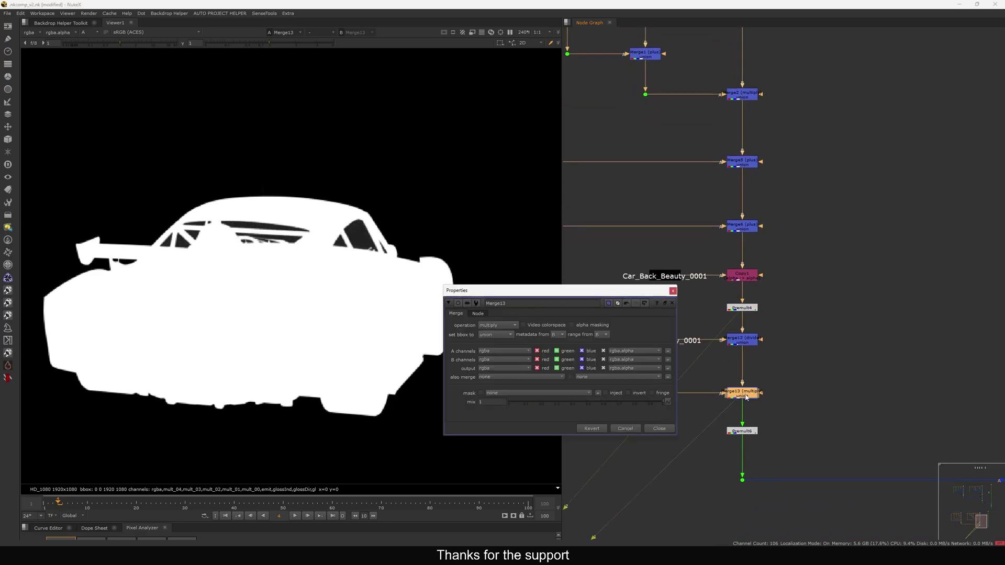
pyautogui.click(603, 368)
pyautogui.click(664, 429)
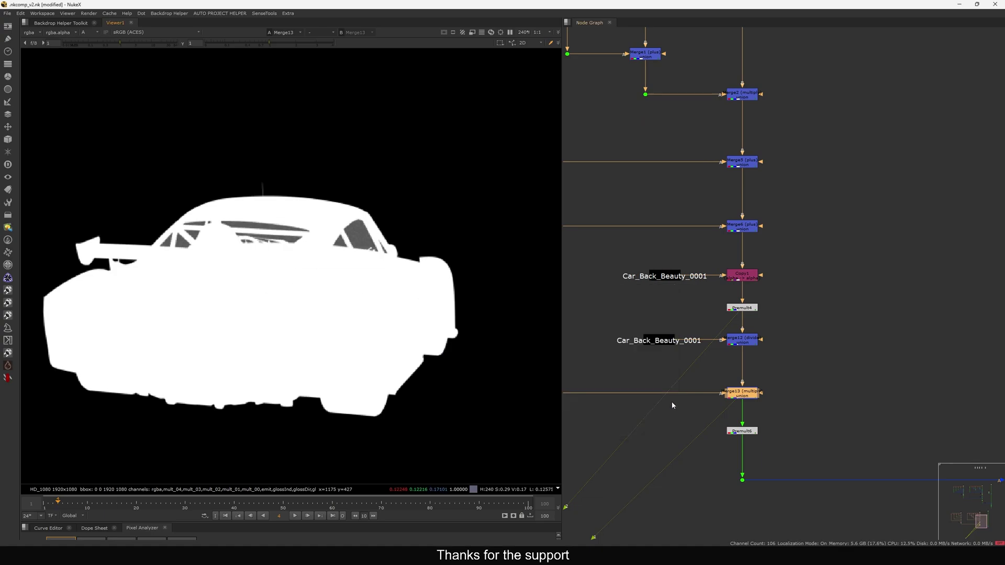
pyautogui.click(619, 322)
pyautogui.moveTo(784, 380); pyautogui.dragTo(696, 416)
pyautogui.click(738, 430)
pyautogui.press('1')
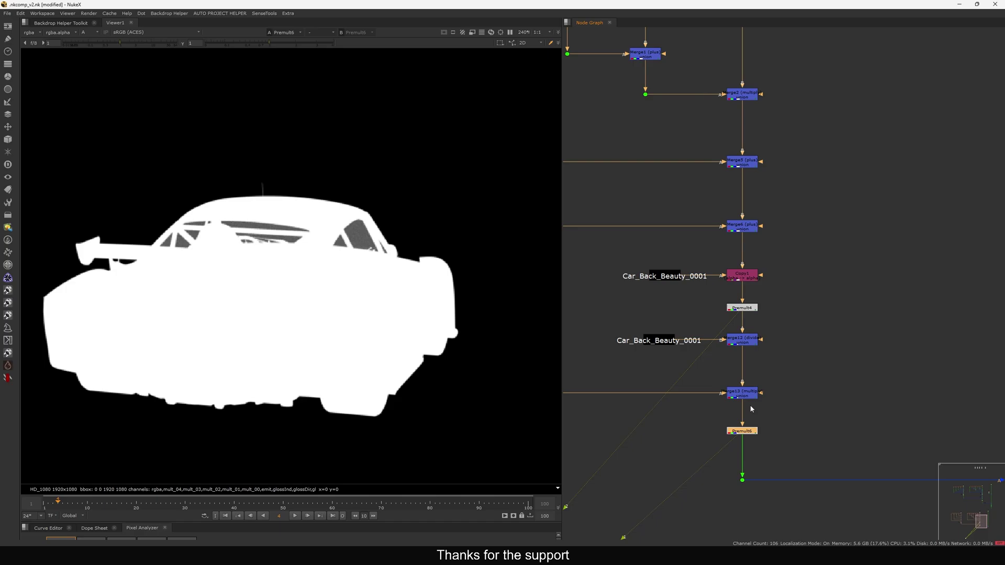
# Step: Display the Merge7 composite in full colour and inspect the car's roof and window edges up close
pyautogui.scroll(-8, 685, 375)
pyautogui.moveTo(803, 382); pyautogui.dragTo(719, 448)
pyautogui.press('1')
pyautogui.moveTo(673, 387); pyautogui.dragTo(716, 393, button='middle')
pyautogui.press('a')
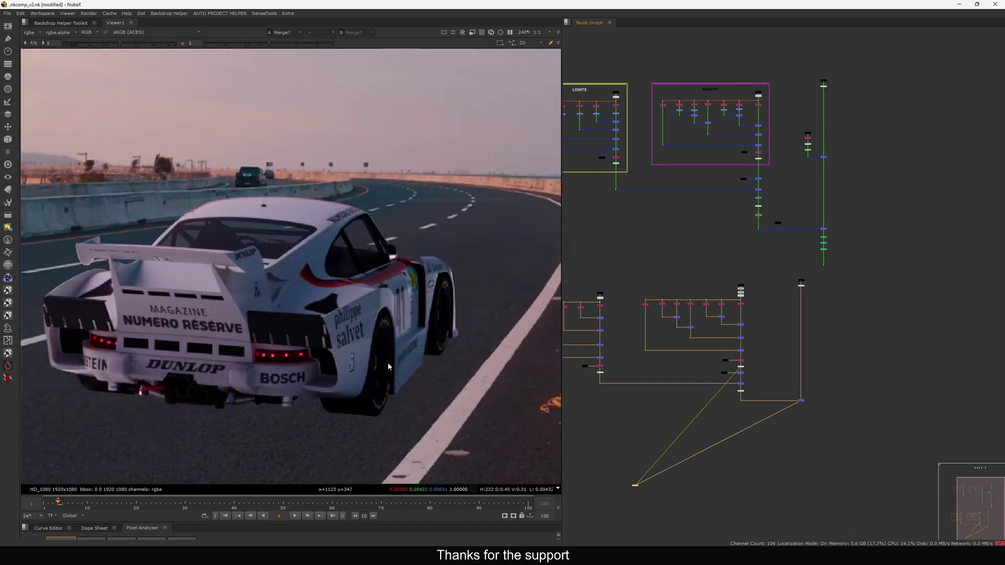
pyautogui.scroll(6, 685, 390)
pyautogui.scroll(3, 783, 399)
pyautogui.moveTo(801, 420)
pyautogui.mouseDown()
pyautogui.moveTo(800, 345)
pyautogui.moveTo(750, 323)
pyautogui.moveTo(802, 421)
pyautogui.mouseUp()
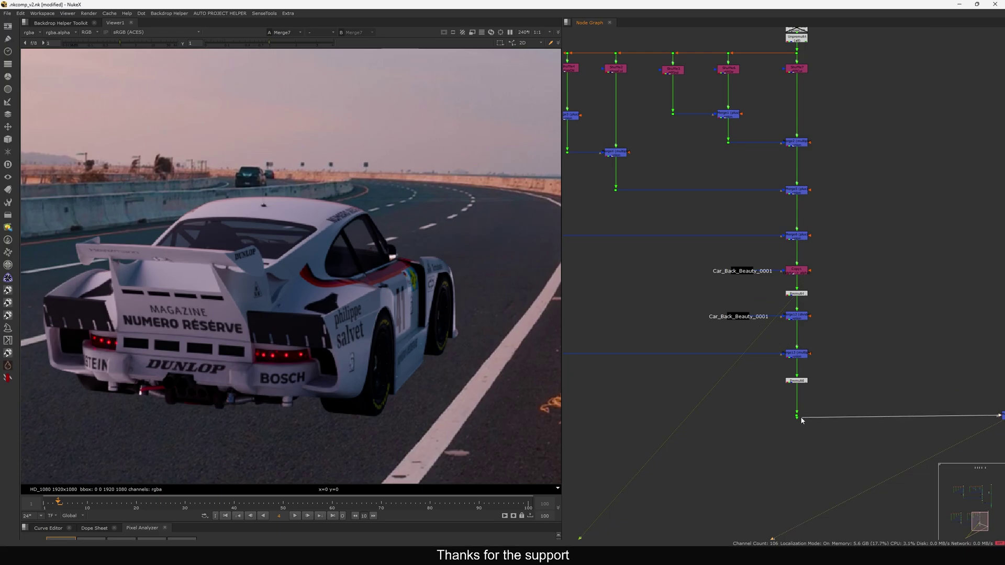
pyautogui.scroll(5, 304, 252)
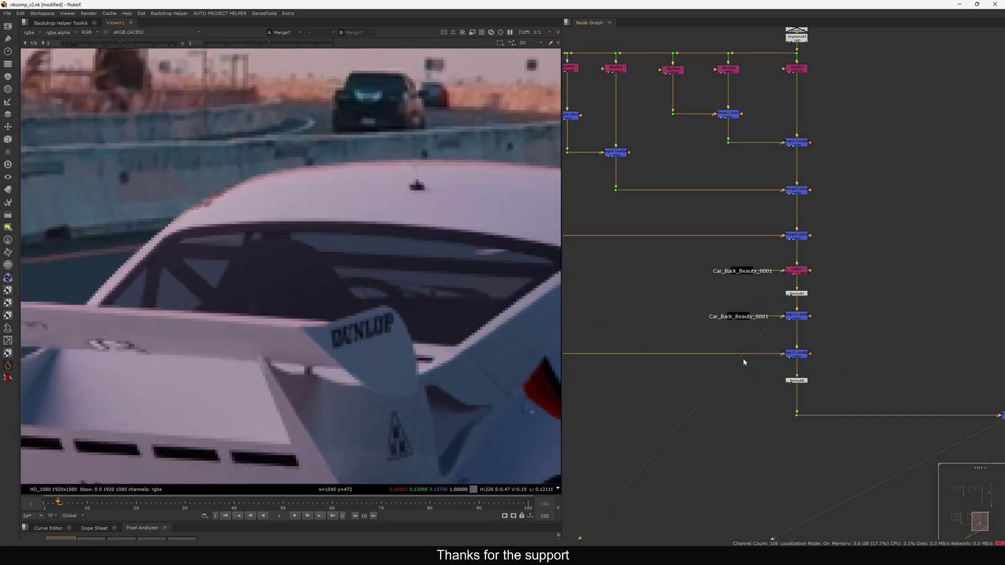
# Step: Connect Merge7's foreground input to Premult4, bypassing the lights divide and multiply merges
pyautogui.moveTo(801, 420); pyautogui.dragTo(757, 324)
pyautogui.scroll(-2, 730, 368)
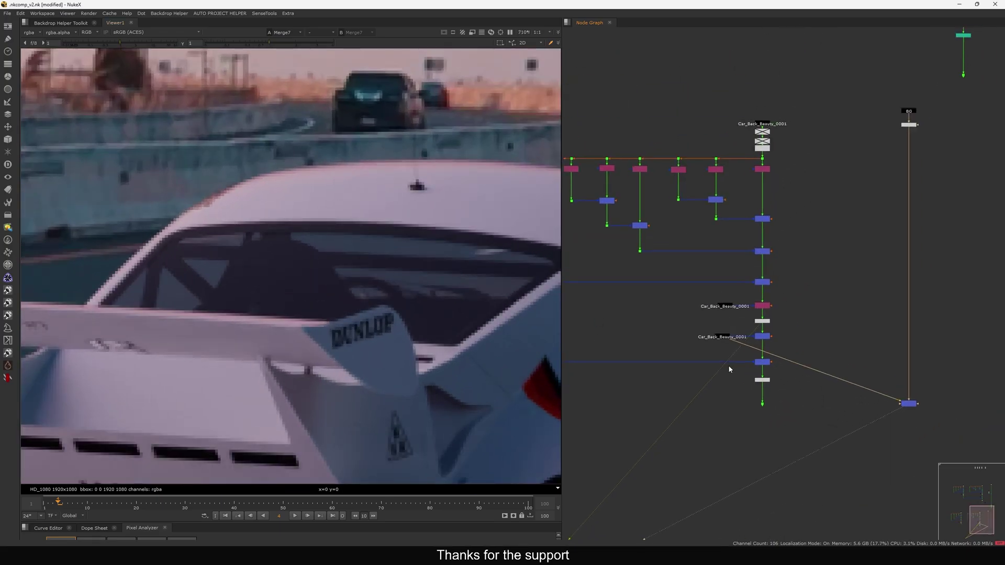
pyautogui.moveTo(729, 368); pyautogui.dragTo(687, 405, button='middle')
pyautogui.moveTo(750, 348); pyautogui.dragTo(726, 360)
pyautogui.scroll(5, 725, 361)
# Step: Set Premult4 to multiply all channels
pyautogui.doubleClick(720, 359)
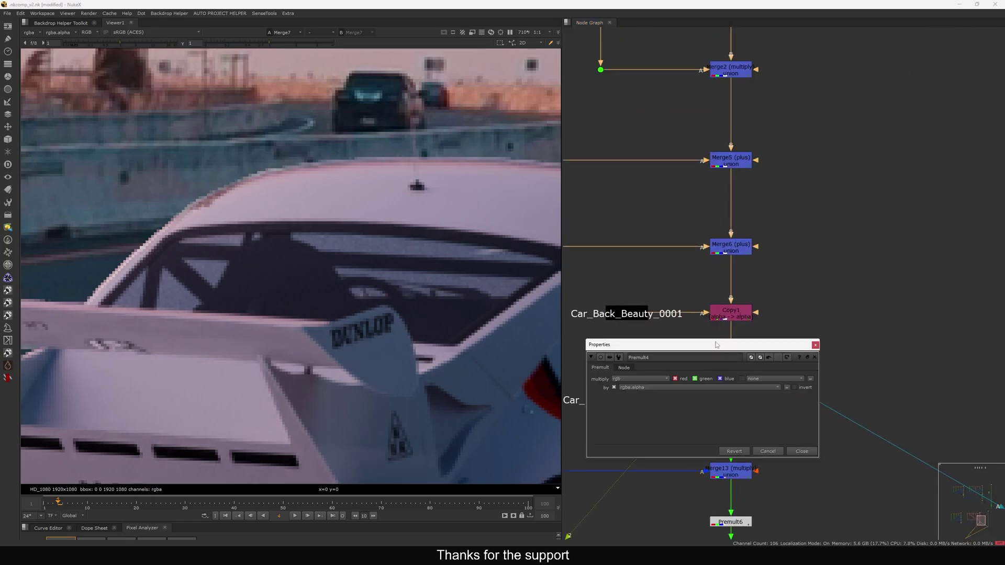
pyautogui.click(637, 383)
pyautogui.click(638, 376)
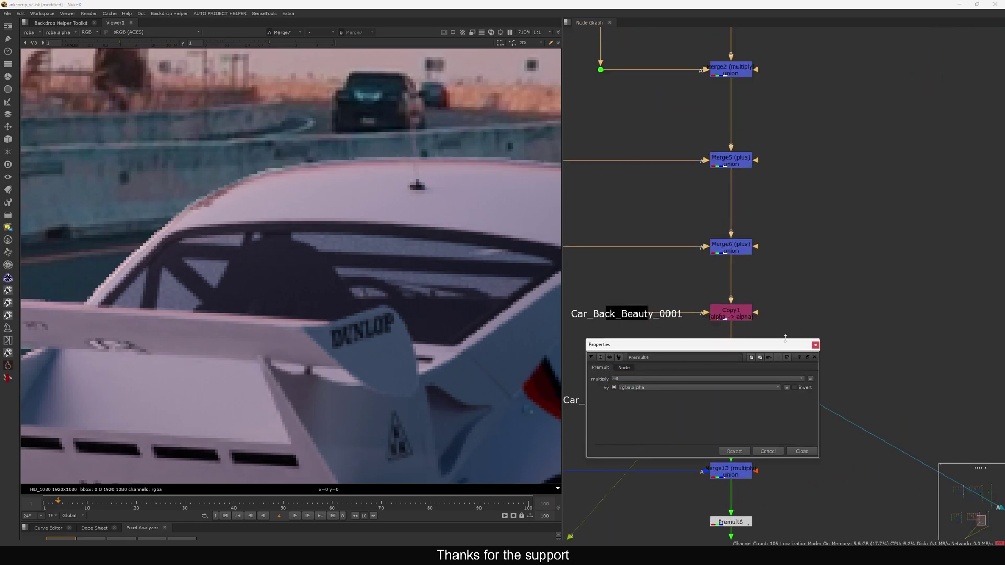
pyautogui.click(815, 345)
# Step: Examine the original BEAUTY branch and its merges down to the BG composite for comparison with the duplicate setup
pyautogui.scroll(-5, 786, 349)
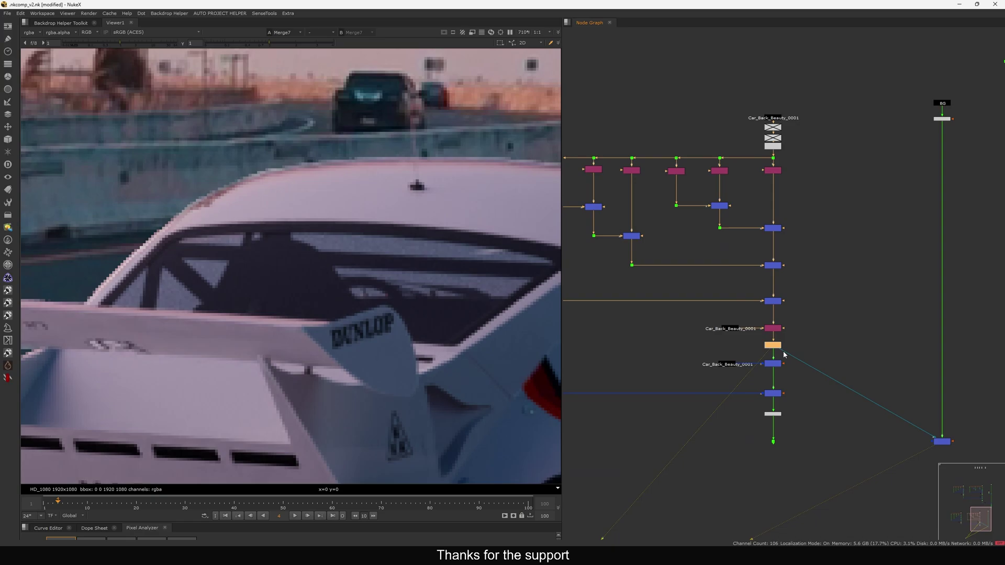
pyautogui.moveTo(775, 367); pyautogui.dragTo(751, 332, button='middle')
pyautogui.moveTo(760, 364); pyautogui.dragTo(710, 333)
pyautogui.moveTo(771, 351); pyautogui.dragTo(758, 484, button='middle')
pyautogui.scroll(-1, 759, 483)
pyautogui.moveTo(747, 206); pyautogui.dragTo(756, 313, button='middle')
pyautogui.scroll(-2, 756, 313)
pyautogui.moveTo(789, 68); pyautogui.dragTo(768, 194, button='middle')
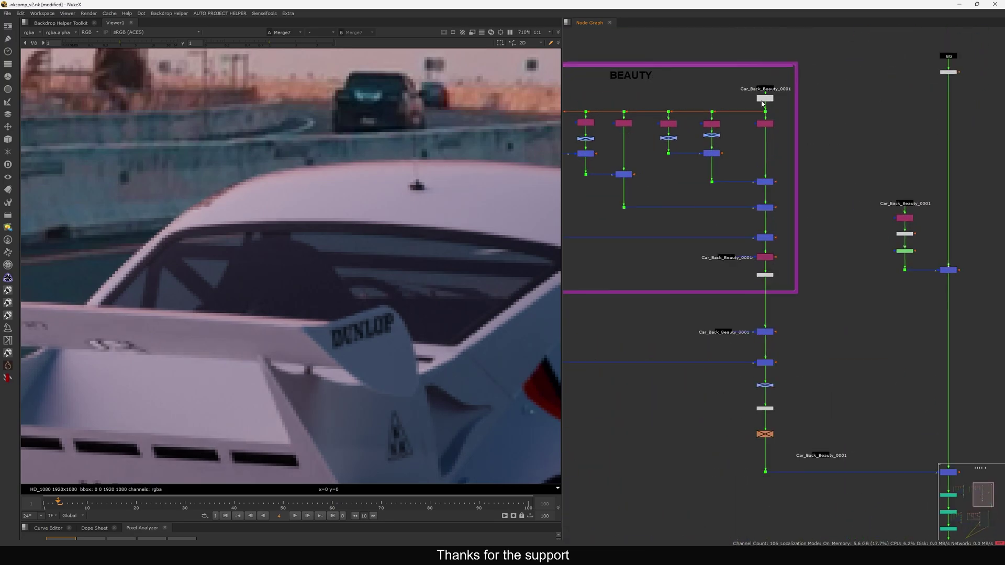
pyautogui.scroll(-5, 735, 324)
pyautogui.scroll(8, 755, 362)
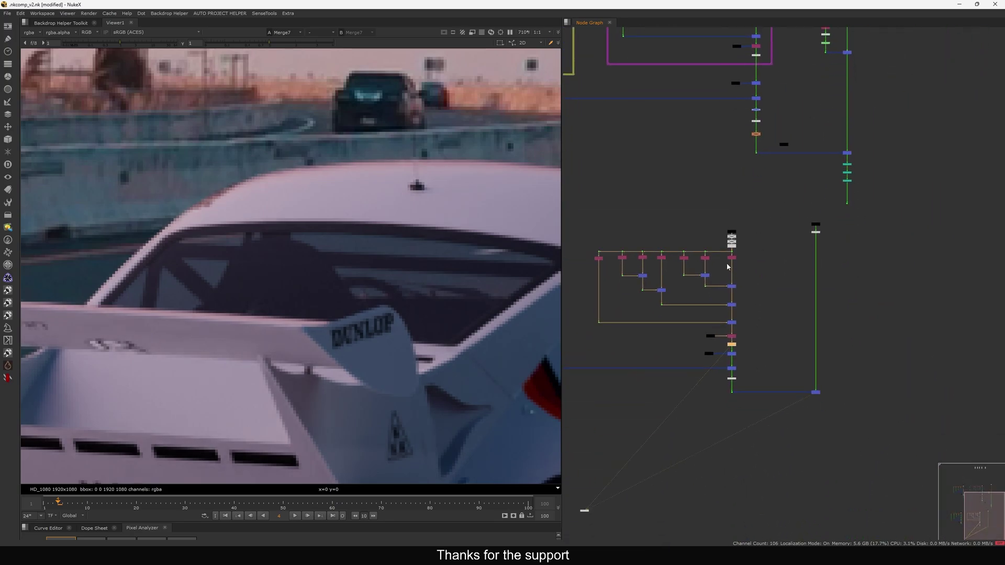
# Step: Disable the all-channels Unpremult4 and enable the diffCol and glossCol Unpremults at the head of the beauty rebuild
pyautogui.click(760, 225)
pyautogui.moveTo(761, 225); pyautogui.dragTo(735, 270)
pyautogui.click(754, 273)
pyautogui.press('d')
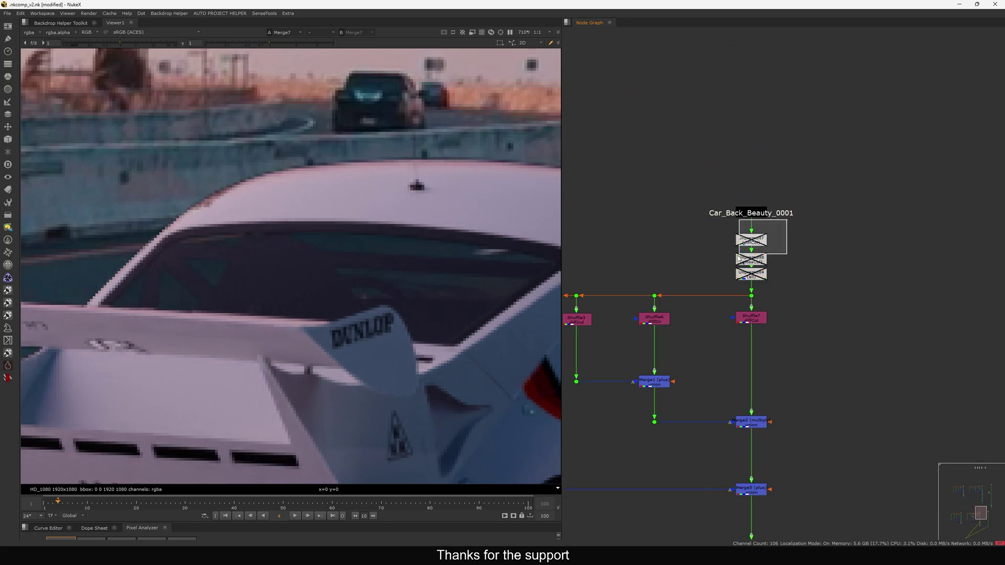
pyautogui.click(752, 240)
pyautogui.press('d')
pyautogui.scroll(3, 752, 263)
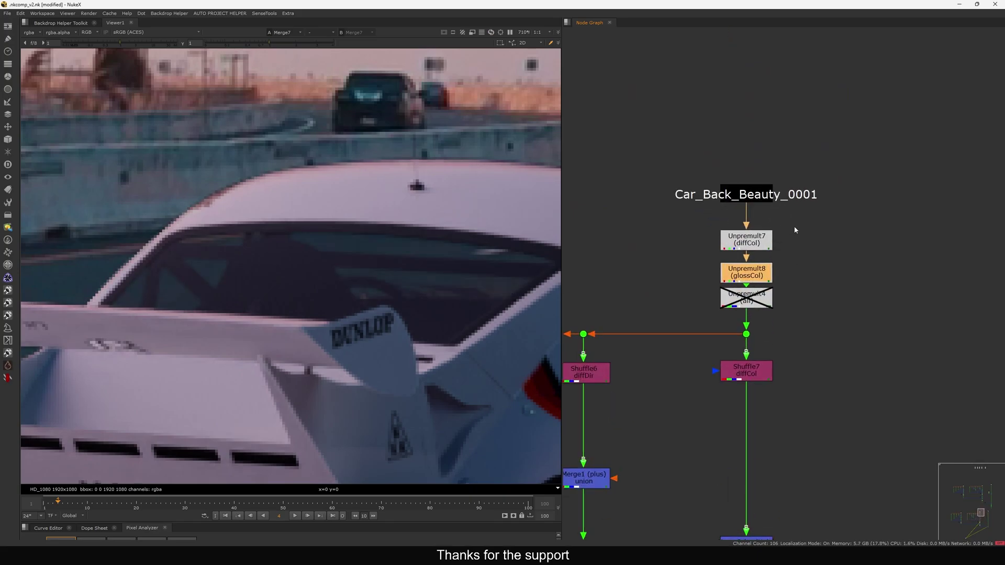
# Step: Reconnect Merge7's foreground input to the dot below Premult6 so the lights merges feed the composite
pyautogui.click(752, 239)
pyautogui.scroll(-3, 775, 248)
pyautogui.moveTo(742, 328); pyautogui.dragTo(727, 243, button='middle')
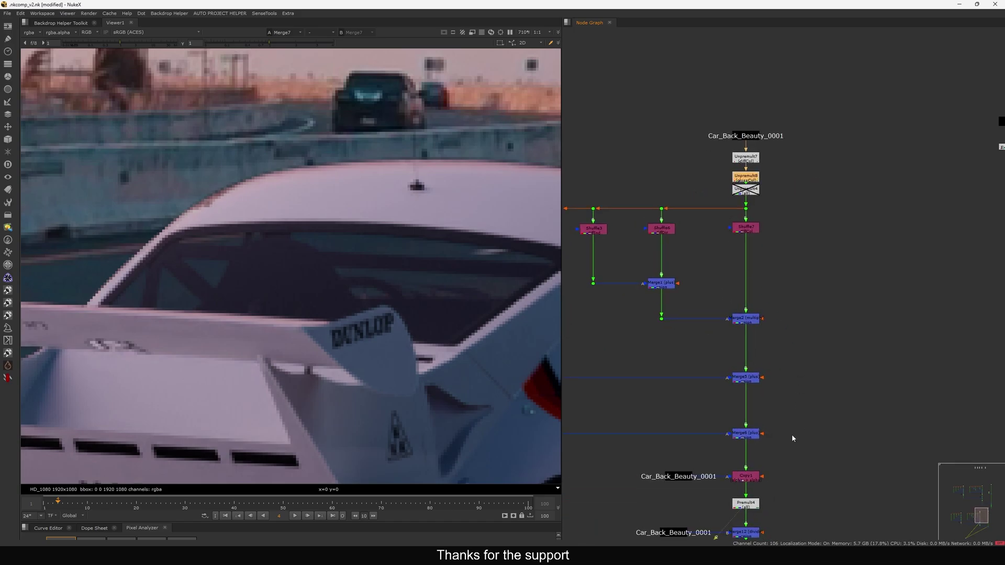
pyautogui.moveTo(801, 487); pyautogui.dragTo(786, 314, button='middle')
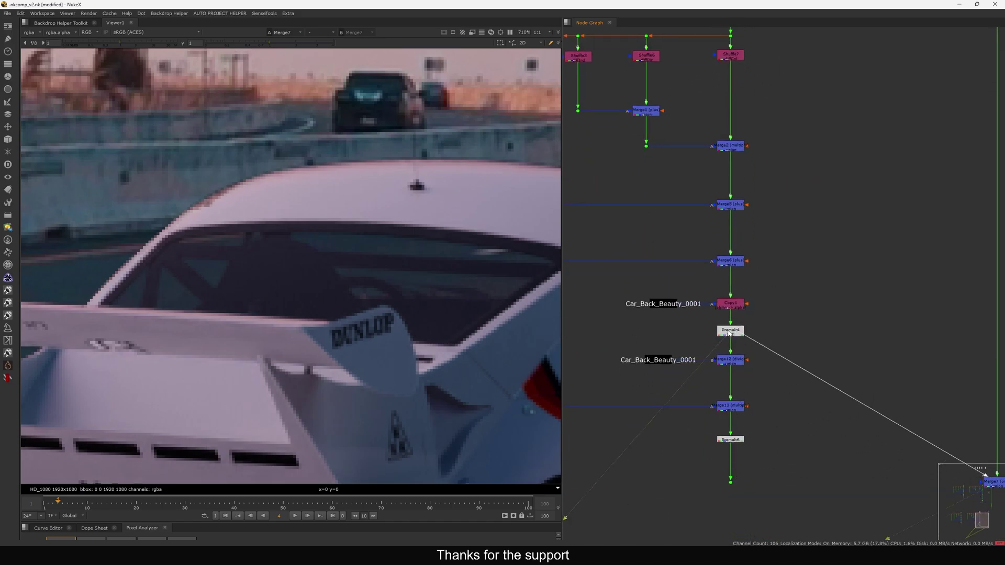
pyautogui.scroll(-4, 720, 312)
pyautogui.scroll(2, 720, 312)
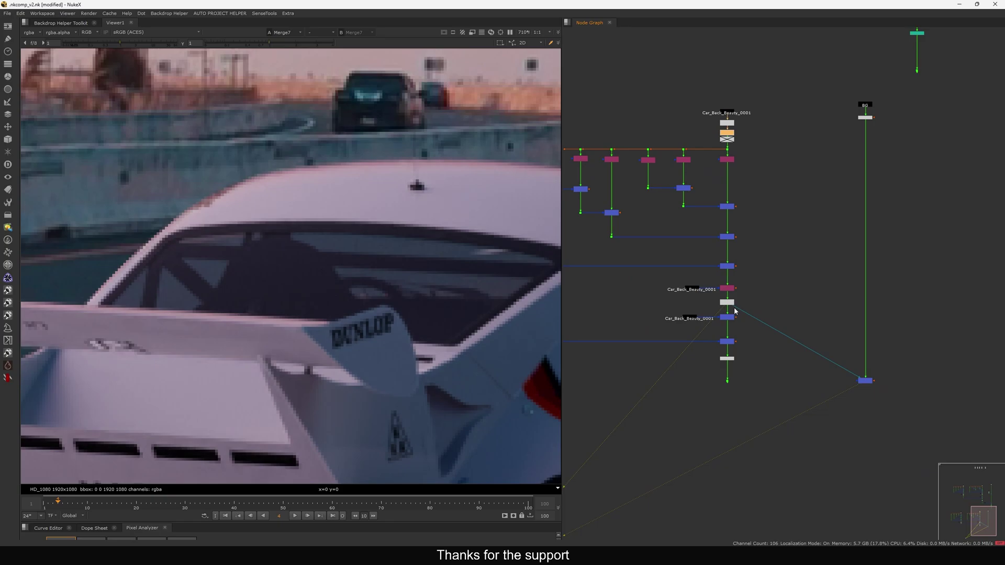
pyautogui.moveTo(686, 288)
pyautogui.mouseDown()
pyautogui.moveTo(732, 307)
pyautogui.moveTo(666, 281)
pyautogui.moveTo(774, 288)
pyautogui.moveTo(681, 286)
pyautogui.mouseUp()
pyautogui.click(728, 301)
pyautogui.scroll(1, 751, 293)
pyautogui.click(748, 296)
pyautogui.moveTo(685, 288); pyautogui.dragTo(722, 435)
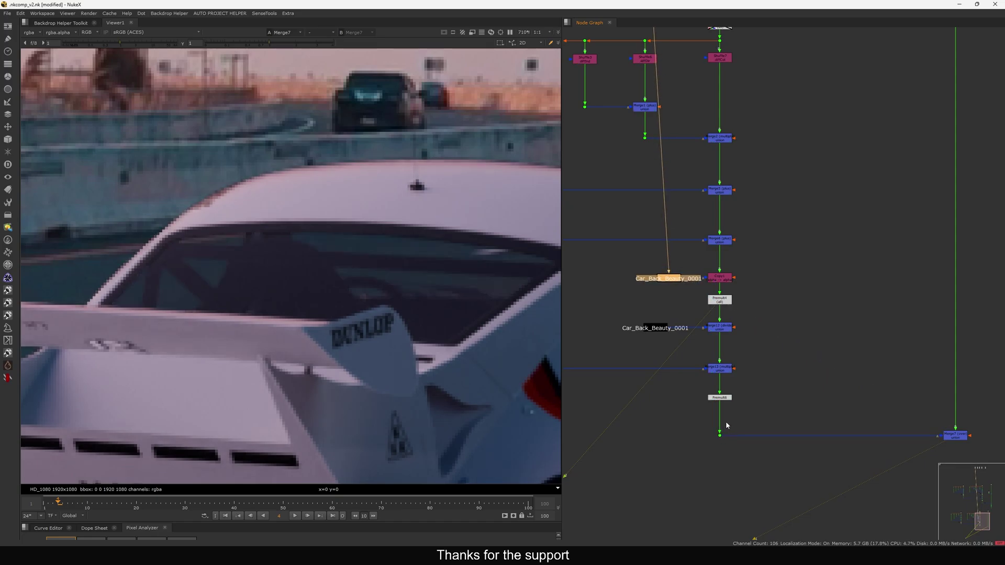
# Step: Examine the Unpremult setups at the heads of the beauty and lights rebuild branches
pyautogui.scroll(-3, 728, 393)
pyautogui.moveTo(715, 339); pyautogui.dragTo(756, 358, button='middle')
pyautogui.moveTo(722, 394); pyautogui.dragTo(752, 365, button='middle')
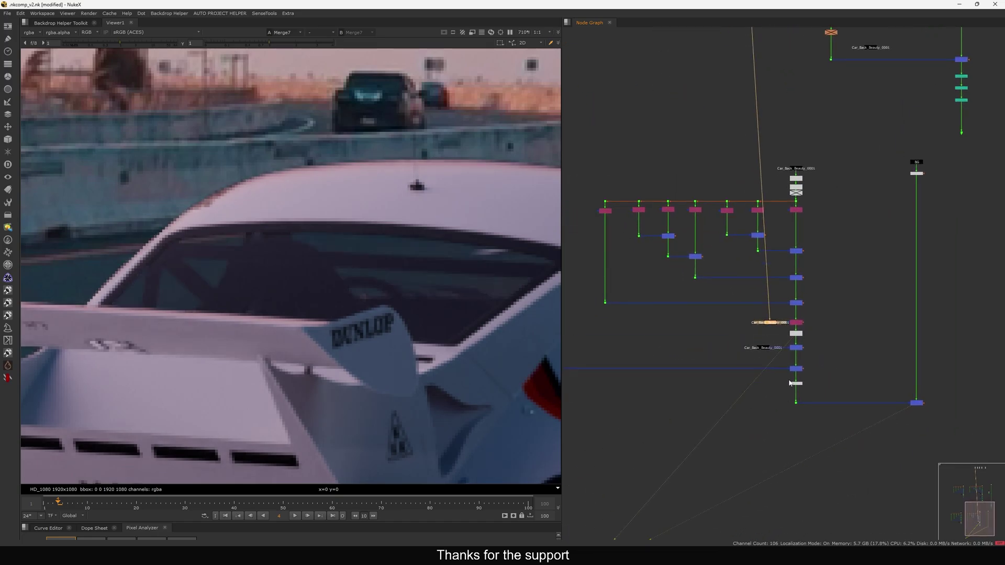
pyautogui.scroll(5, 805, 366)
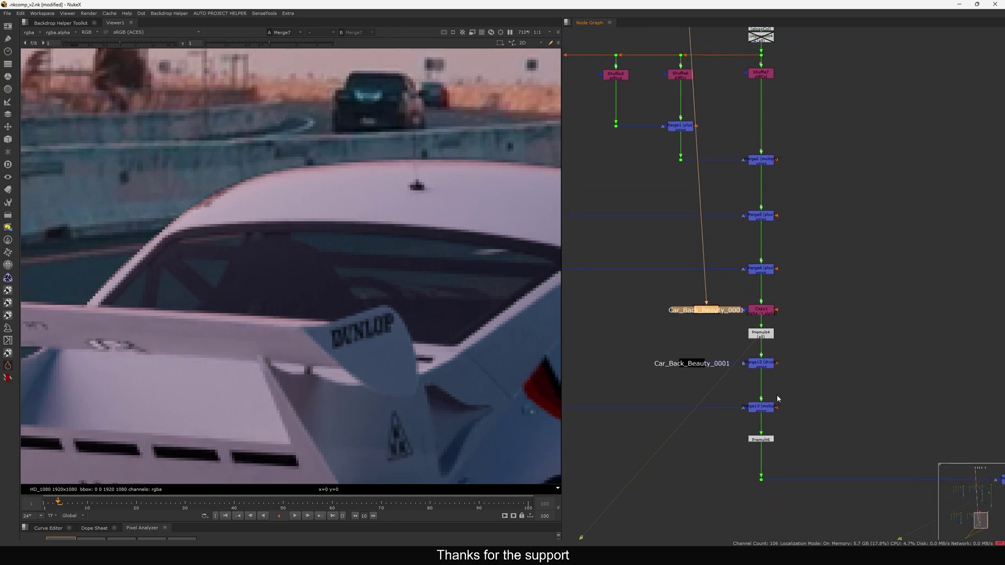
pyautogui.scroll(-3, 777, 395)
pyautogui.scroll(5, 744, 275)
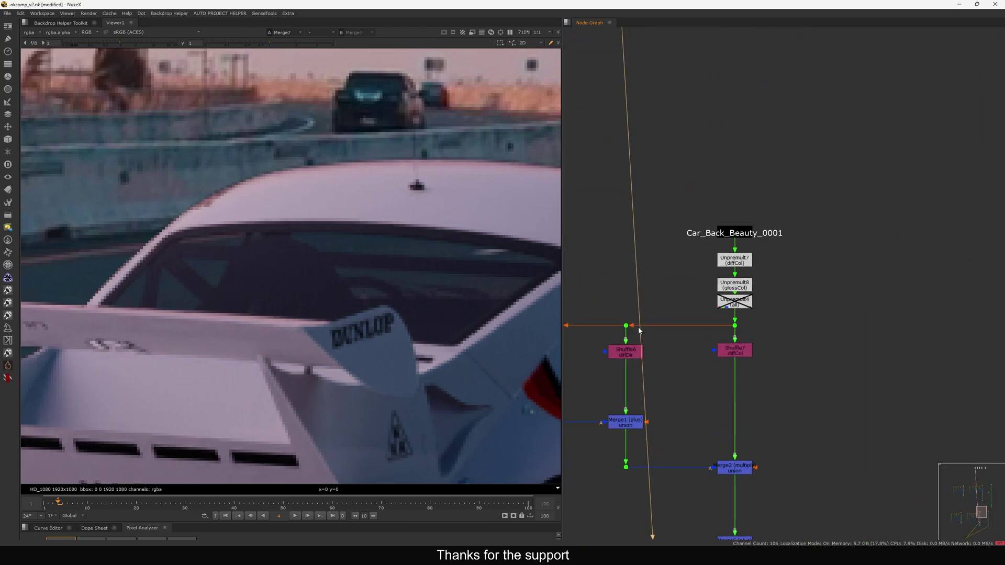
pyautogui.moveTo(639, 331); pyautogui.dragTo(851, 279, button='middle')
pyautogui.scroll(-6, 852, 278)
pyautogui.scroll(6, 714, 282)
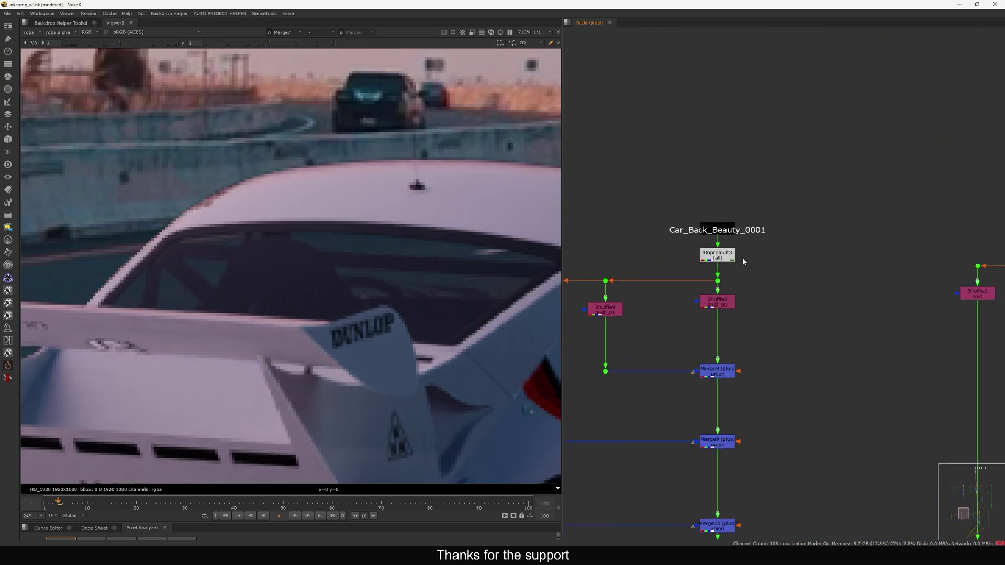
# Step: Examine the Unpremult at the head of the lights branch and the Premult nodes ending the lights and beauty rebuild branches
pyautogui.scroll(-6, 743, 261)
pyautogui.moveTo(708, 317); pyautogui.dragTo(696, 273, button='middle')
pyautogui.scroll(1, 701, 384)
pyautogui.moveTo(760, 407); pyautogui.dragTo(684, 434)
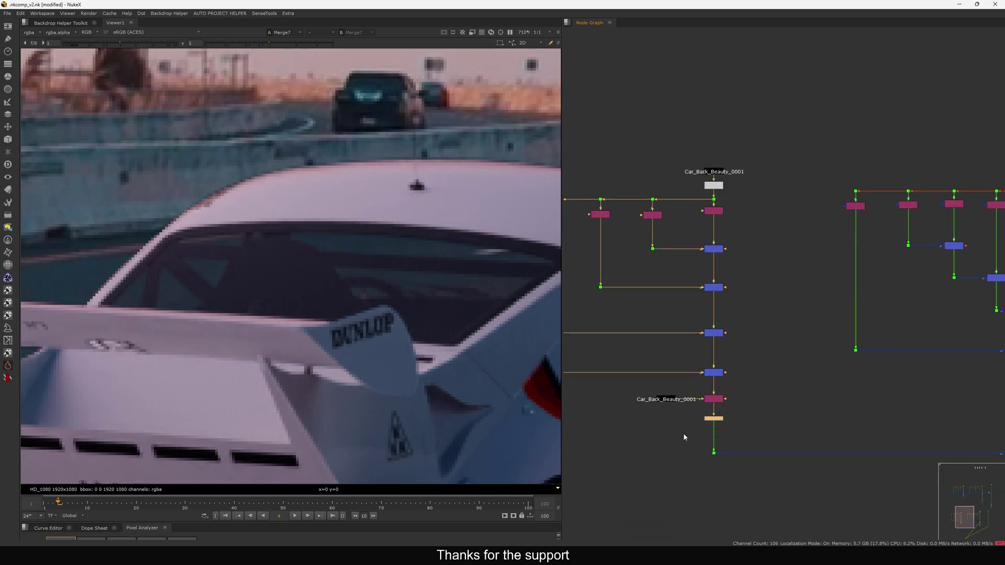
pyautogui.scroll(-3, 690, 386)
pyautogui.scroll(5, 816, 400)
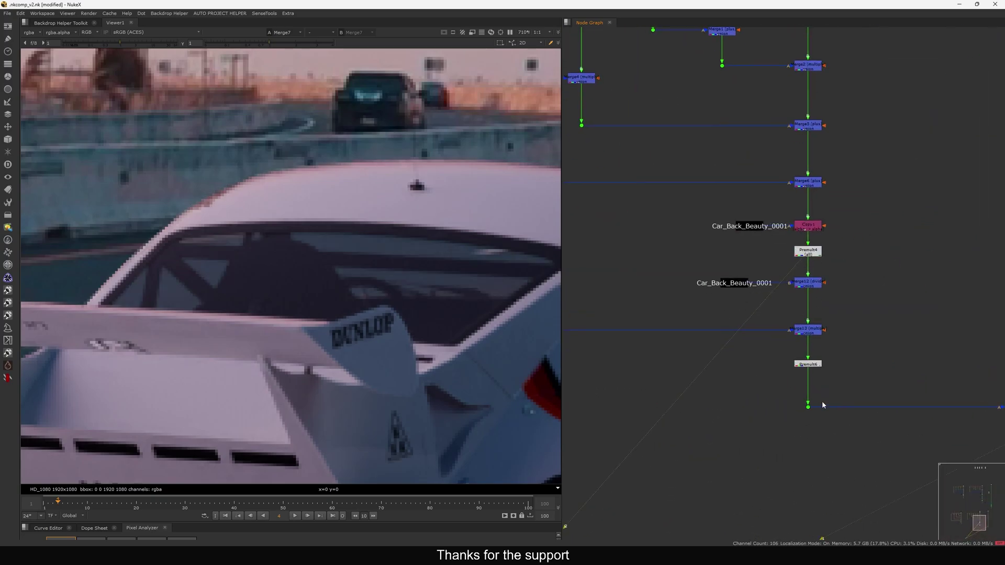
pyautogui.moveTo(823, 405); pyautogui.dragTo(721, 404, button='middle')
pyautogui.moveTo(775, 358); pyautogui.dragTo(712, 406)
pyautogui.scroll(-5, 696, 406)
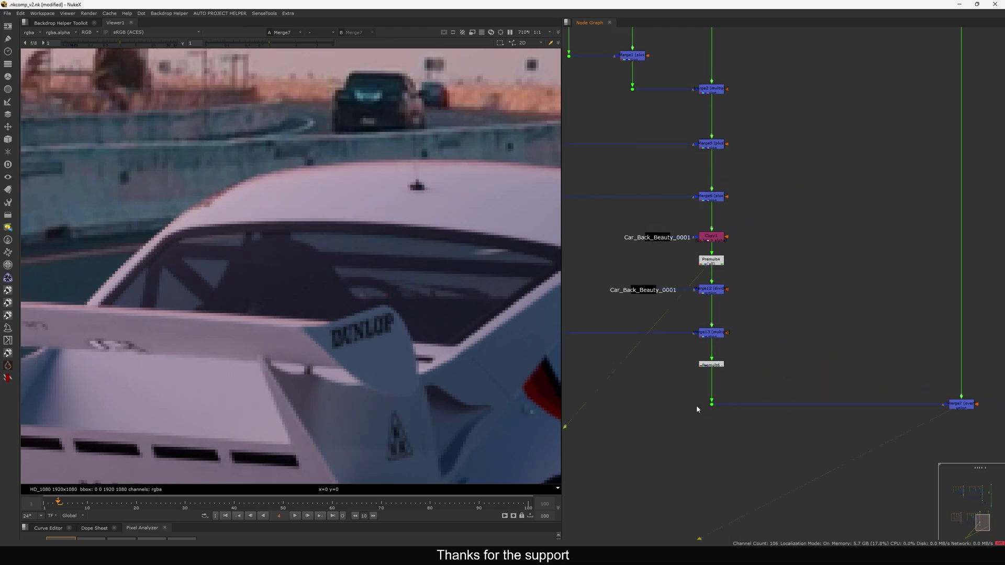
pyautogui.moveTo(635, 386); pyautogui.dragTo(726, 380, button='middle')
pyautogui.moveTo(779, 342); pyautogui.dragTo(757, 333, button='middle')
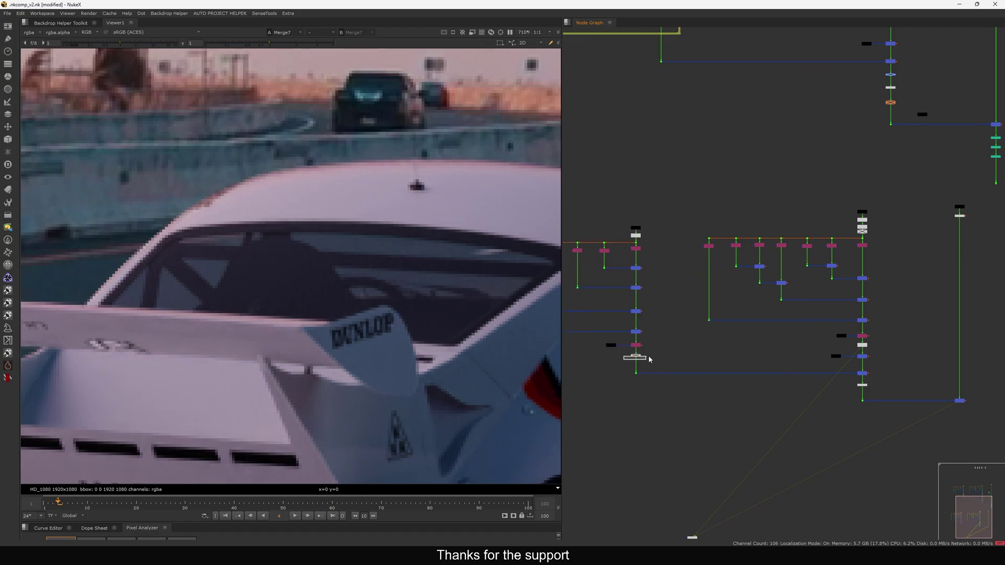
pyautogui.click(655, 357)
pyautogui.scroll(-3, 688, 337)
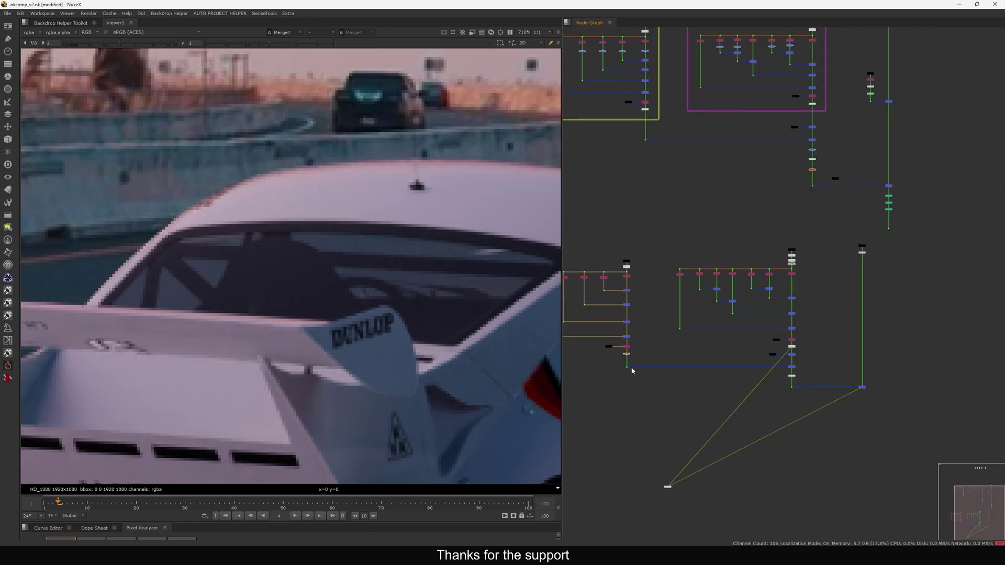
# Step: Examine the diffCol and glossCol Unpremults of the beauty rebuild and trace its merges down to Merge7
pyautogui.scroll(6, 804, 255)
pyautogui.scroll(-3, 824, 230)
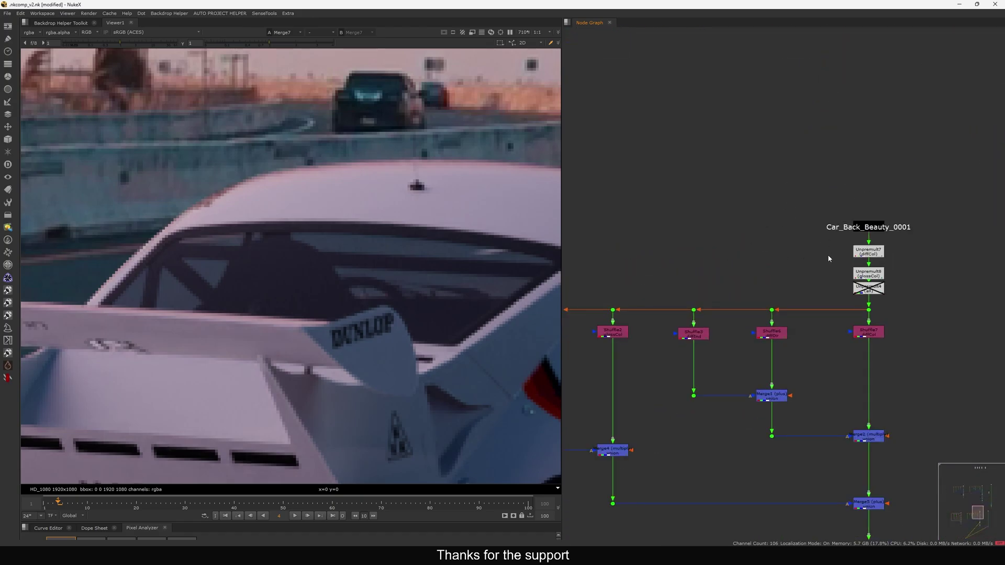
pyautogui.click(815, 259)
pyautogui.click(819, 282)
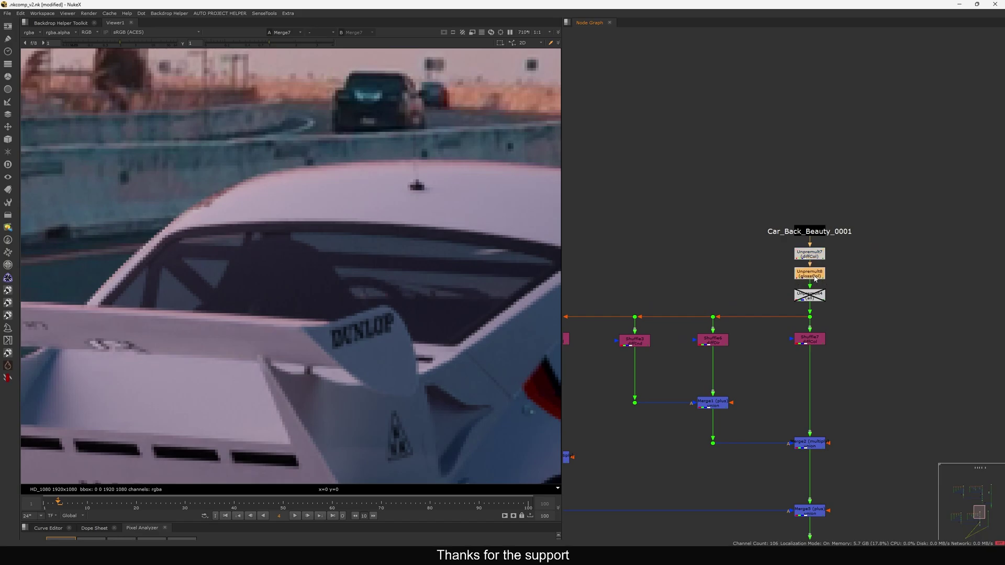
pyautogui.scroll(-5, 763, 335)
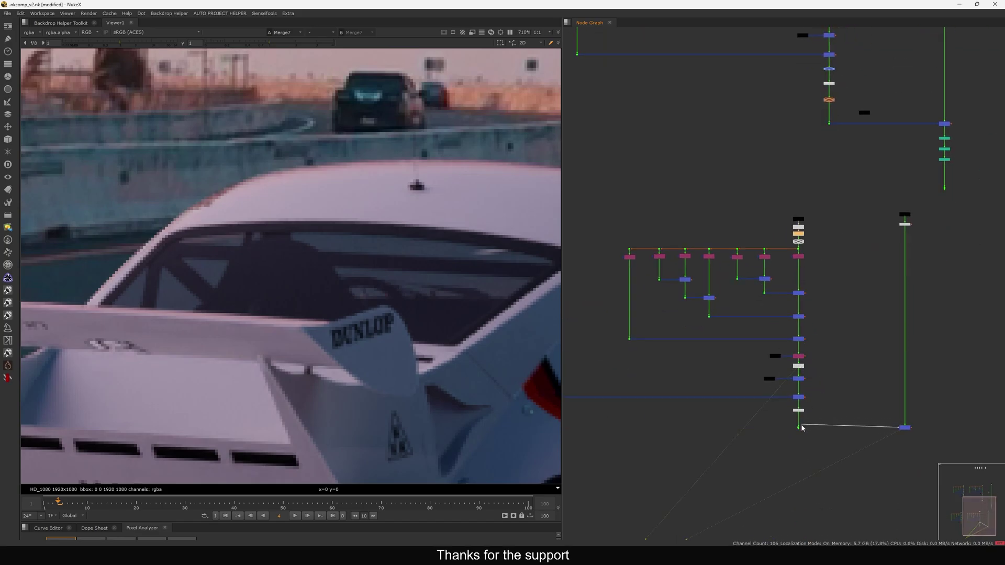
pyautogui.moveTo(773, 381); pyautogui.dragTo(804, 404)
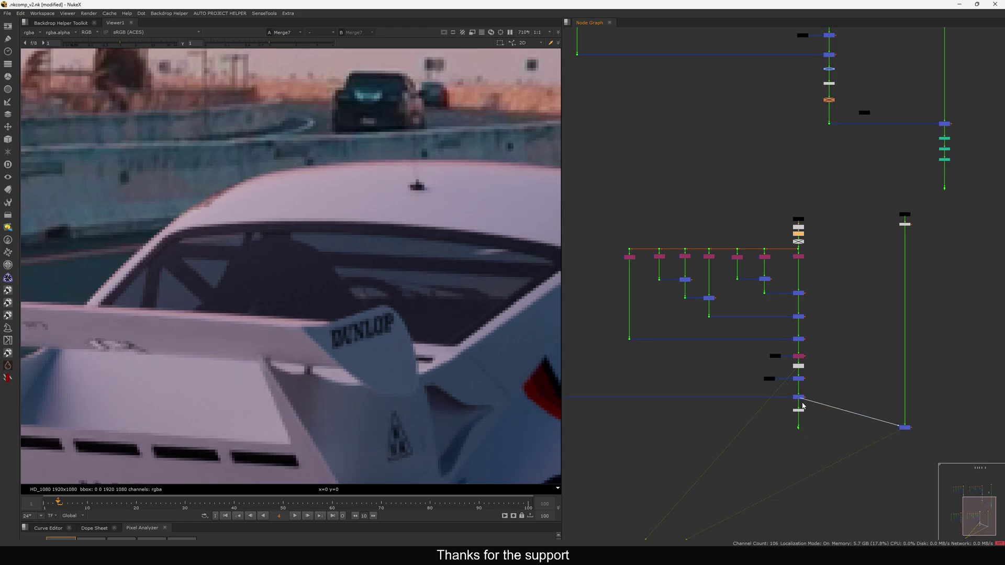
# Step: Disable the diffCol and glossCol Unpremults, enable the all-channels Unpremult4, and feed Merge7 from the dot ending the beauty rebuild
pyautogui.scroll(6, 815, 226)
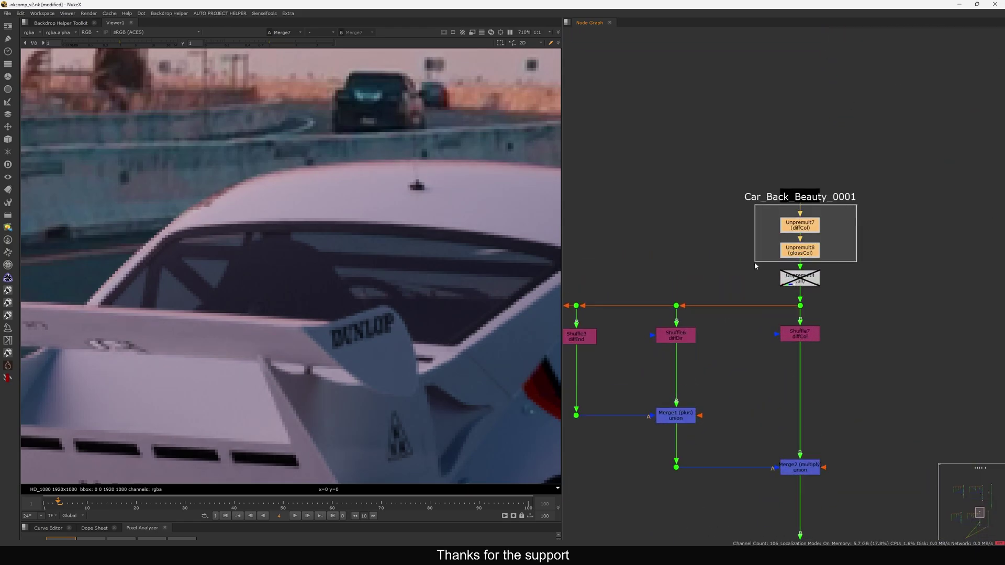
pyautogui.click(801, 279)
pyautogui.press('d')
pyautogui.scroll(-5, 785, 267)
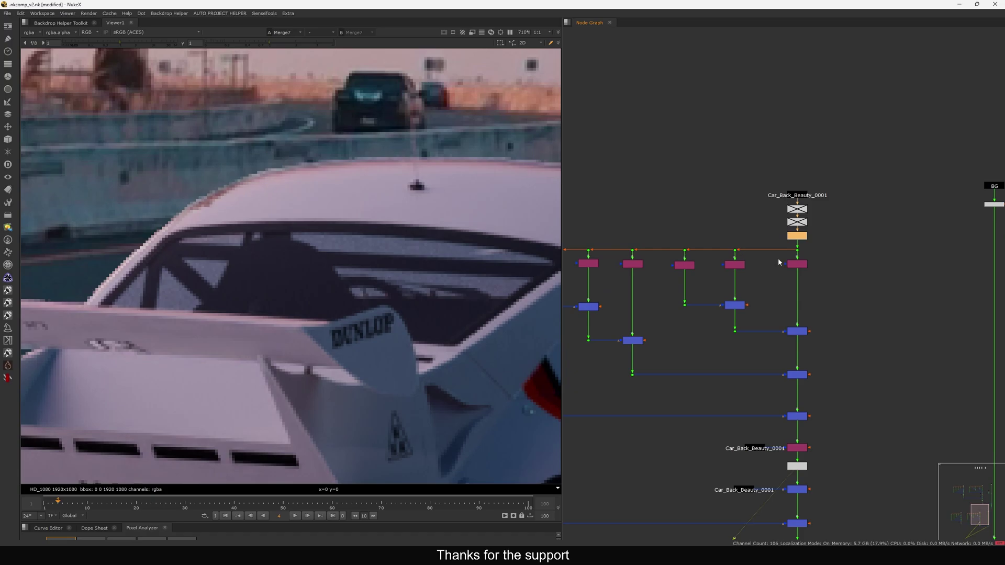
pyautogui.moveTo(788, 416); pyautogui.dragTo(783, 382, button='middle')
pyautogui.moveTo(758, 388); pyautogui.dragTo(750, 313)
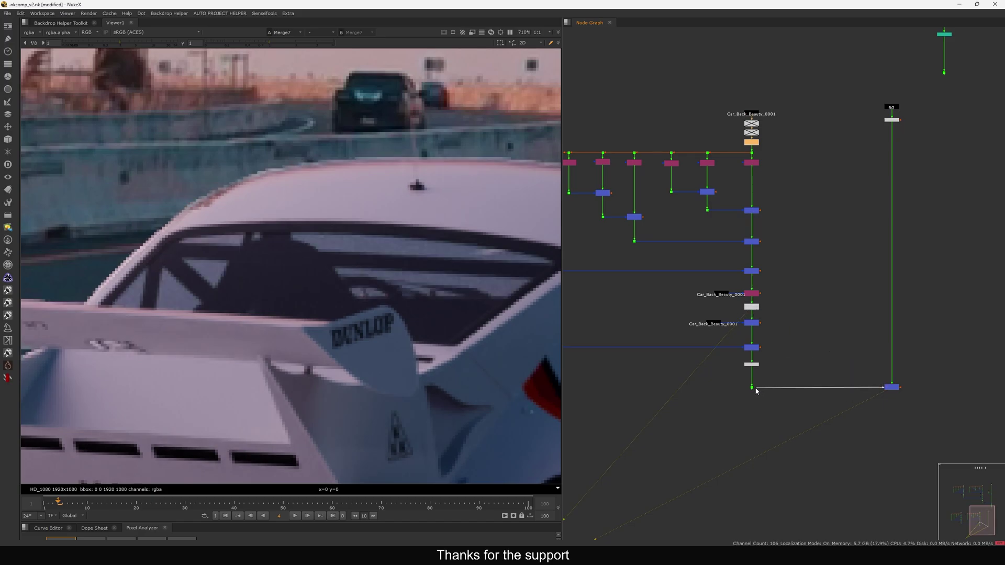
# Step: Enable the Premult node below the Copy node in the lights branch
pyautogui.scroll(-4, 747, 390)
pyautogui.moveTo(733, 406); pyautogui.dragTo(819, 405, button='middle')
pyautogui.scroll(10, 639, 359)
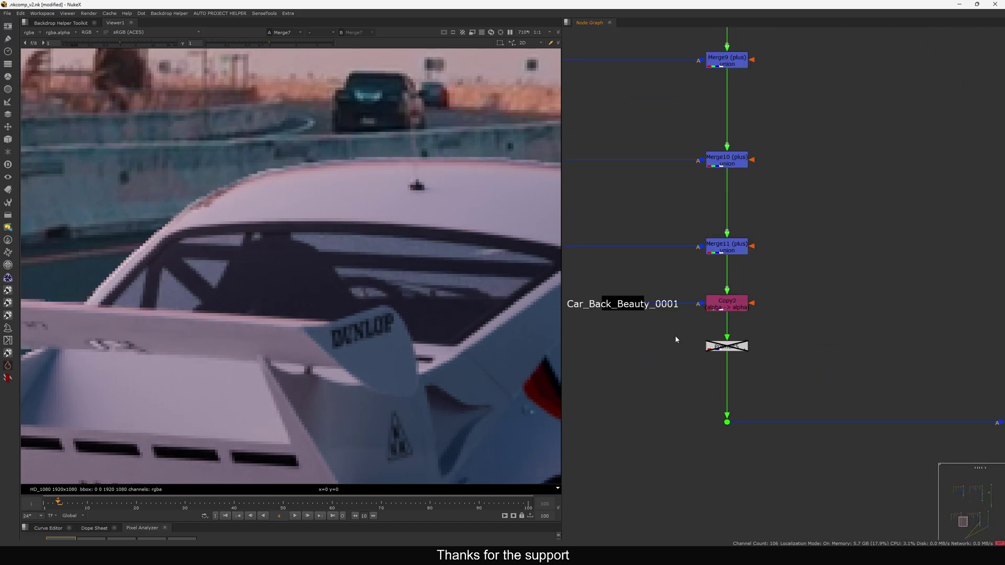
pyautogui.moveTo(679, 340); pyautogui.dragTo(796, 362)
pyautogui.scroll(-3, 806, 344)
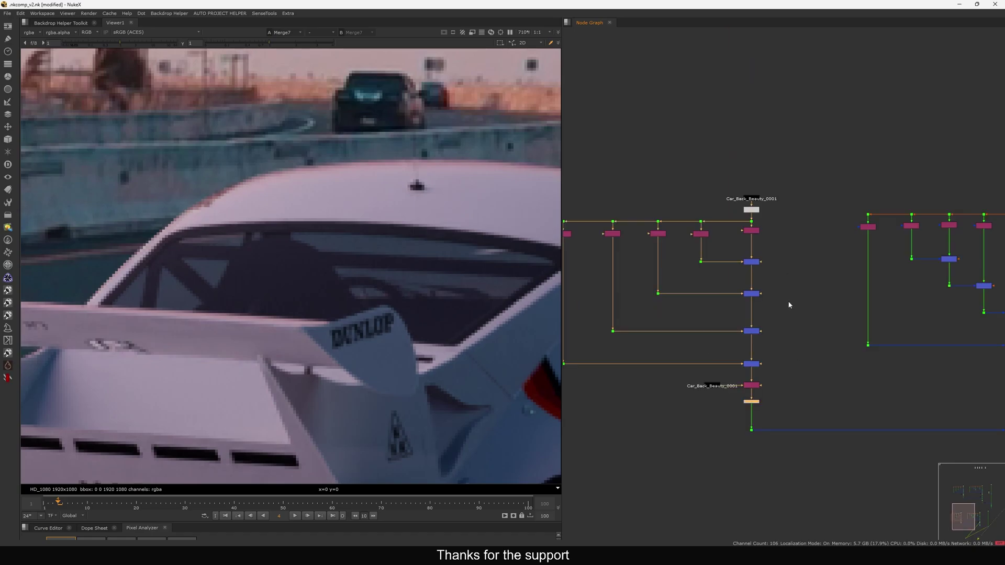
# Step: Delete the disabled diffCol and glossCol Unpremults from the beauty rebuild, keeping only the all-channels Unpremult4
pyautogui.scroll(-4, 789, 305)
pyautogui.scroll(5, 783, 292)
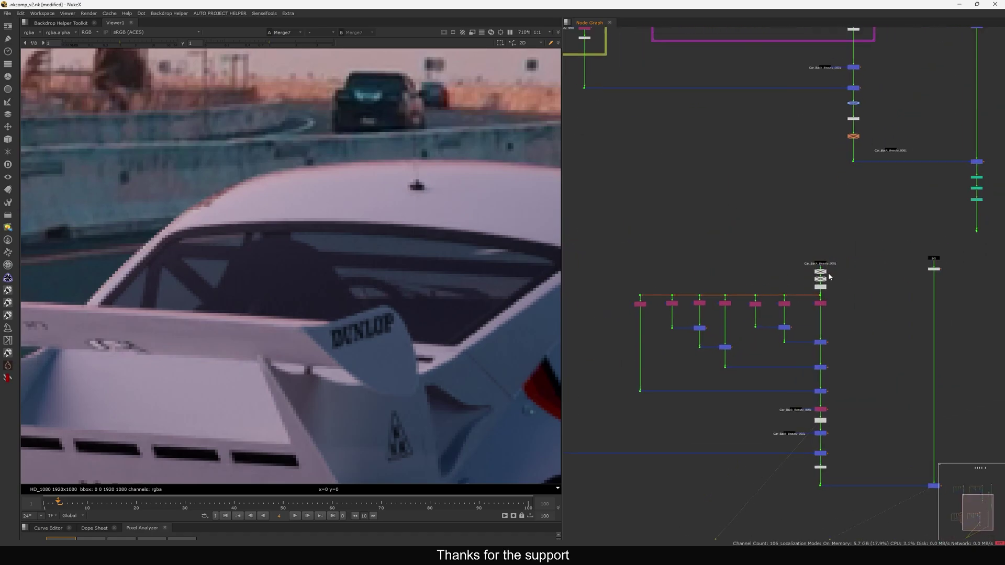
pyautogui.scroll(2, 834, 273)
pyautogui.moveTo(853, 266); pyautogui.dragTo(798, 294)
pyautogui.scroll(-5, 799, 295)
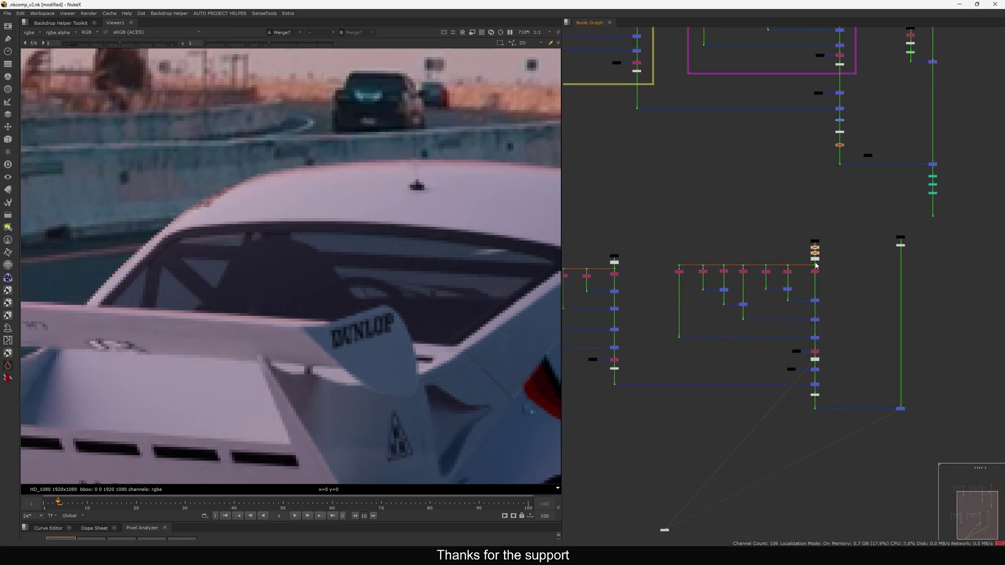
pyautogui.scroll(5, 816, 265)
pyautogui.moveTo(857, 237); pyautogui.dragTo(761, 284)
pyautogui.press('Delete')
pyautogui.moveTo(780, 228); pyautogui.dragTo(780, 267)
pyautogui.scroll(-6, 780, 267)
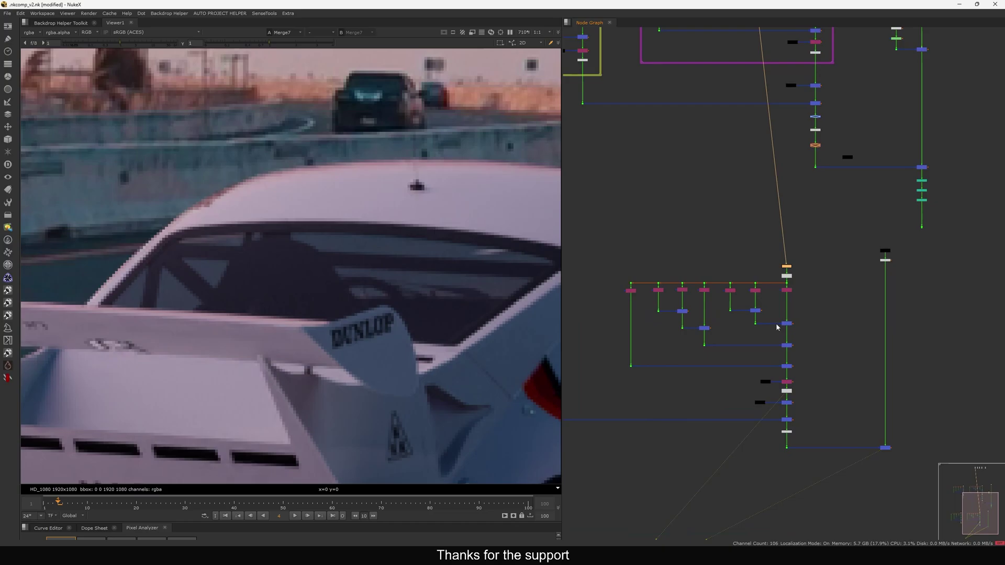
pyautogui.click(778, 327)
pyautogui.scroll(5, 802, 285)
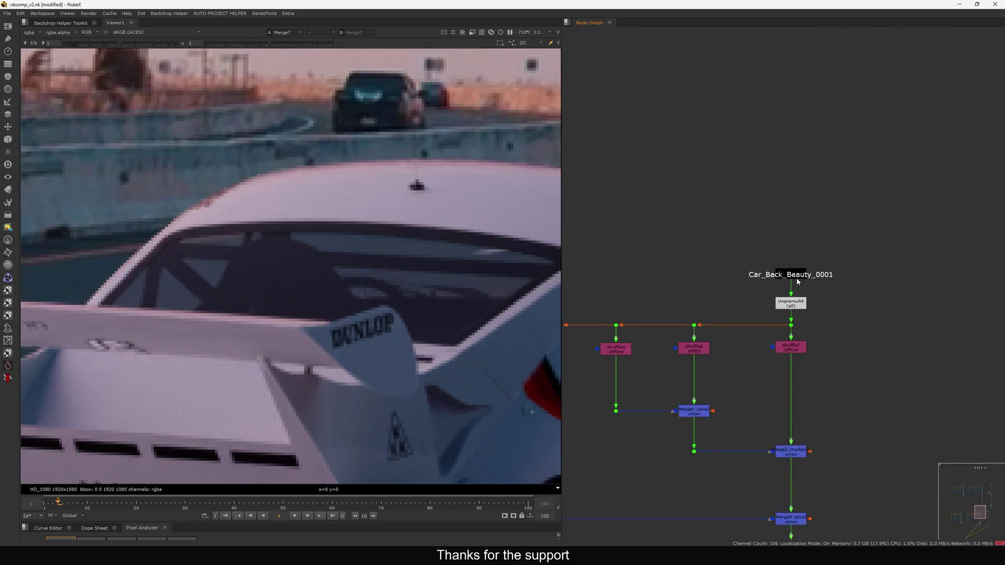
# Step: Undo the deletion of the diffCol and glossCol Unpremults
pyautogui.click(793, 268)
pyautogui.hotkey('ctrl', 'z')
pyautogui.hotkey('ctrl', 'z')
pyautogui.hotkey('ctrl', 'z')
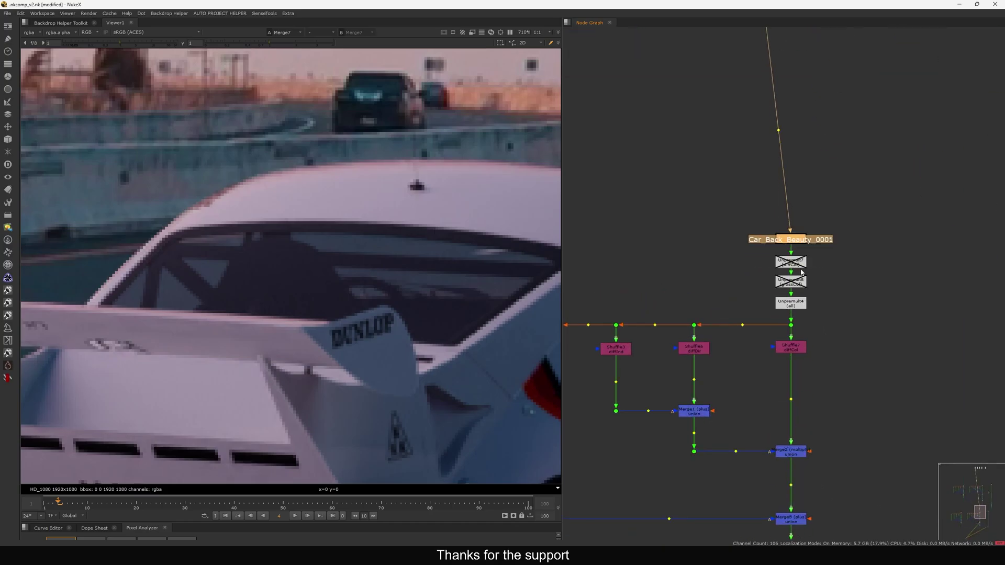
# Step: Delete the all-channels Unpremult4 and enable the diffCol and glossCol Unpremults at the head of the beauty rebuild
pyautogui.press('Delete')
pyautogui.moveTo(838, 248); pyautogui.dragTo(765, 299)
pyautogui.scroll(-6, 770, 284)
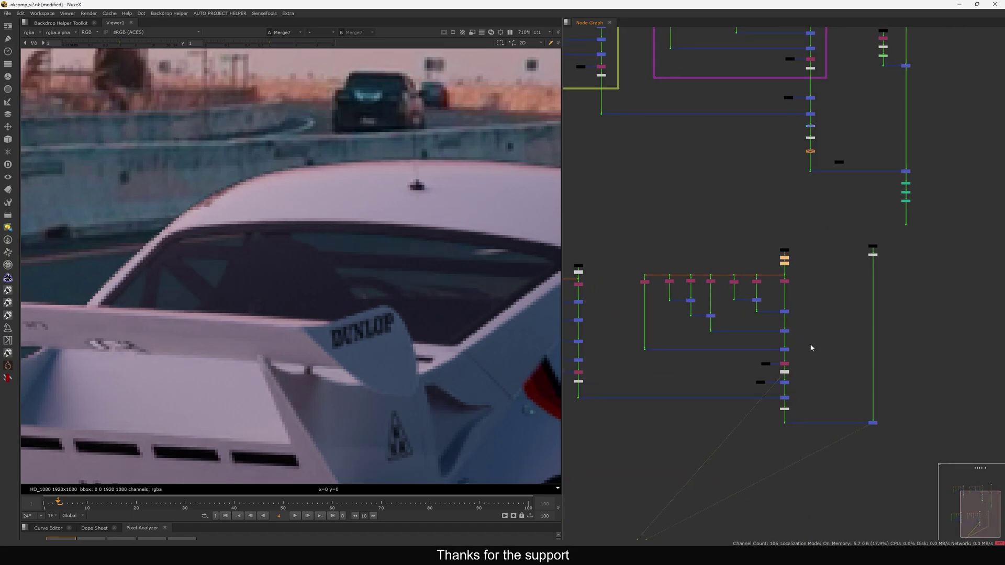
# Step: Try feeding Merge7 from the Premult directly below the beauty rebuild's Copy node, and reconnect it to the dot below Premult6
pyautogui.scroll(3, 786, 426)
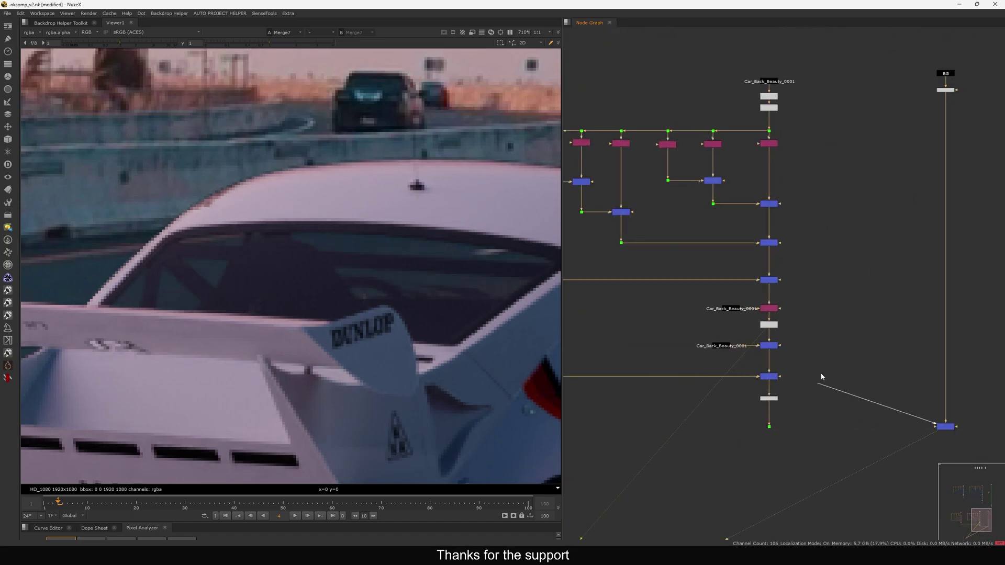
pyautogui.moveTo(821, 373); pyautogui.dragTo(773, 329)
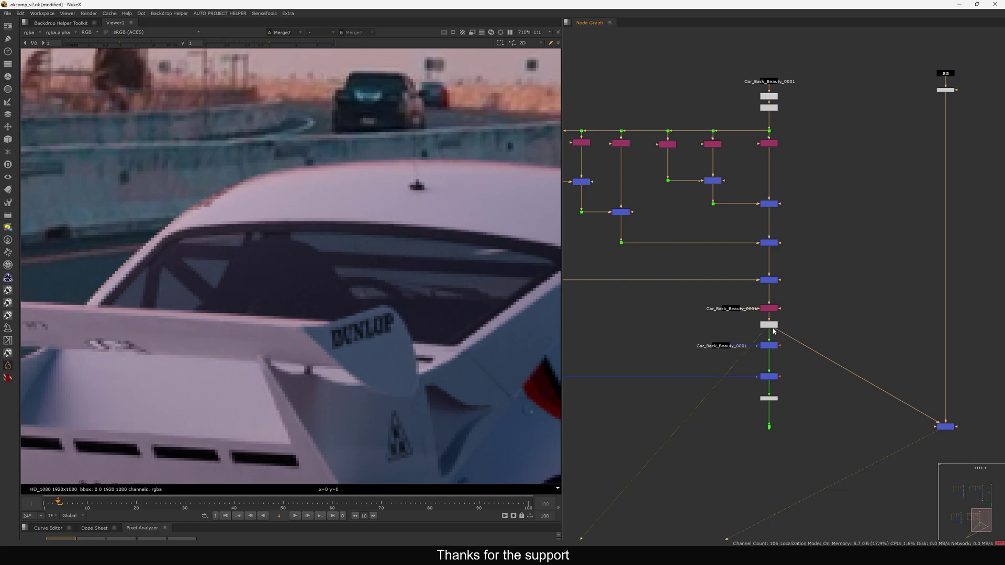
pyautogui.click(740, 311)
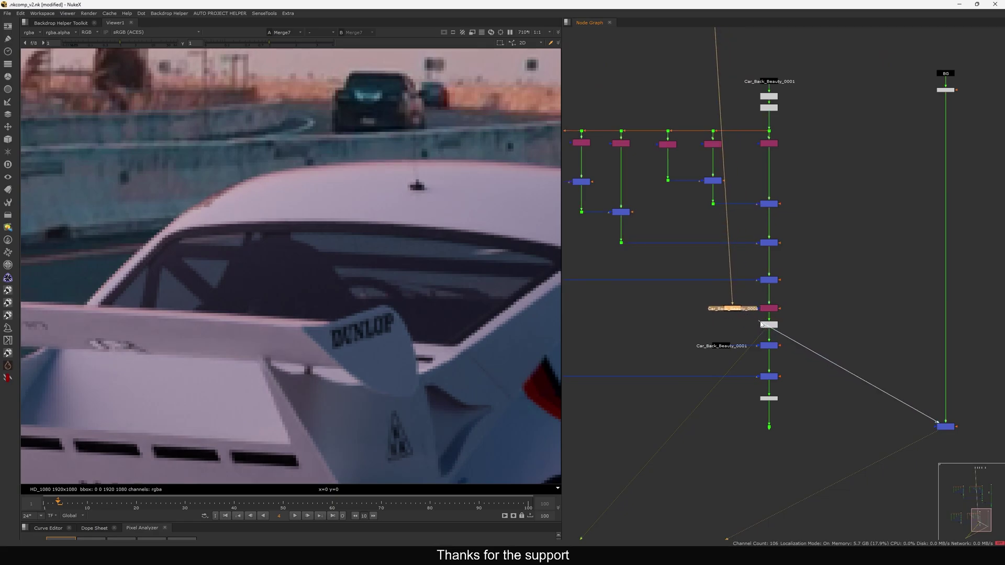
pyautogui.moveTo(780, 331); pyautogui.dragTo(769, 426)
# Step: Delete Premult5 below the Copy node in the lights branch
pyautogui.scroll(-6, 759, 421)
pyautogui.moveTo(722, 430); pyautogui.dragTo(811, 417, button='middle')
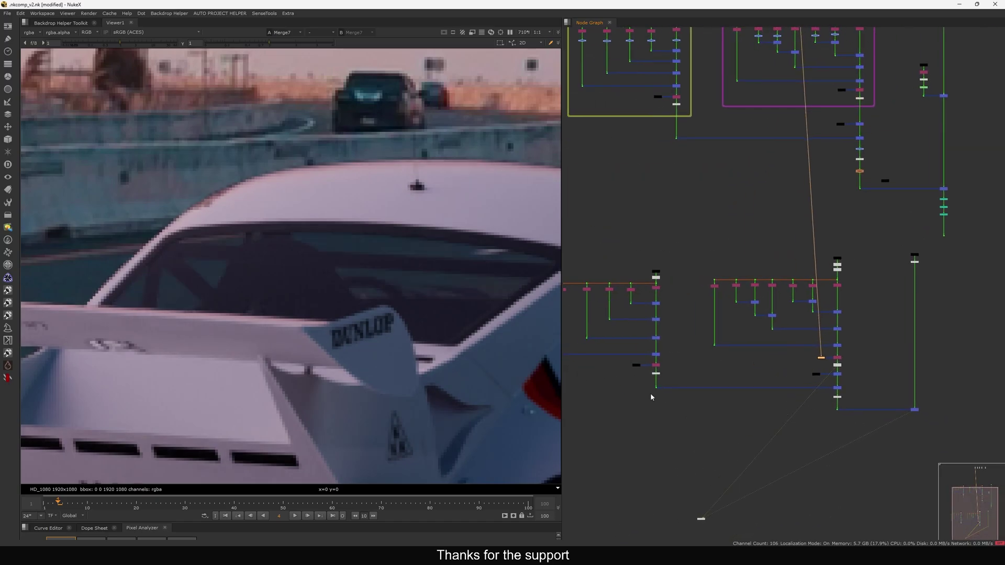
pyautogui.scroll(5, 651, 397)
pyautogui.moveTo(711, 356); pyautogui.dragTo(653, 374)
pyautogui.scroll(2, 653, 376)
pyautogui.click(683, 378)
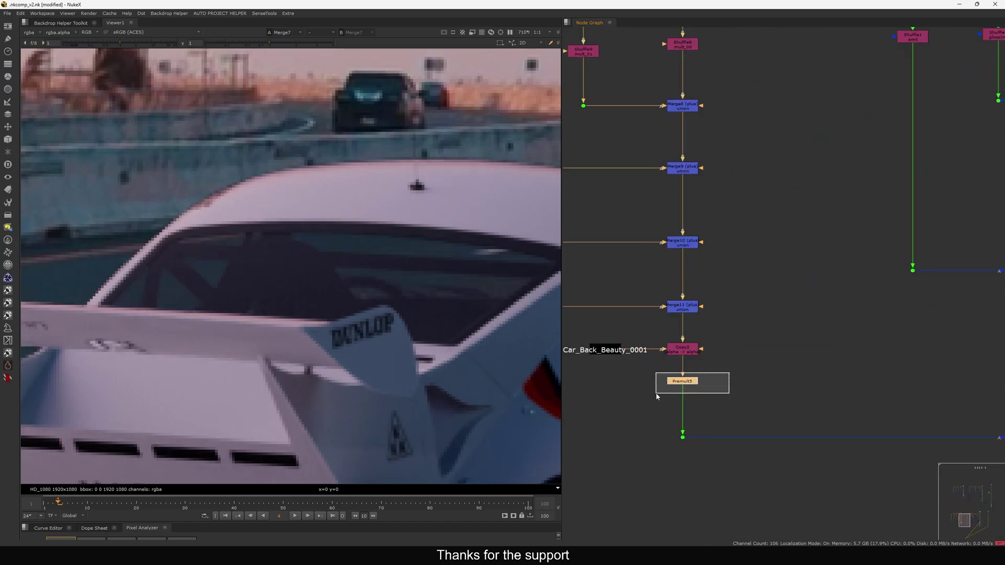
pyautogui.press('Delete')
pyautogui.scroll(-5, 664, 385)
pyautogui.scroll(2, 805, 347)
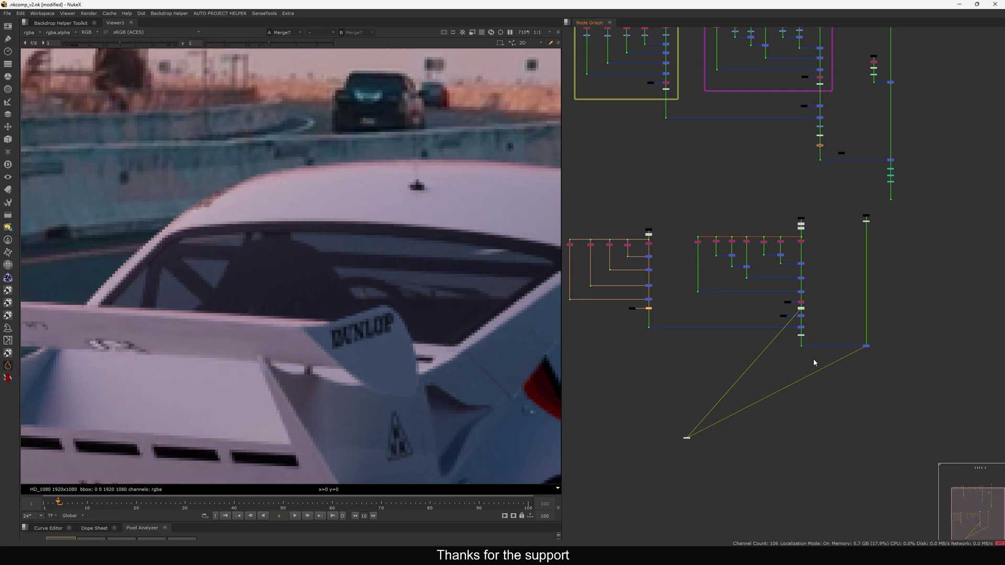
# Step: Connect Merge7's foreground input to the dot ending the lights branch to view the lights rebuild without its Premult
pyautogui.scroll(1, 770, 309)
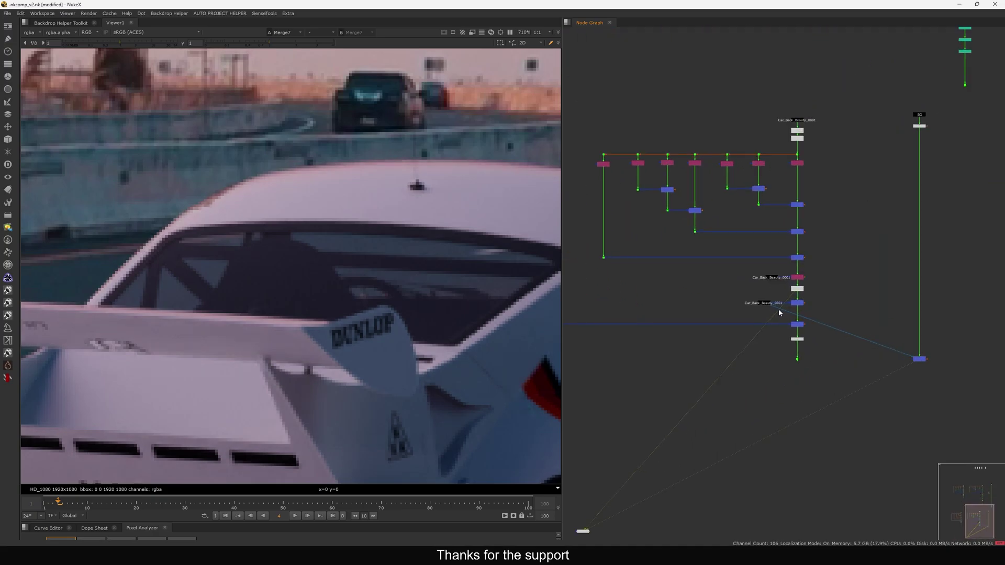
pyautogui.moveTo(793, 323); pyautogui.dragTo(604, 318)
pyautogui.moveTo(625, 333); pyautogui.dragTo(706, 345, button='middle')
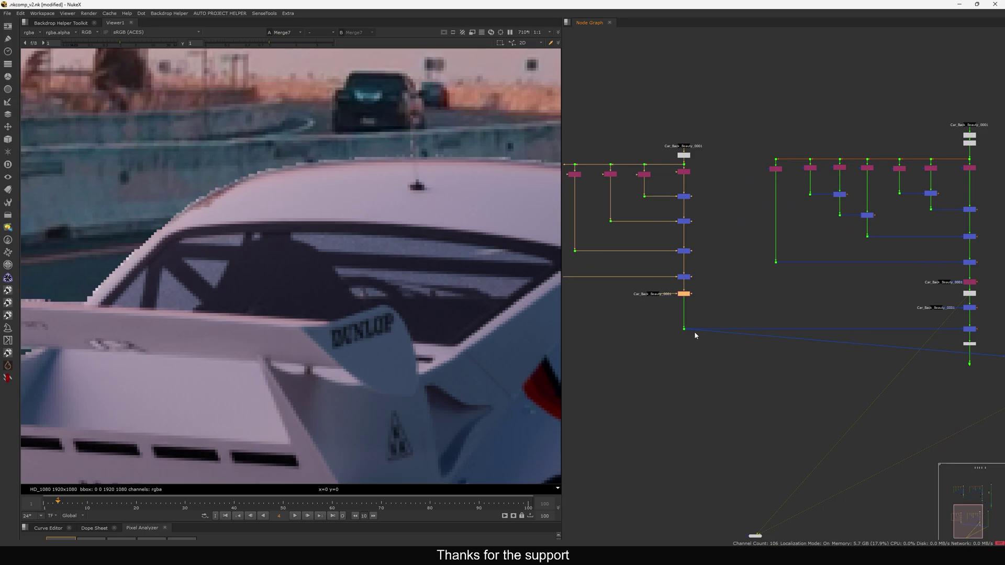
# Step: Reconnect Merge7's foreground input from the lights branch to the dot below Premult6 in the beauty rebuild
pyautogui.moveTo(694, 332); pyautogui.dragTo(623, 330)
pyautogui.moveTo(694, 341); pyautogui.dragTo(623, 330, button='middle')
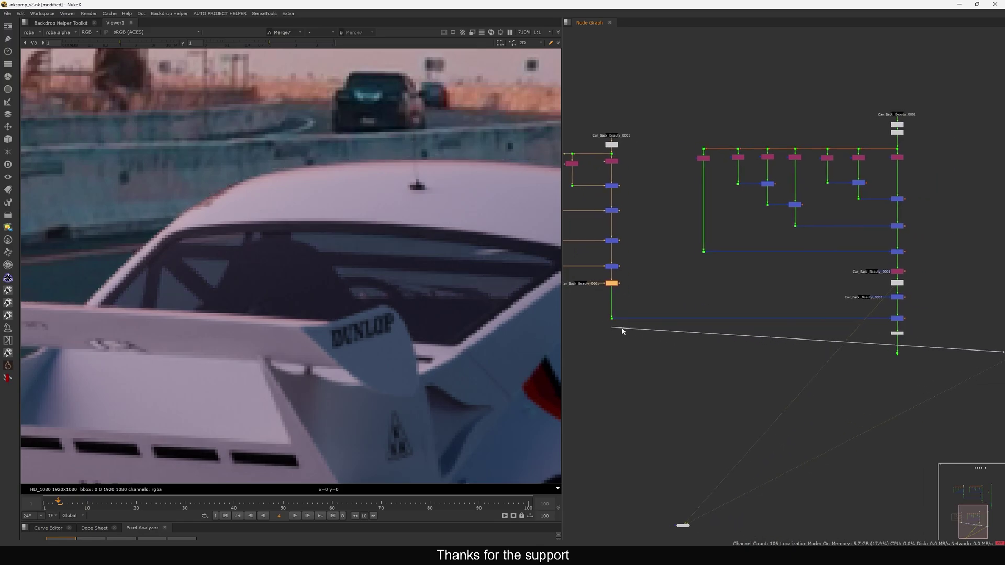
pyautogui.moveTo(623, 330); pyautogui.dragTo(769, 360)
pyautogui.moveTo(623, 330); pyautogui.dragTo(655, 337, button='middle')
pyautogui.moveTo(769, 360); pyautogui.dragTo(751, 360, button='middle')
pyautogui.moveTo(751, 360); pyautogui.dragTo(883, 363)
pyautogui.moveTo(860, 338); pyautogui.dragTo(807, 372, button='middle')
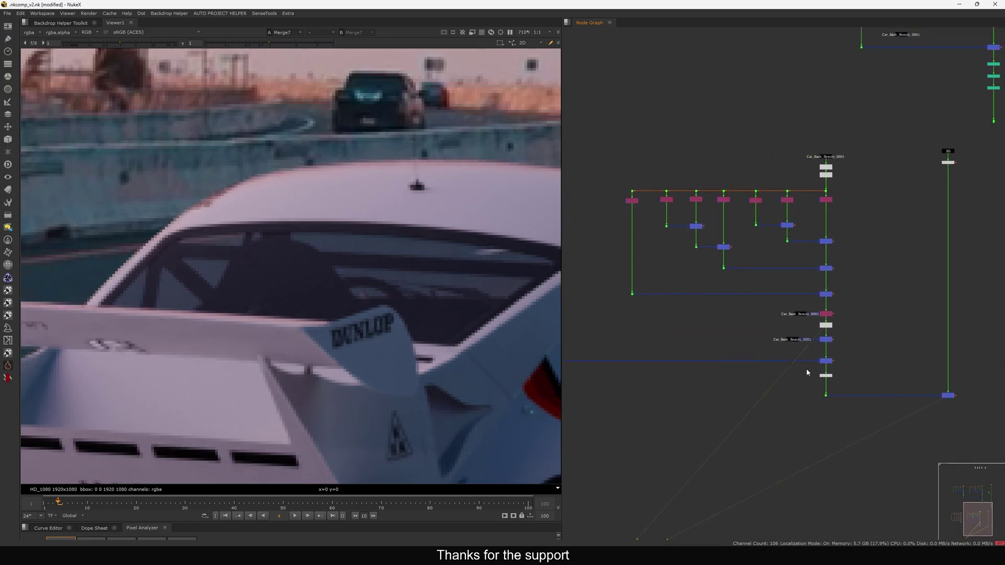
# Step: Review the diffCol and glossCol Unpremults, the Copy node's beauty input and the final connection into Merge7
pyautogui.moveTo(876, 149); pyautogui.dragTo(670, 400)
pyautogui.click(731, 292)
pyautogui.scroll(5, 809, 177)
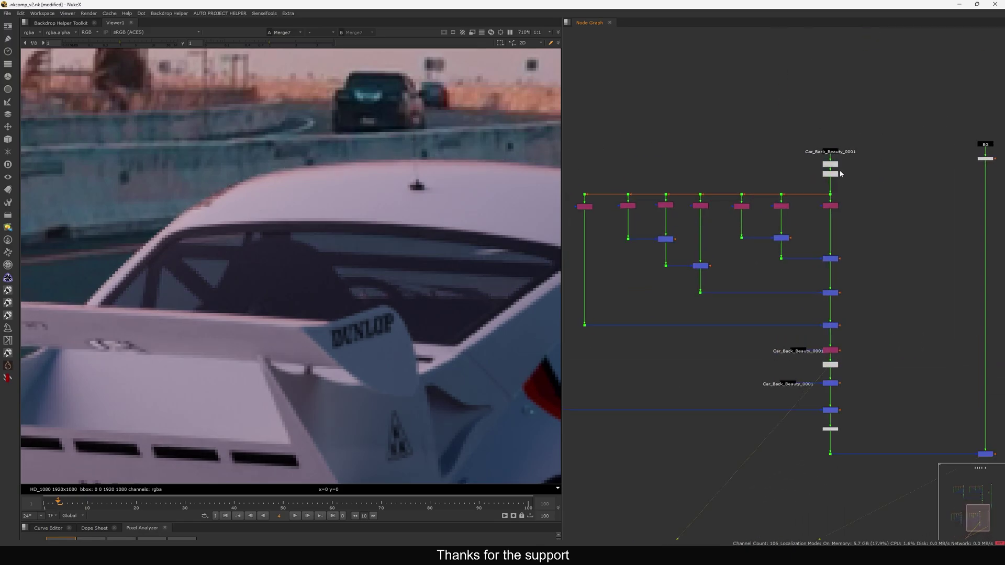
pyautogui.moveTo(845, 183); pyautogui.dragTo(800, 212, button='middle')
pyautogui.moveTo(846, 171); pyautogui.dragTo(777, 210)
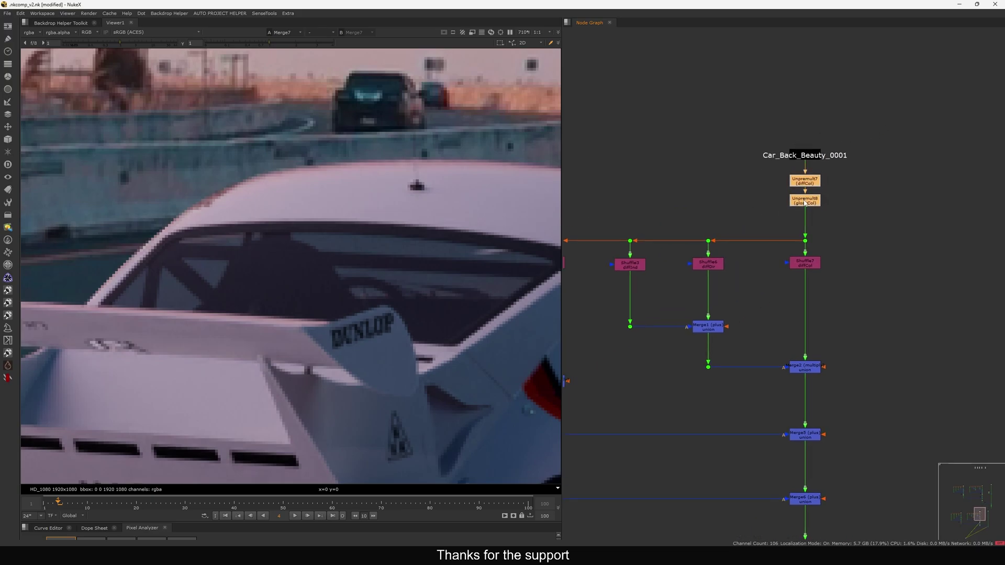
pyautogui.scroll(-5, 791, 206)
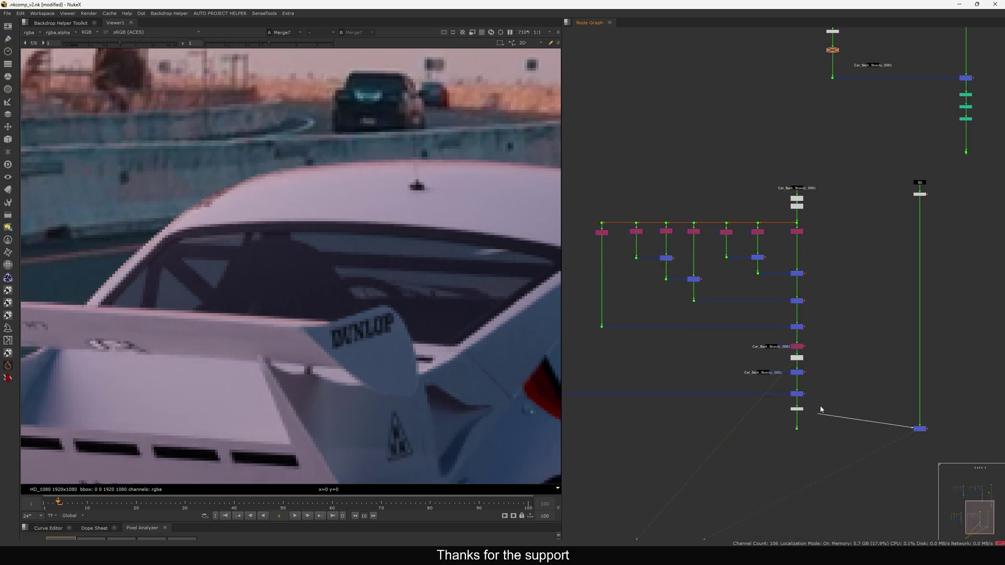
pyautogui.moveTo(821, 410); pyautogui.dragTo(774, 349)
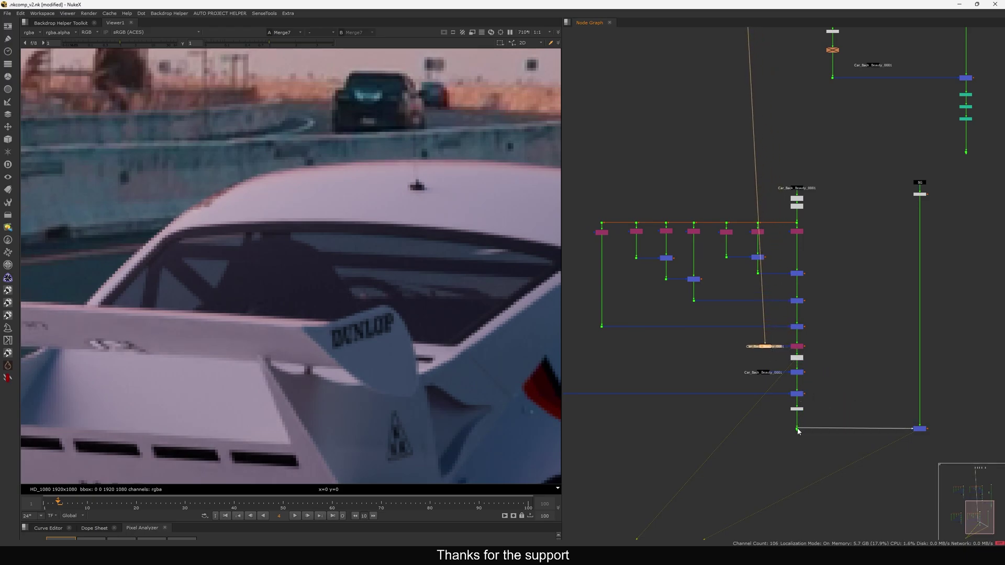
pyautogui.scroll(3, 756, 361)
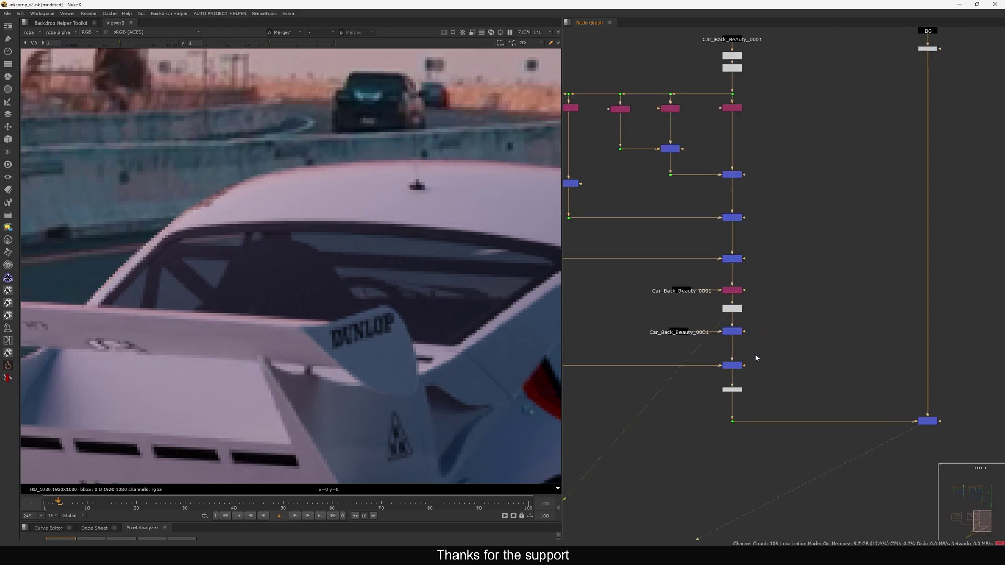
# Step: View the output of Premult6 at the end of the beauty rebuild
pyautogui.moveTo(783, 352); pyautogui.dragTo(709, 376)
pyautogui.scroll(5, 708, 329)
pyautogui.moveTo(834, 313); pyautogui.dragTo(730, 365)
pyautogui.moveTo(828, 389); pyautogui.dragTo(715, 435)
pyautogui.press('1')
pyautogui.moveTo(715, 435); pyautogui.dragTo(711, 341, button='middle')
pyautogui.moveTo(835, 373); pyautogui.dragTo(786, 395)
pyautogui.click(785, 389)
pyautogui.press('1')
pyautogui.scroll(-4, 711, 371)
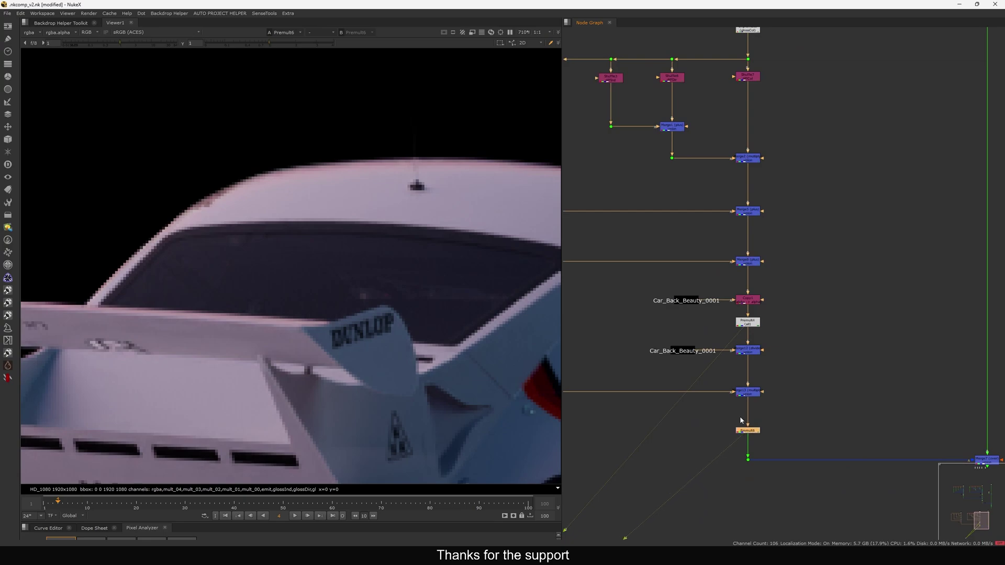
# Step: Examine the alpha channel of Premult4 below the Copy node in the beauty rebuild
pyautogui.moveTo(741, 420); pyautogui.dragTo(748, 418, button='middle')
pyautogui.moveTo(647, 273); pyautogui.dragTo(801, 312)
pyautogui.moveTo(831, 264); pyautogui.dragTo(608, 313)
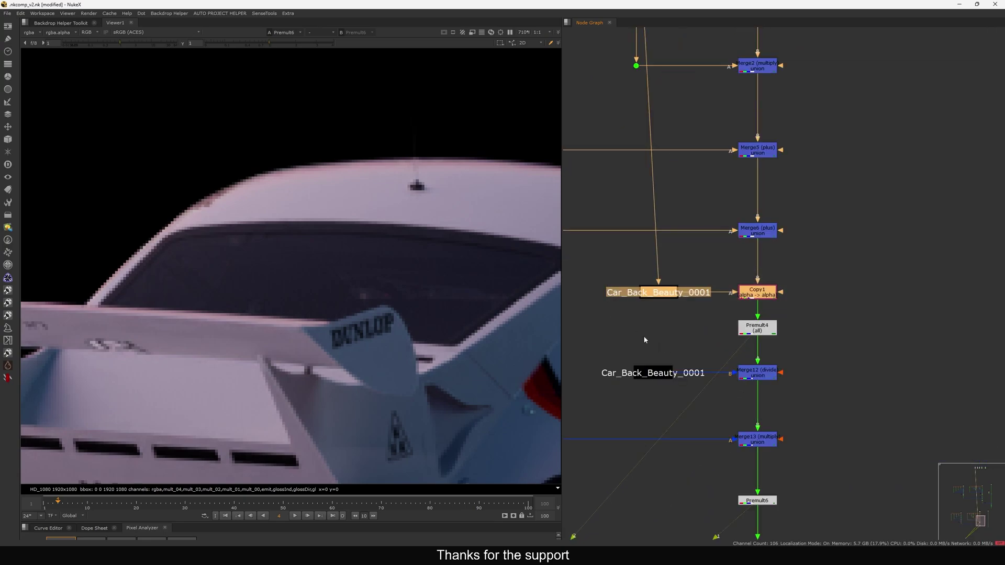
pyautogui.moveTo(644, 340); pyautogui.dragTo(634, 289, button='middle')
pyautogui.click(749, 278)
pyautogui.press('1')
pyautogui.click(670, 302)
pyautogui.press('a')
pyautogui.click(750, 282)
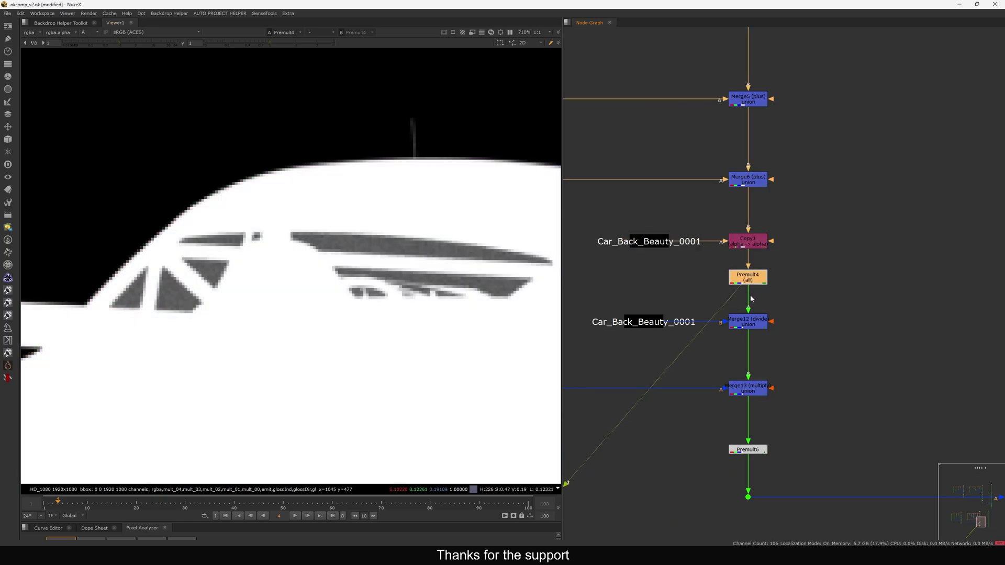
# Step: Compare Merge12's alpha with its alpha output enabled and disabled, leaving it disabled
pyautogui.click(750, 294)
pyautogui.moveTo(750, 281); pyautogui.dragTo(750, 280)
pyautogui.doubleClick(748, 324)
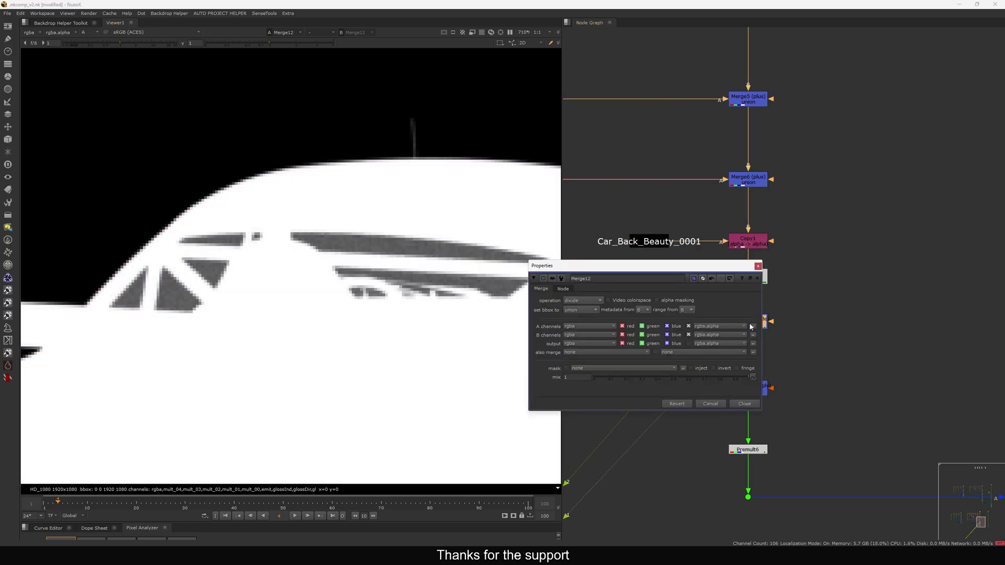
pyautogui.click(689, 344)
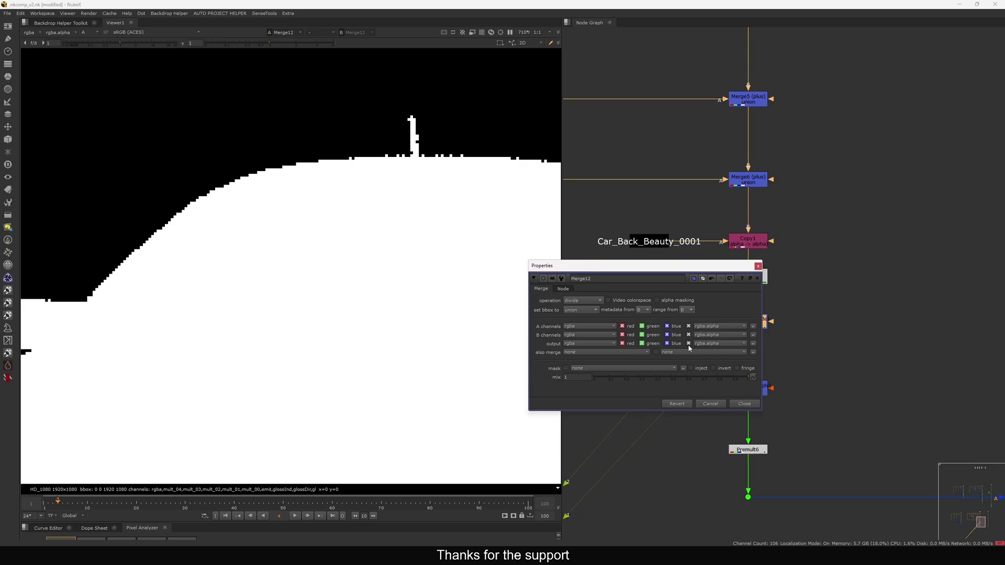
pyautogui.click(689, 344)
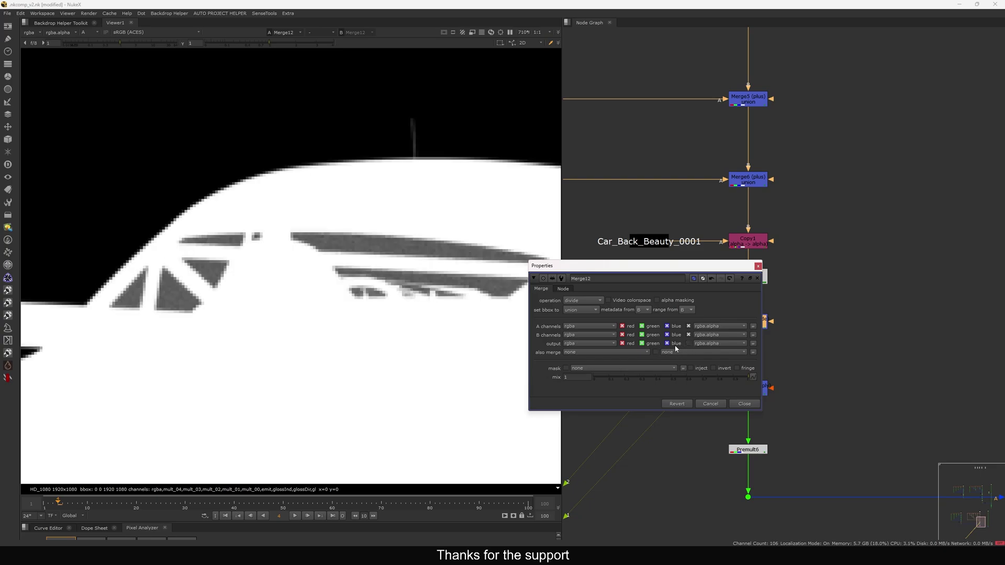
pyautogui.click(739, 404)
# Step: Compare Merge13's alpha with its alpha output enabled and disabled, leaving it disabled
pyautogui.moveTo(736, 387); pyautogui.dragTo(743, 360, button='middle')
pyautogui.doubleClick(742, 360)
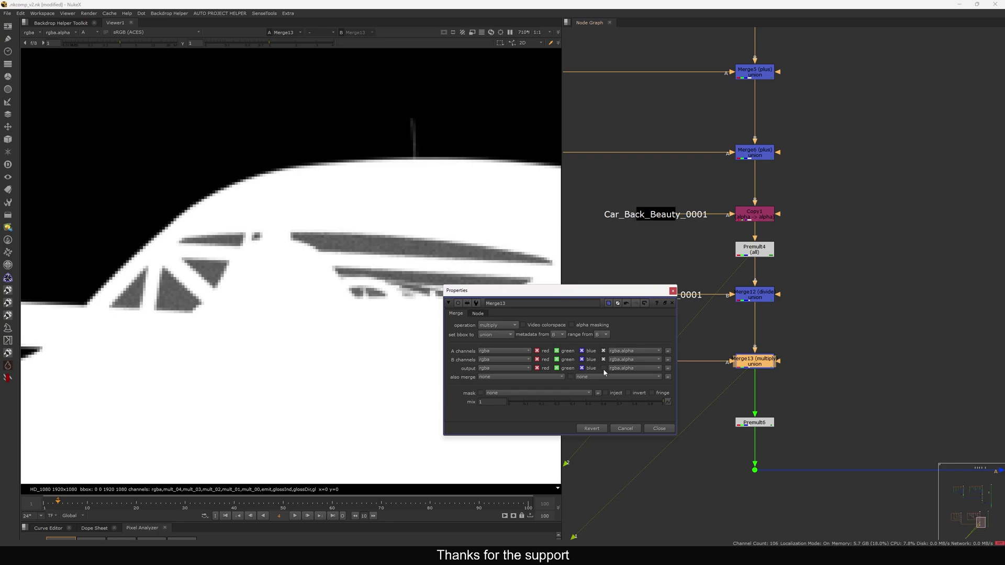
pyautogui.click(603, 369)
pyautogui.click(604, 369)
pyautogui.click(603, 369)
pyautogui.click(602, 369)
pyautogui.click(603, 369)
pyautogui.click(602, 369)
pyautogui.click(659, 429)
# Step: Check the alpha of the Car_Back_Beauty stamp and Premult6, and return the viewer to RGB
pyautogui.click(664, 294)
pyautogui.click(679, 305)
pyautogui.click(746, 363)
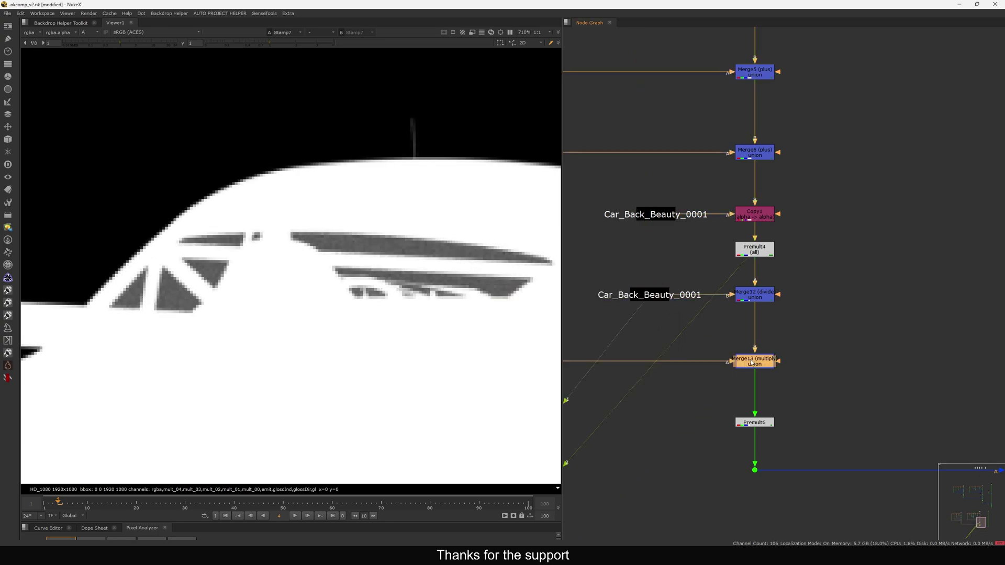
pyautogui.click(743, 422)
pyautogui.press('1')
pyautogui.moveTo(742, 422); pyautogui.dragTo(719, 389, button='middle')
pyautogui.press('a')
# Step: Compare the comp at Merge7 with Premult6 disabled and enabled, leaving it enabled
pyautogui.scroll(-2, 699, 328)
pyautogui.moveTo(793, 366); pyautogui.dragTo(596, 349, button='middle')
pyautogui.click(830, 406)
pyautogui.press('1')
pyautogui.moveTo(831, 406); pyautogui.dragTo(998, 395, button='middle')
pyautogui.click(690, 354)
pyautogui.press('d')
pyautogui.press('d')
pyautogui.press('d')
pyautogui.press('d')
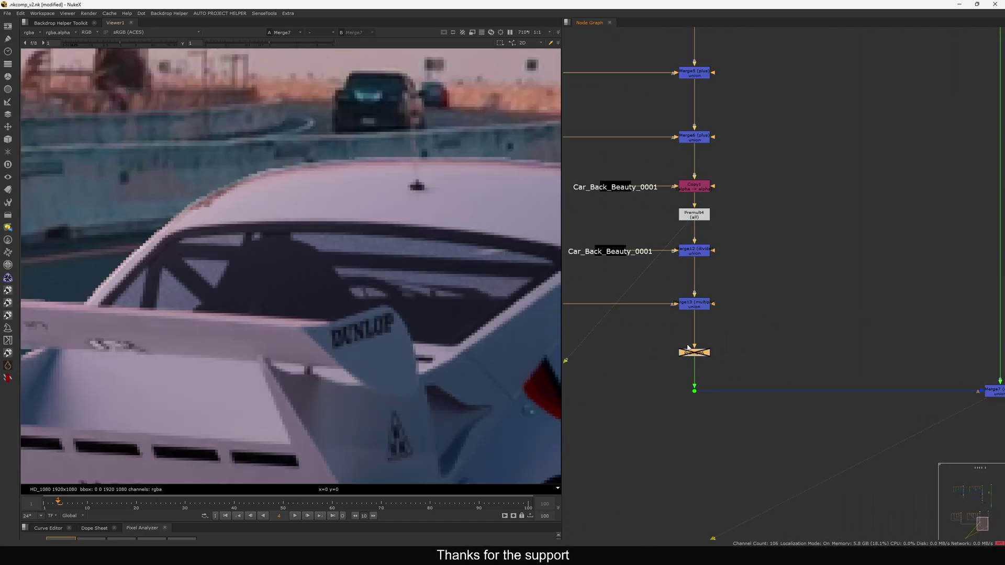
# Step: Fit the comp in the viewer and examine the rebuilt node trees, including the diffCol and glossCol Unpremults
pyautogui.middleClick(420, 308)
pyautogui.scroll(-2, 753, 310)
pyautogui.click(802, 288)
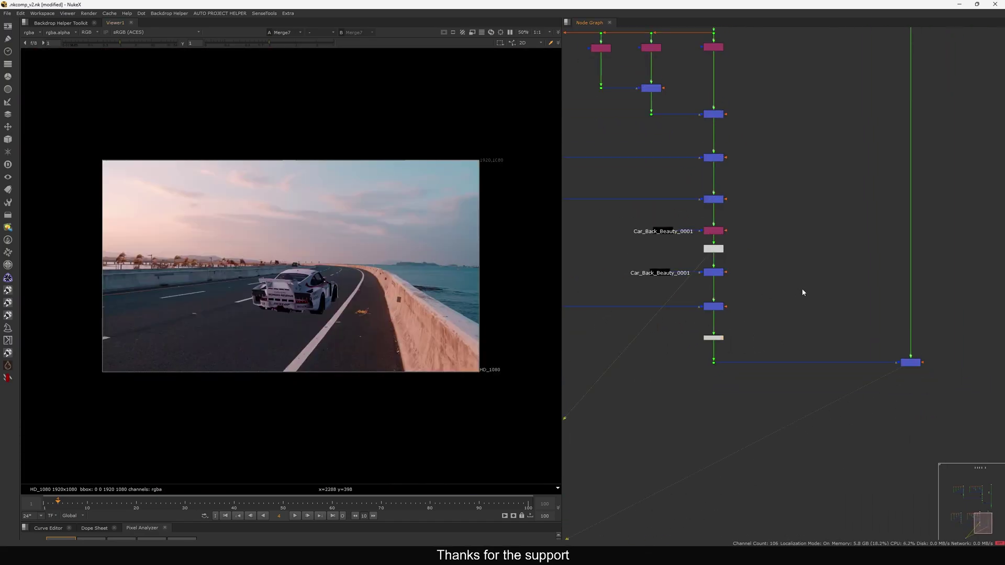
pyautogui.press('f')
pyautogui.moveTo(826, 375); pyautogui.dragTo(793, 304, button='middle')
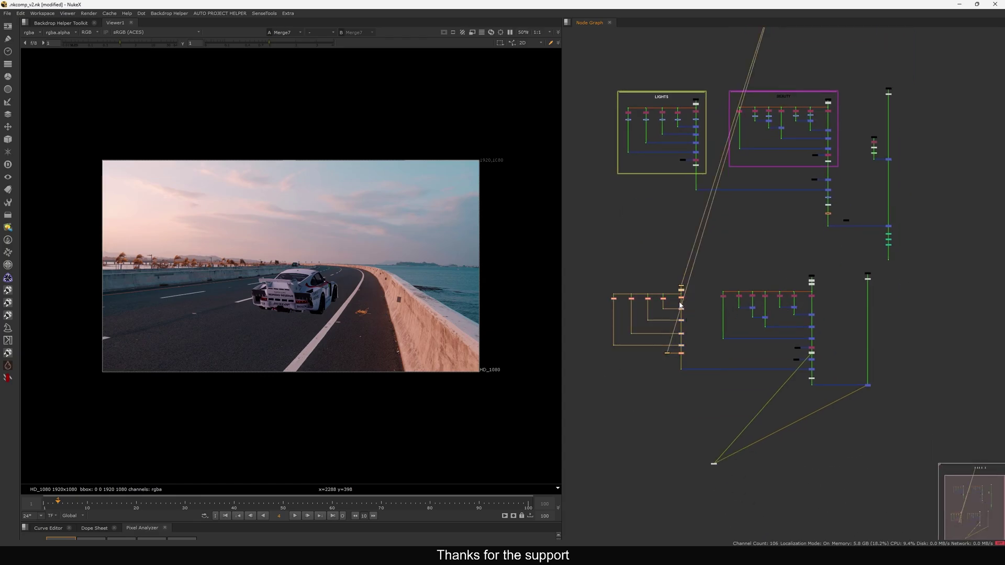
pyautogui.scroll(3, 680, 309)
pyautogui.moveTo(843, 296); pyautogui.dragTo(775, 293, button='middle')
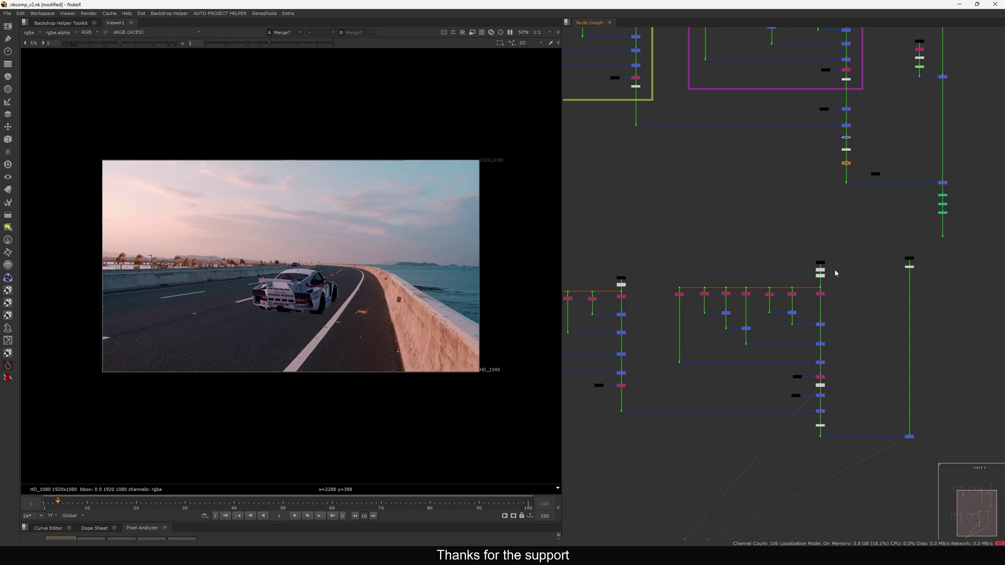
pyautogui.scroll(5, 826, 284)
pyautogui.scroll(-5, 819, 270)
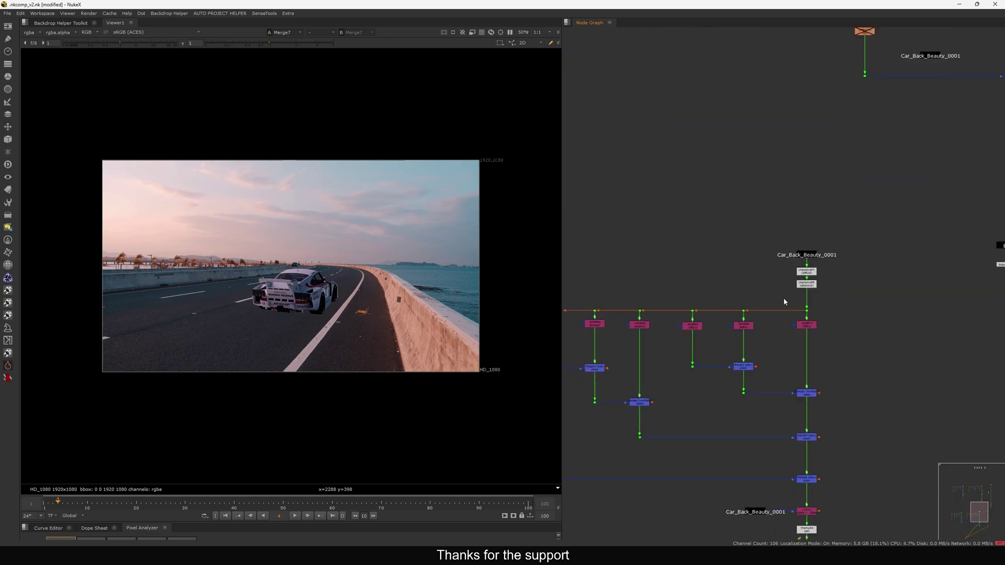
pyautogui.moveTo(757, 353); pyautogui.dragTo(773, 364, button='middle')
pyautogui.scroll(-3, 762, 298)
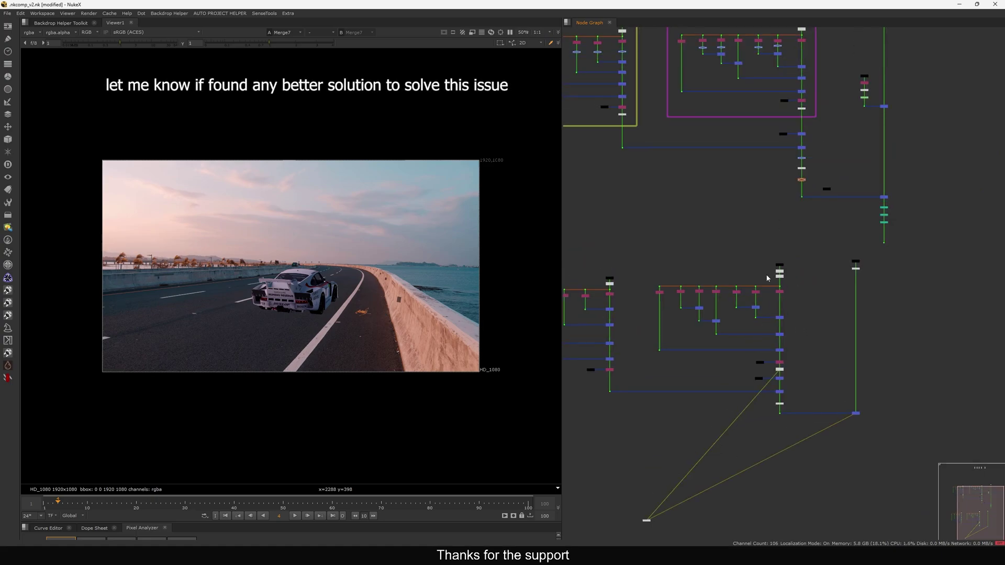
pyautogui.scroll(5, 774, 269)
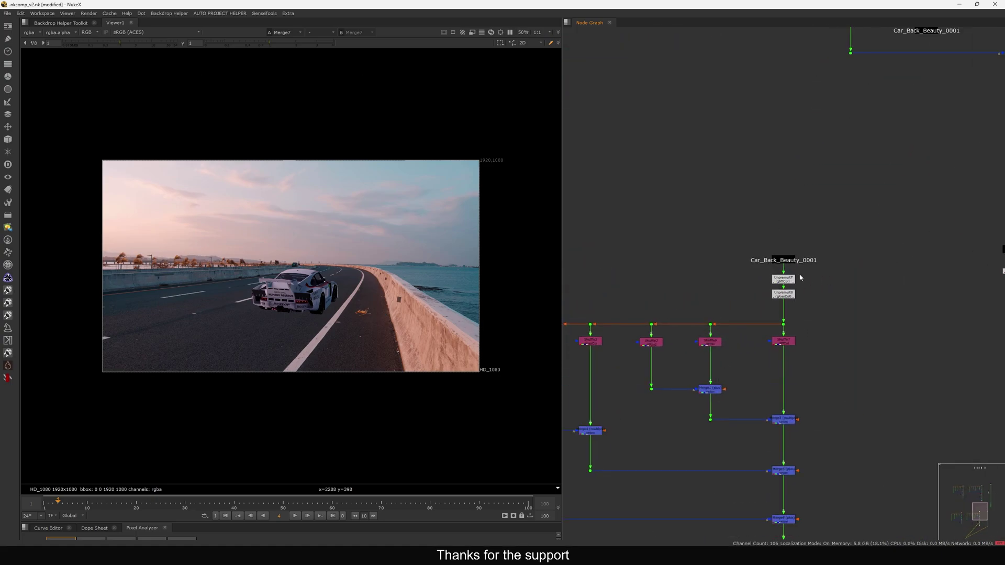
pyautogui.scroll(-5, 788, 263)
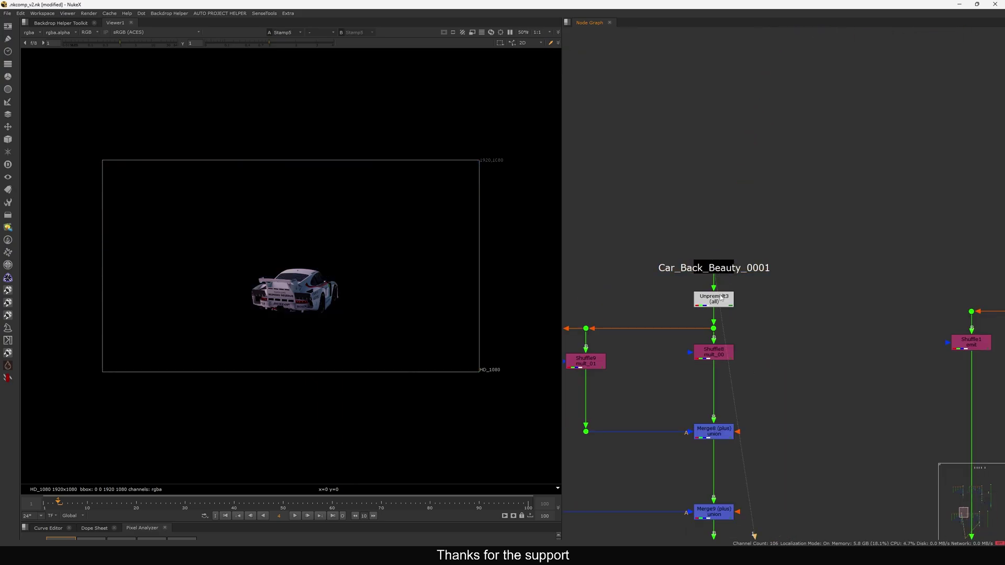
# Step: Compare the outputs of Unpremult3 and the last plus merge in the lights branch
pyautogui.click(720, 298)
pyautogui.press('1')
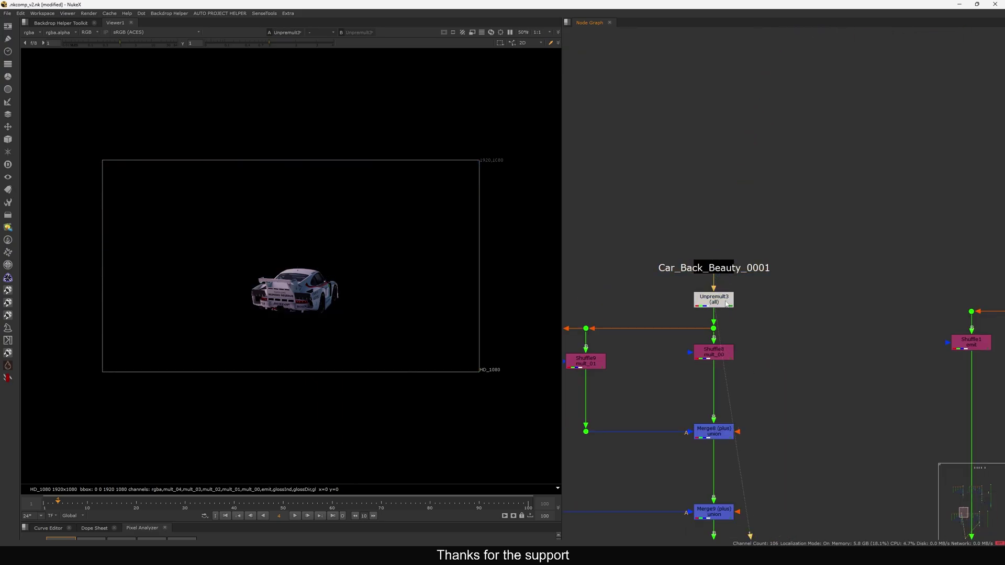
pyautogui.scroll(-5, 741, 197)
pyautogui.click(733, 350)
pyautogui.press('1')
pyautogui.scroll(4, 307, 300)
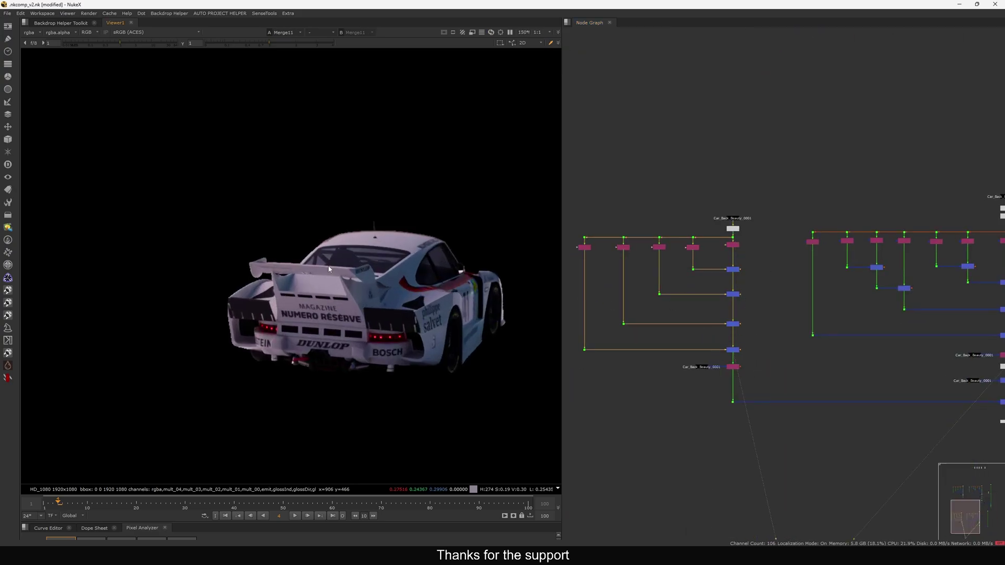
pyautogui.scroll(1, 755, 219)
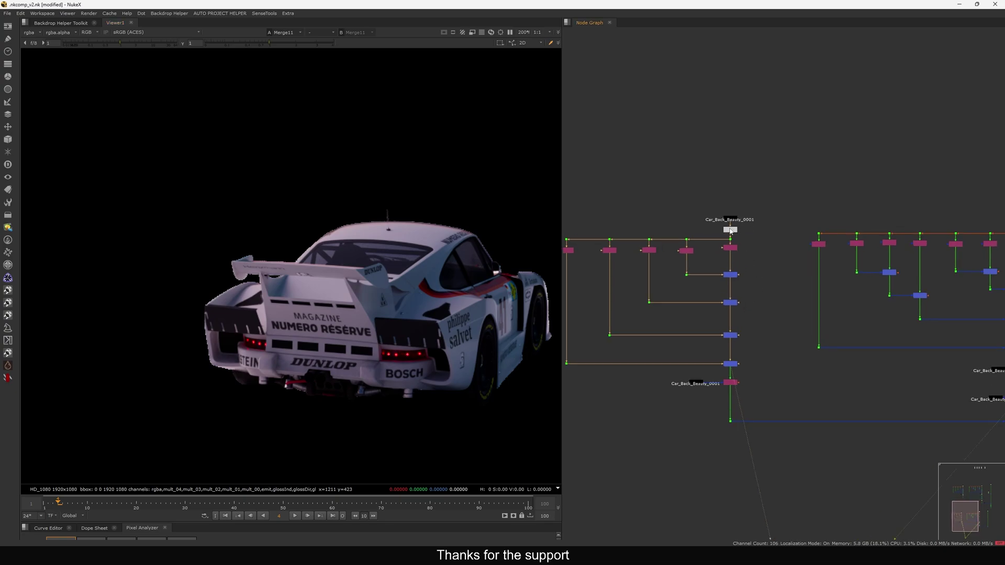
pyautogui.scroll(6, 731, 231)
pyautogui.press('1')
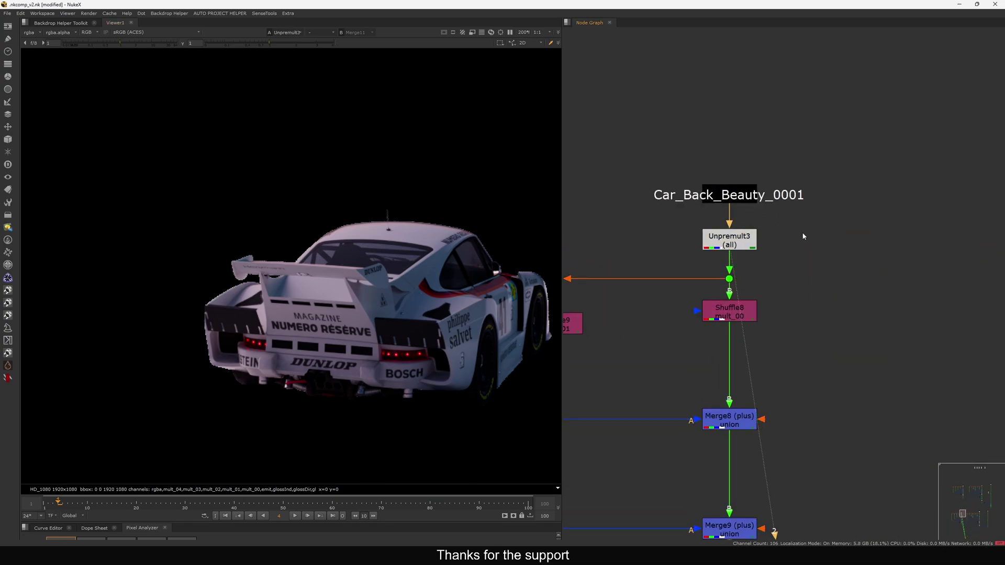
# Step: View the final comp at Merge7 and save the script
pyautogui.scroll(-5, 803, 236)
pyautogui.scroll(-4, 822, 316)
pyautogui.moveTo(877, 342); pyautogui.dragTo(676, 283, button='middle')
pyautogui.scroll(5, 761, 312)
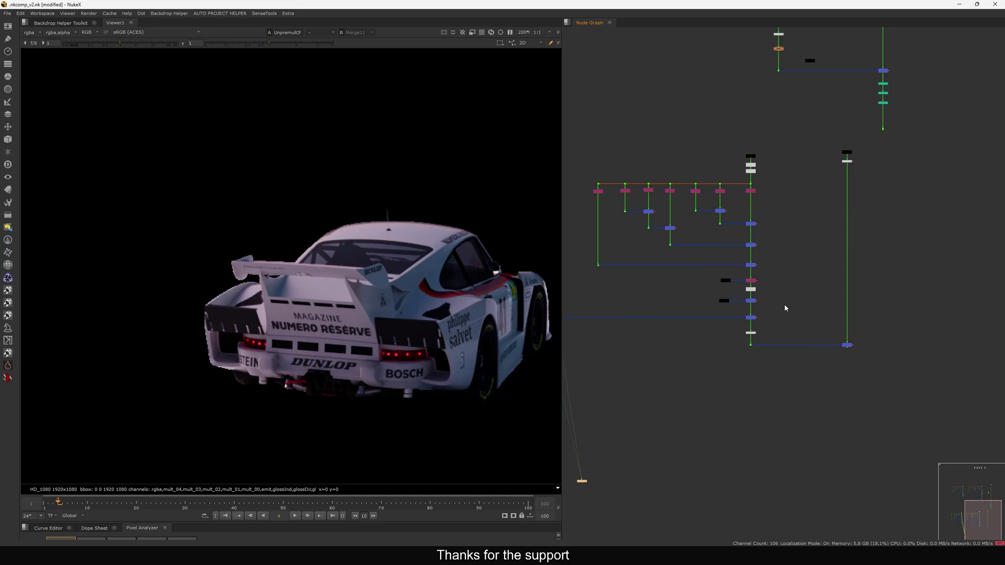
pyautogui.click(738, 354)
pyautogui.press('1')
pyautogui.moveTo(852, 356); pyautogui.dragTo(727, 344, button='middle')
pyautogui.click(822, 369)
pyautogui.press('1')
pyautogui.middleClick(726, 398)
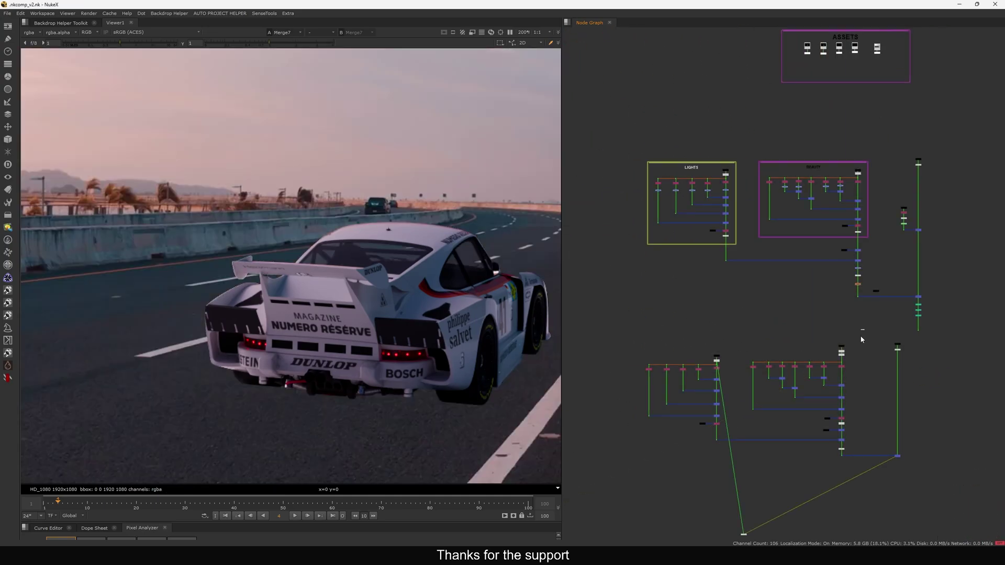
pyautogui.moveTo(862, 333); pyautogui.dragTo(650, 449)
pyautogui.hotkey('ctrl', 's')
# Step: Review the original BEAUTY setup against the rebuilt beauty branch
pyautogui.scroll(2, 885, 165)
pyautogui.scroll(6, 898, 165)
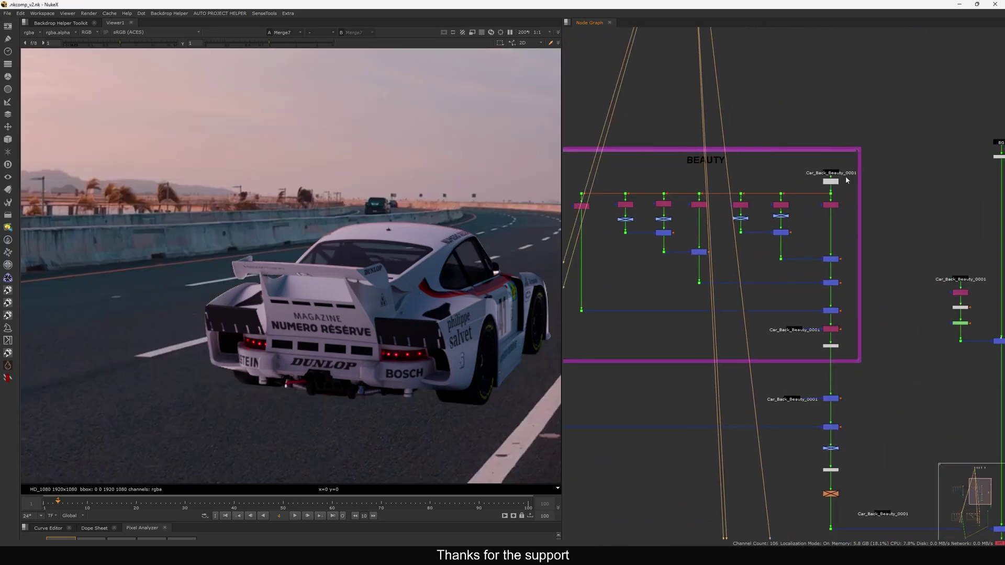
pyautogui.scroll(-7, 807, 200)
pyautogui.click(745, 320)
pyautogui.moveTo(824, 450); pyautogui.dragTo(811, 365, button='middle')
pyautogui.scroll(3, 812, 365)
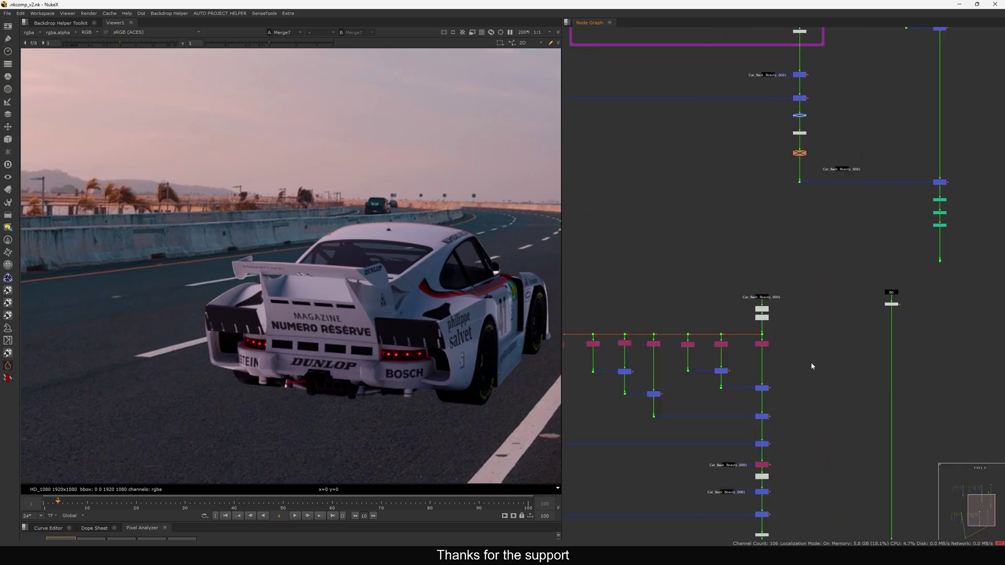
pyautogui.middleClick(814, 380)
pyautogui.moveTo(902, 370); pyautogui.dragTo(819, 361, button='middle')
# Step: Duplicate the shadow-catcher branch with its Shuffle, Expression, Roto and multiply Merge beside the rebuilt BG pipe
pyautogui.moveTo(839, 428); pyautogui.dragTo(757, 484)
pyautogui.press('1')
pyautogui.moveTo(800, 421); pyautogui.dragTo(777, 416, button='middle')
pyautogui.moveTo(818, 432); pyautogui.dragTo(753, 475)
pyautogui.press('1')
pyautogui.moveTo(782, 186); pyautogui.dragTo(832, 229)
pyautogui.scroll(5, 788, 376)
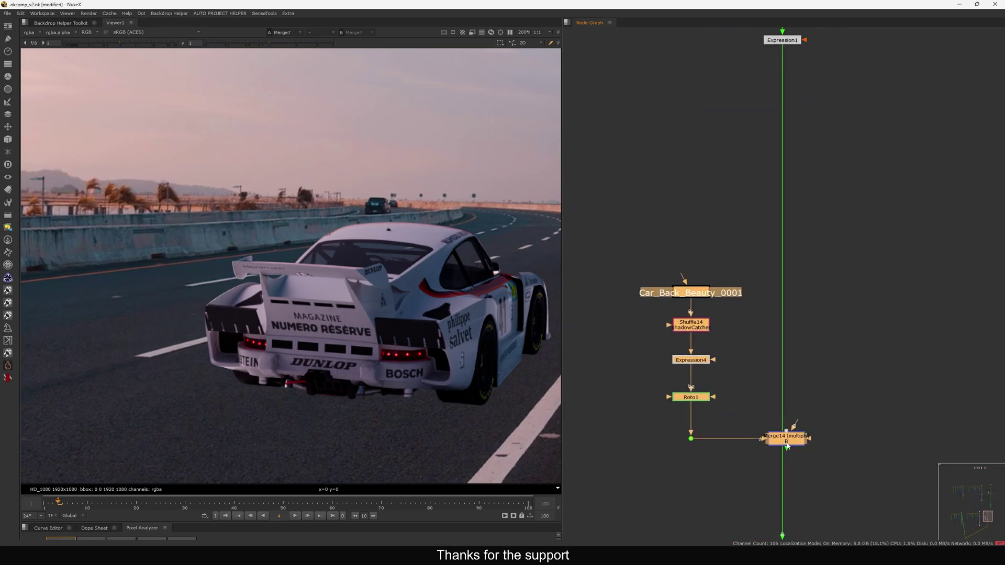
# Step: Insert the shadow's multiply Merge into the BG pipe below Expression1 and view the result on the plate
pyautogui.press('1')
pyautogui.scroll(-3, 777, 398)
pyautogui.moveTo(822, 400); pyautogui.dragTo(761, 442)
pyautogui.press('1')
pyautogui.moveTo(749, 463); pyautogui.dragTo(765, 381, button='middle')
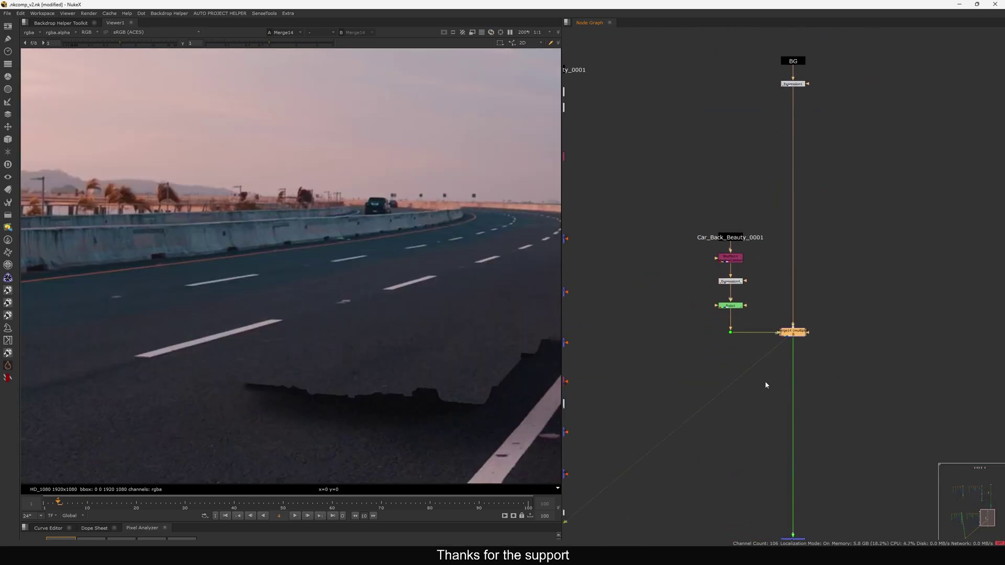
# Step: View the shadow-catcher Shuffle14 output with the whole frame fitted in the viewer
pyautogui.scroll(-5, 765, 381)
pyautogui.moveTo(820, 426); pyautogui.dragTo(761, 465)
pyautogui.press('1')
pyautogui.scroll(5, 750, 323)
pyautogui.click(758, 353)
pyautogui.press('1')
pyautogui.click(696, 345)
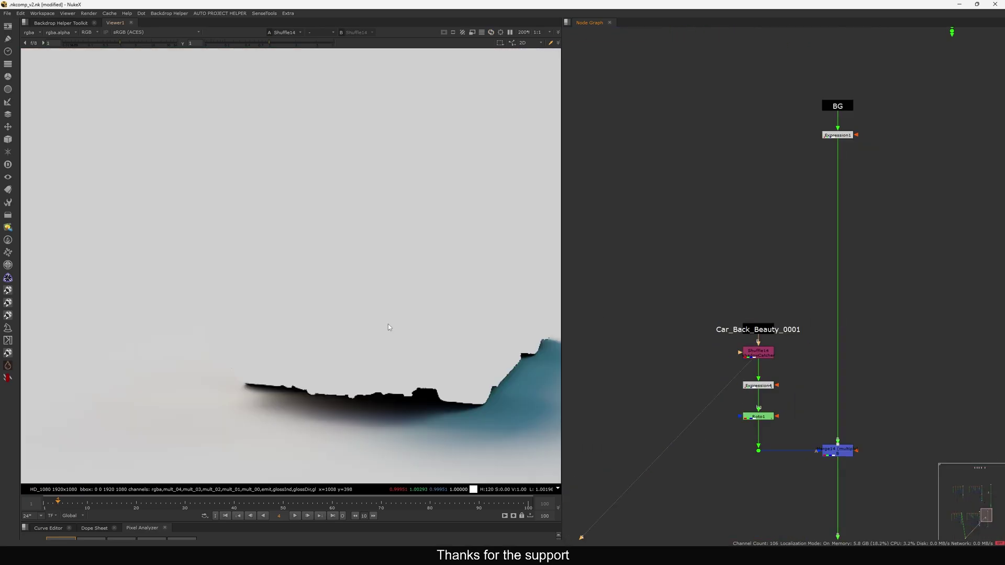
pyautogui.press('f')
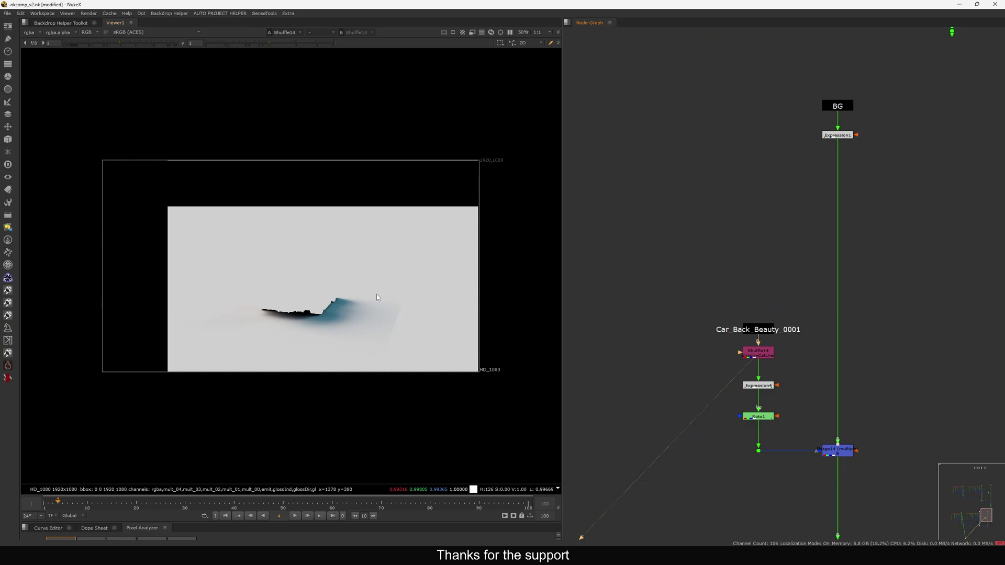
# Step: Examine the output and shapes of Roto1 in the shadow branch
pyautogui.press('1')
pyautogui.doubleClick(753, 418)
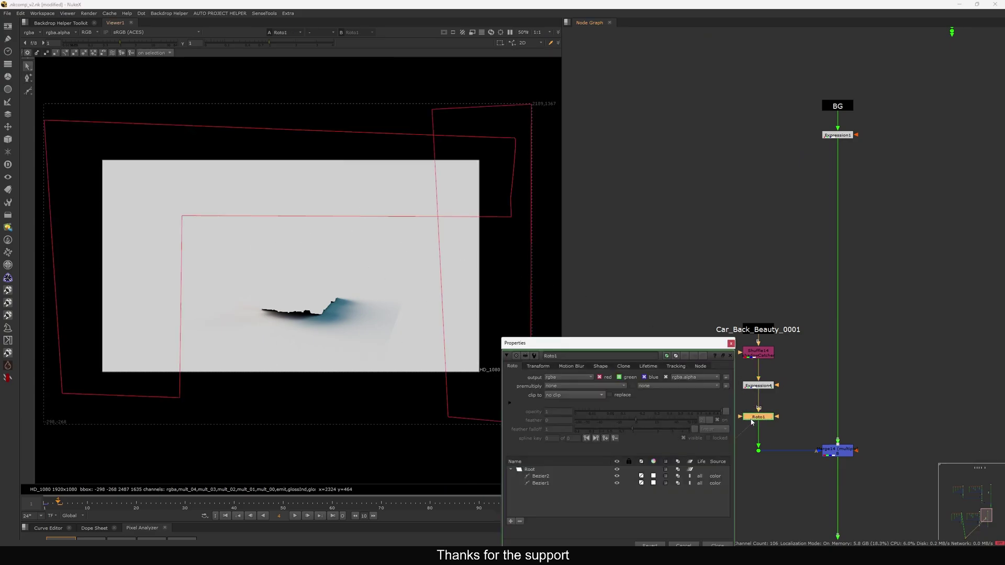
pyautogui.click(732, 345)
# Step: Compare the Merge14 result with the shadow pass at the dot below Roto1, looking closely at the shadow edge
pyautogui.moveTo(878, 427); pyautogui.dragTo(826, 405, button='middle')
pyautogui.click(826, 405)
pyautogui.click(785, 428)
pyautogui.press('1')
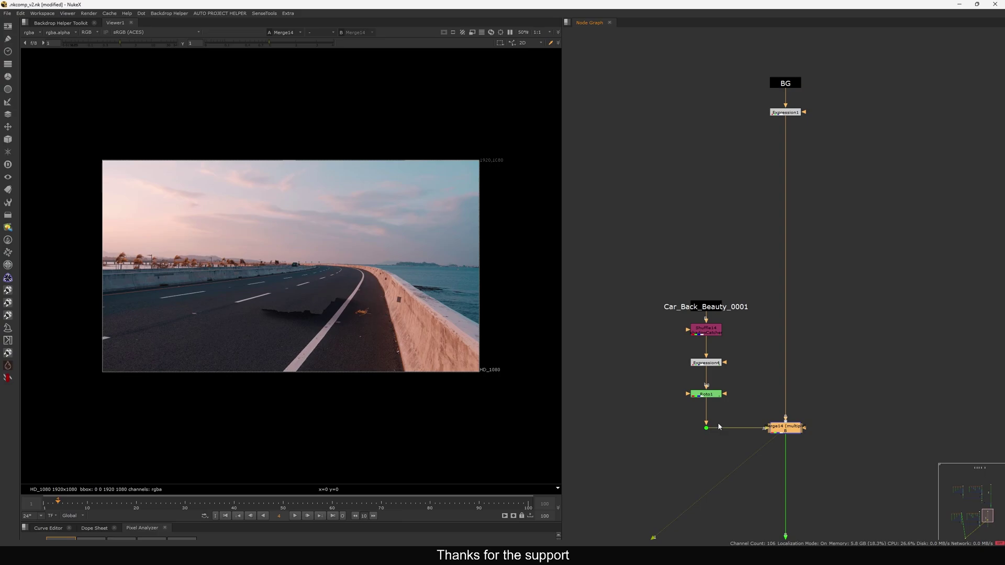
pyautogui.click(707, 428)
pyautogui.press('1')
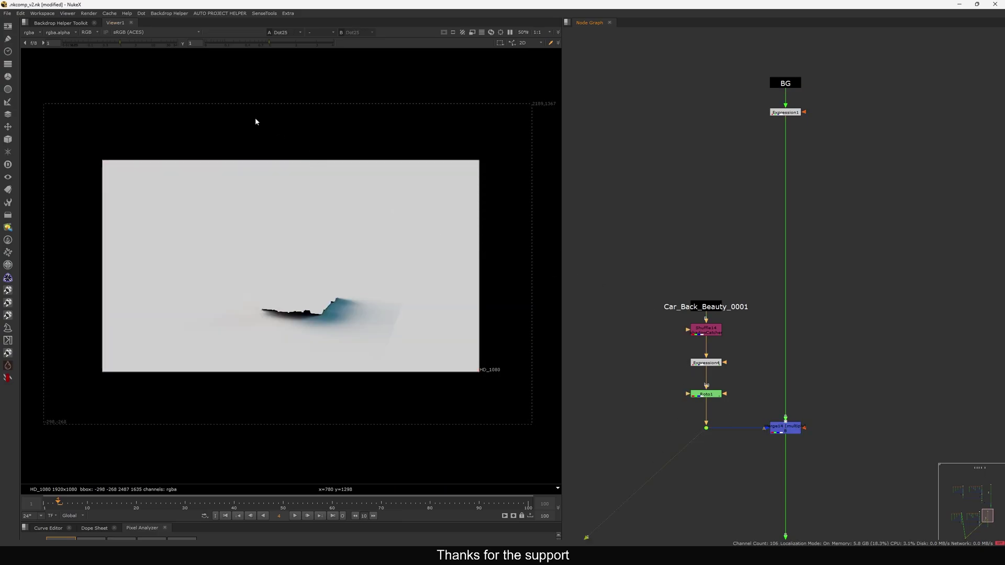
pyautogui.scroll(5, 328, 302)
pyautogui.moveTo(325, 268); pyautogui.dragTo(356, 277, button='middle')
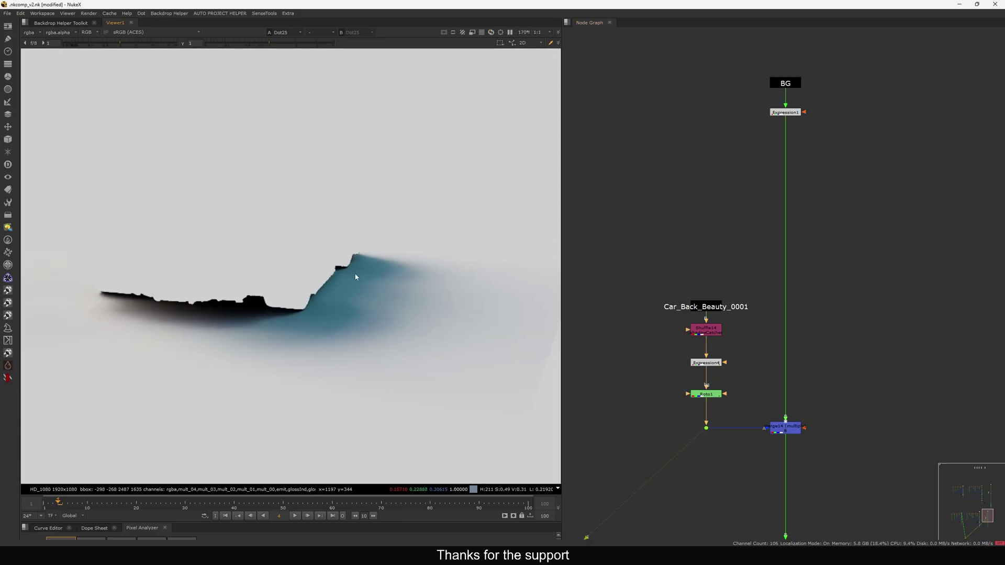
# Step: Return the viewer to Merge14 and raise the viewer gamma to about 2.38 to examine the shadow
pyautogui.hotkey('ctrl', 'z')
pyautogui.hotkey('ctrl', 'z')
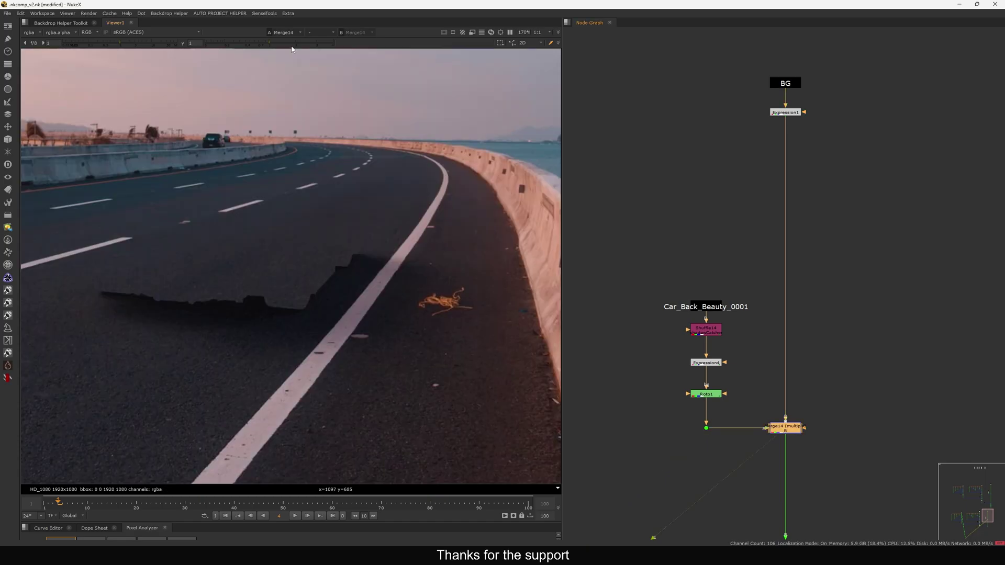
pyautogui.moveTo(291, 44); pyautogui.dragTo(304, 48)
pyautogui.scroll(3, 328, 305)
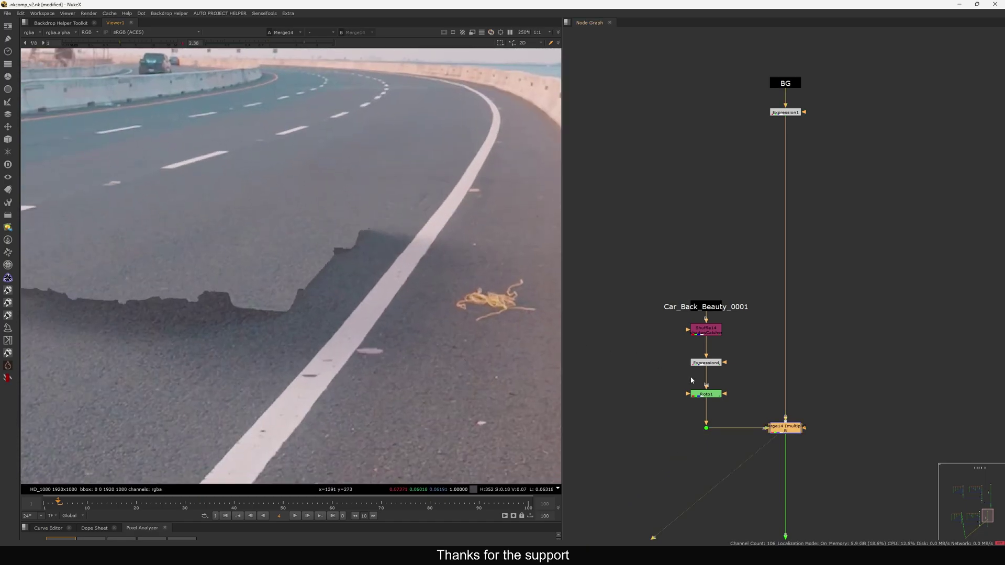
# Step: Try raising the Merge14 shadow multiply's mix to 1
pyautogui.doubleClick(792, 431)
pyautogui.moveTo(697, 489); pyautogui.dragTo(750, 486)
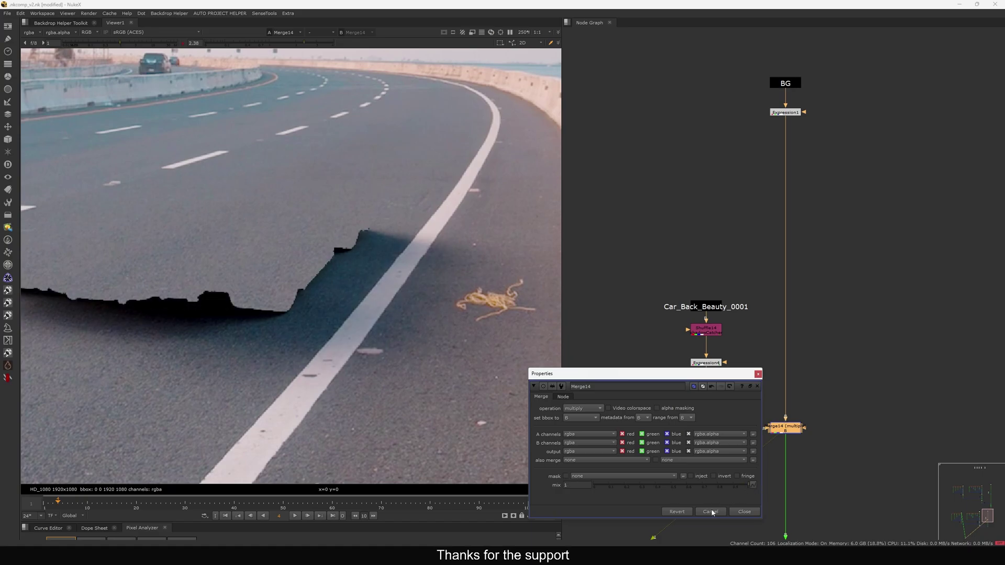
pyautogui.click(711, 512)
# Step: View the Merge7 output with the car composited over the road and shadow
pyautogui.moveTo(712, 513); pyautogui.dragTo(708, 391, button='middle')
pyautogui.scroll(-6, 707, 391)
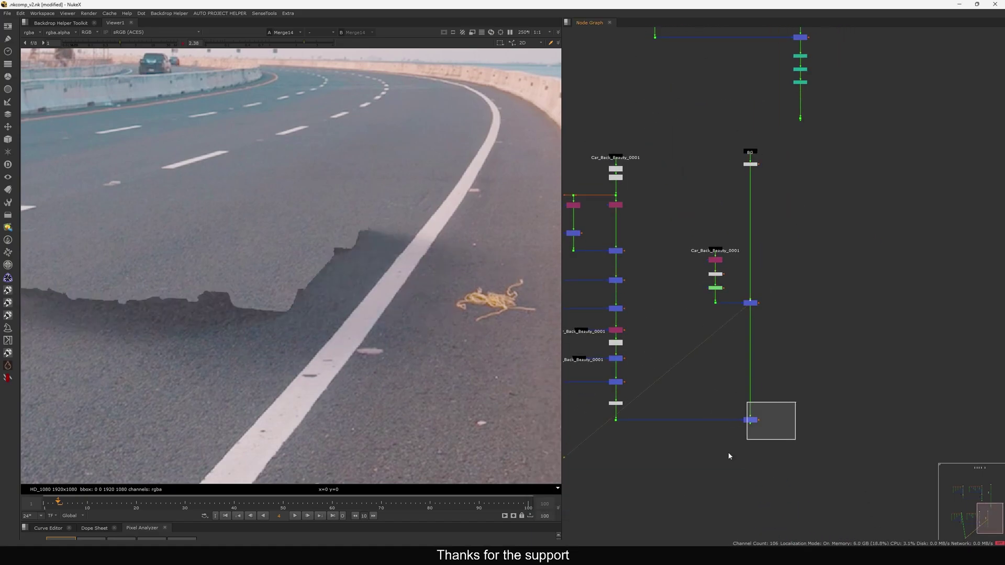
pyautogui.moveTo(728, 456); pyautogui.dragTo(726, 456)
pyautogui.press('1')
# Step: Set the Merge14 shadow multiply's mix to 1 and close its properties
pyautogui.click(751, 304)
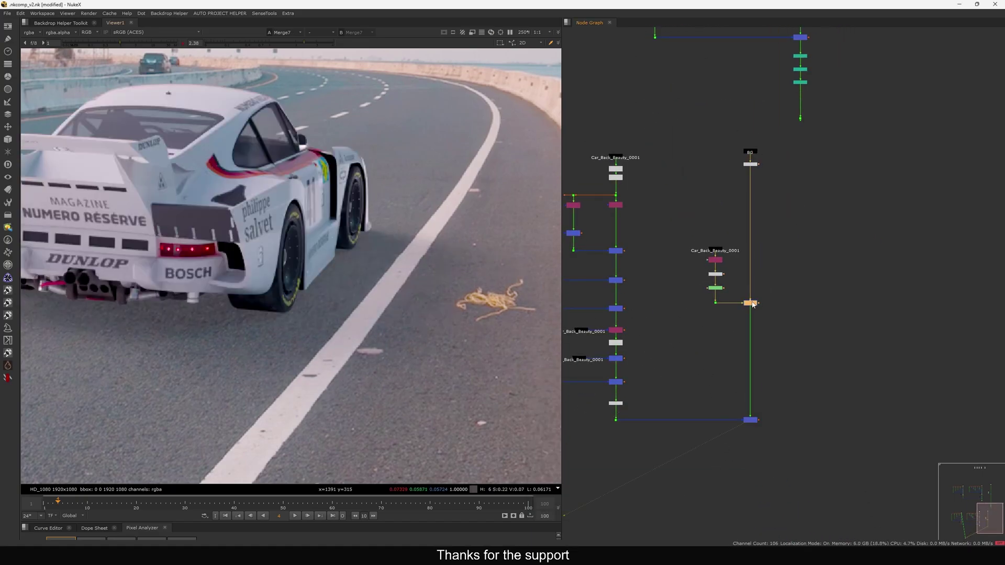
pyautogui.doubleClick(752, 303)
pyautogui.moveTo(583, 488); pyautogui.dragTo(552, 505)
pyautogui.write('1')
pyautogui.press('Return')
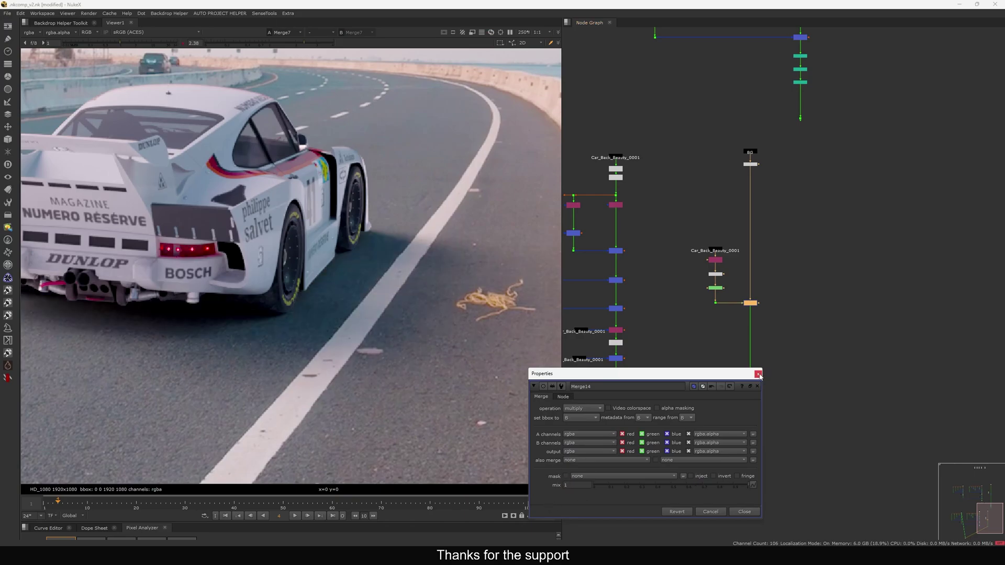
pyautogui.click(758, 374)
# Step: Fit the whole frame in the viewer and reset the viewer gamma to 1
pyautogui.click(694, 338)
pyautogui.scroll(-1, 367, 297)
pyautogui.scroll(-5, 367, 296)
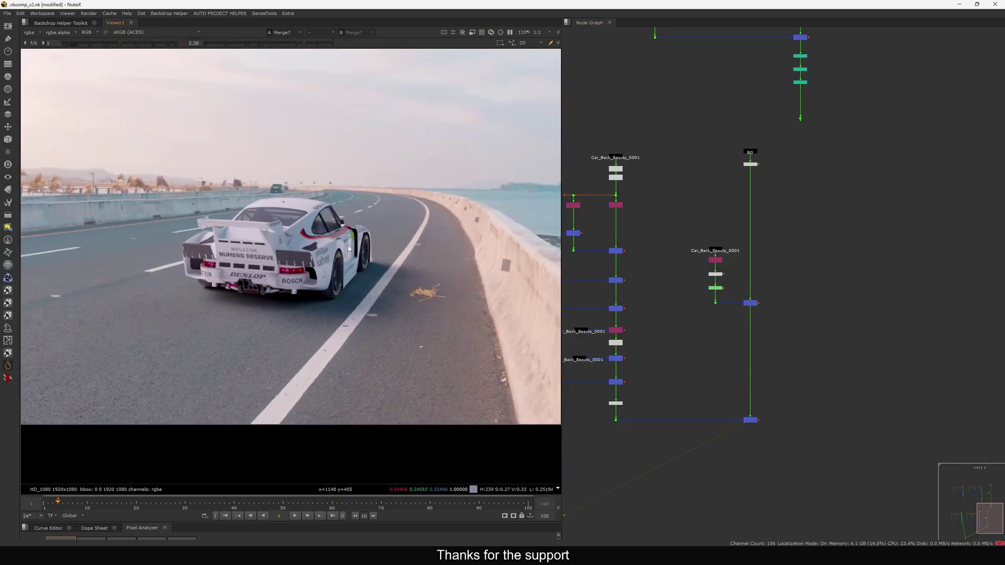
pyautogui.press('f')
pyautogui.click(182, 43)
# Step: Compare the rebuilt comp at Merge7 with the upper node tree's final car-over-plate merge
pyautogui.click(750, 420)
pyautogui.scroll(-3, 702, 422)
pyautogui.moveTo(747, 259); pyautogui.dragTo(736, 345, button='middle')
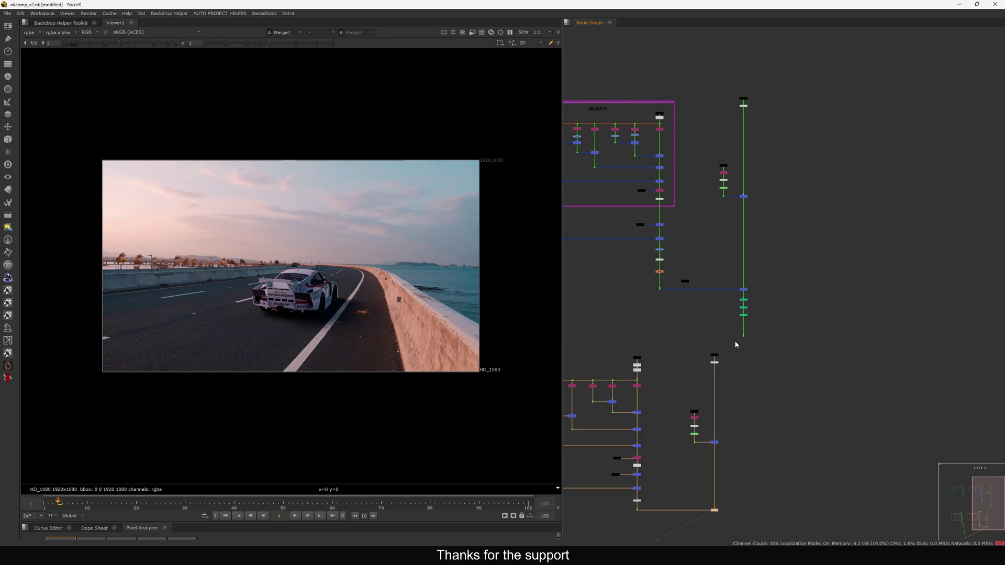
pyautogui.scroll(3, 744, 289)
pyautogui.moveTo(792, 267); pyautogui.dragTo(716, 299)
pyautogui.press('2')
pyautogui.click(690, 326)
pyautogui.press('1')
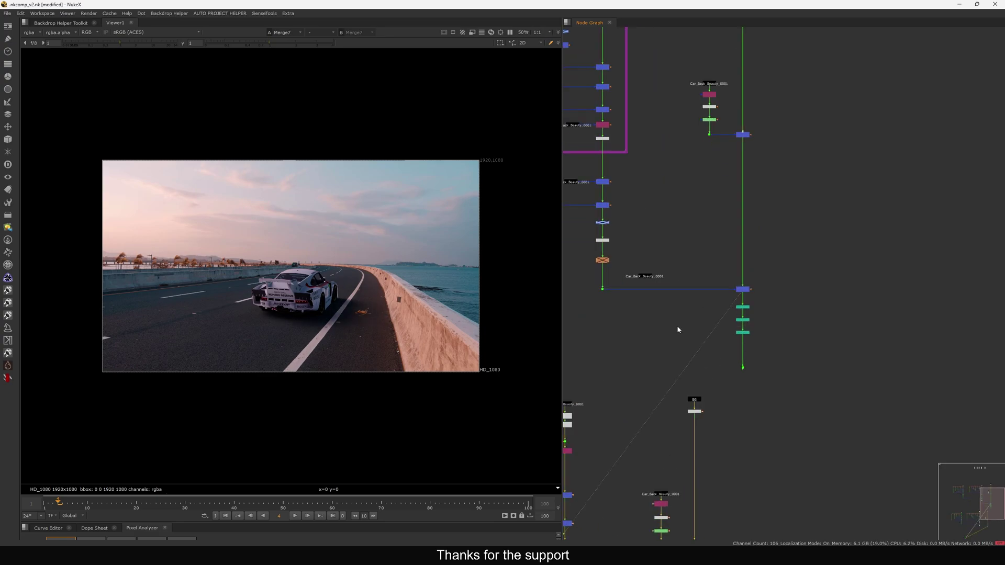
pyautogui.press('2')
pyautogui.press('1')
# Step: Examine the grade nodes on the separated passes in the BEAUTY and LIGHTS backdrops
pyautogui.scroll(-4, 674, 335)
pyautogui.scroll(4, 680, 274)
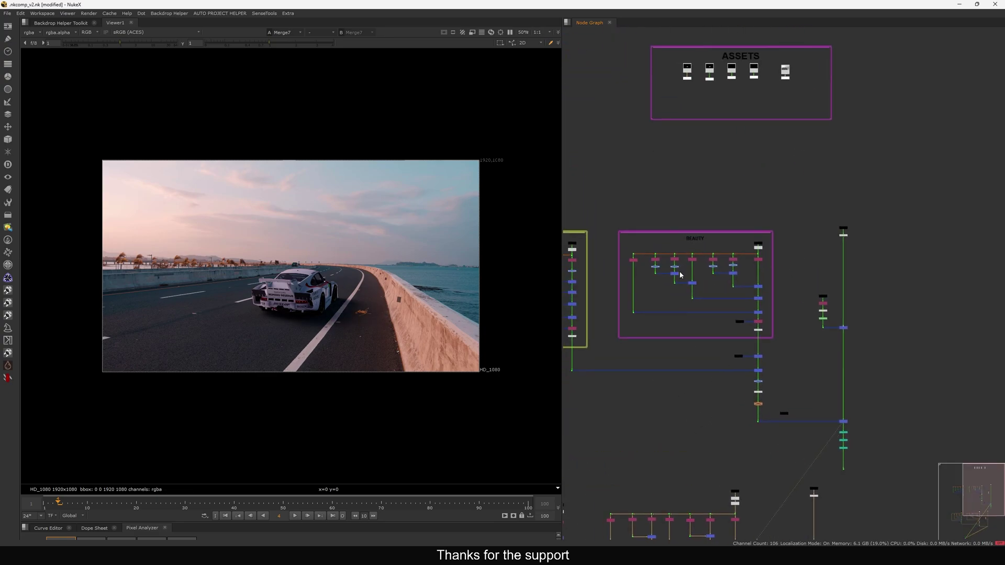
pyautogui.moveTo(630, 256); pyautogui.dragTo(772, 270)
pyautogui.moveTo(644, 315); pyautogui.dragTo(906, 314, button='middle')
pyautogui.moveTo(681, 313); pyautogui.dragTo(802, 311, button='middle')
pyautogui.moveTo(735, 261); pyautogui.dragTo(931, 283)
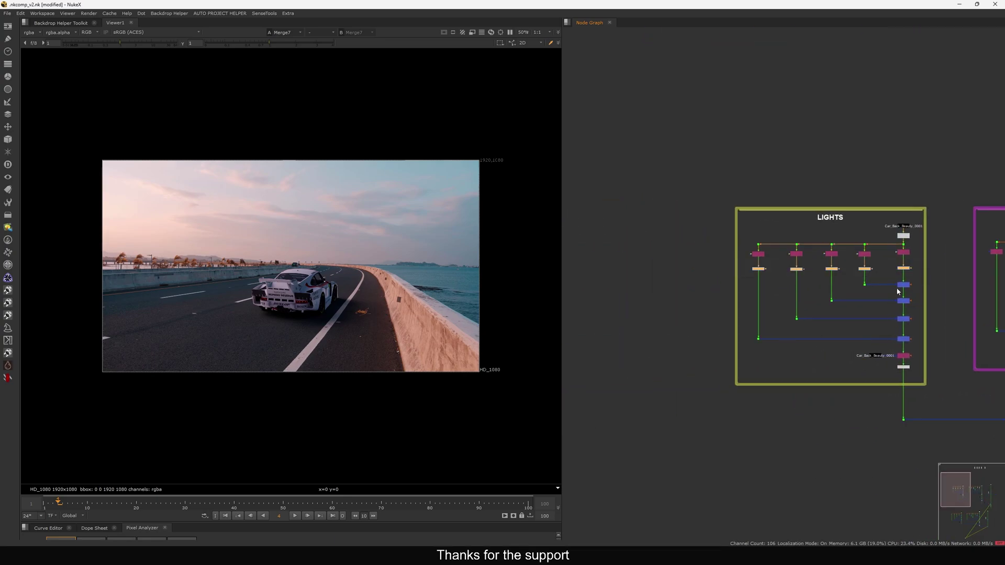
# Step: Compare the Merge28 and Merge7 results closer up on the car
pyautogui.scroll(-5, 776, 308)
pyautogui.moveTo(776, 309); pyautogui.dragTo(657, 279, button='middle')
pyautogui.scroll(3, 844, 302)
pyautogui.click(842, 330)
pyautogui.press('2')
pyautogui.press('1')
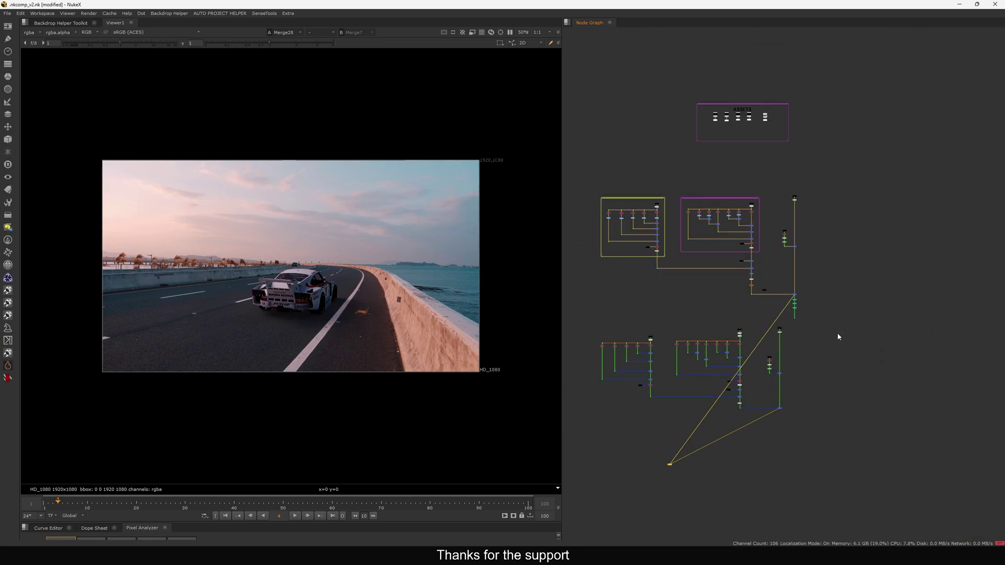
pyautogui.press('2')
pyautogui.press('1')
pyautogui.scroll(2, 340, 309)
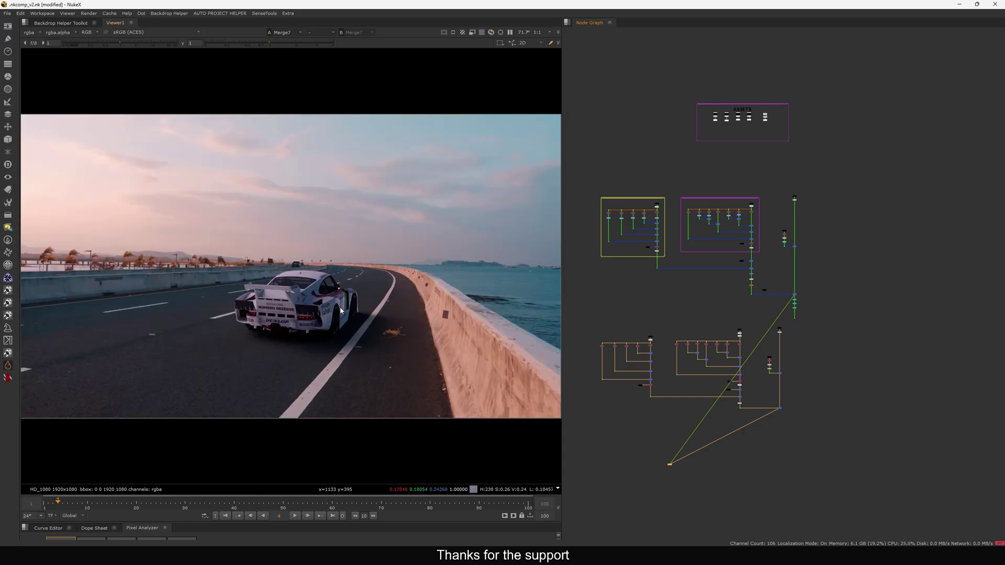
pyautogui.press('1')
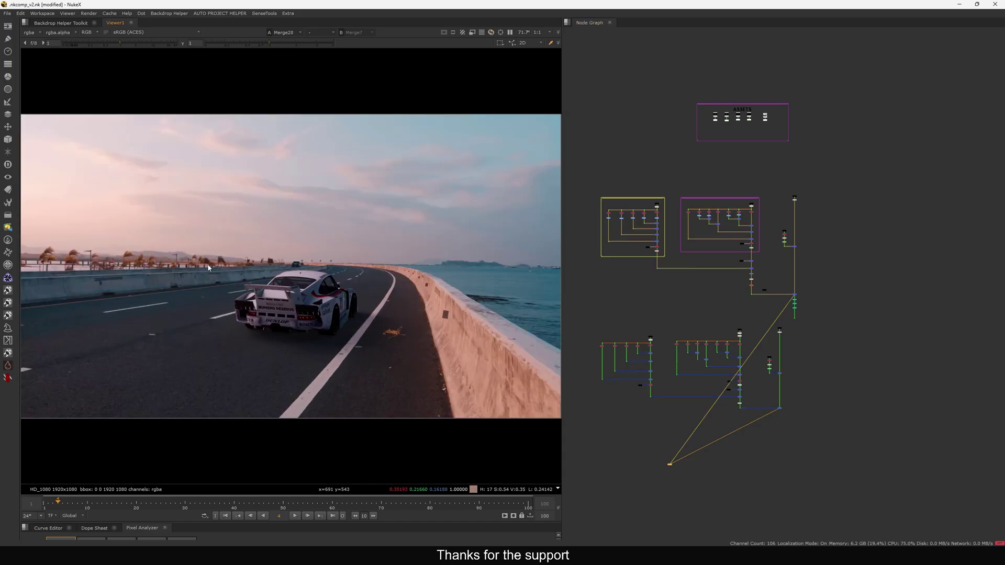
# Step: Try raising the gain of Grade6 in the LIGHTS backdrop to 1.74 while viewing Merge28
pyautogui.keyDown('ctrl'); pyautogui.keyDown('shift'); pyautogui.moveTo(130, 227); pyautogui.dragTo(336, 338); pyautogui.keyUp('shift'); pyautogui.keyUp('ctrl')
pyautogui.scroll(6, 654, 209)
pyautogui.doubleClick(656, 260)
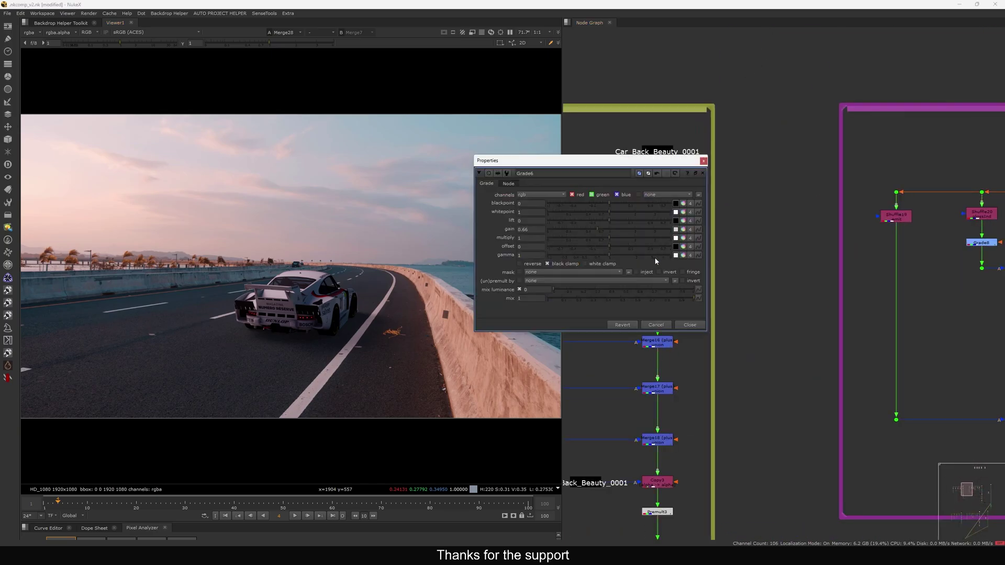
pyautogui.doubleClick(536, 229)
pyautogui.press('Return')
pyautogui.moveTo(615, 231)
pyautogui.mouseDown()
pyautogui.moveTo(662, 234)
pyautogui.moveTo(614, 235)
pyautogui.moveTo(626, 232)
pyautogui.mouseUp()
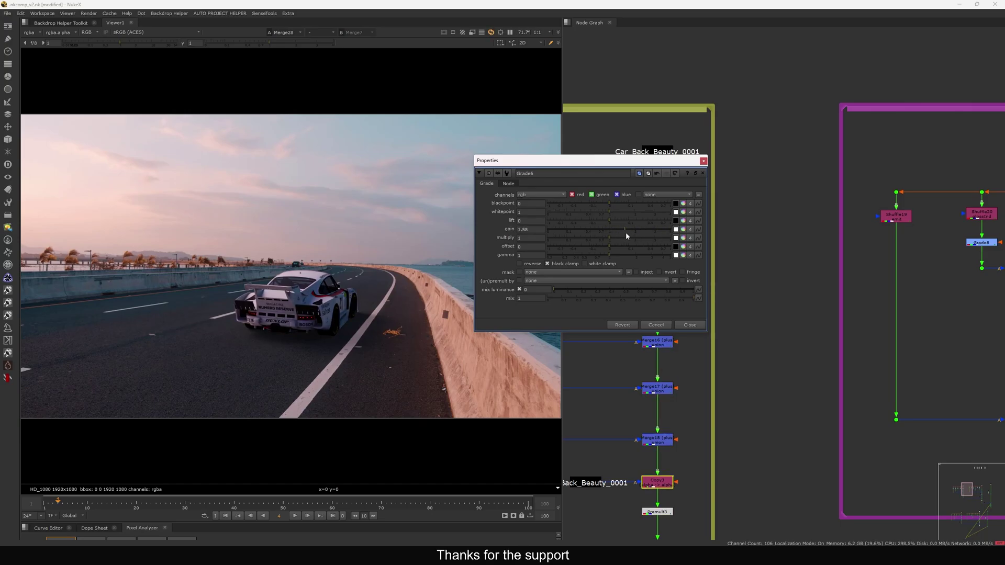
pyautogui.click(772, 225)
pyautogui.press('2')
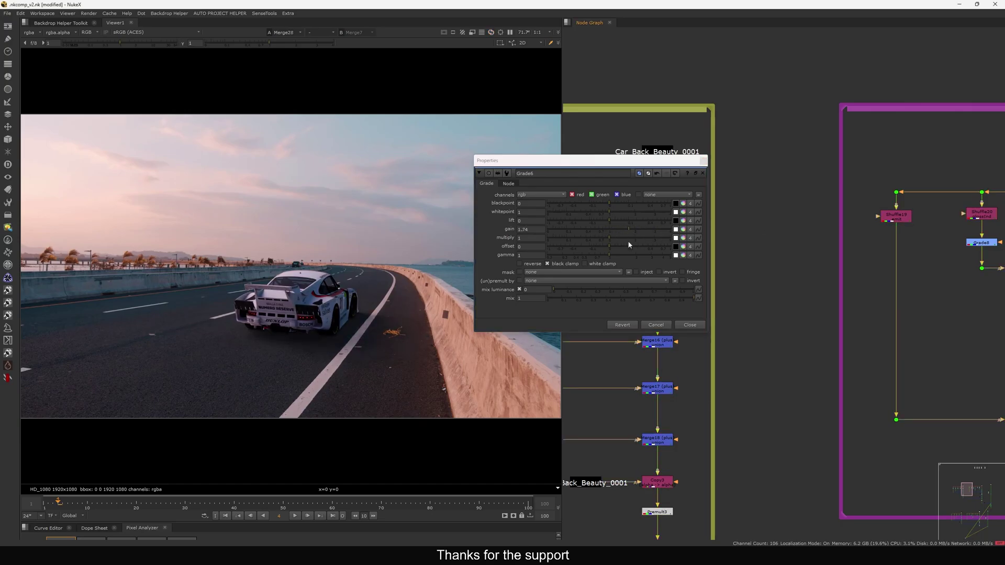
# Step: Reset Grade6's gain to 1 and compare the Merge7 and Merge28 results
pyautogui.moveTo(536, 230); pyautogui.dragTo(498, 240)
pyautogui.write('1')
pyautogui.press('Return')
pyautogui.click(784, 234)
pyautogui.press('1')
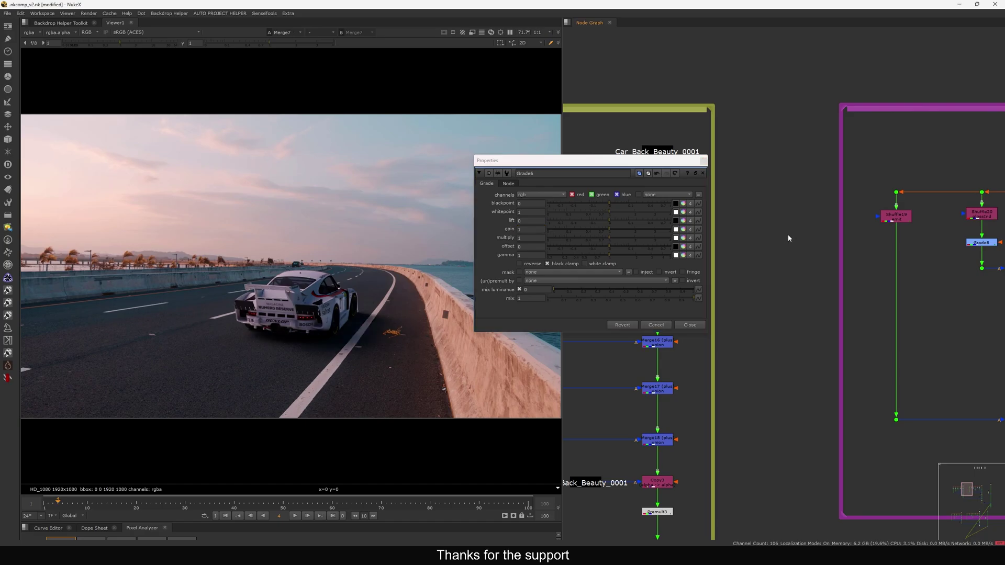
pyautogui.press('2')
pyautogui.press('1')
pyautogui.press('2')
# Step: Set Grade6's gain to 1.26 and close its properties
pyautogui.click(527, 230)
pyautogui.click(617, 229)
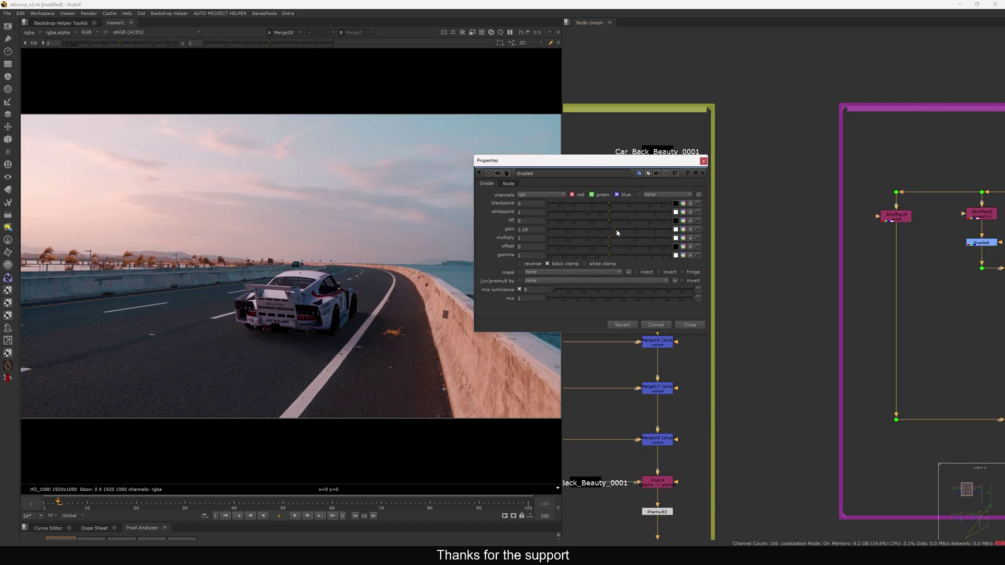
pyautogui.click(739, 234)
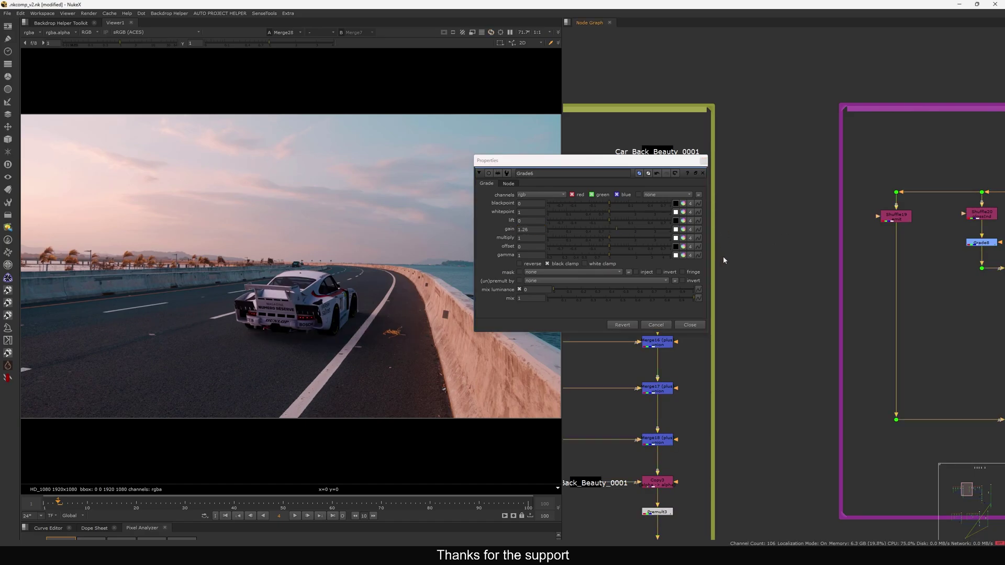
pyautogui.click(677, 325)
# Step: Bring both node trees into view and compare the rebuilt comp with the graded Merge28 comp
pyautogui.scroll(-10, 743, 327)
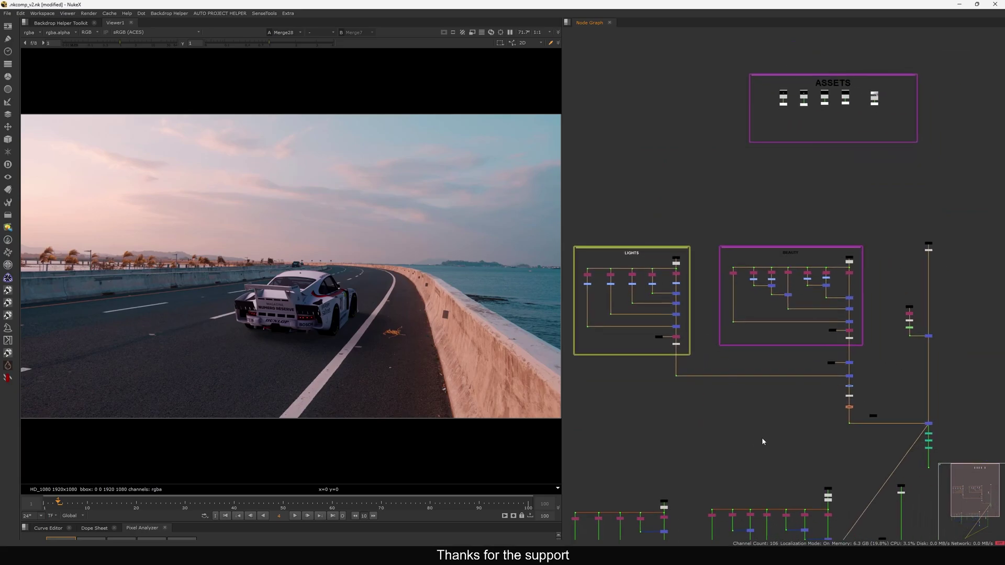
pyautogui.scroll(-1, 722, 388)
pyautogui.moveTo(754, 383); pyautogui.dragTo(717, 352, button='middle')
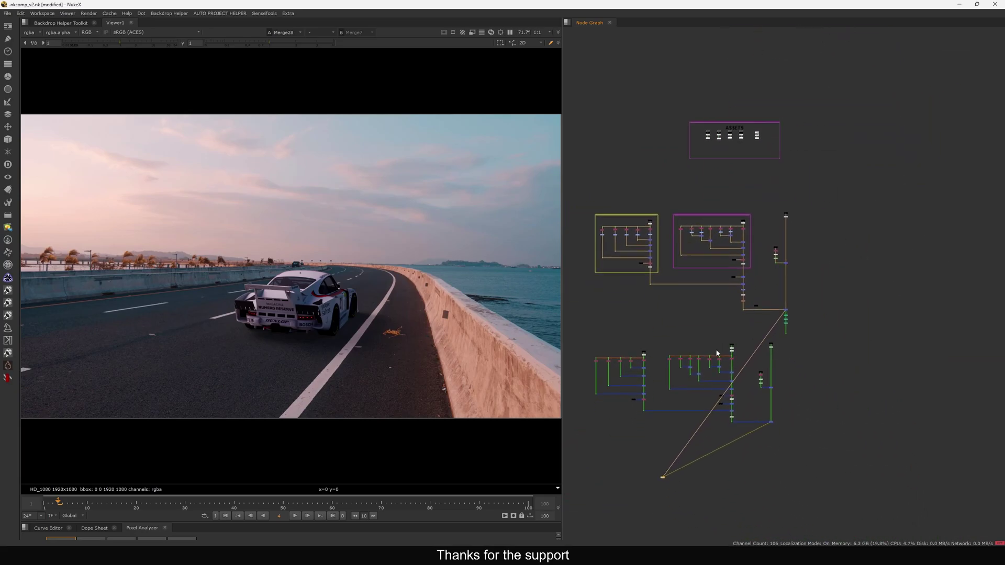
pyautogui.scroll(2, 722, 348)
pyautogui.press('1')
pyautogui.press('2')
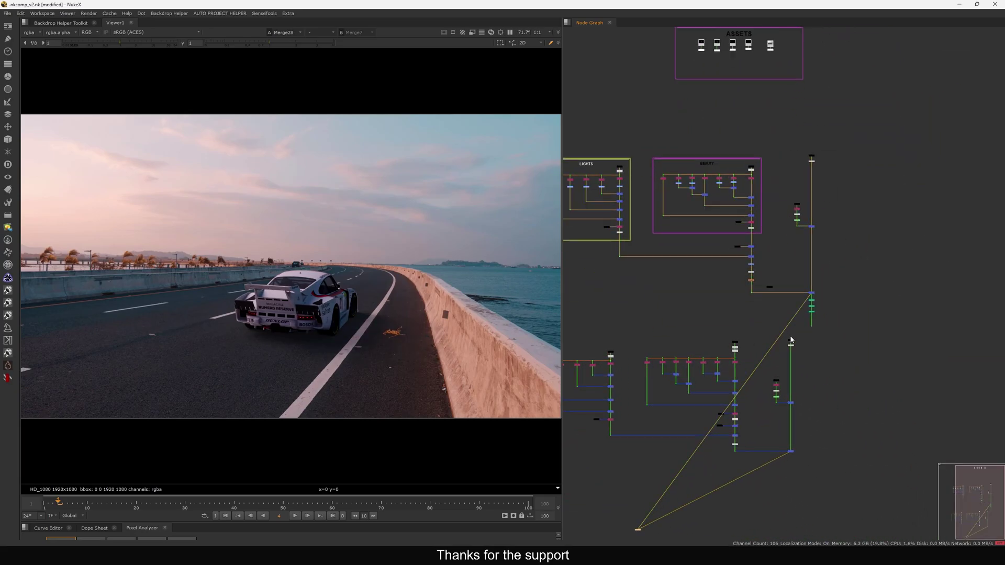
# Step: Move the entire lower rebuilt node tree slightly farther down from the upper tree and deselect it
pyautogui.moveTo(811, 328); pyautogui.dragTo(600, 452)
pyautogui.moveTo(784, 387); pyautogui.dragTo(677, 405, button='middle')
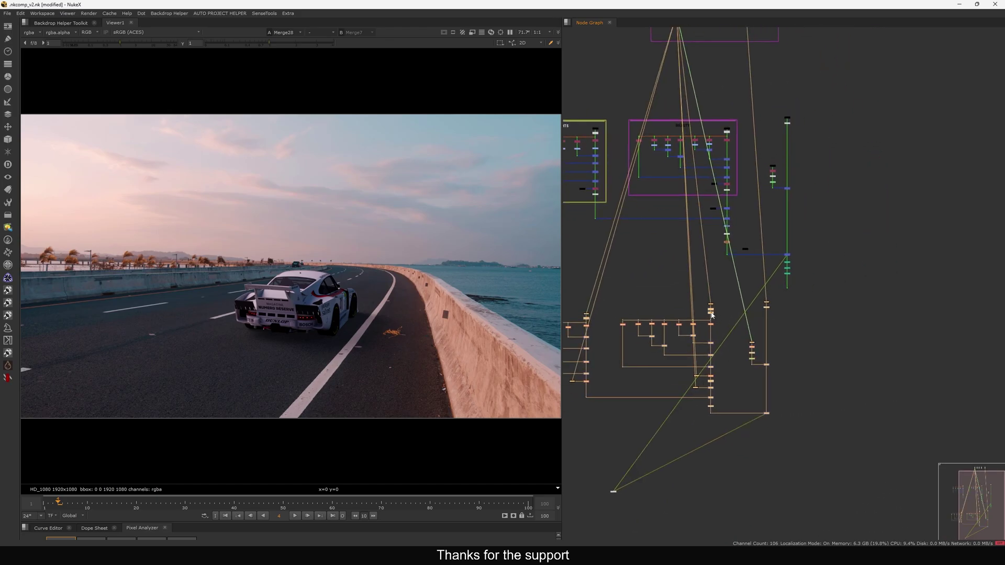
pyautogui.moveTo(710, 312); pyautogui.dragTo(718, 327)
pyautogui.click(824, 342)
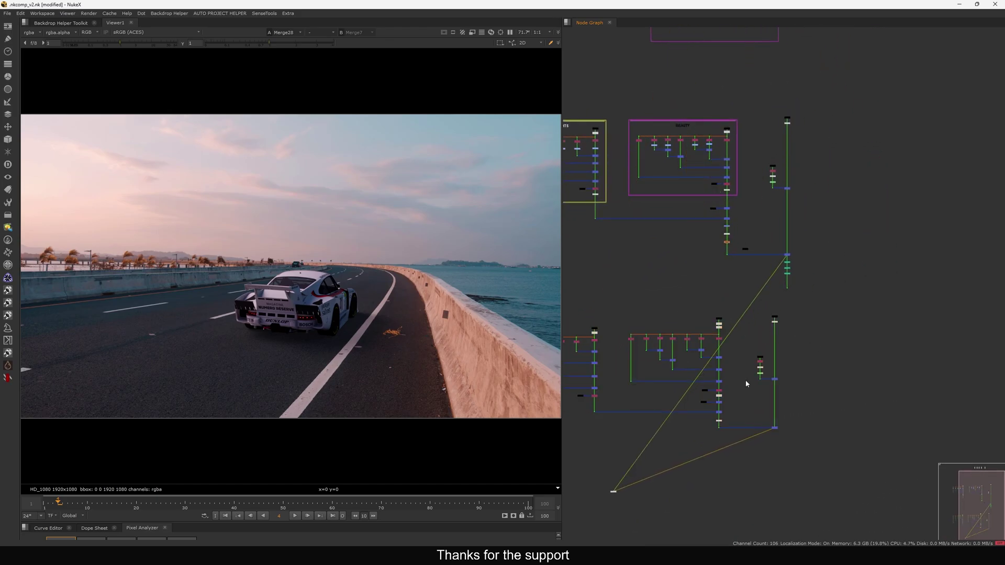